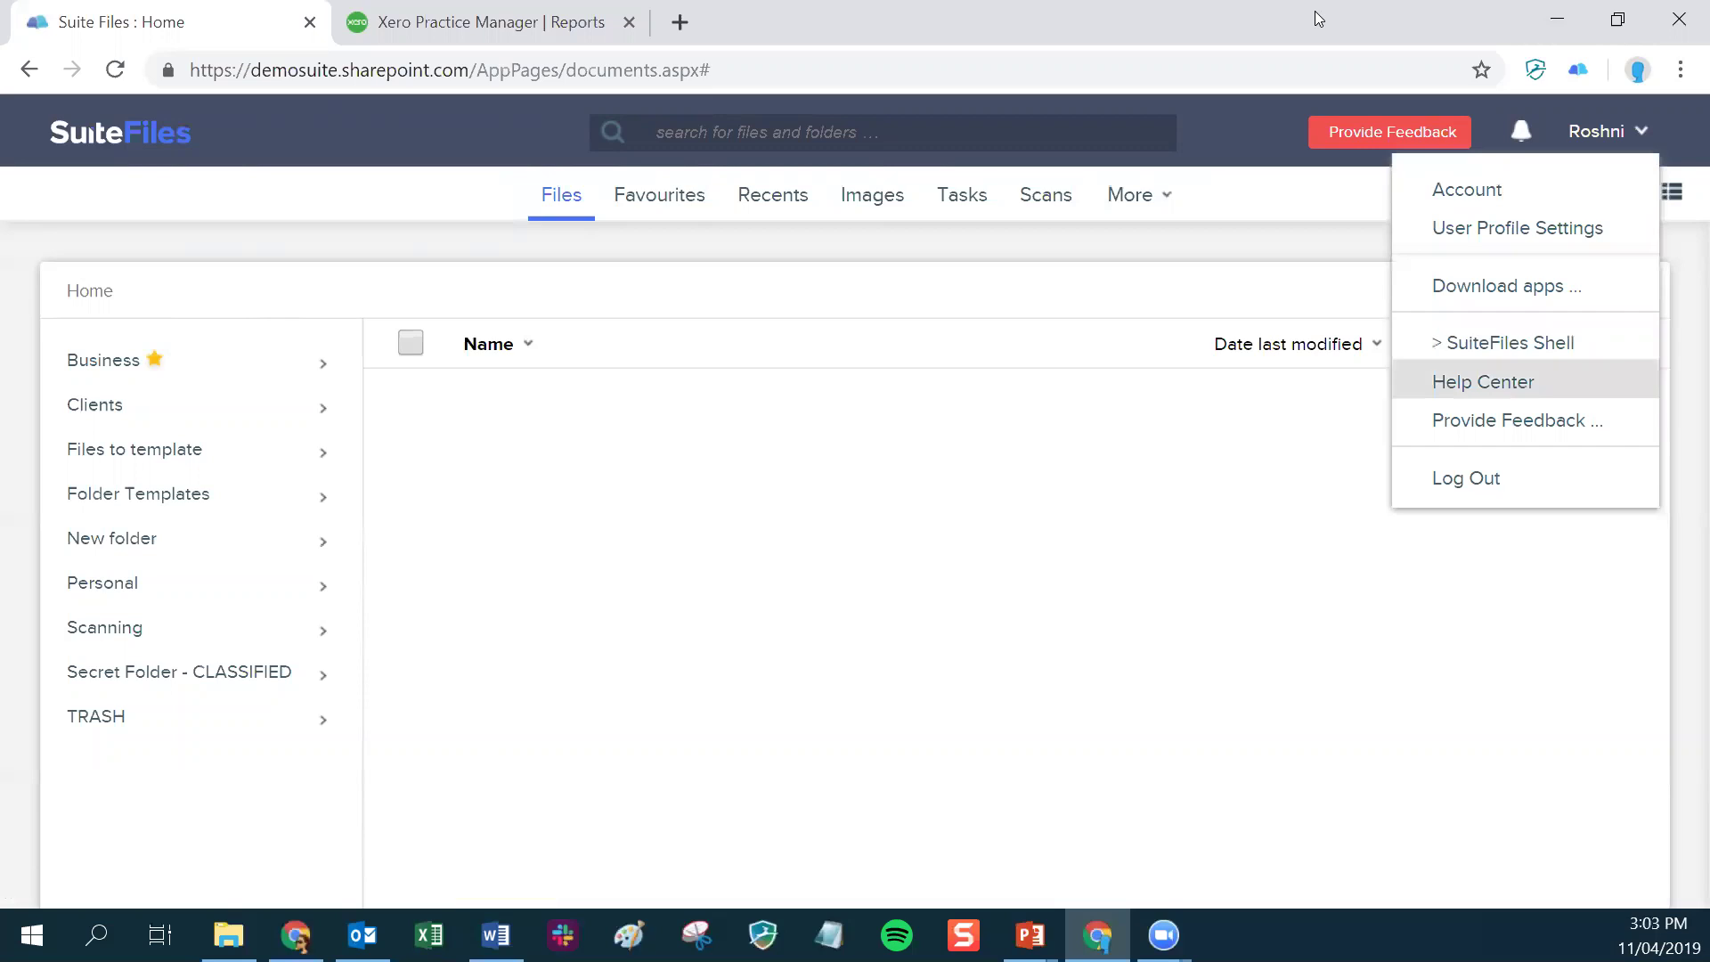
- Open the Help Center, examine its guide, integration and troubleshooting categories, and return to the Suite Files home page
key(Return)
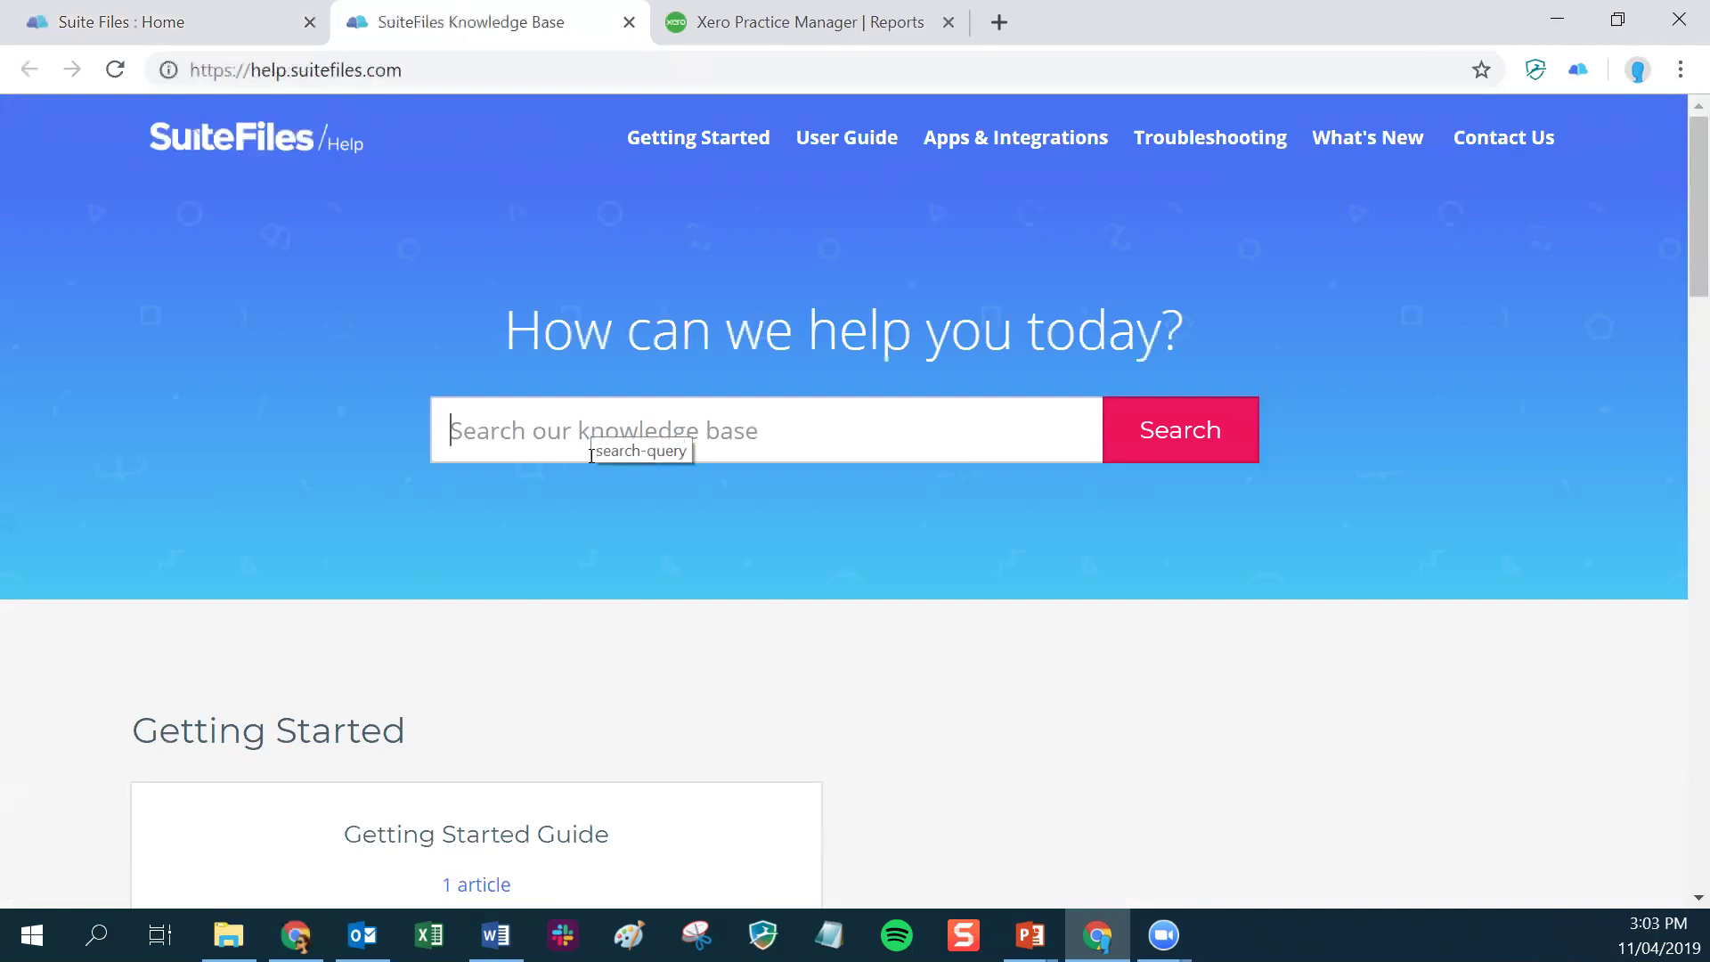
scroll(1050, 702, down, 6)
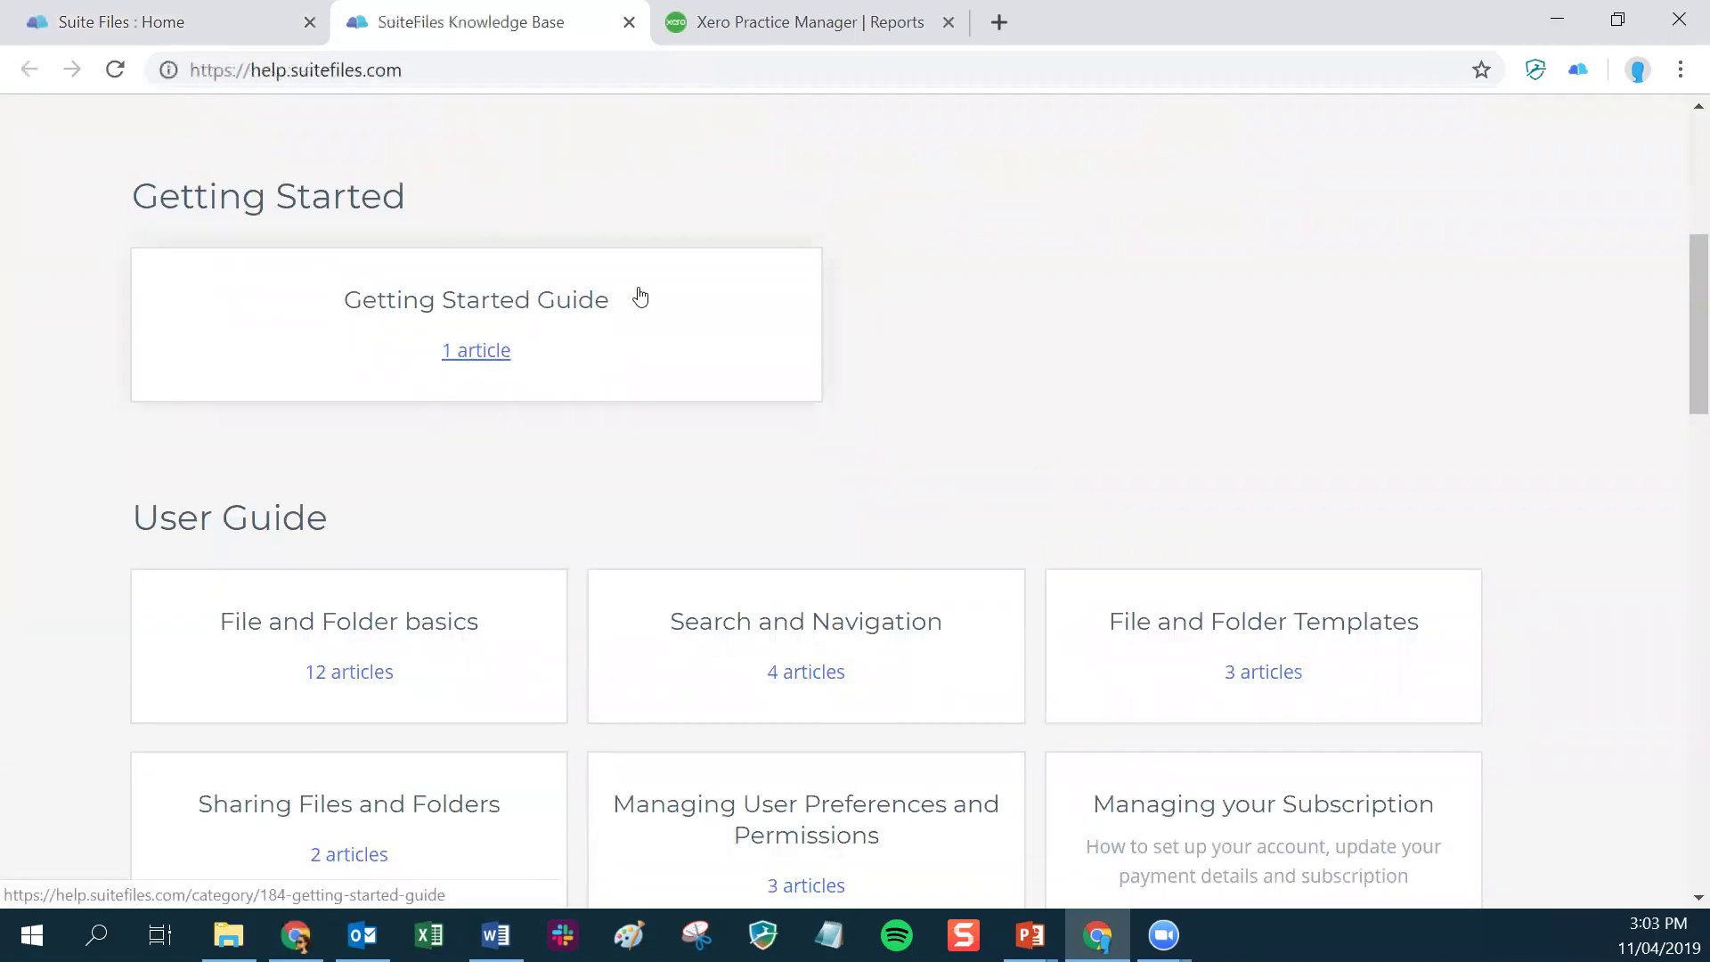
scroll(653, 428, down, 3)
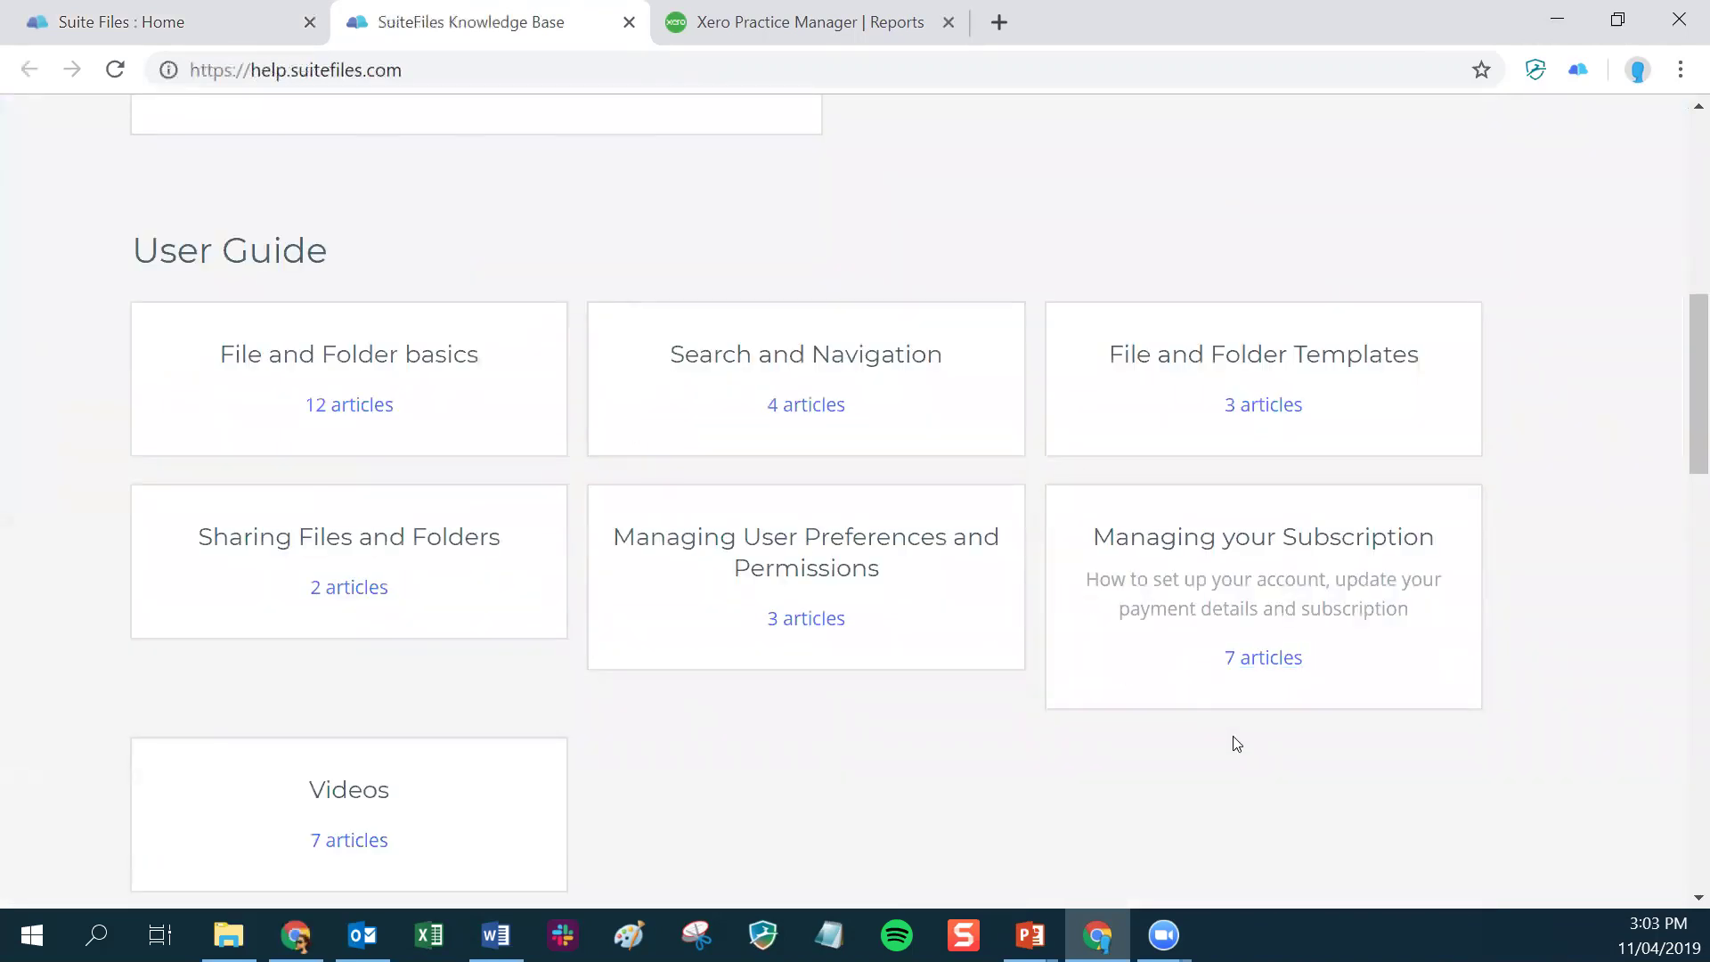
scroll(1236, 744, down, 7)
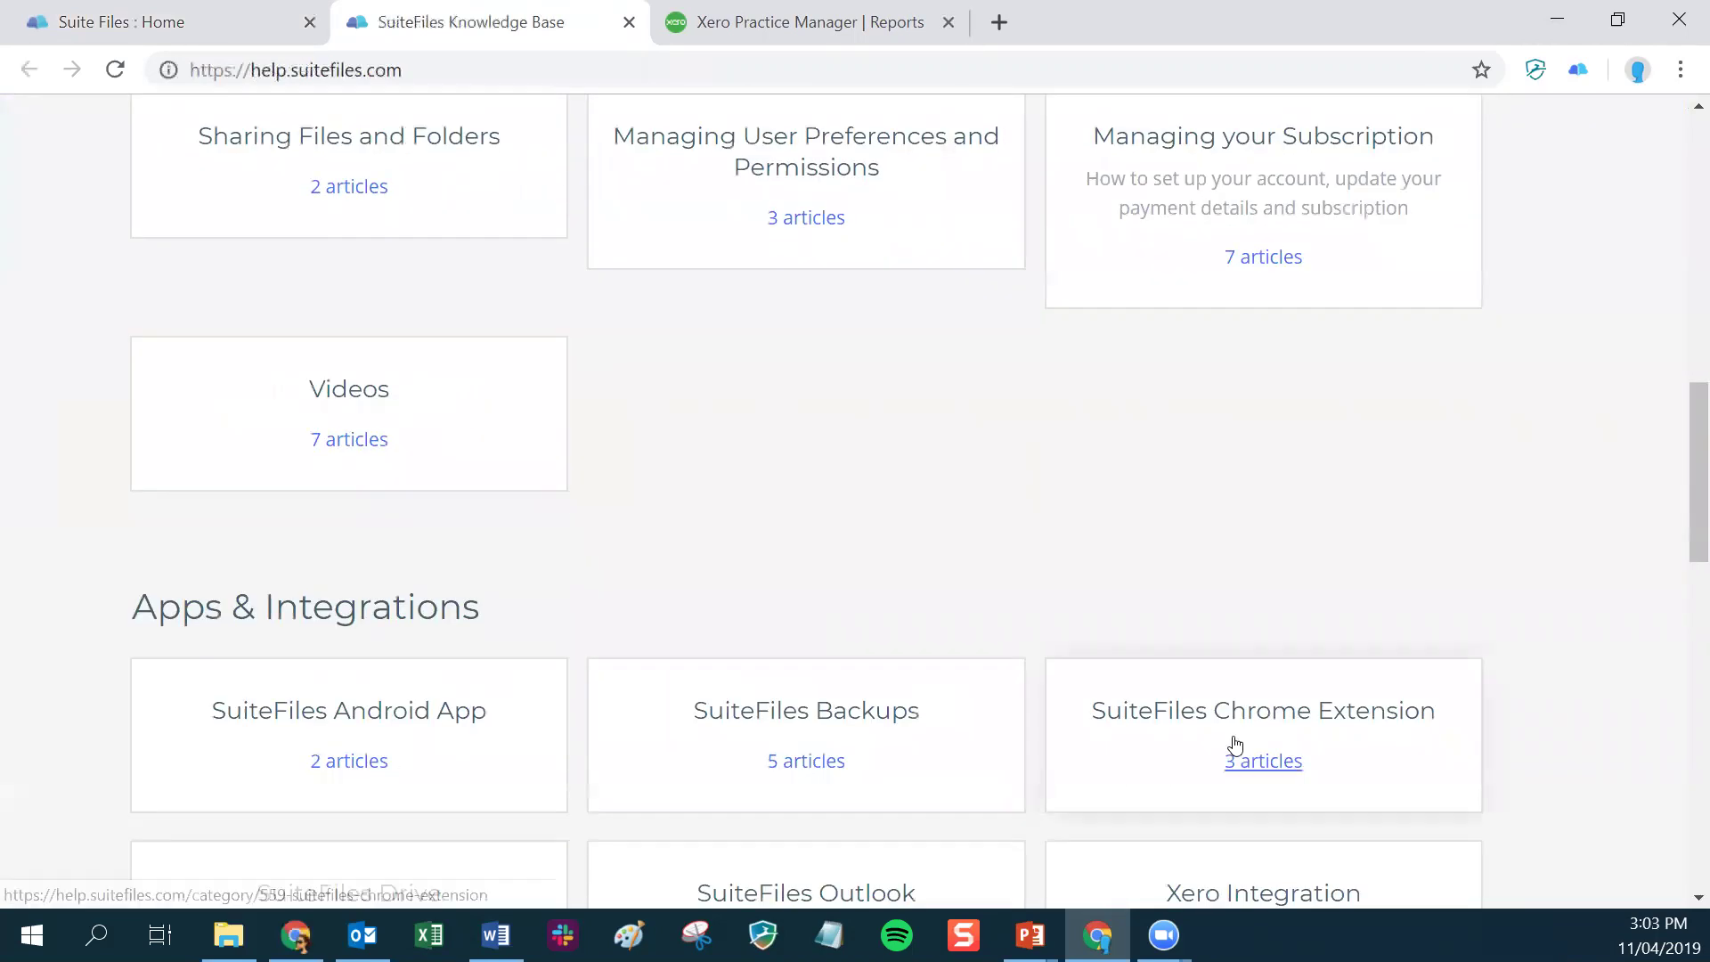
scroll(1237, 744, down, 8)
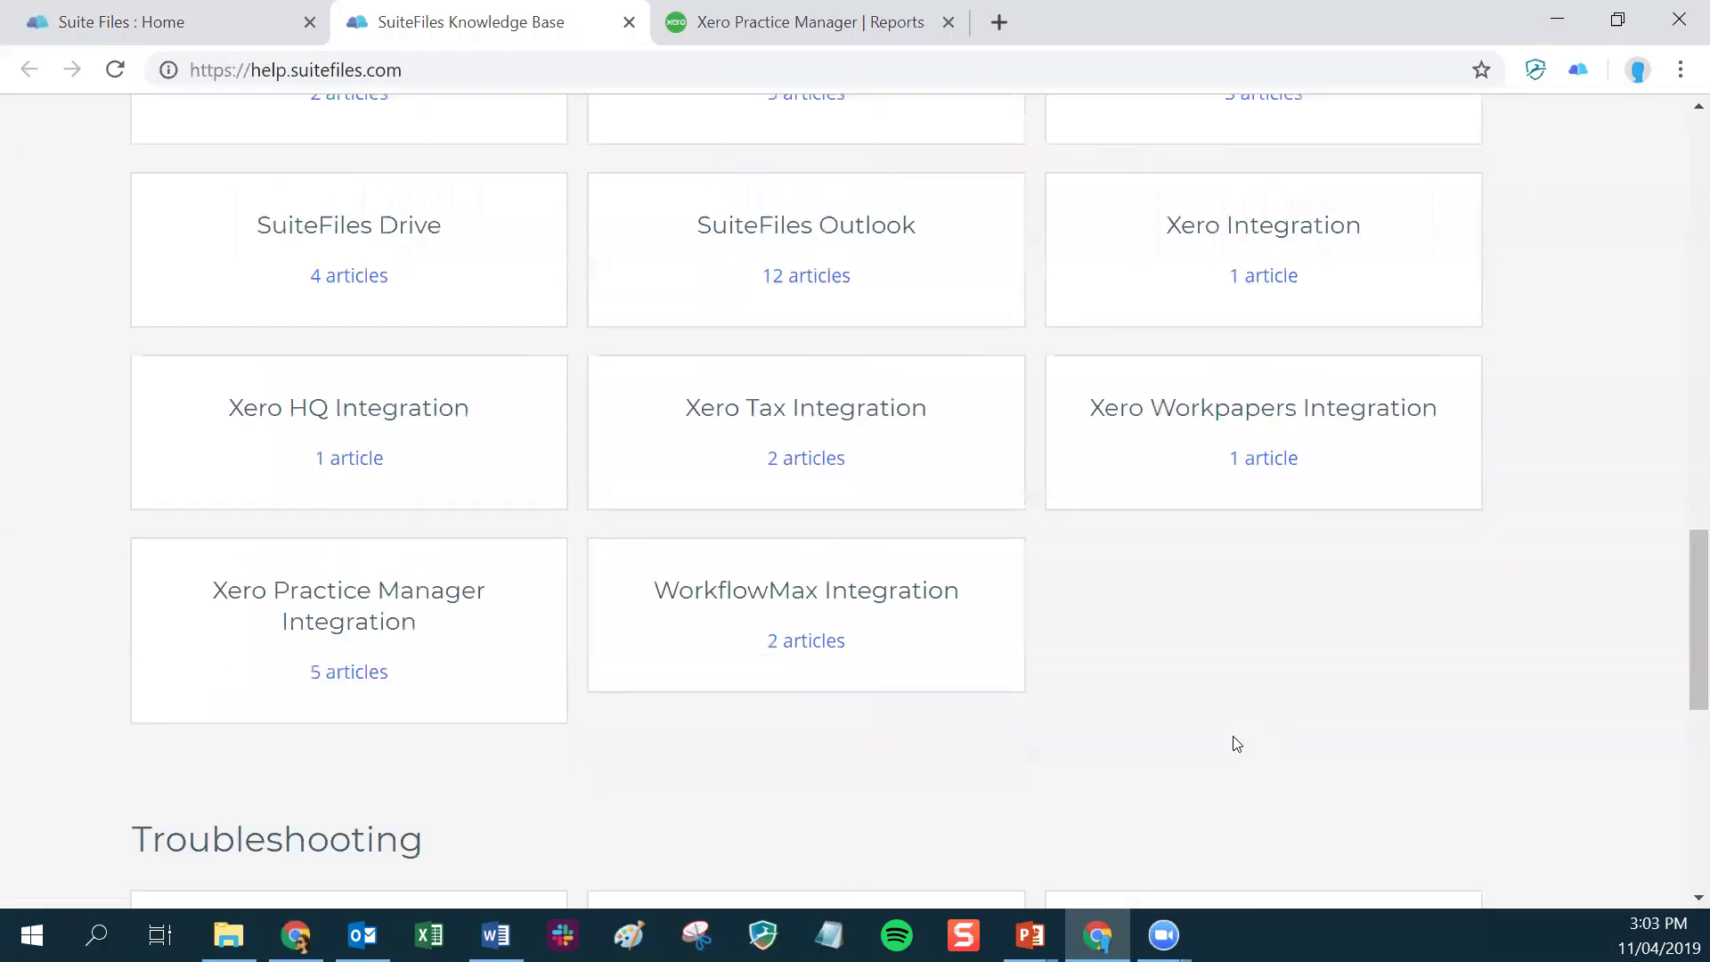
scroll(1233, 736, up, 14)
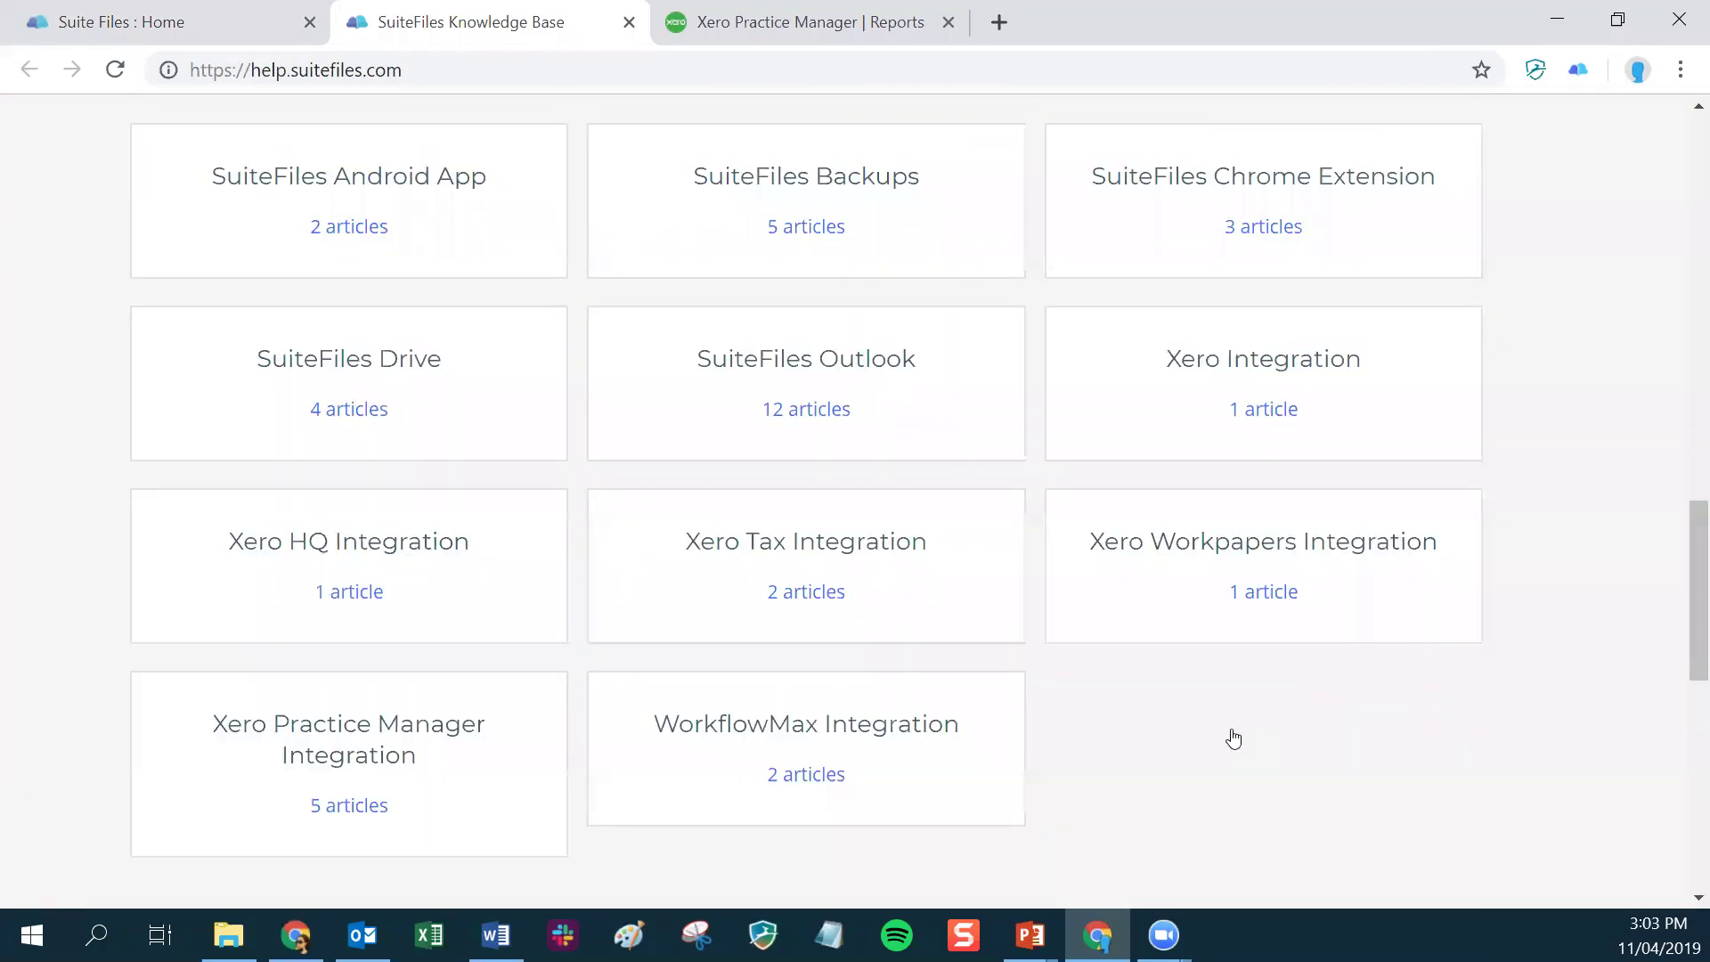
scroll(1232, 733, up, 9)
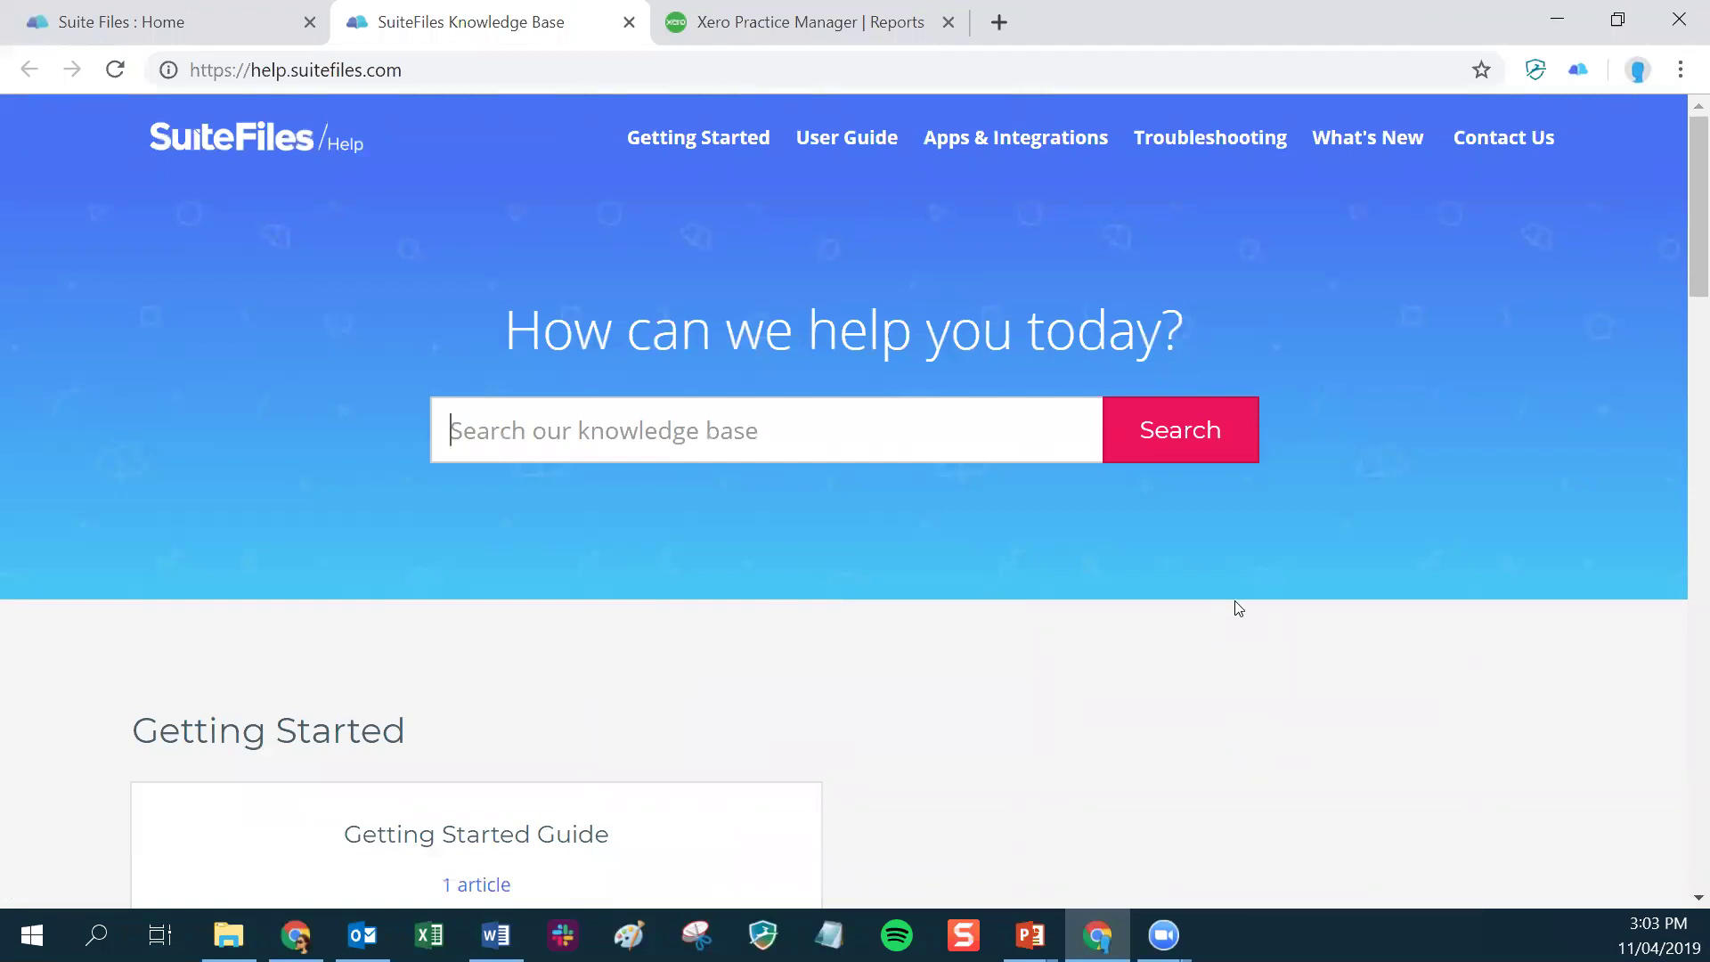
key(ctrl+shift+Tab)
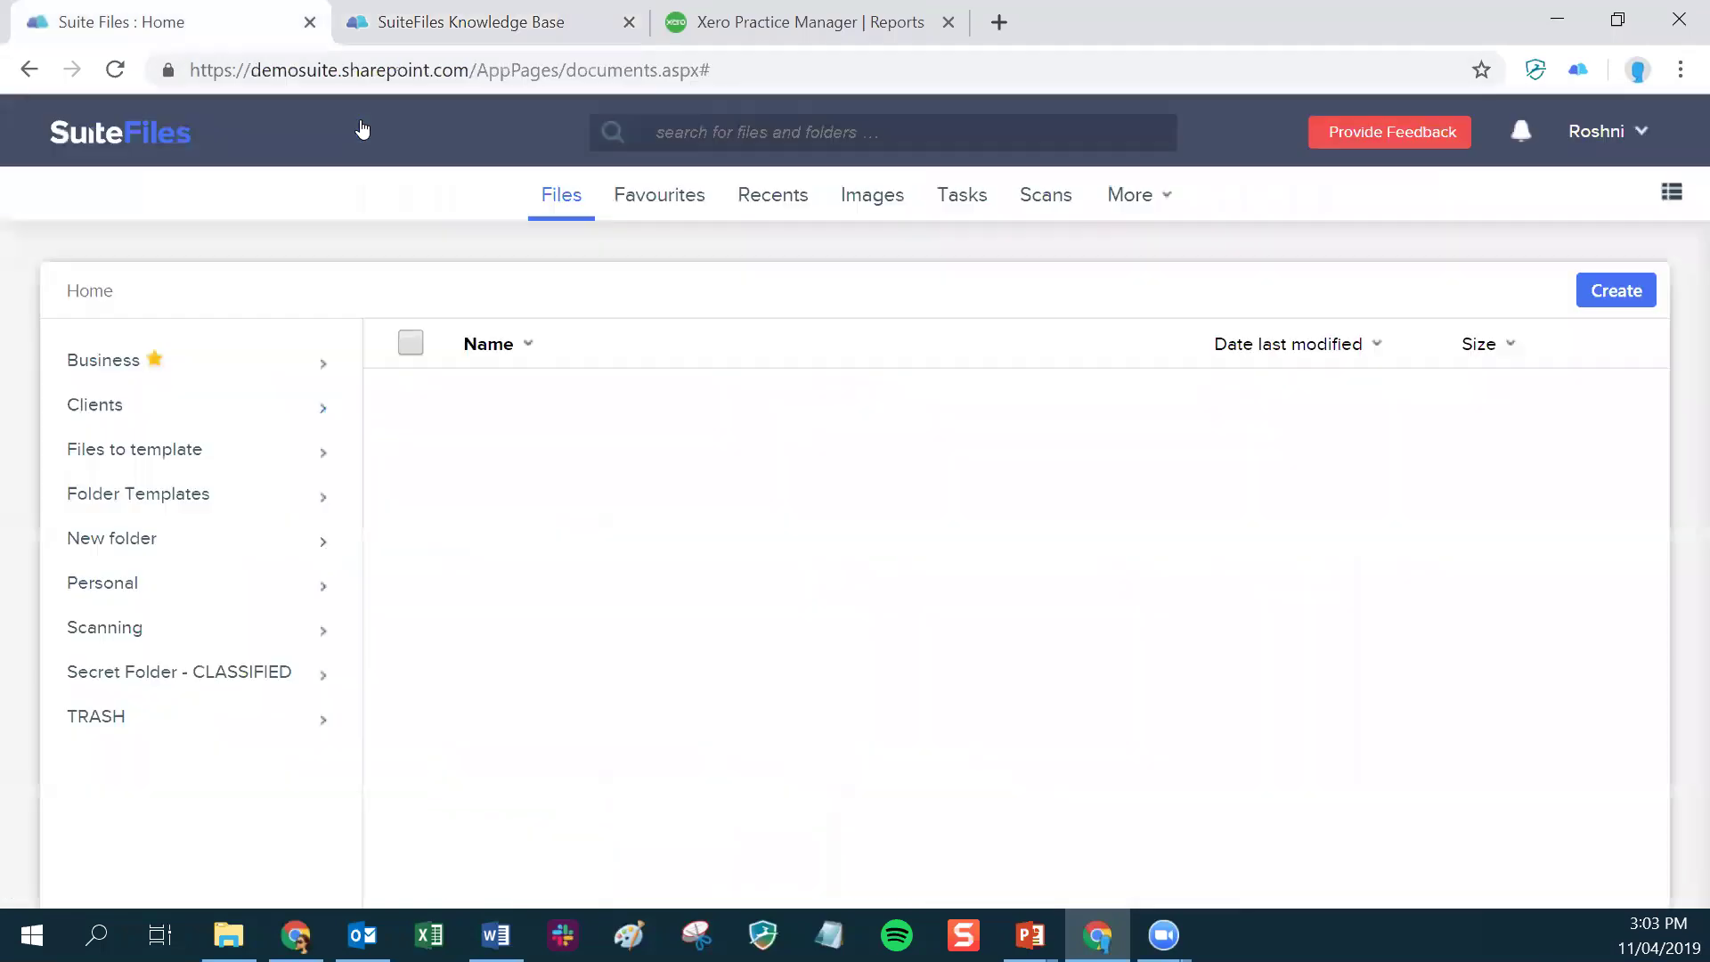
key(Return)
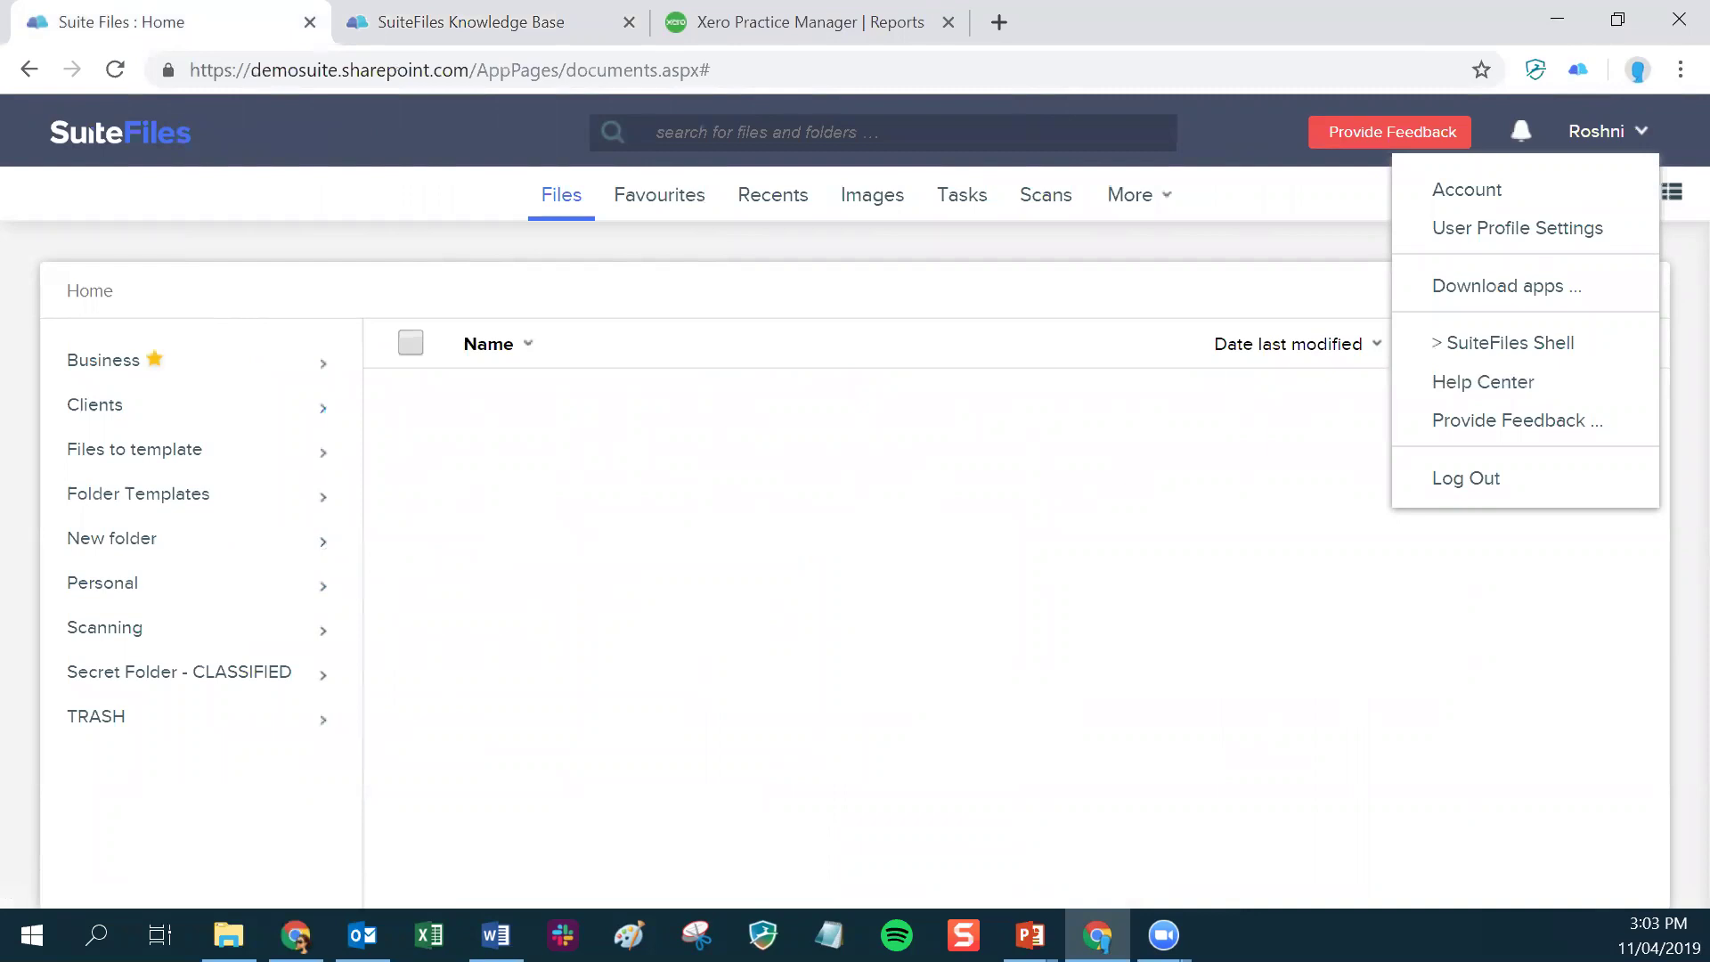
key(alt+Tab)
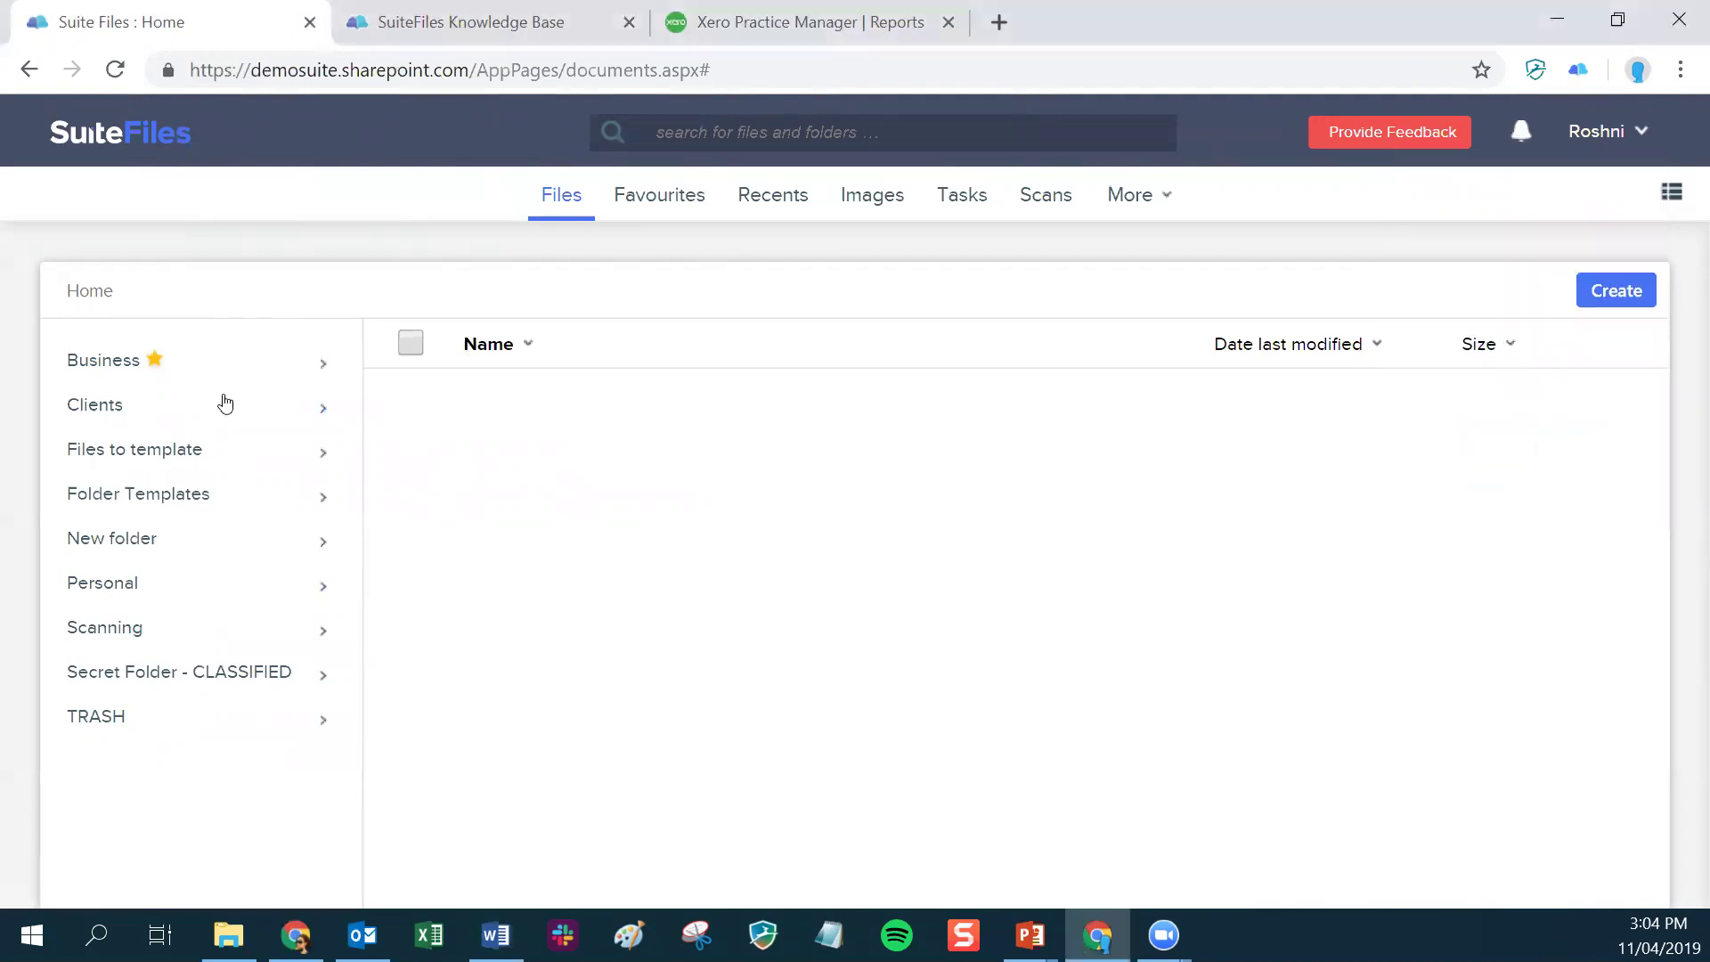
- Open the 99 Corporation folder within Clients
click(143, 403)
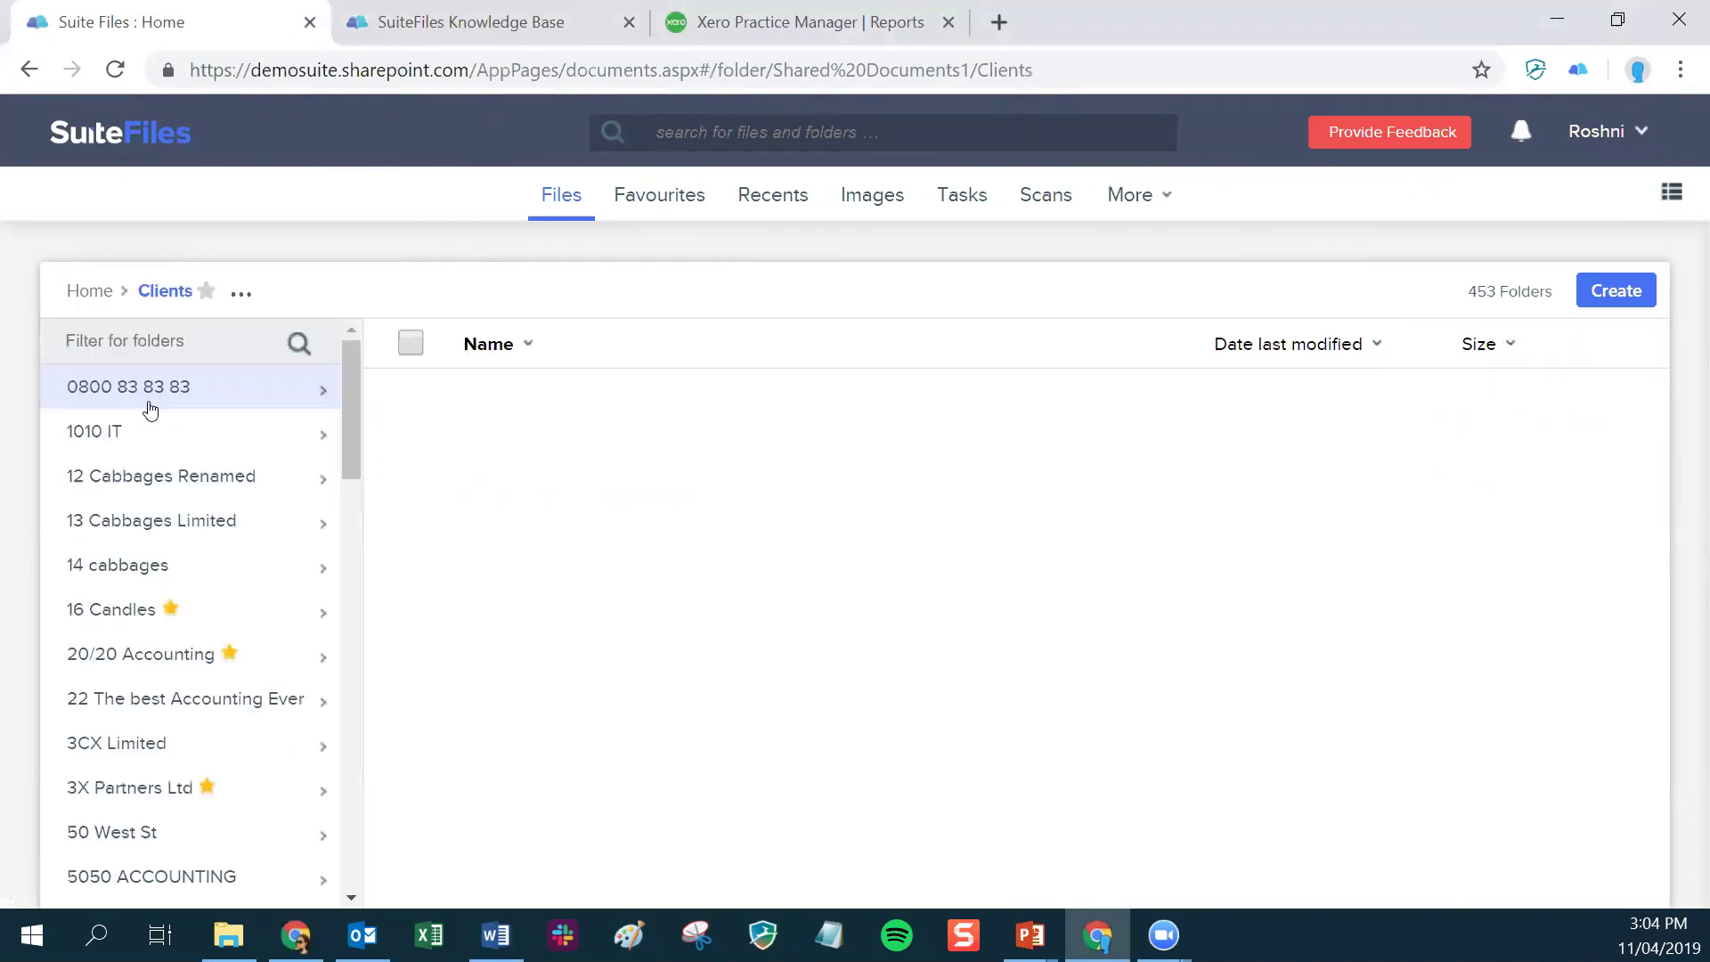
scroll(103, 784, down, 5)
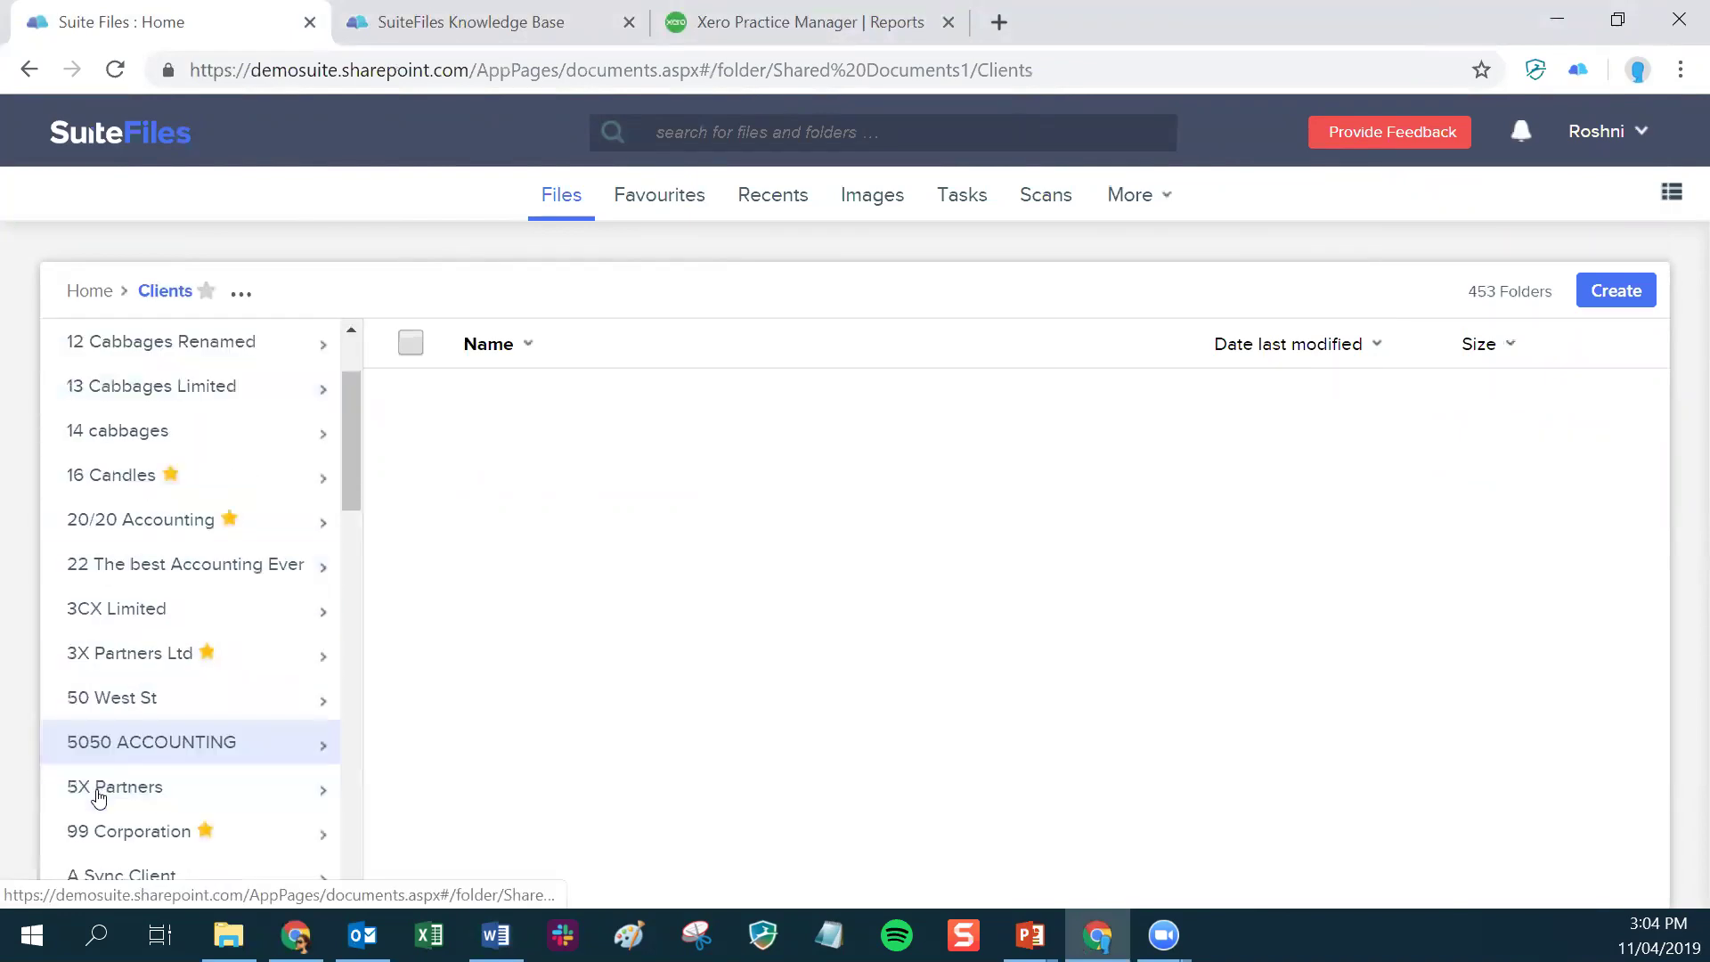
click(132, 575)
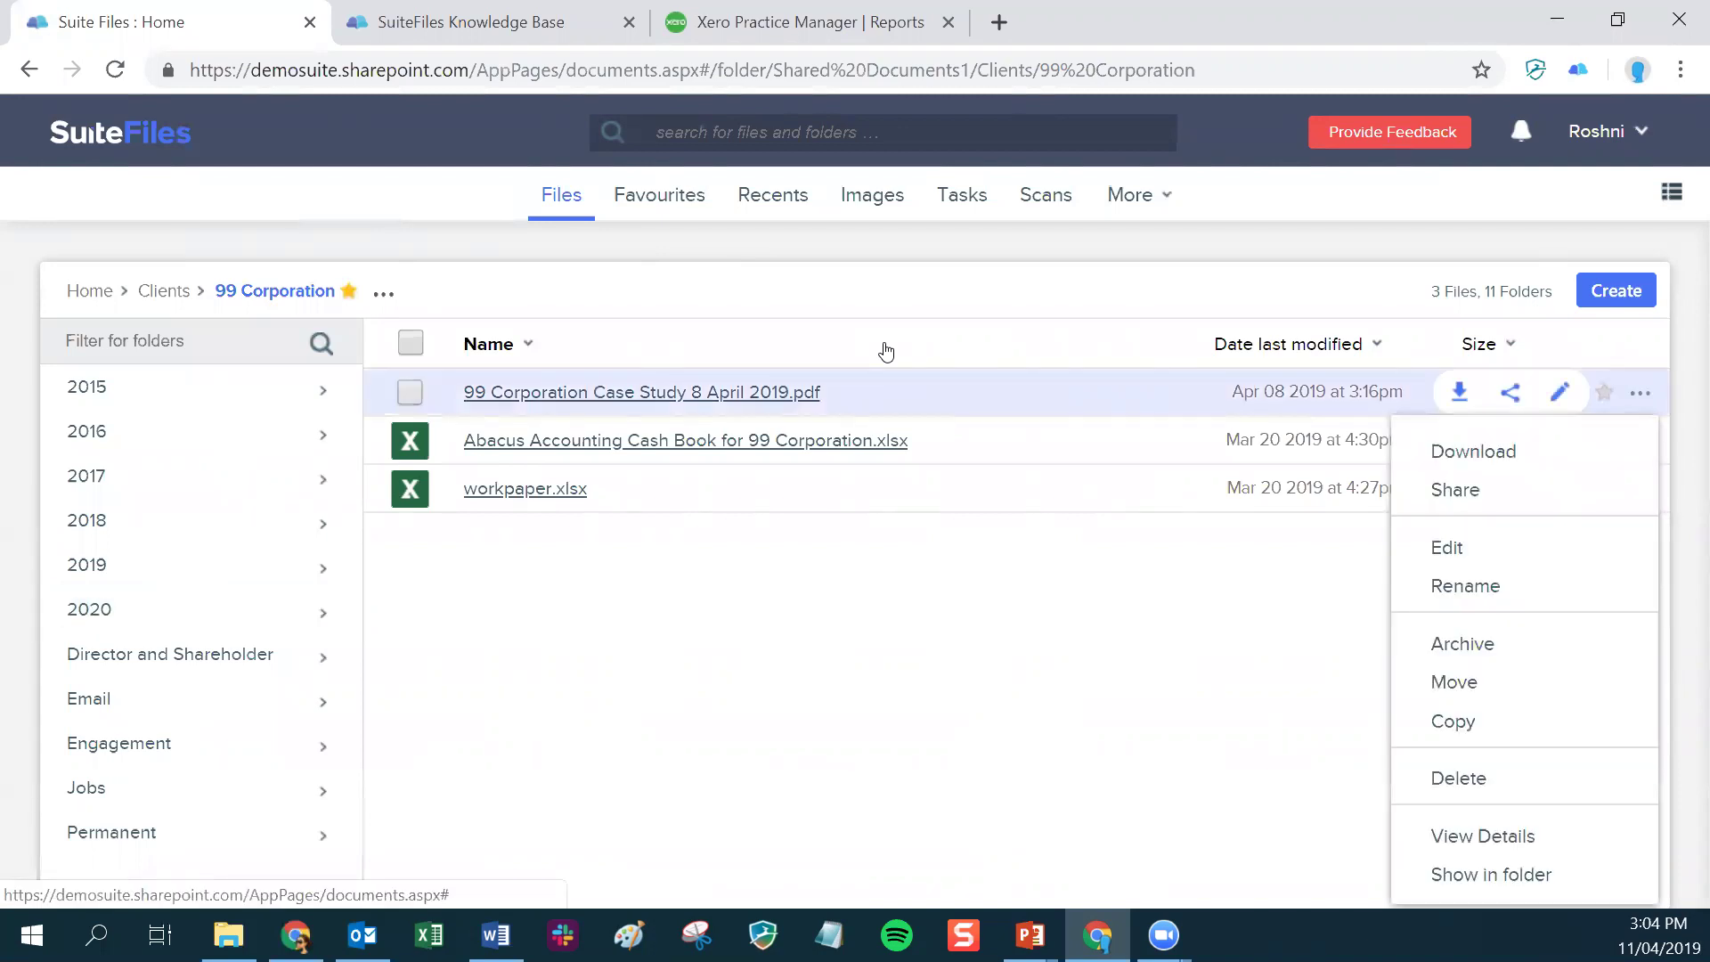
click(1454, 683)
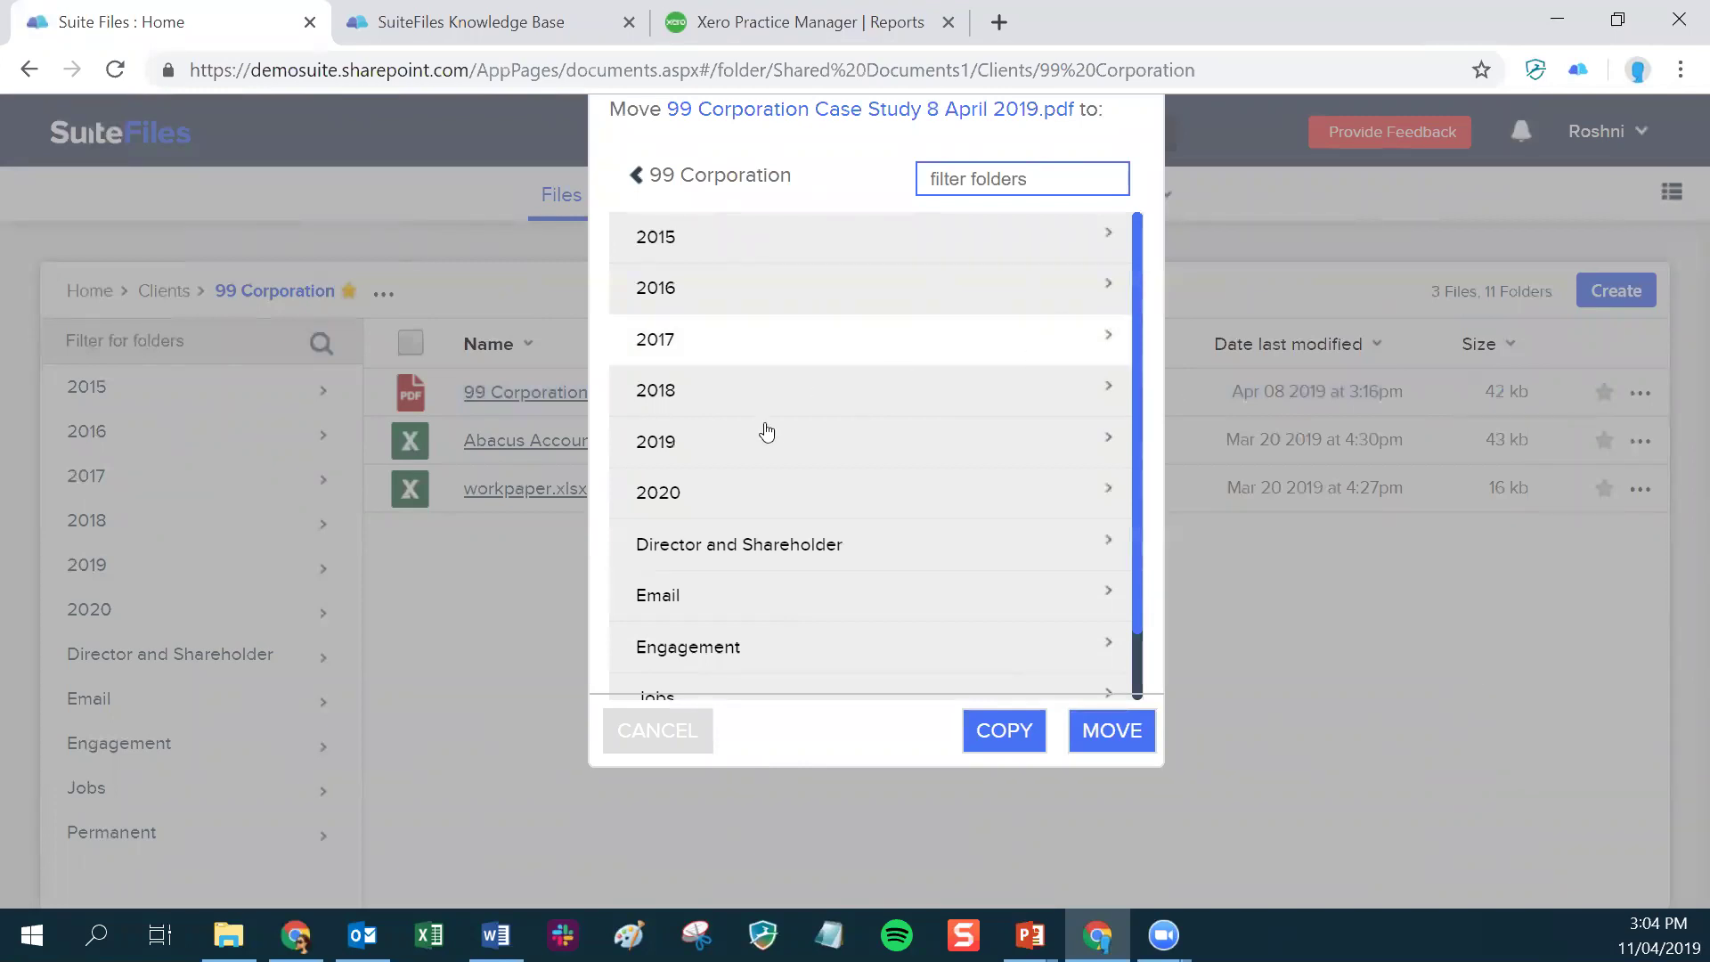
click(746, 501)
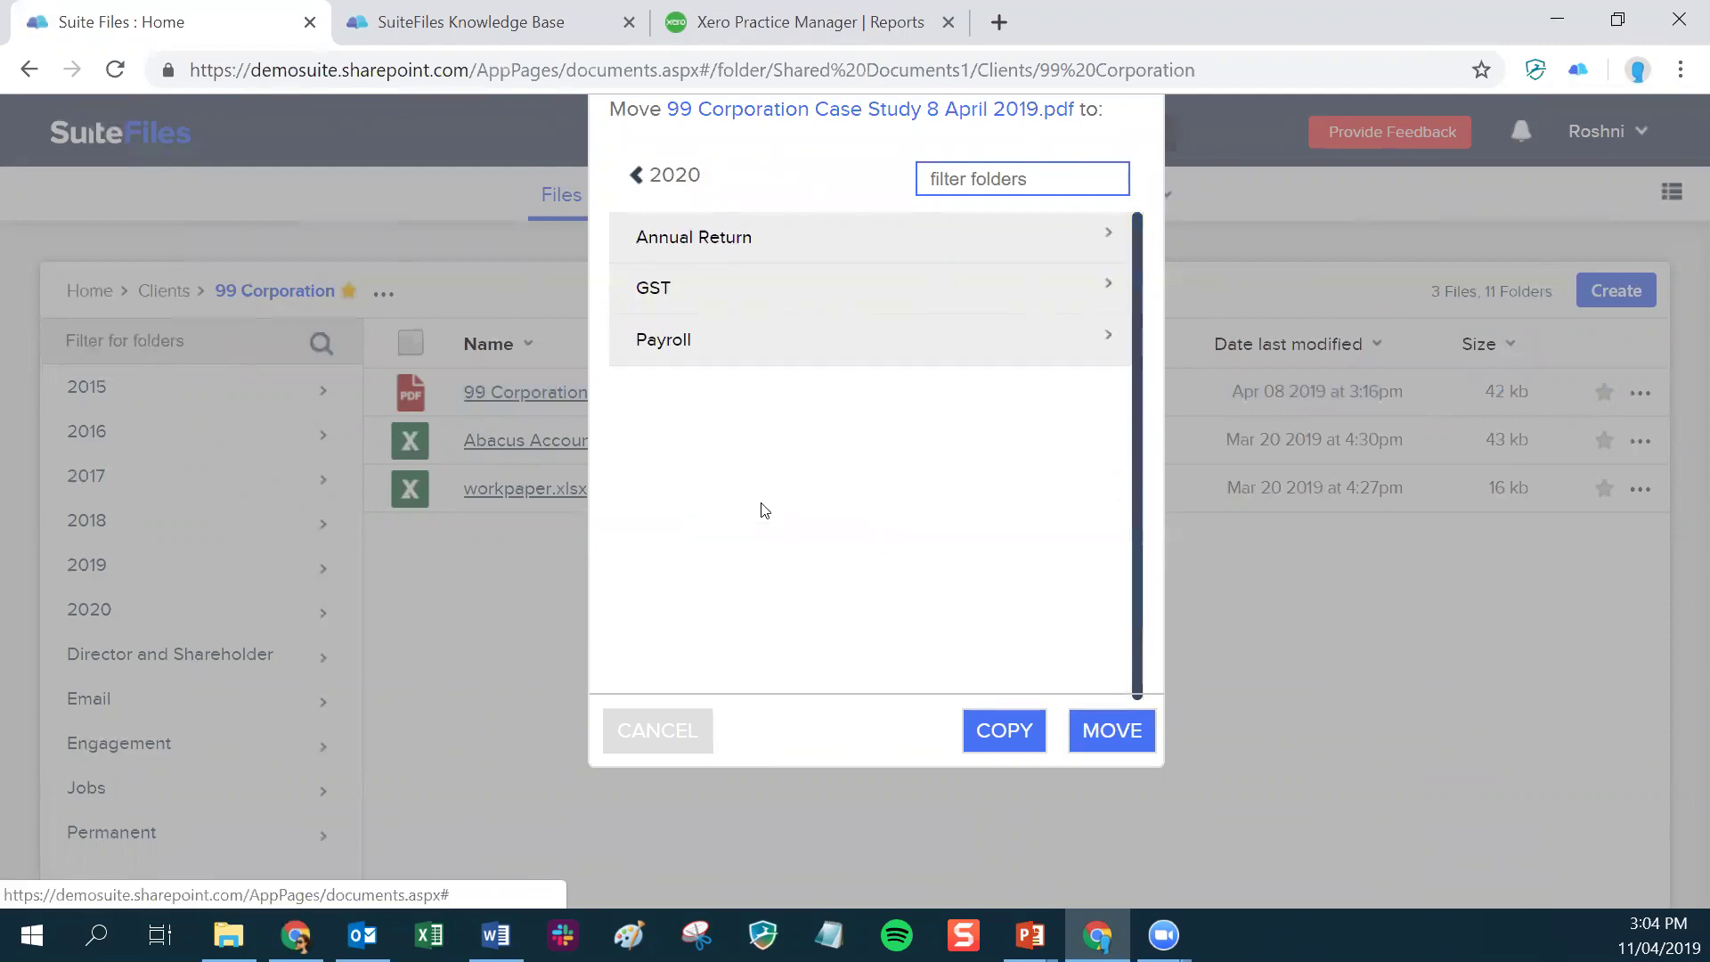
click(684, 738)
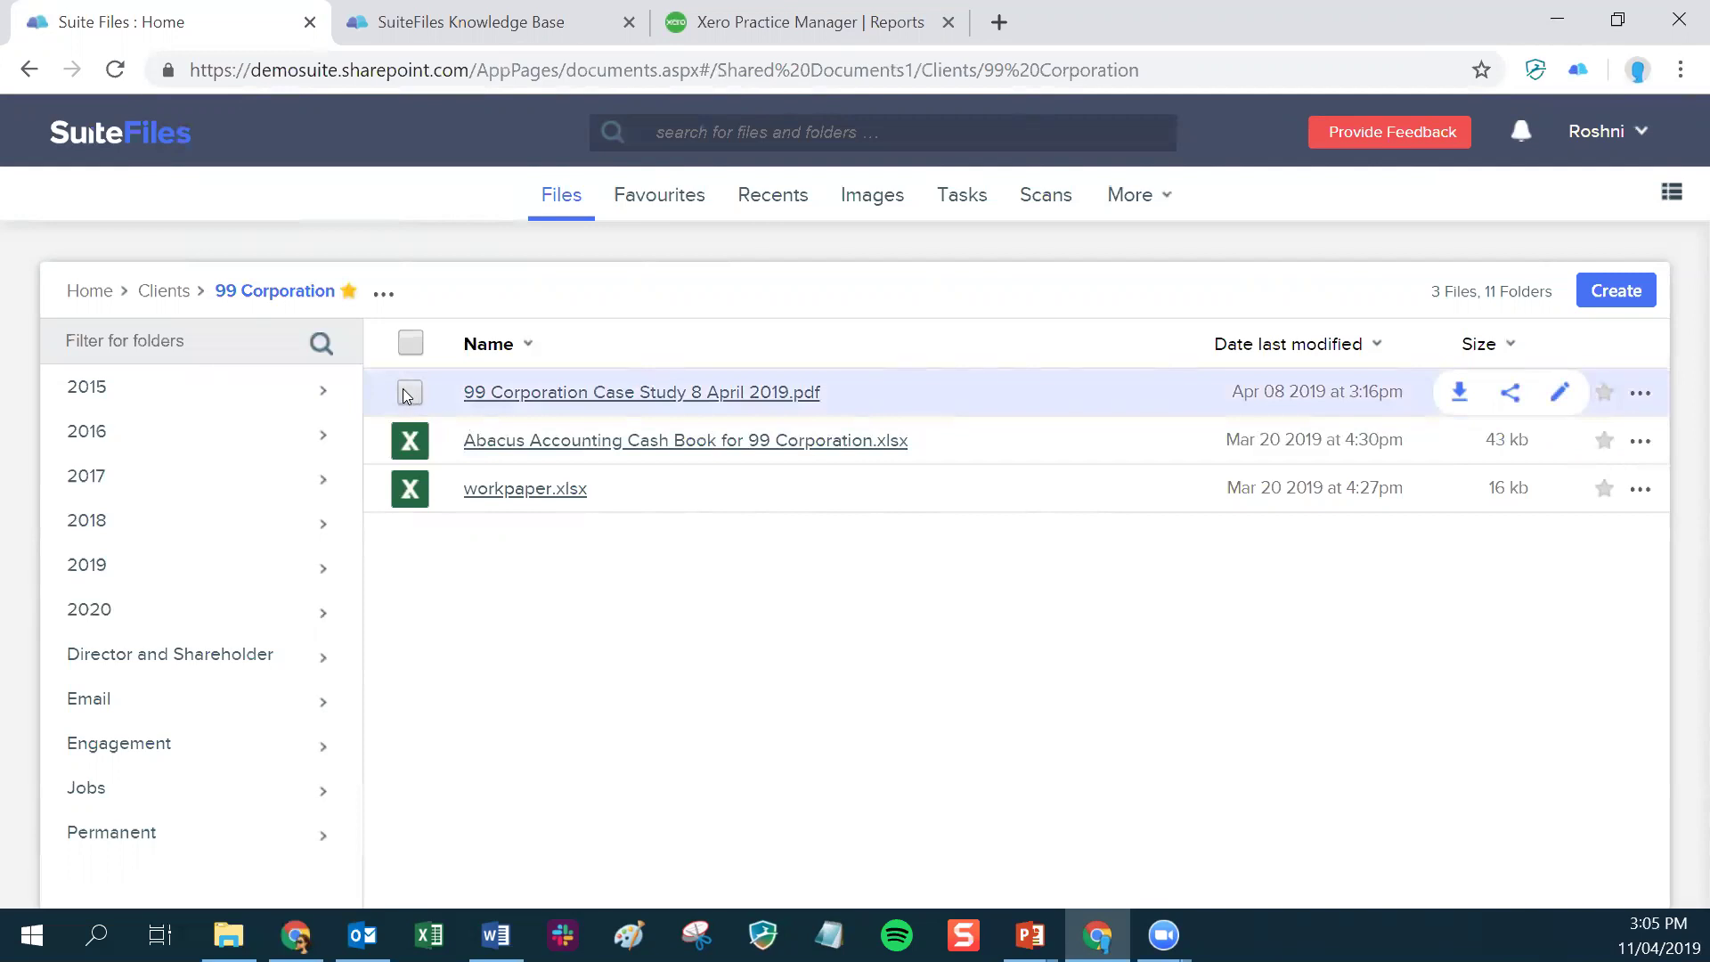
click(410, 394)
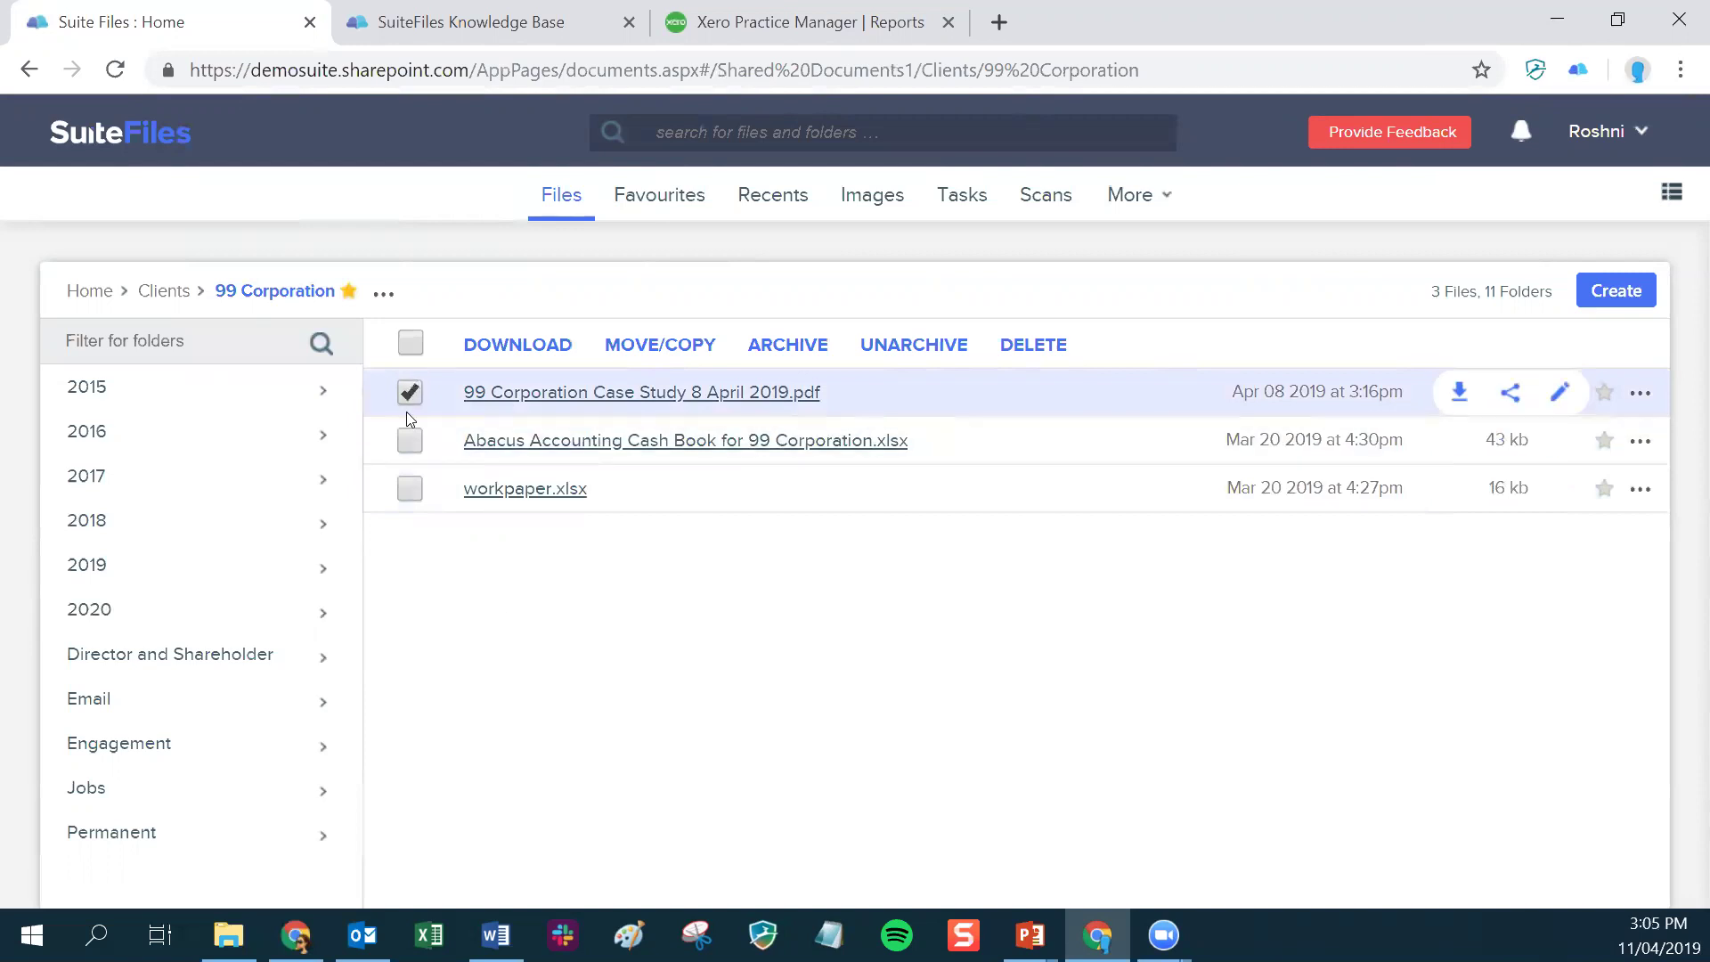
click(412, 442)
click(410, 489)
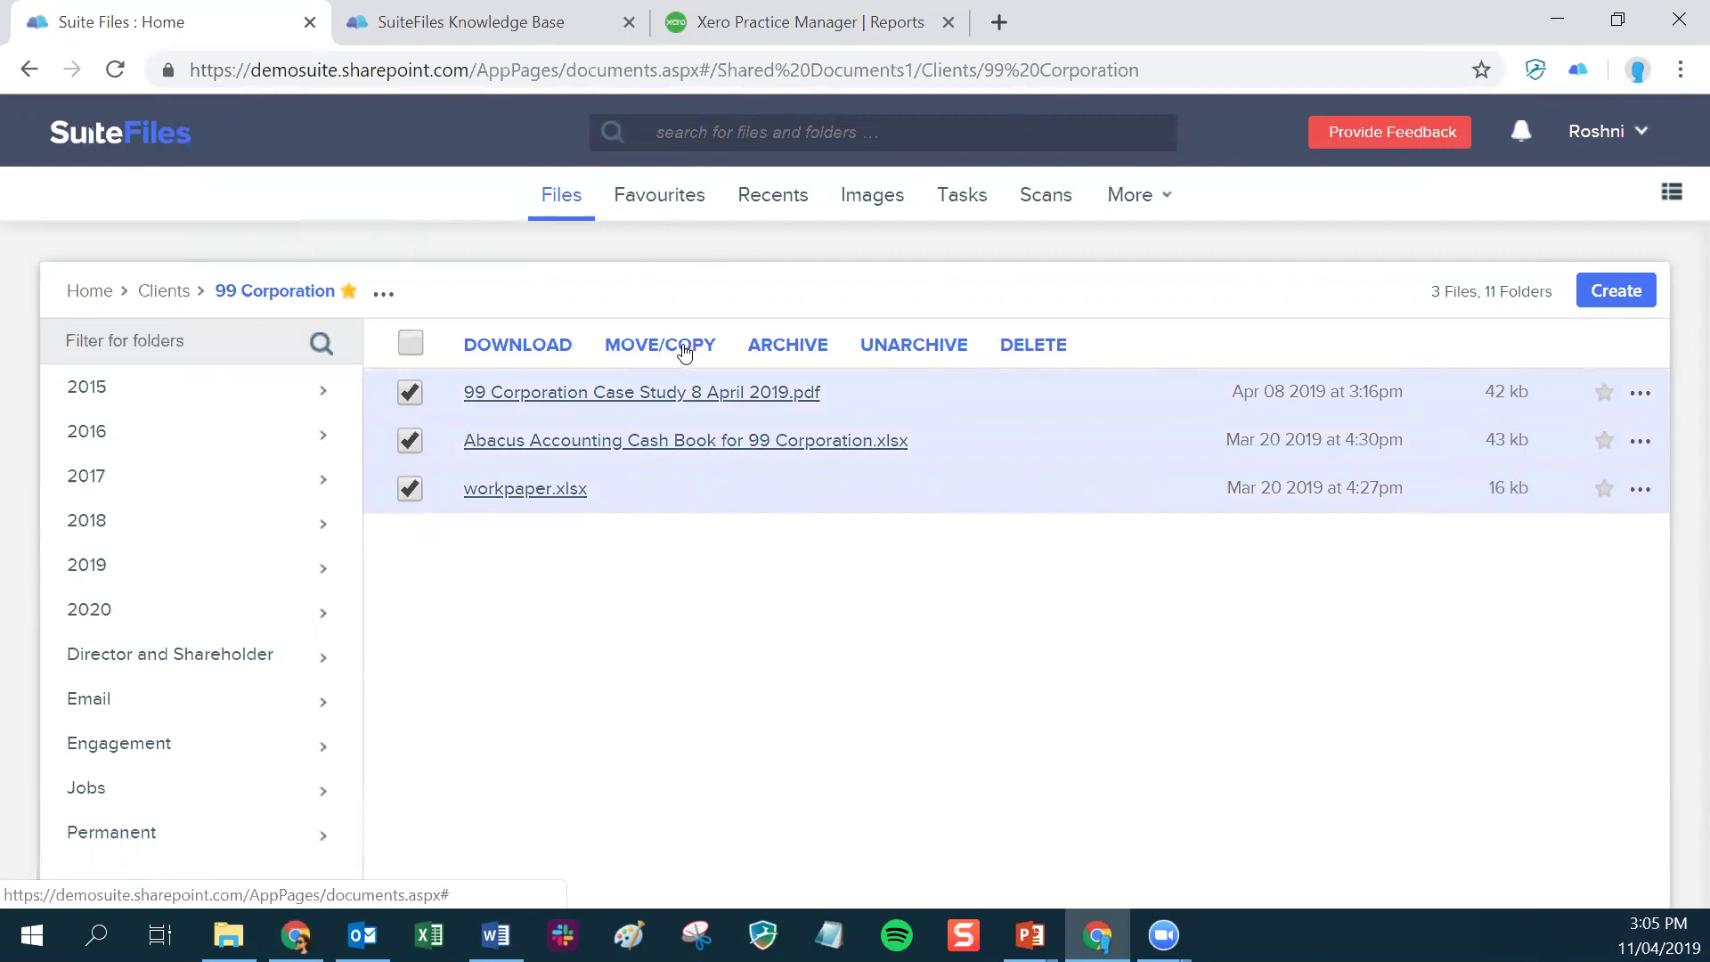
click(684, 349)
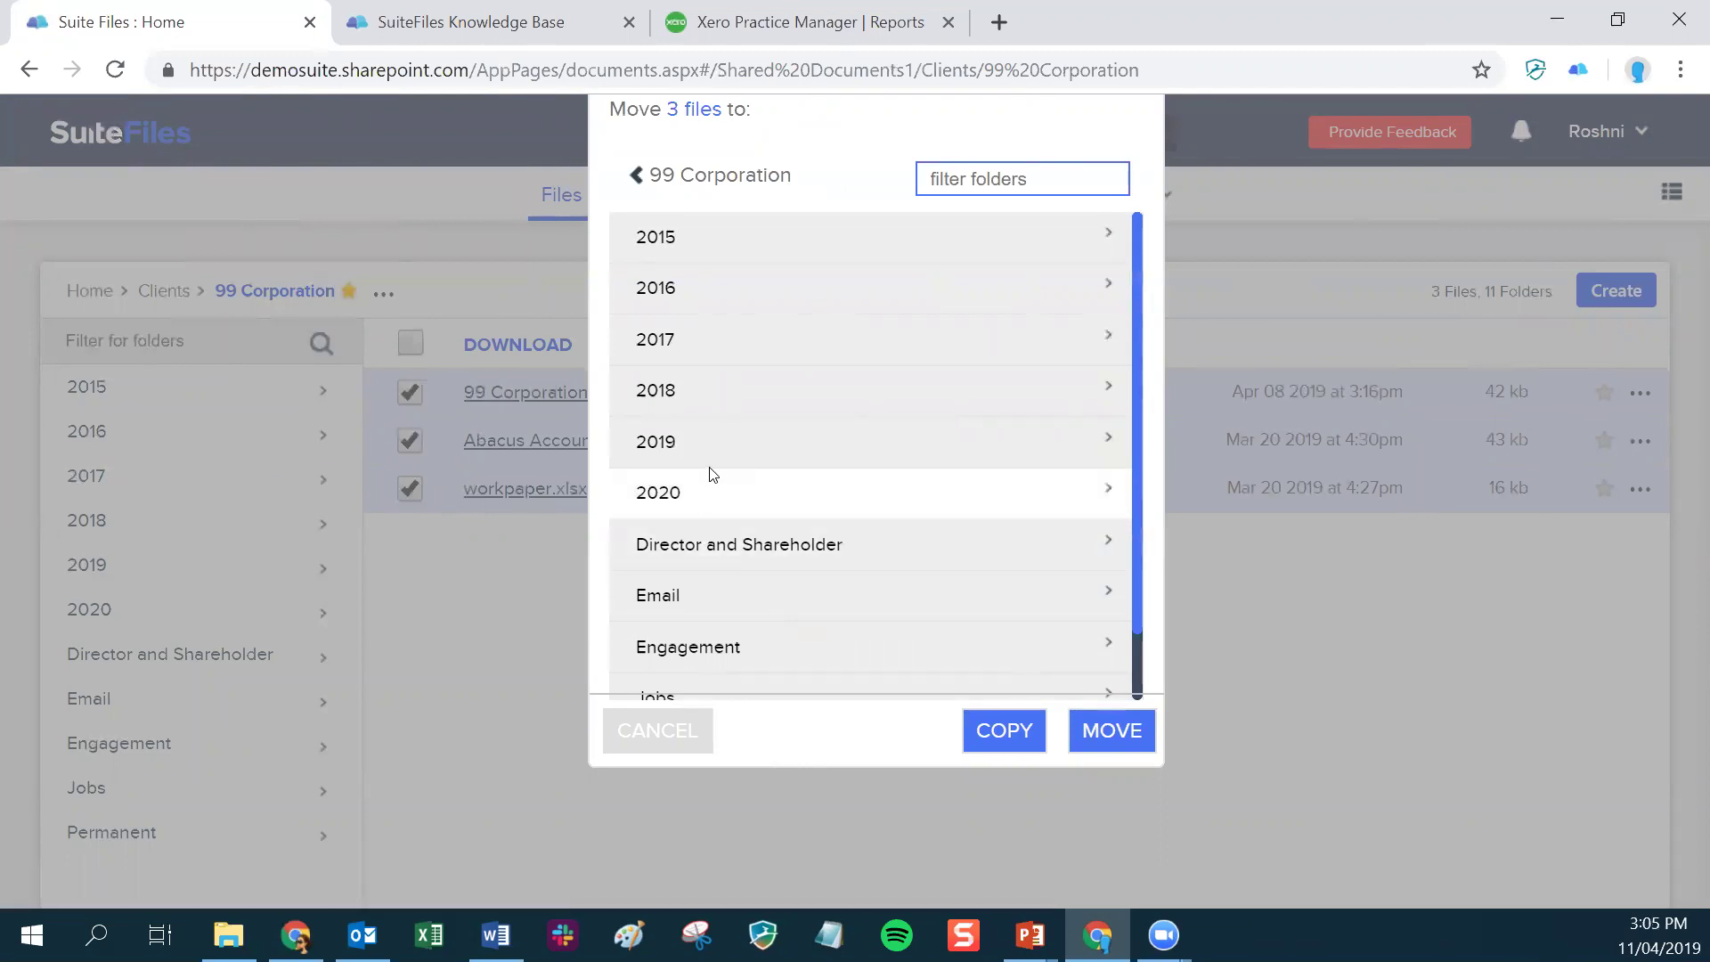
click(670, 742)
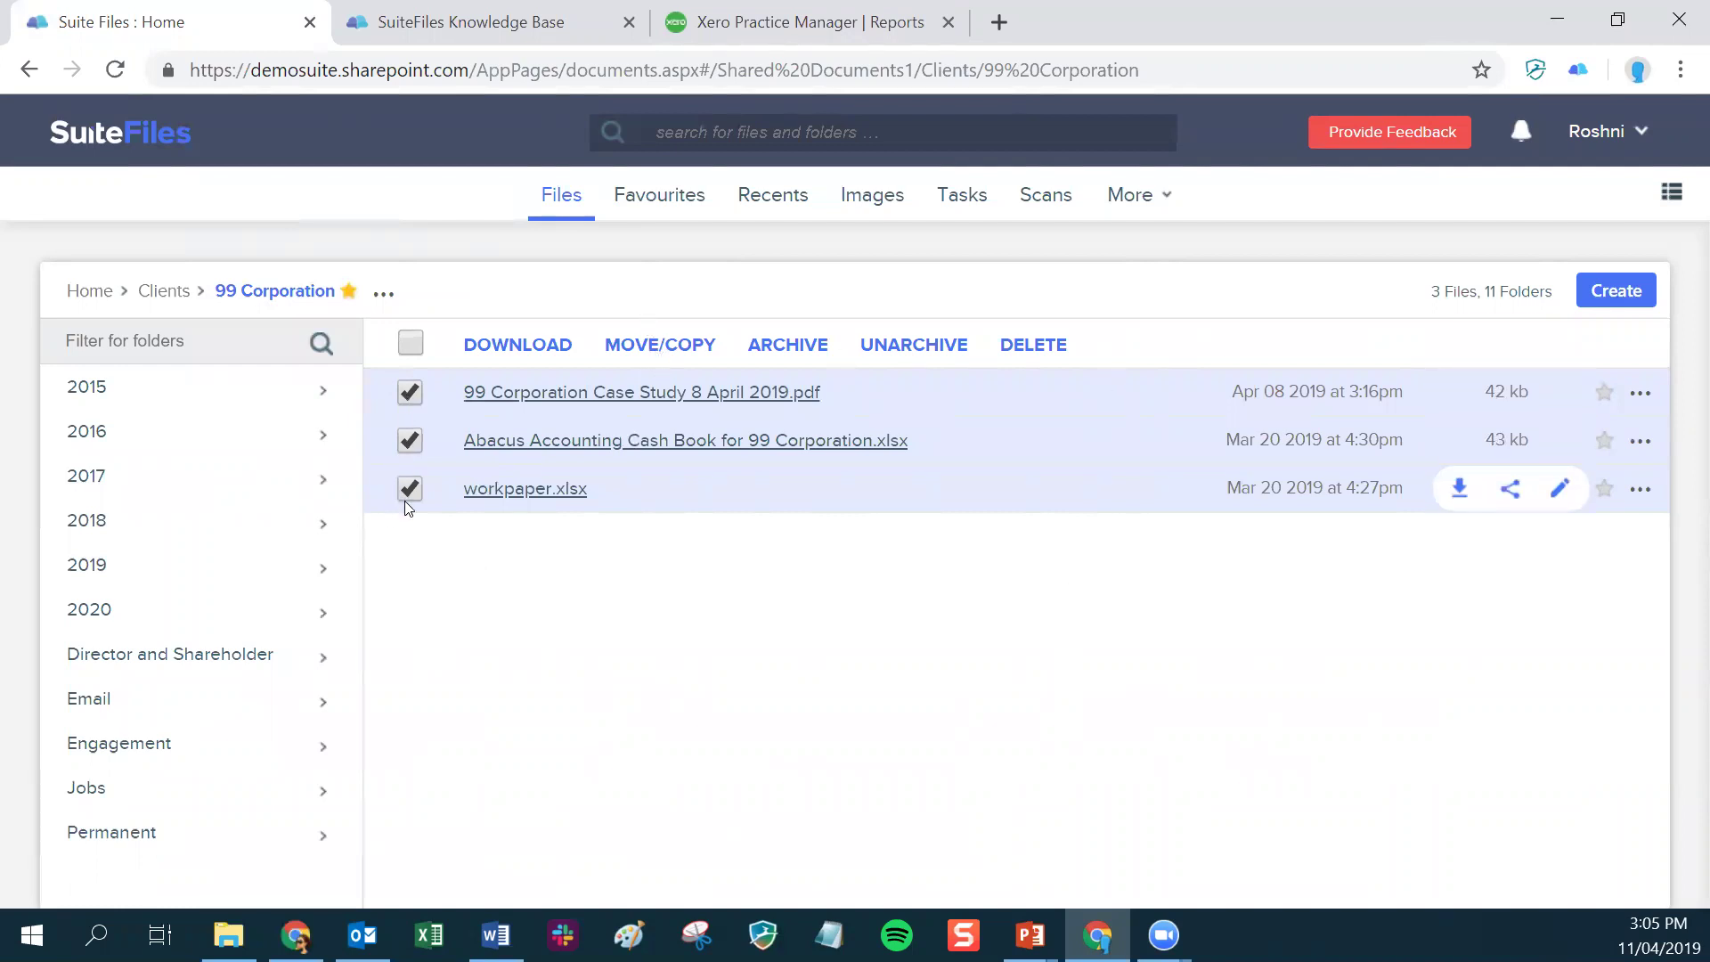
click(410, 344)
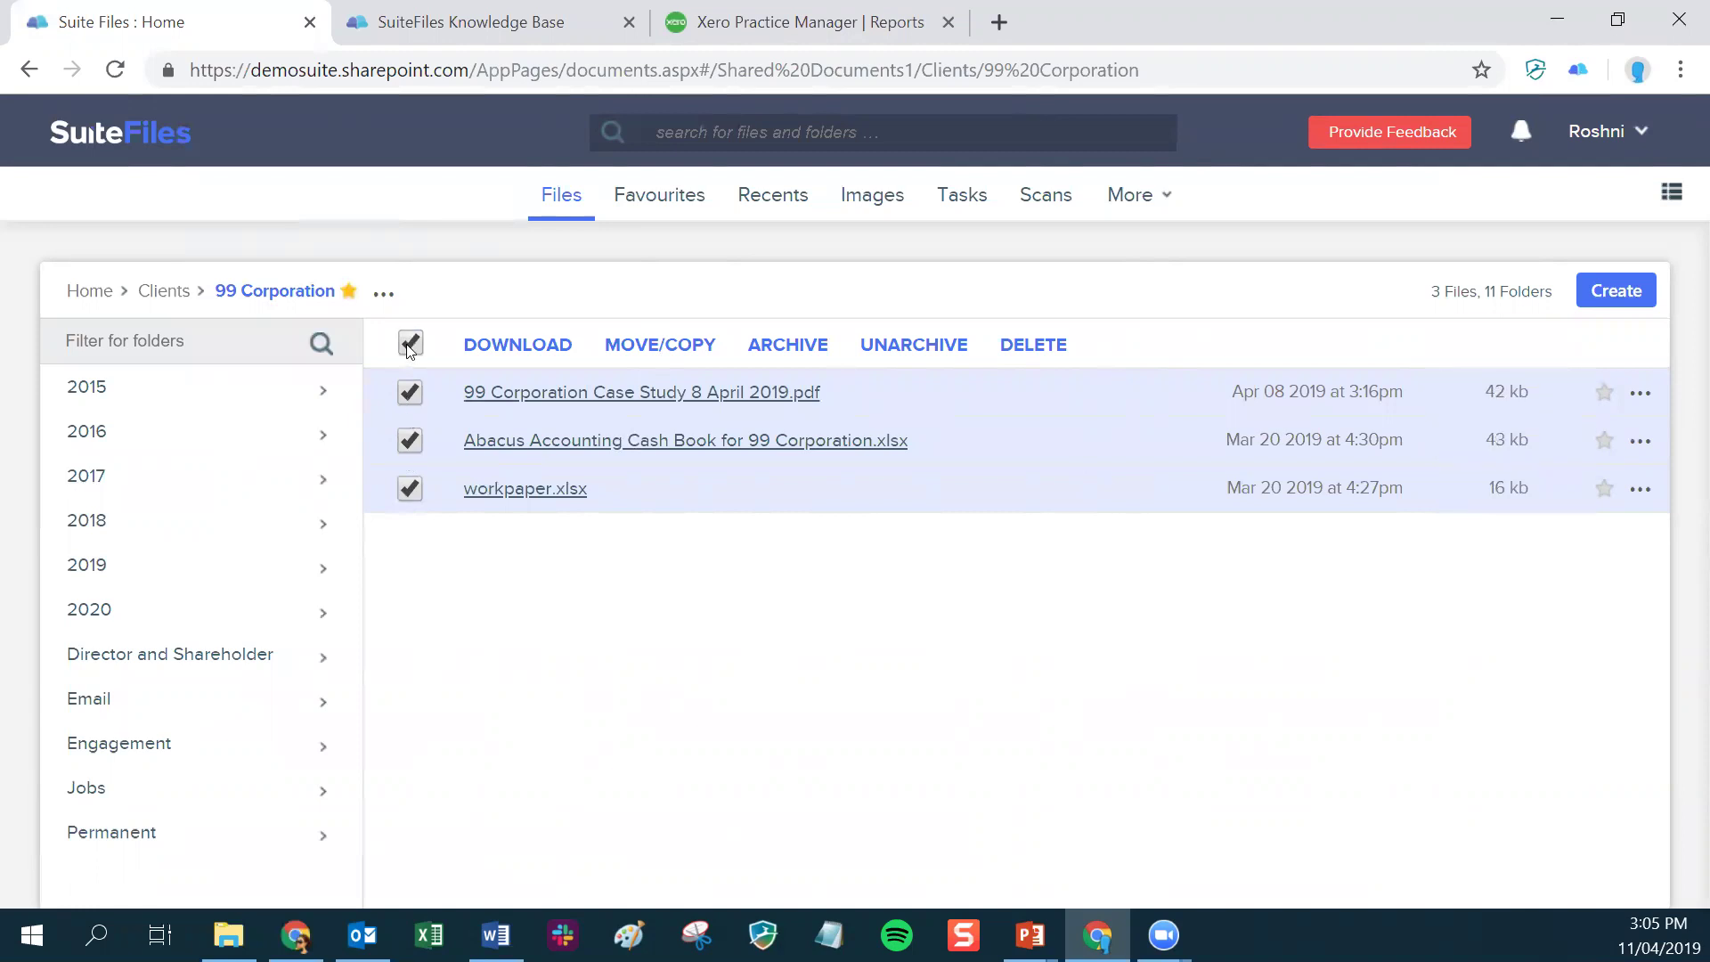
click(410, 343)
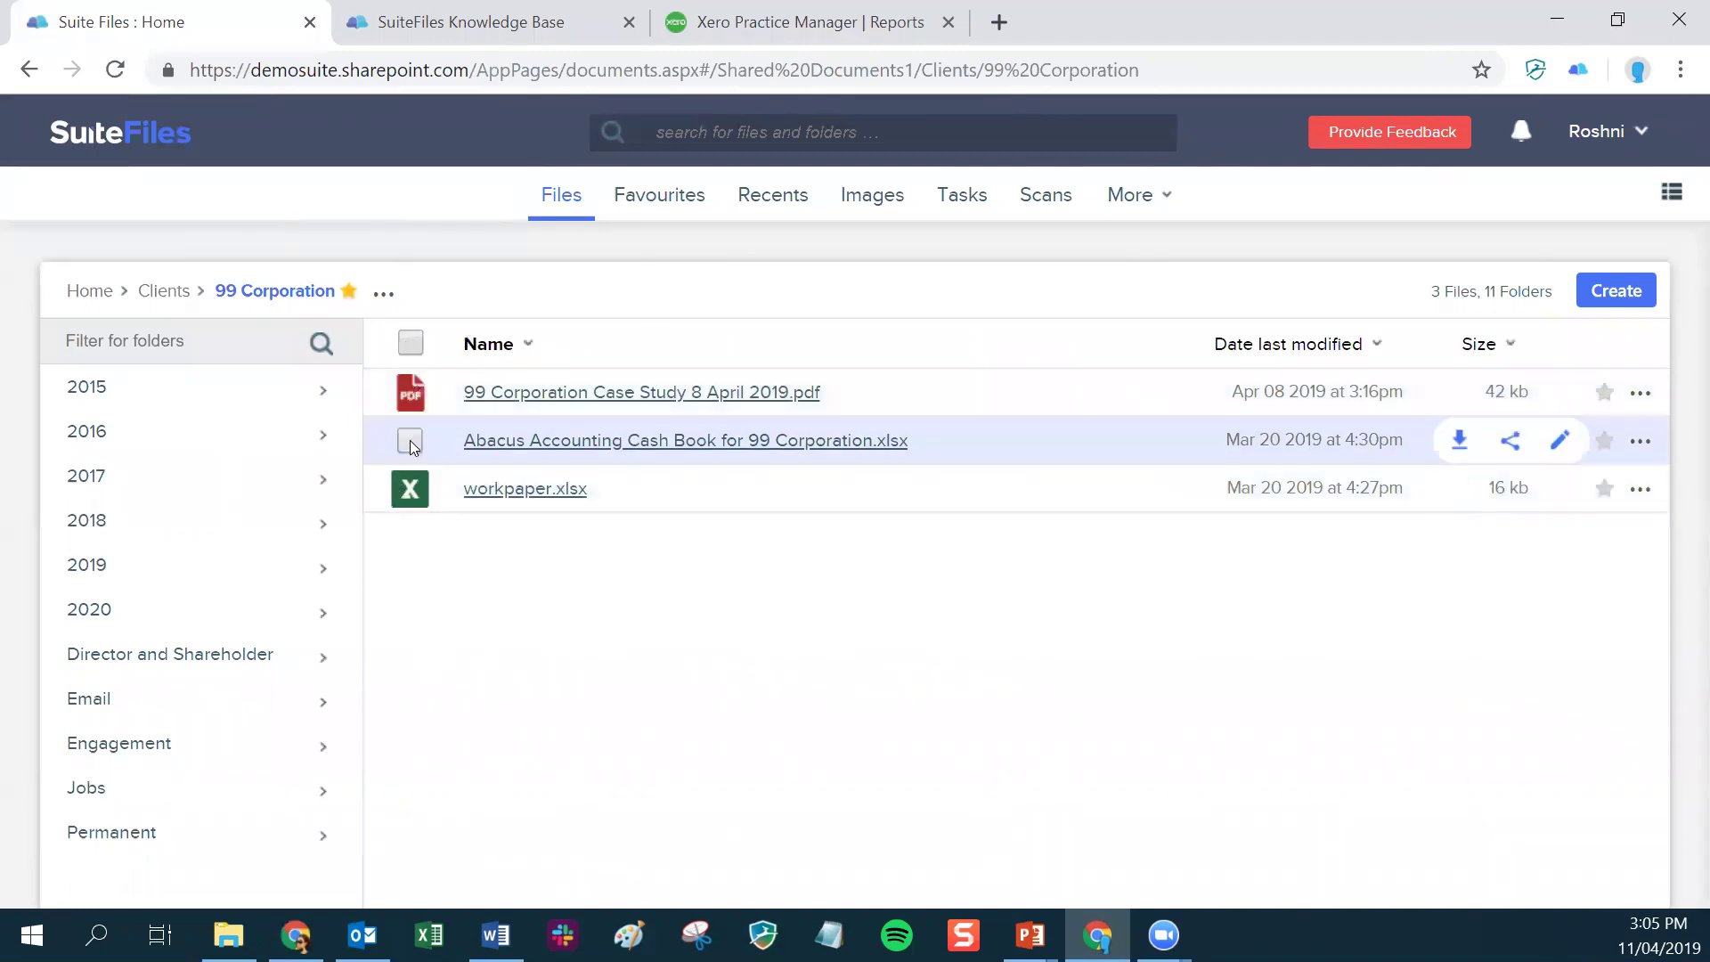
- Move the 99 Corporation case study PDF and the Abacus Accounting Cash Book spreadsheet into the 2020 > Annual Return folder
click(410, 440)
click(410, 395)
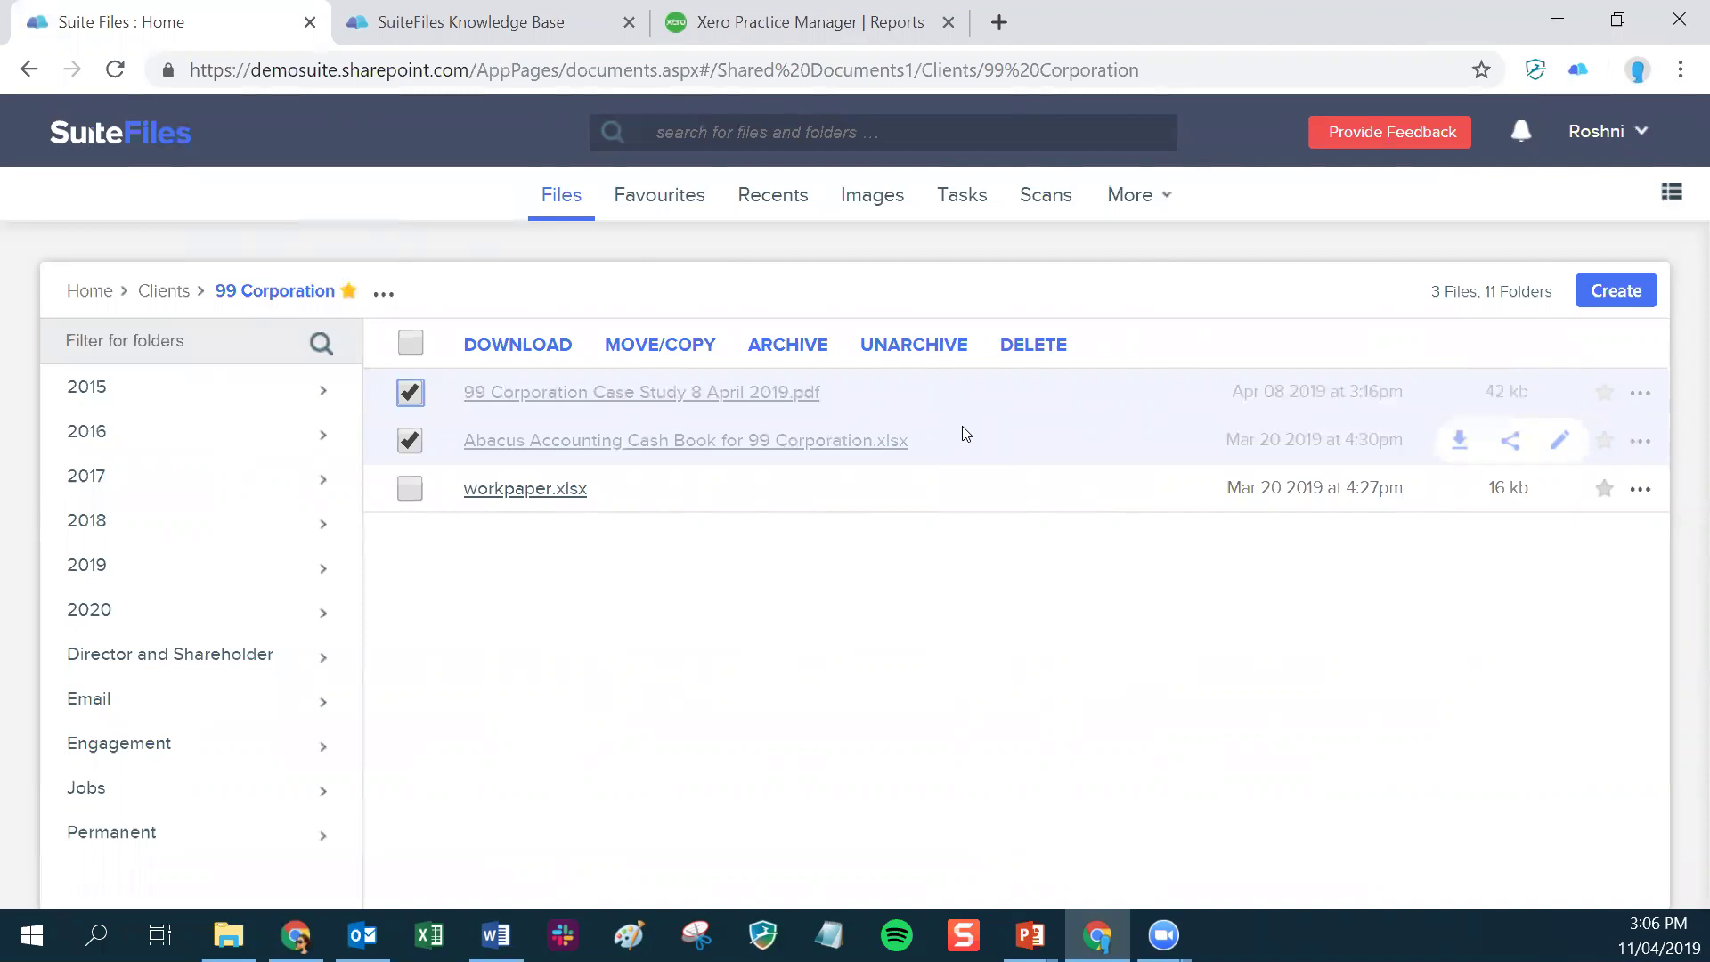
click(158, 613)
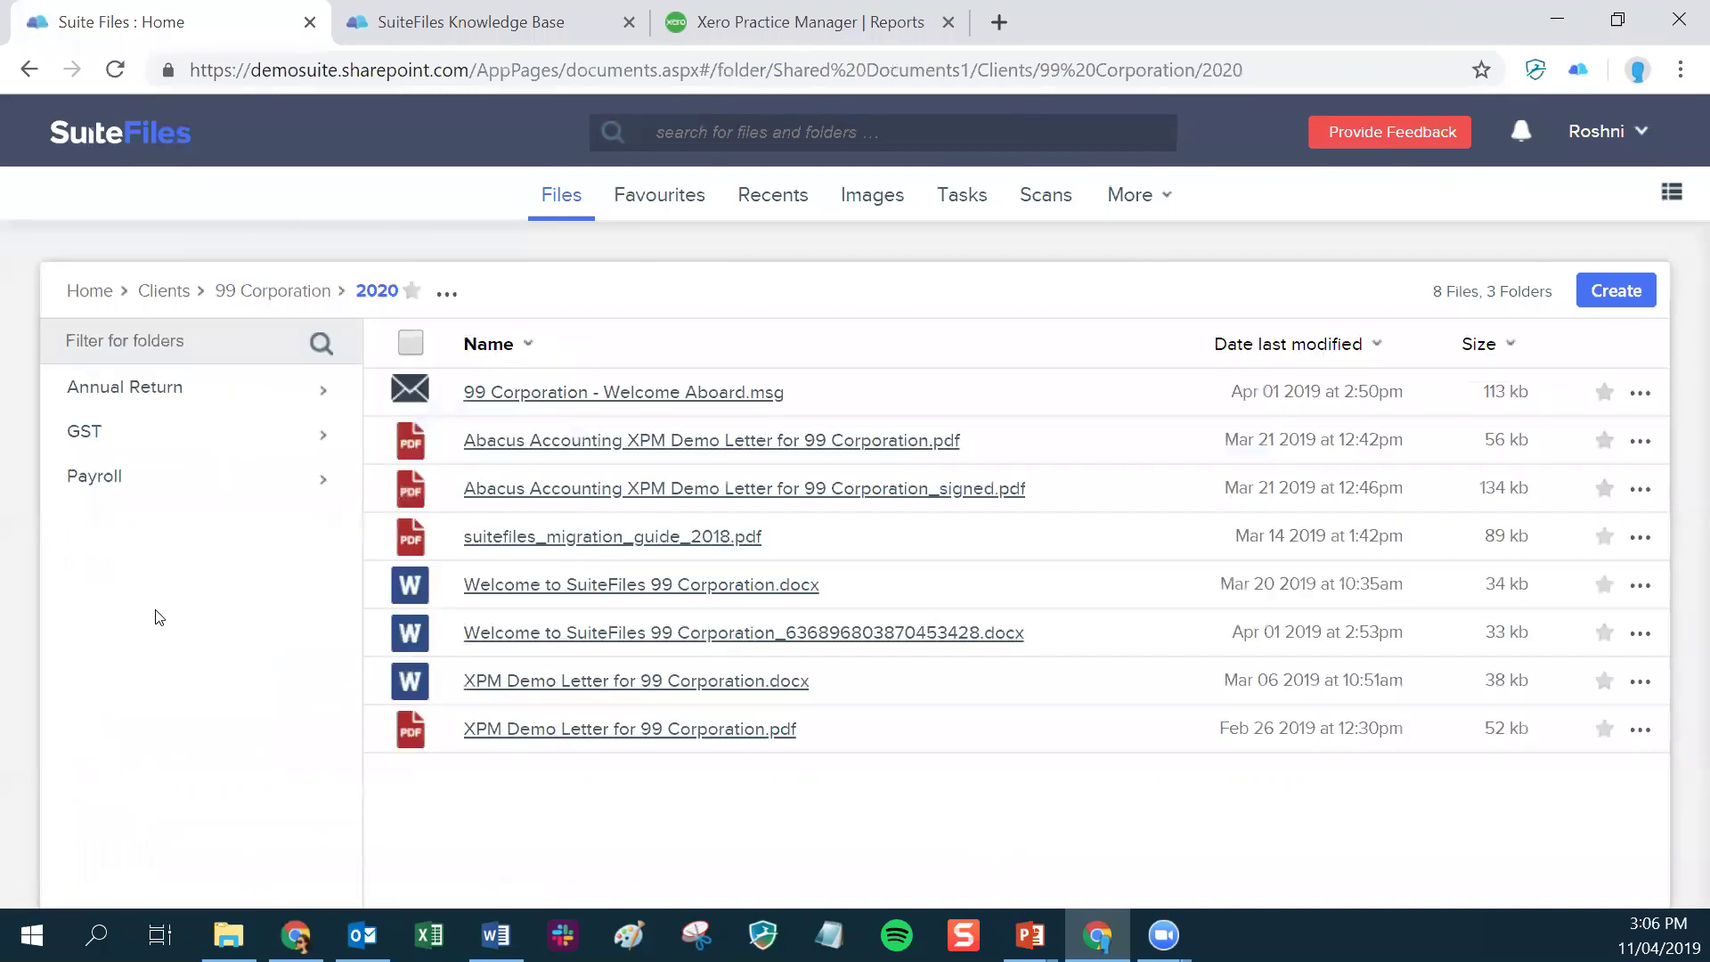
click(146, 392)
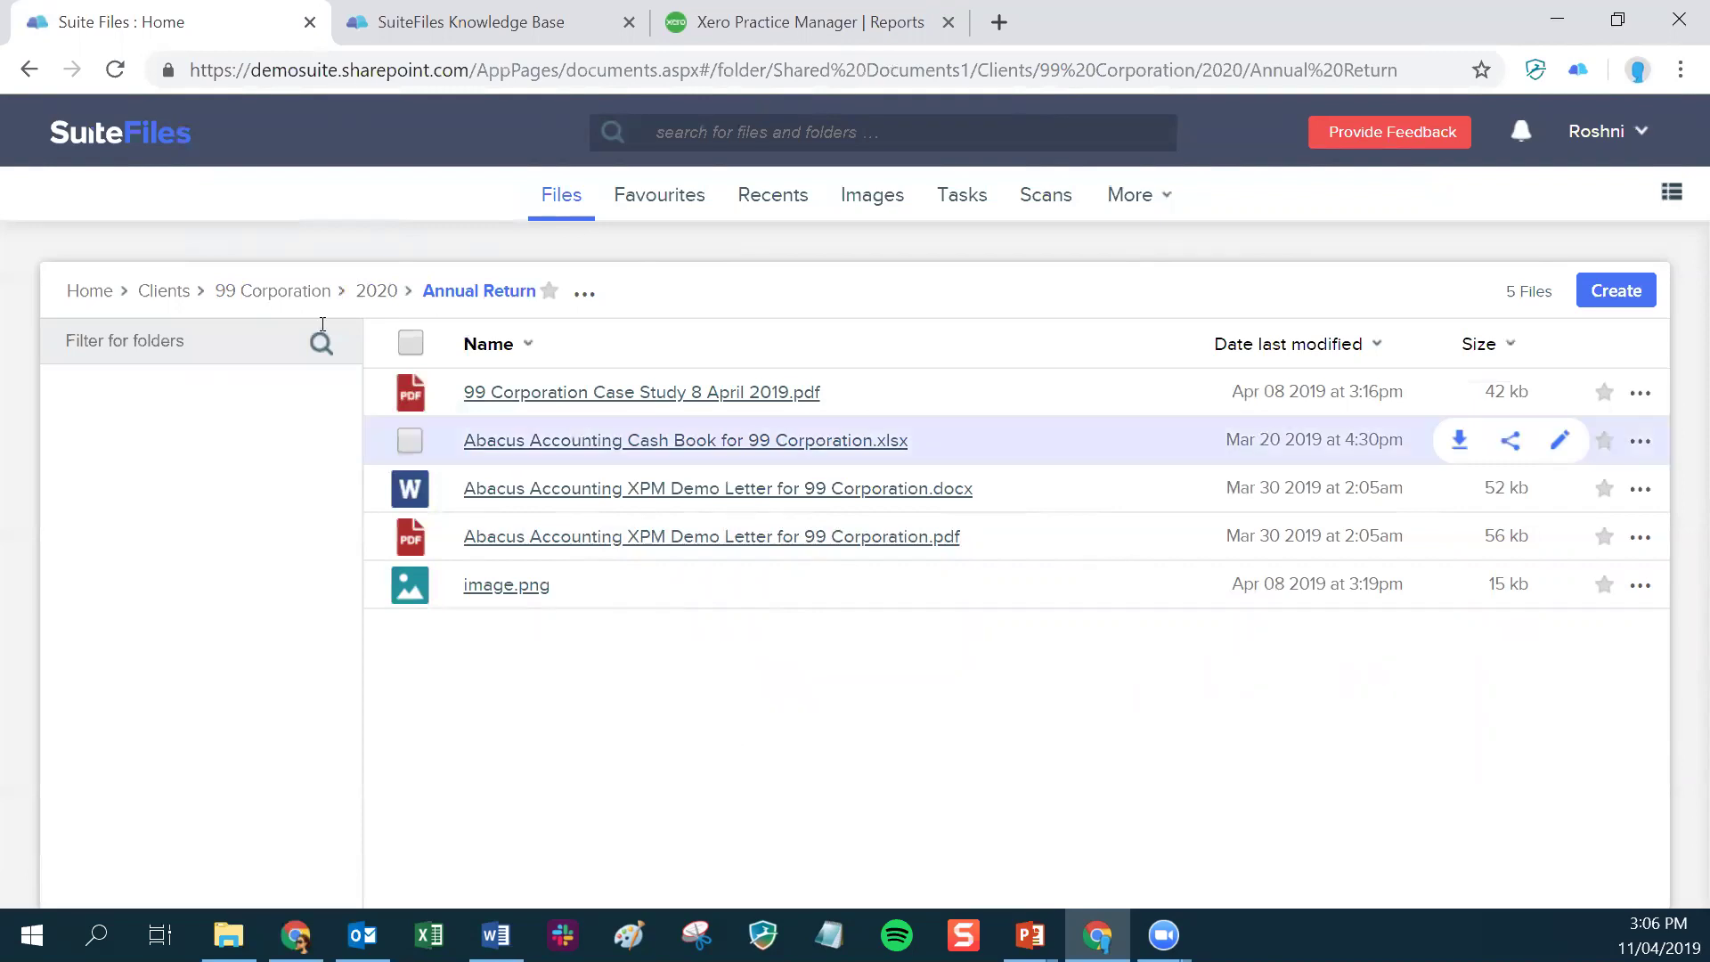
- Copy workpaper.xlsx from the 99 Corporation folder into 2020 > Annual Return and go back to 99 Corporation
click(287, 300)
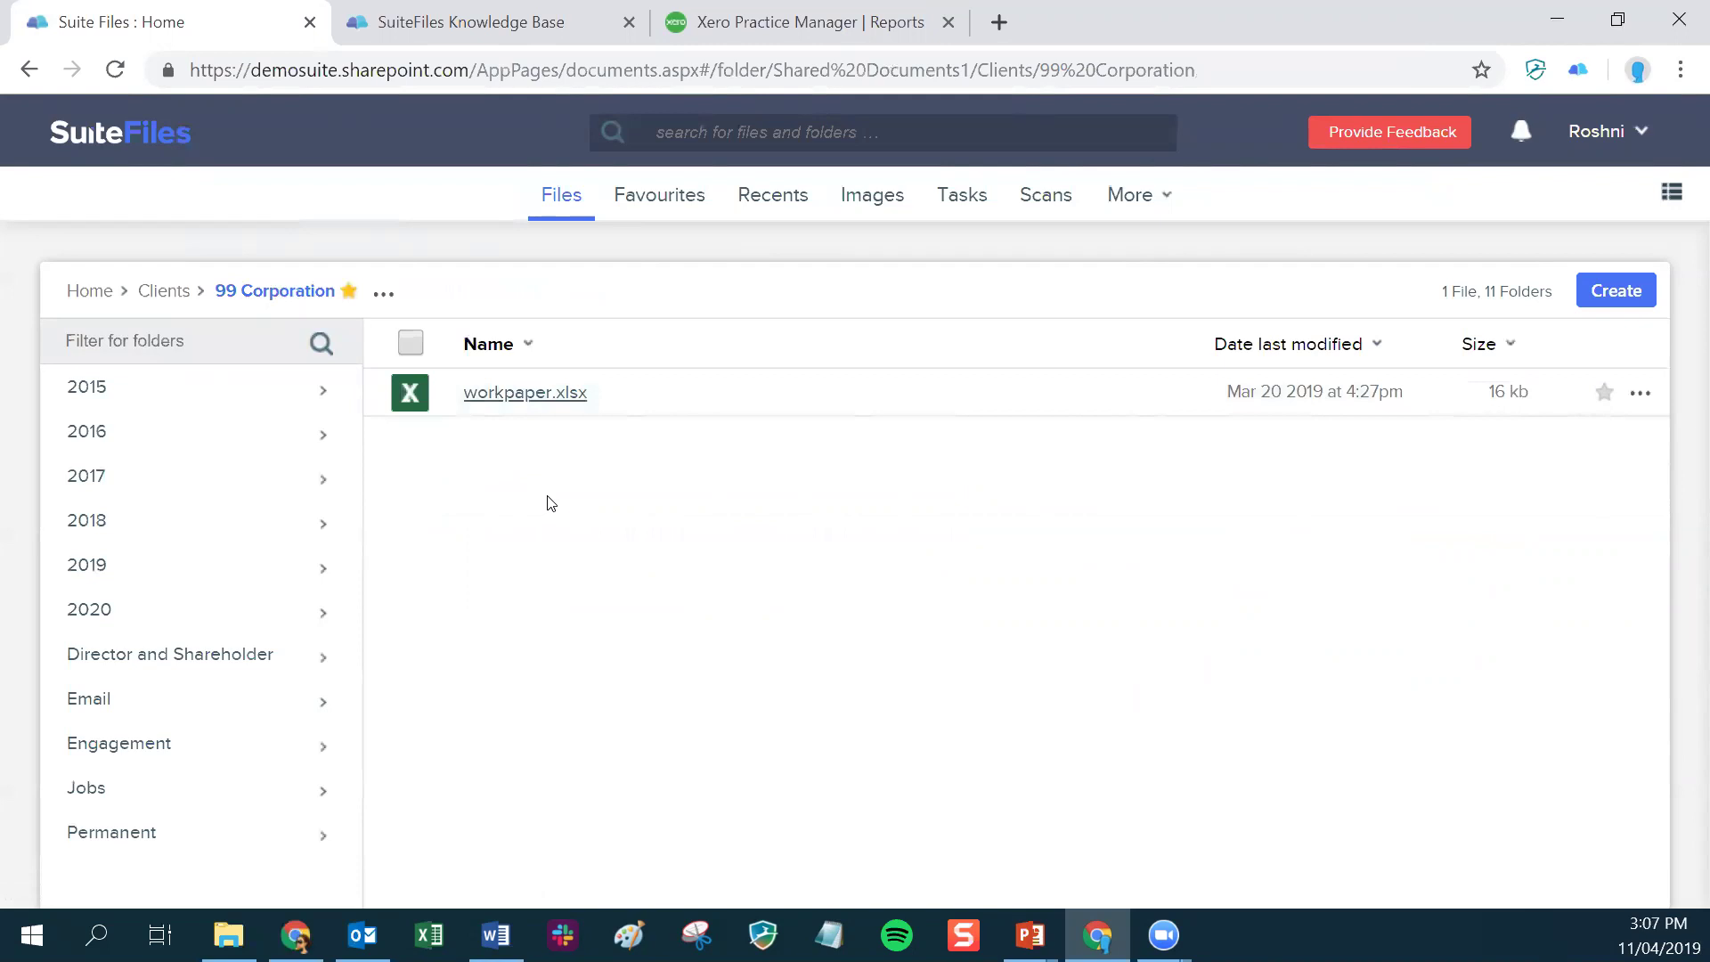
click(410, 392)
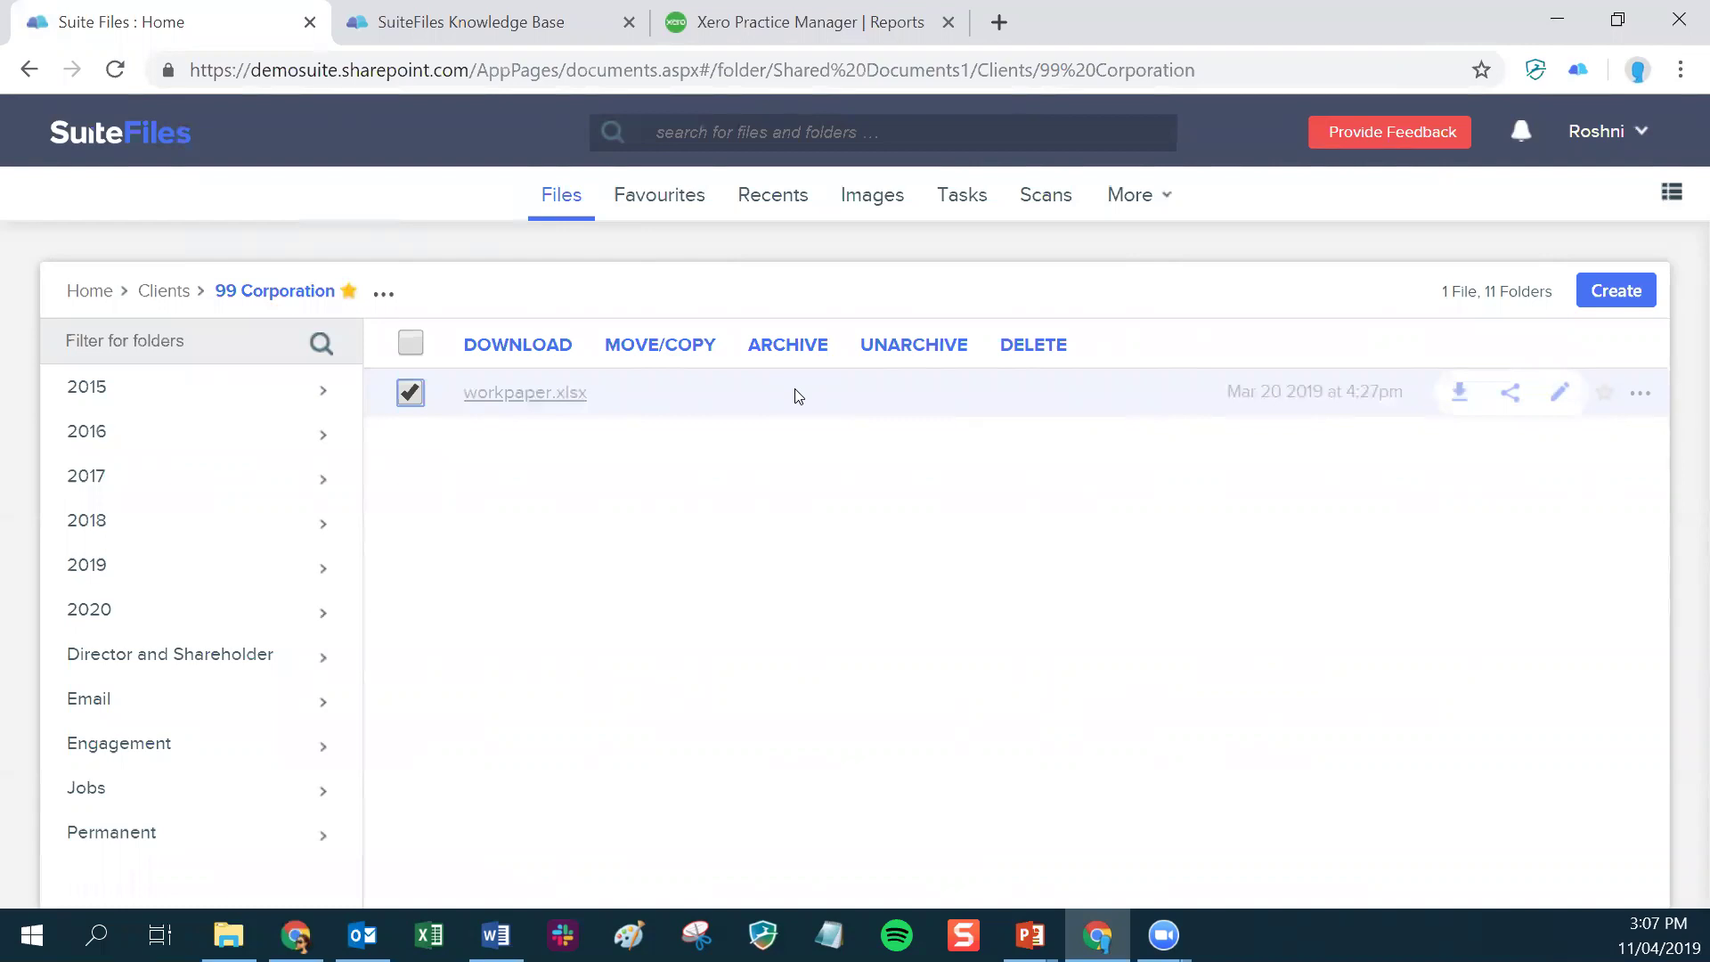
click(216, 621)
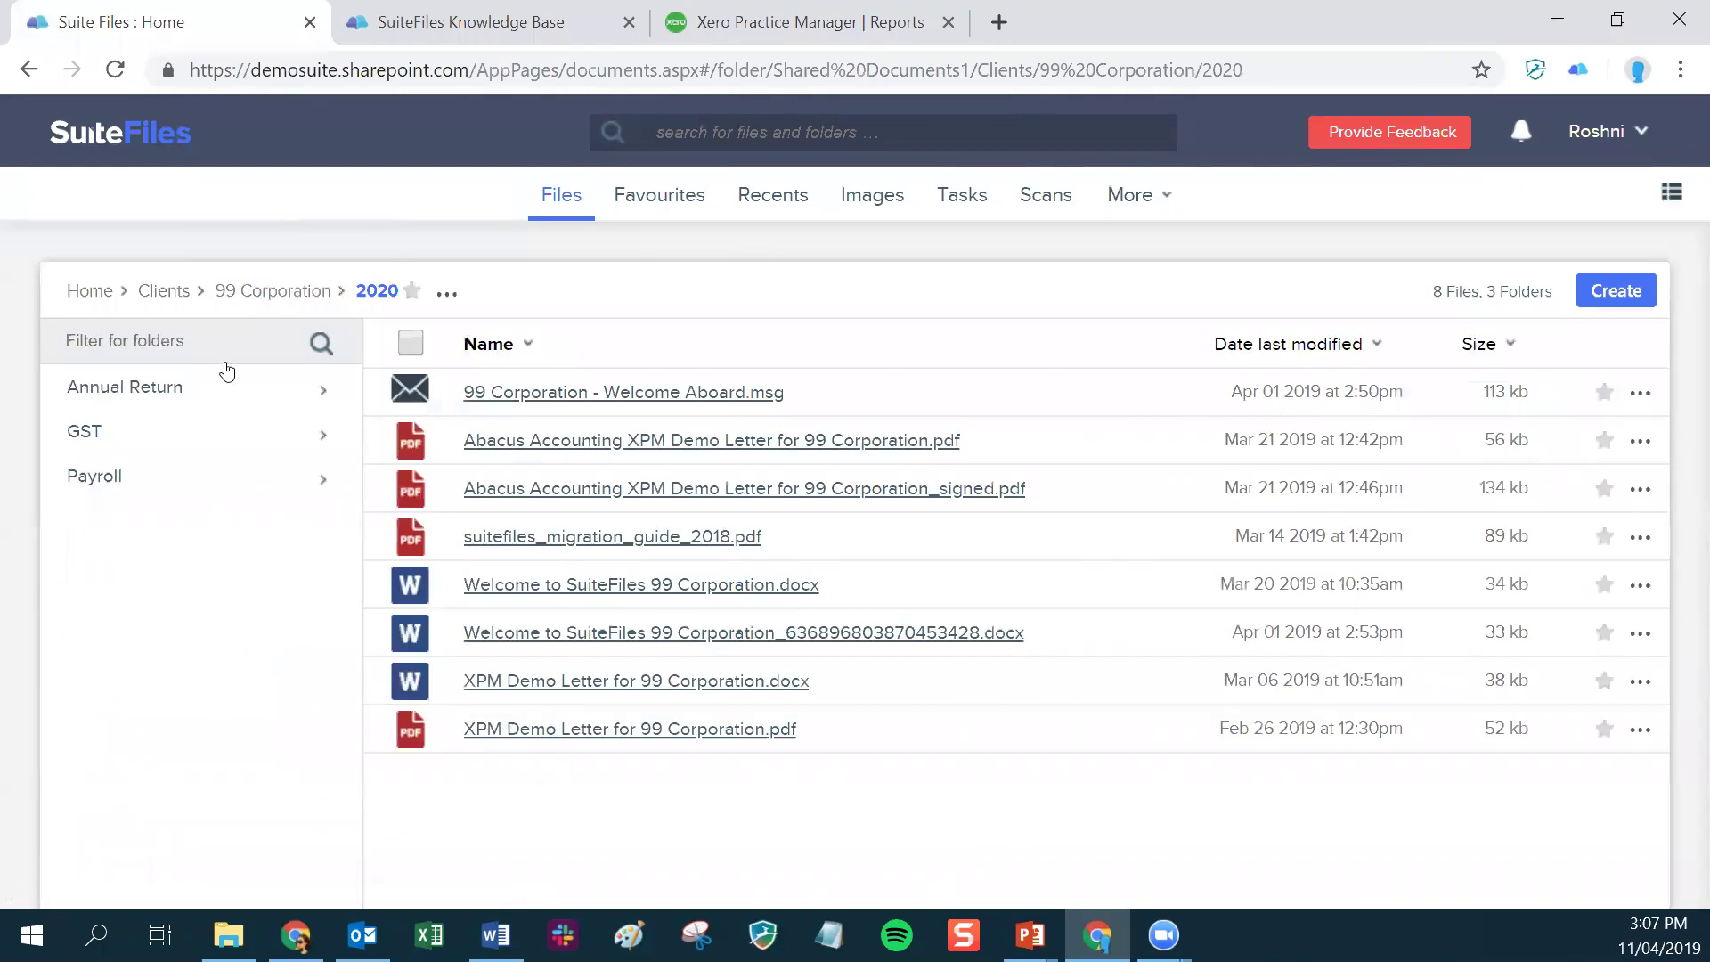
click(212, 392)
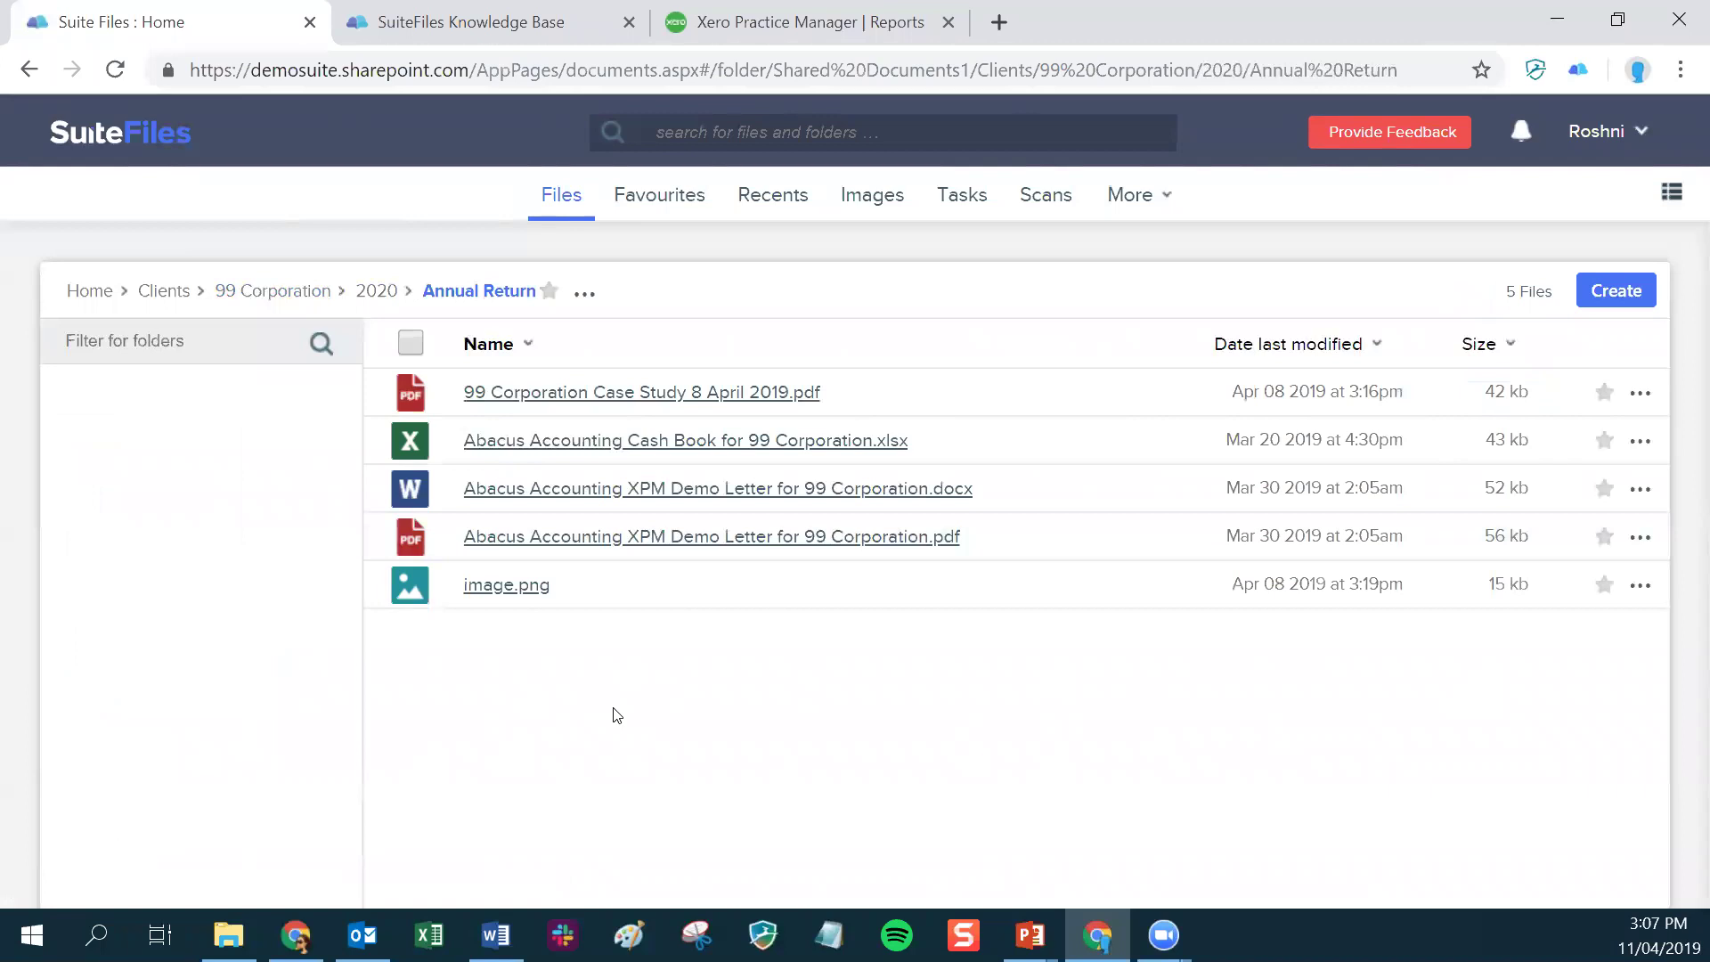
key(ctrl+v)
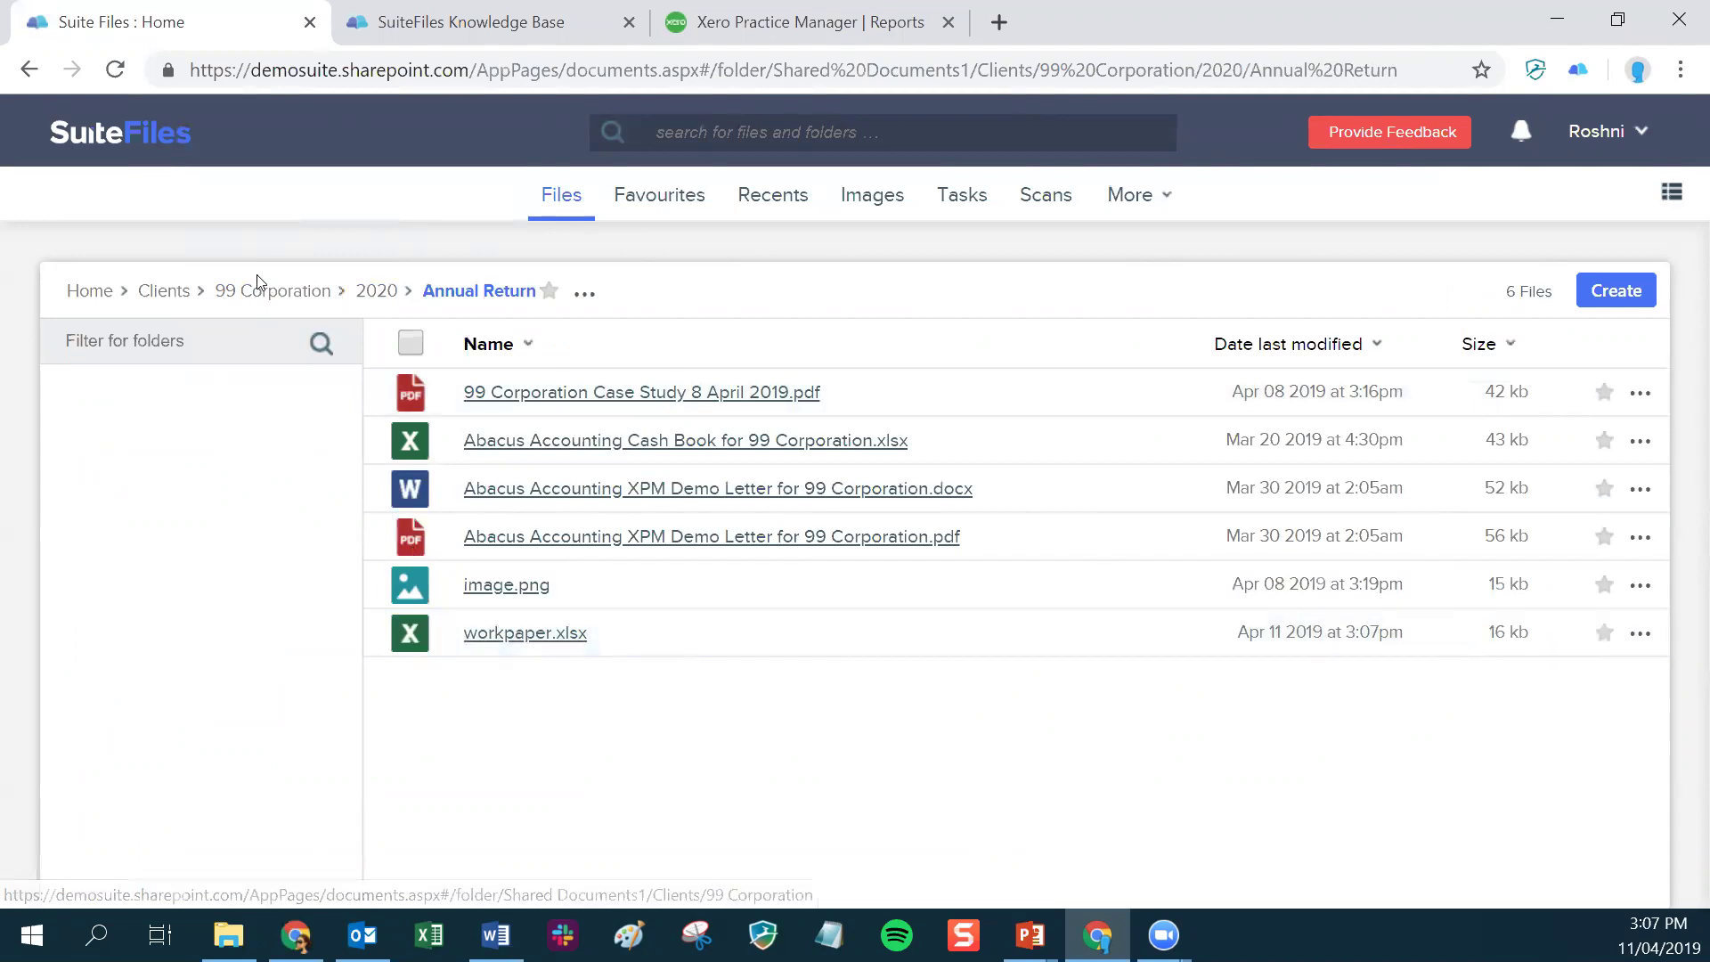
click(233, 296)
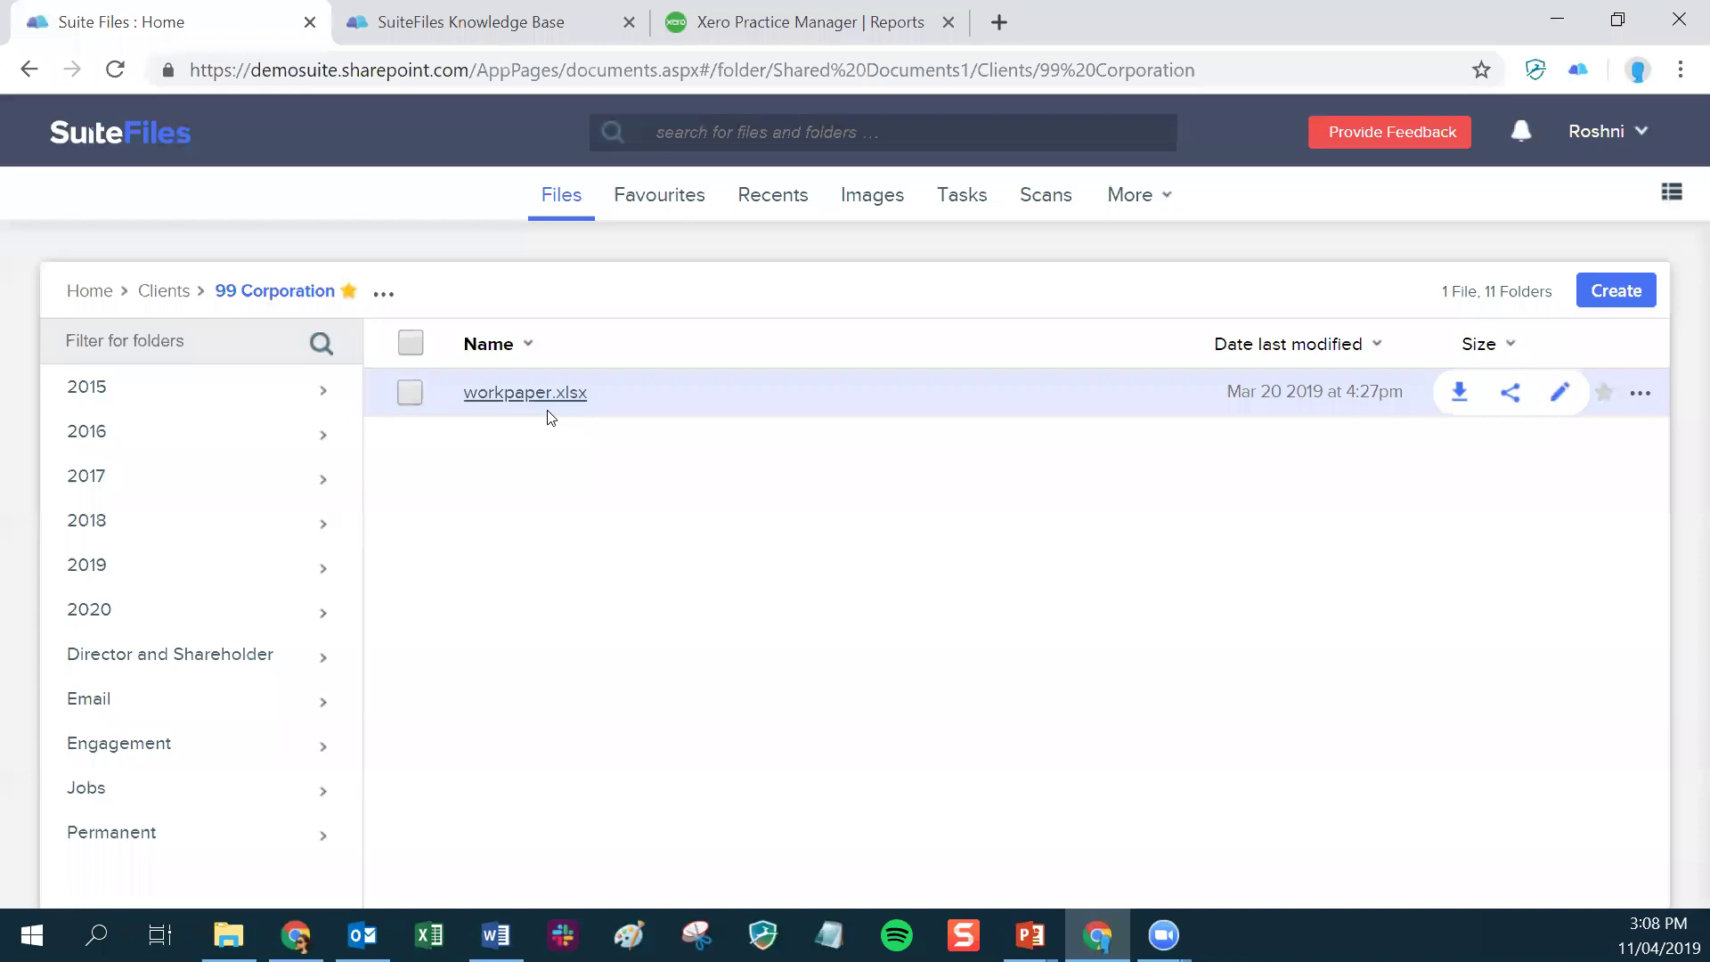
- Filter the Clients folders by "suite", and return to the home page after clearing the filter
click(165, 299)
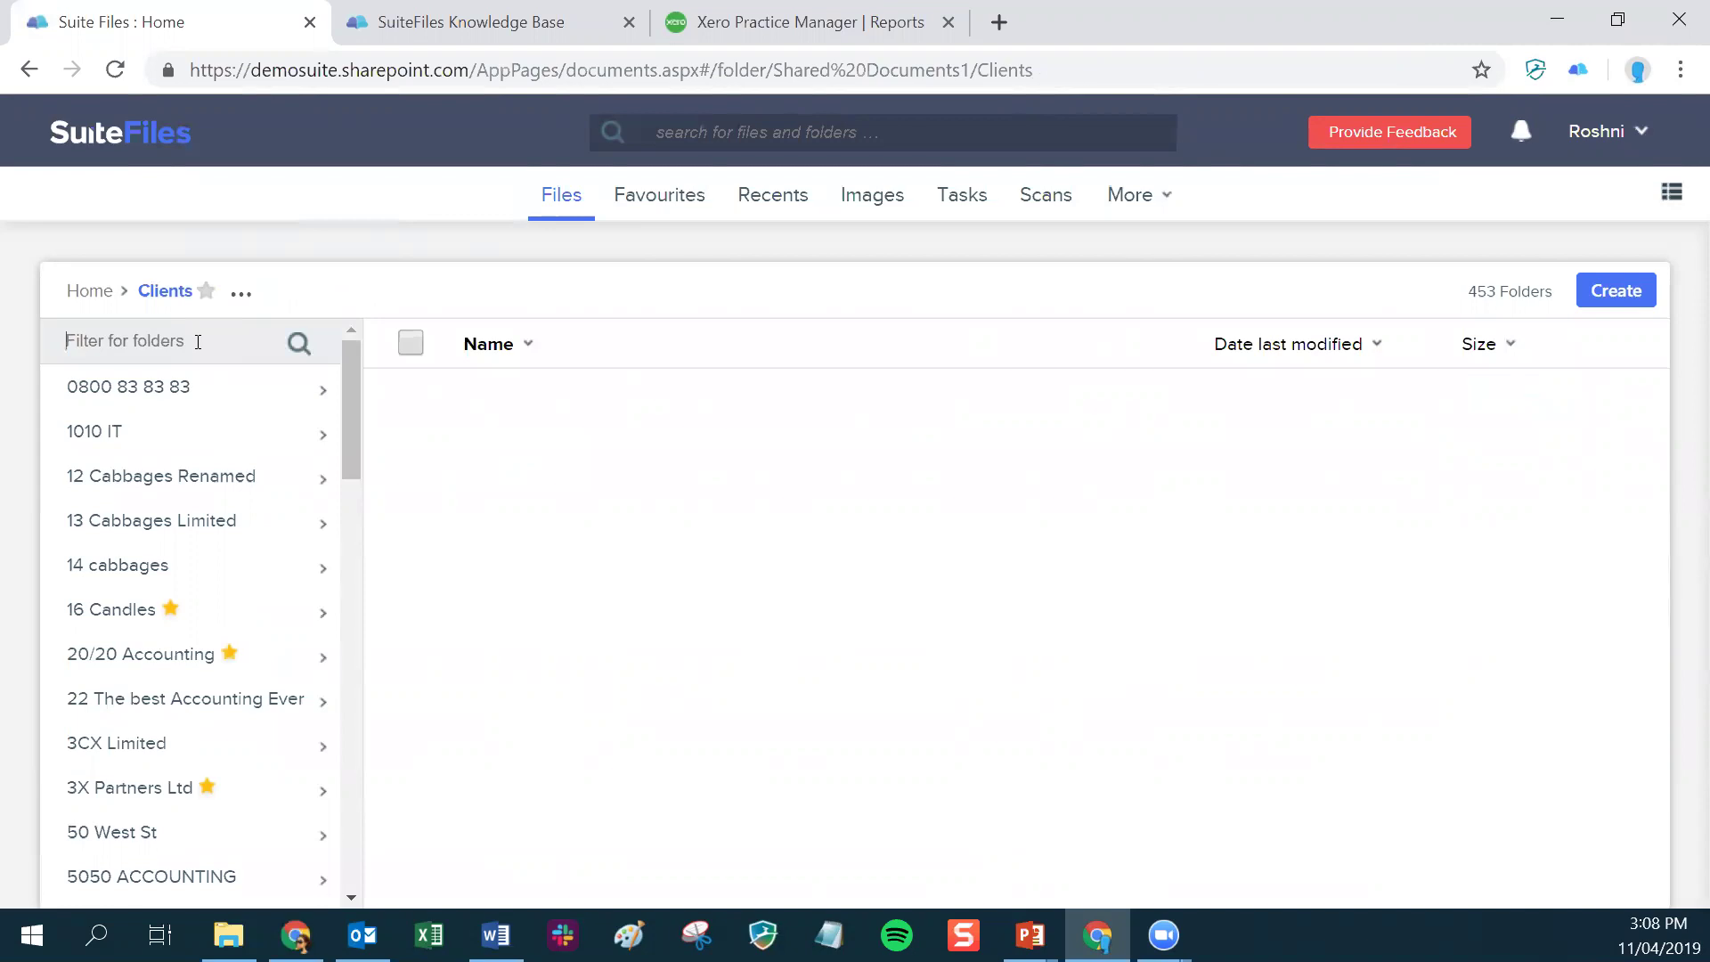
click(241, 319)
text(suite)
key(Return)
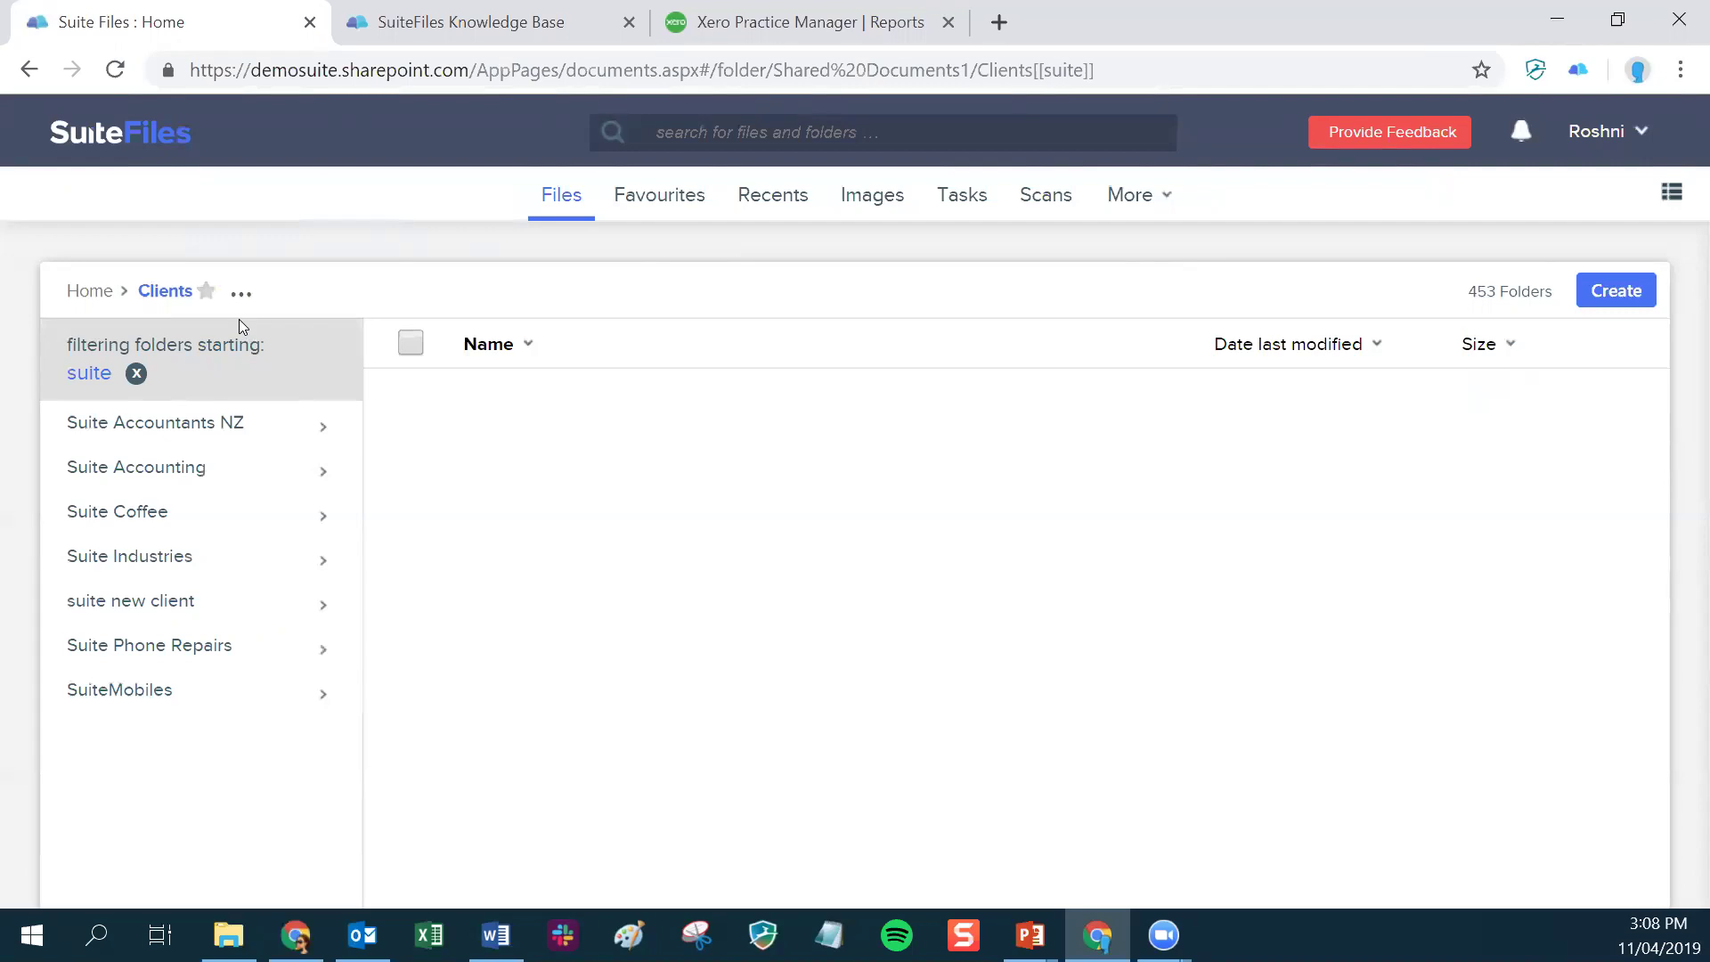
click(136, 375)
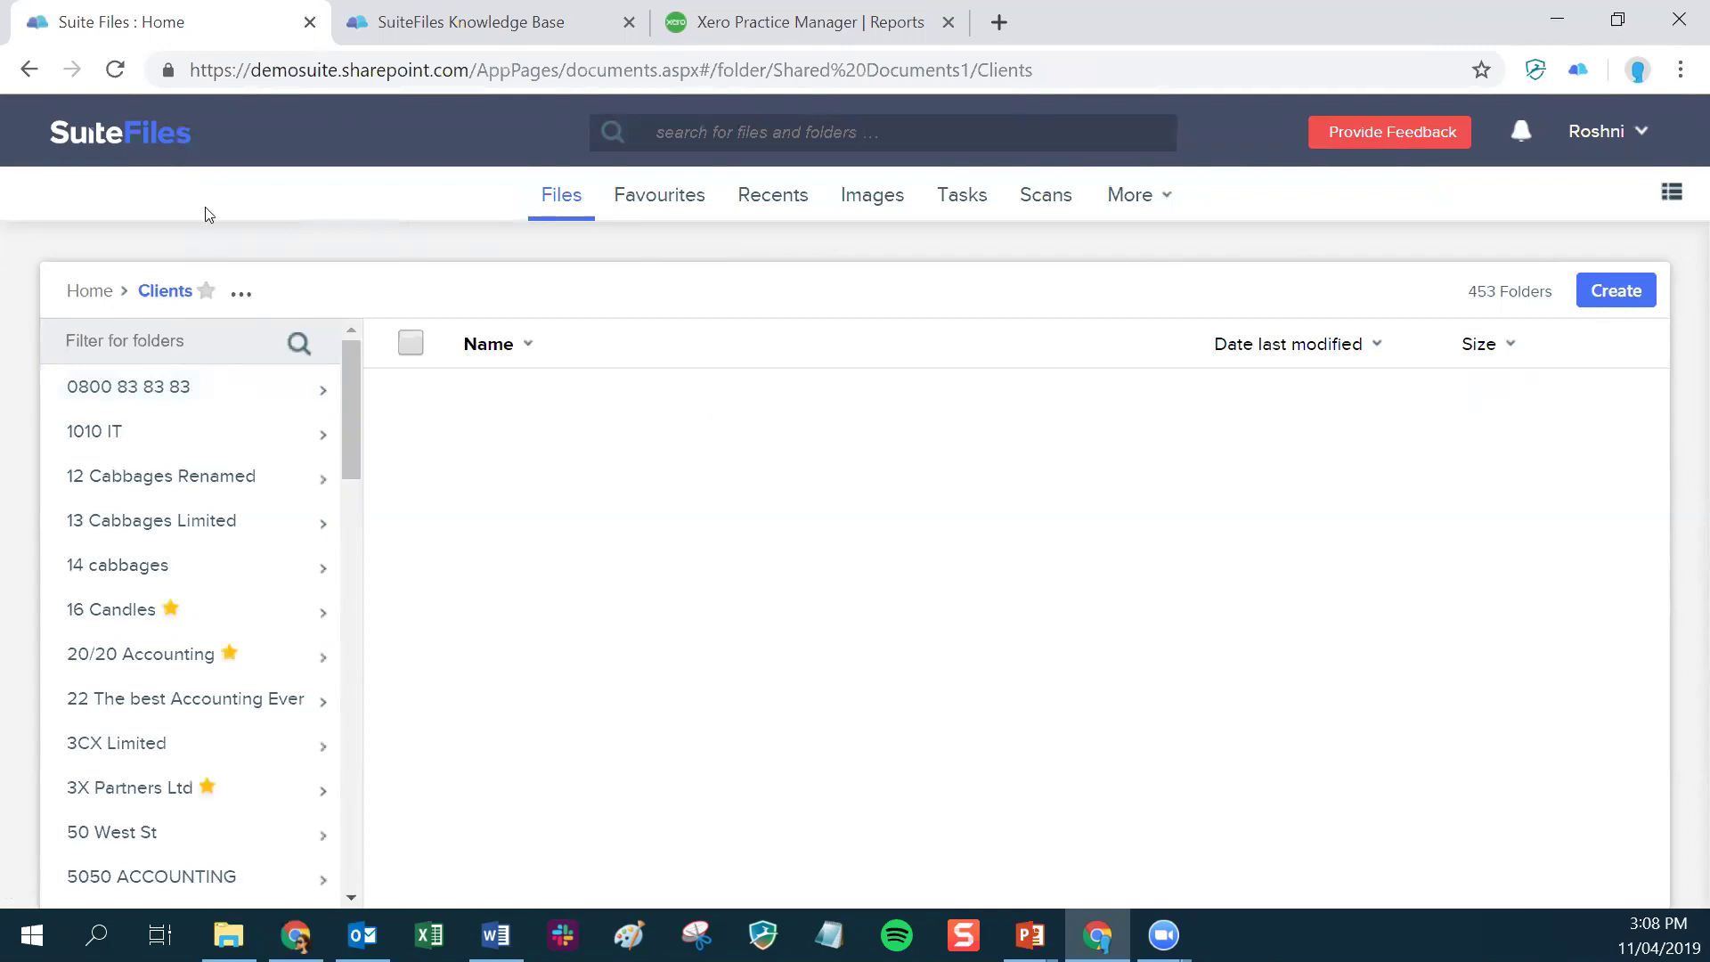
click(108, 134)
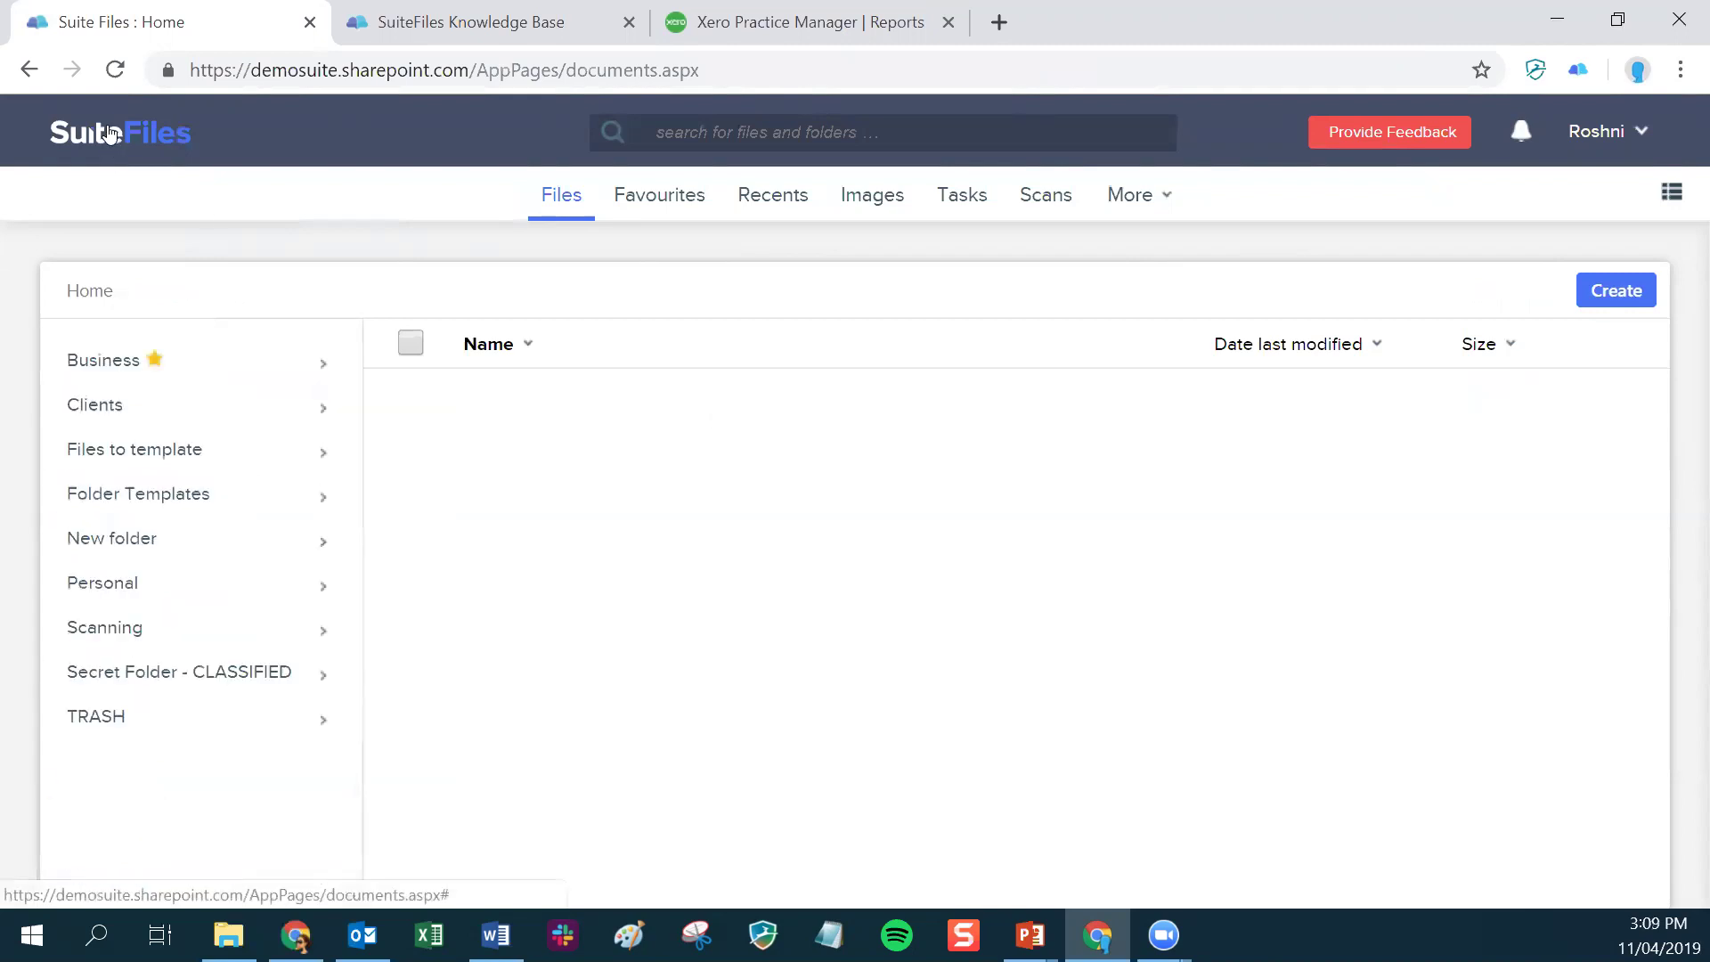
- Open Clients, narrow its folder list to names starting with "suite", and clear that filter
click(113, 407)
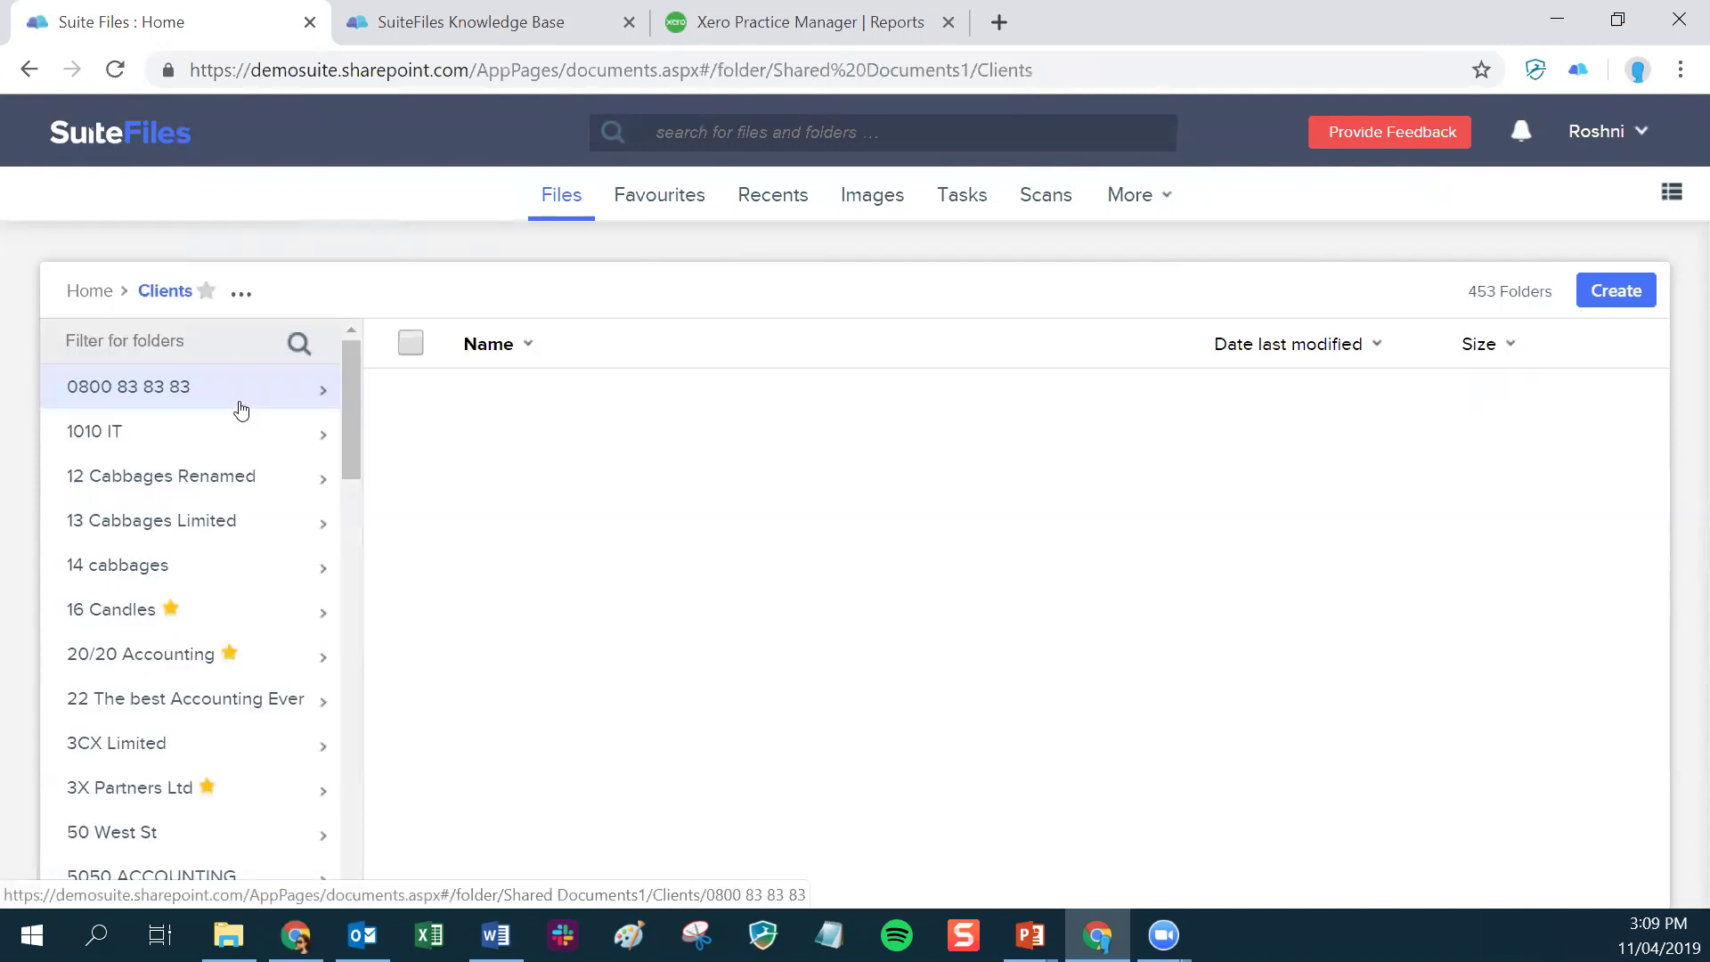
text(suite)
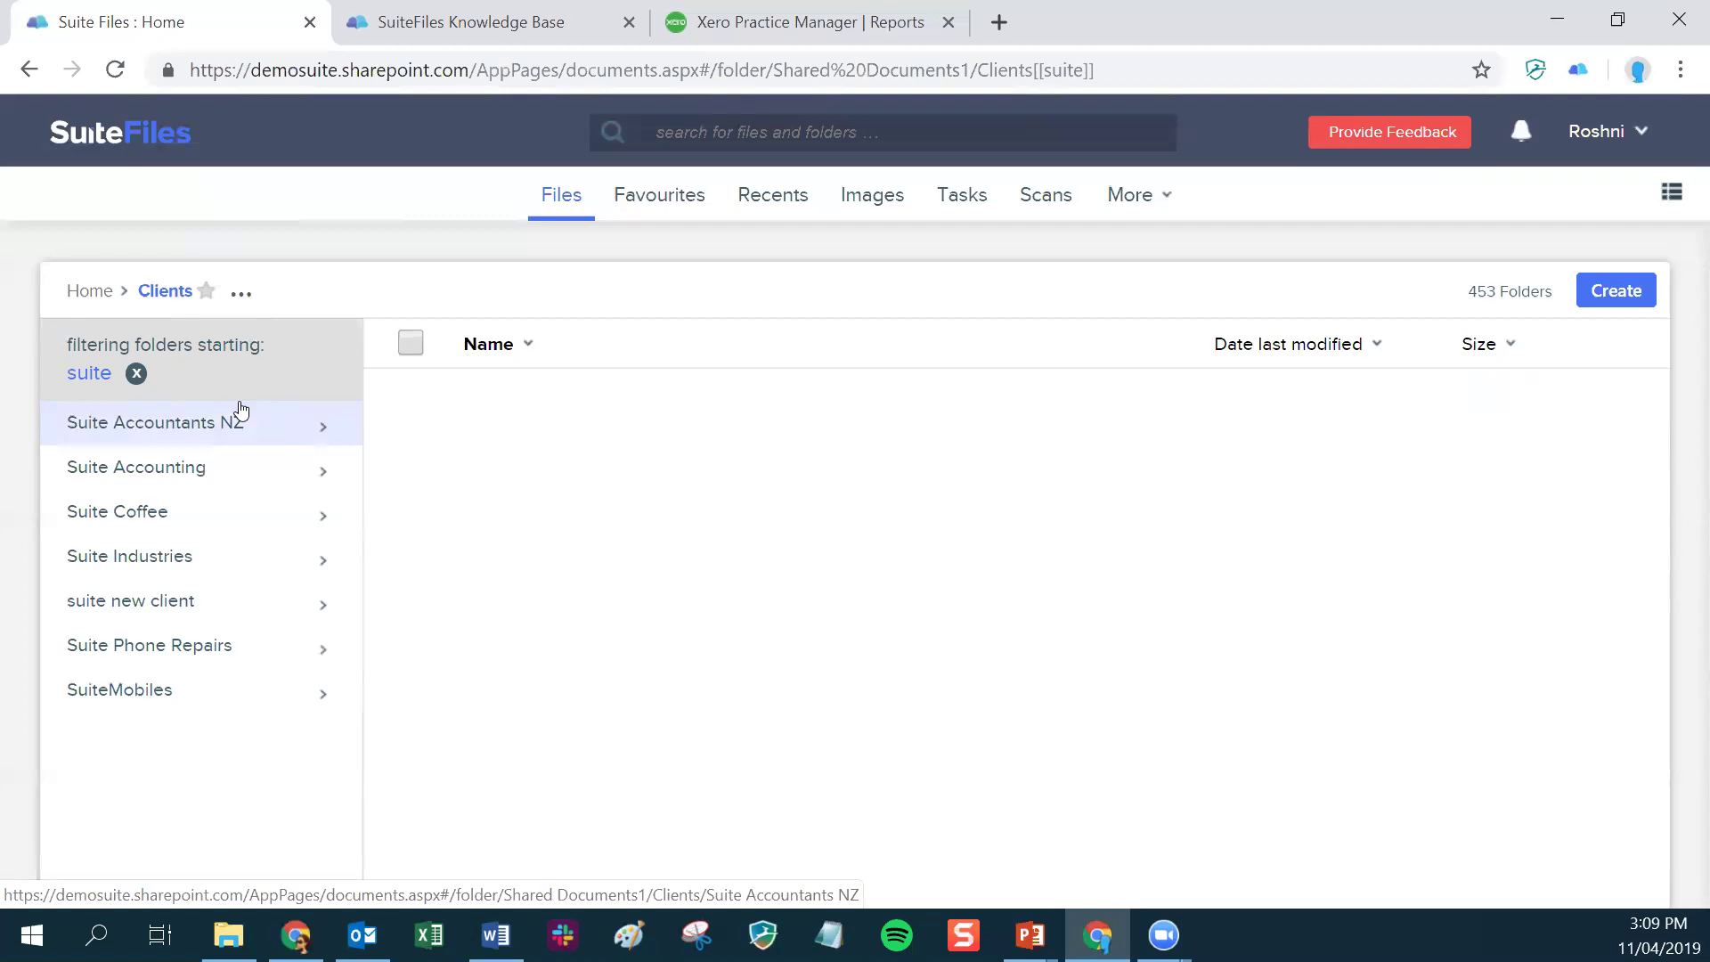
click(496, 935)
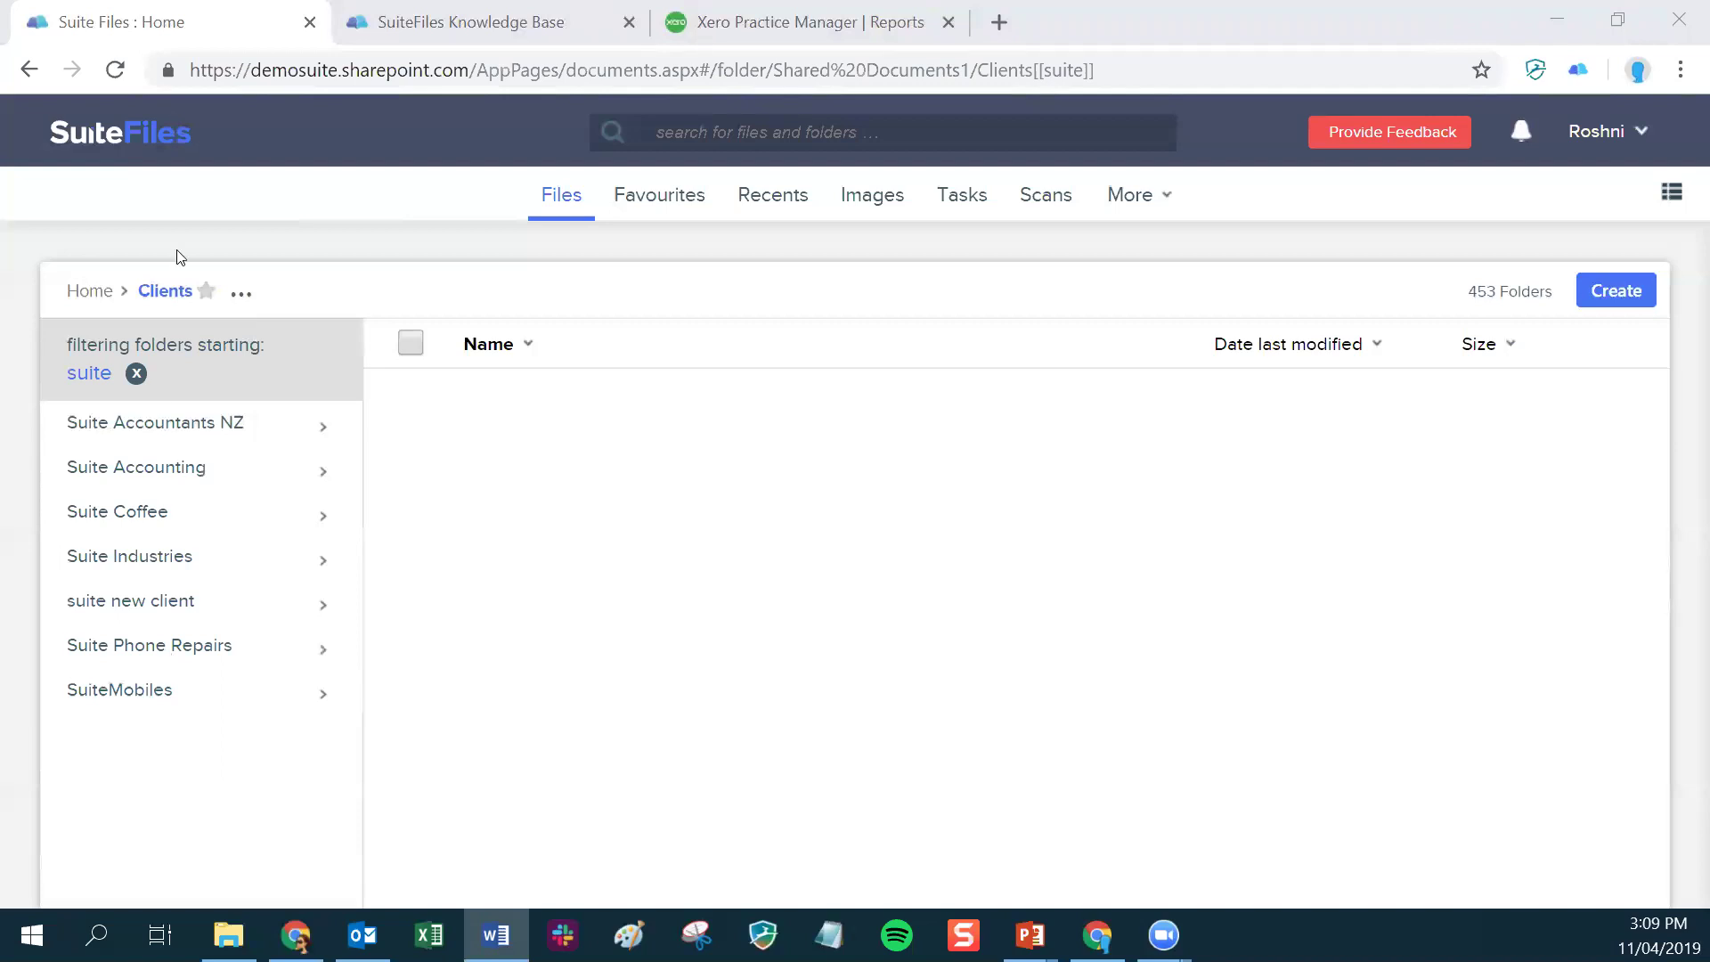
click(135, 374)
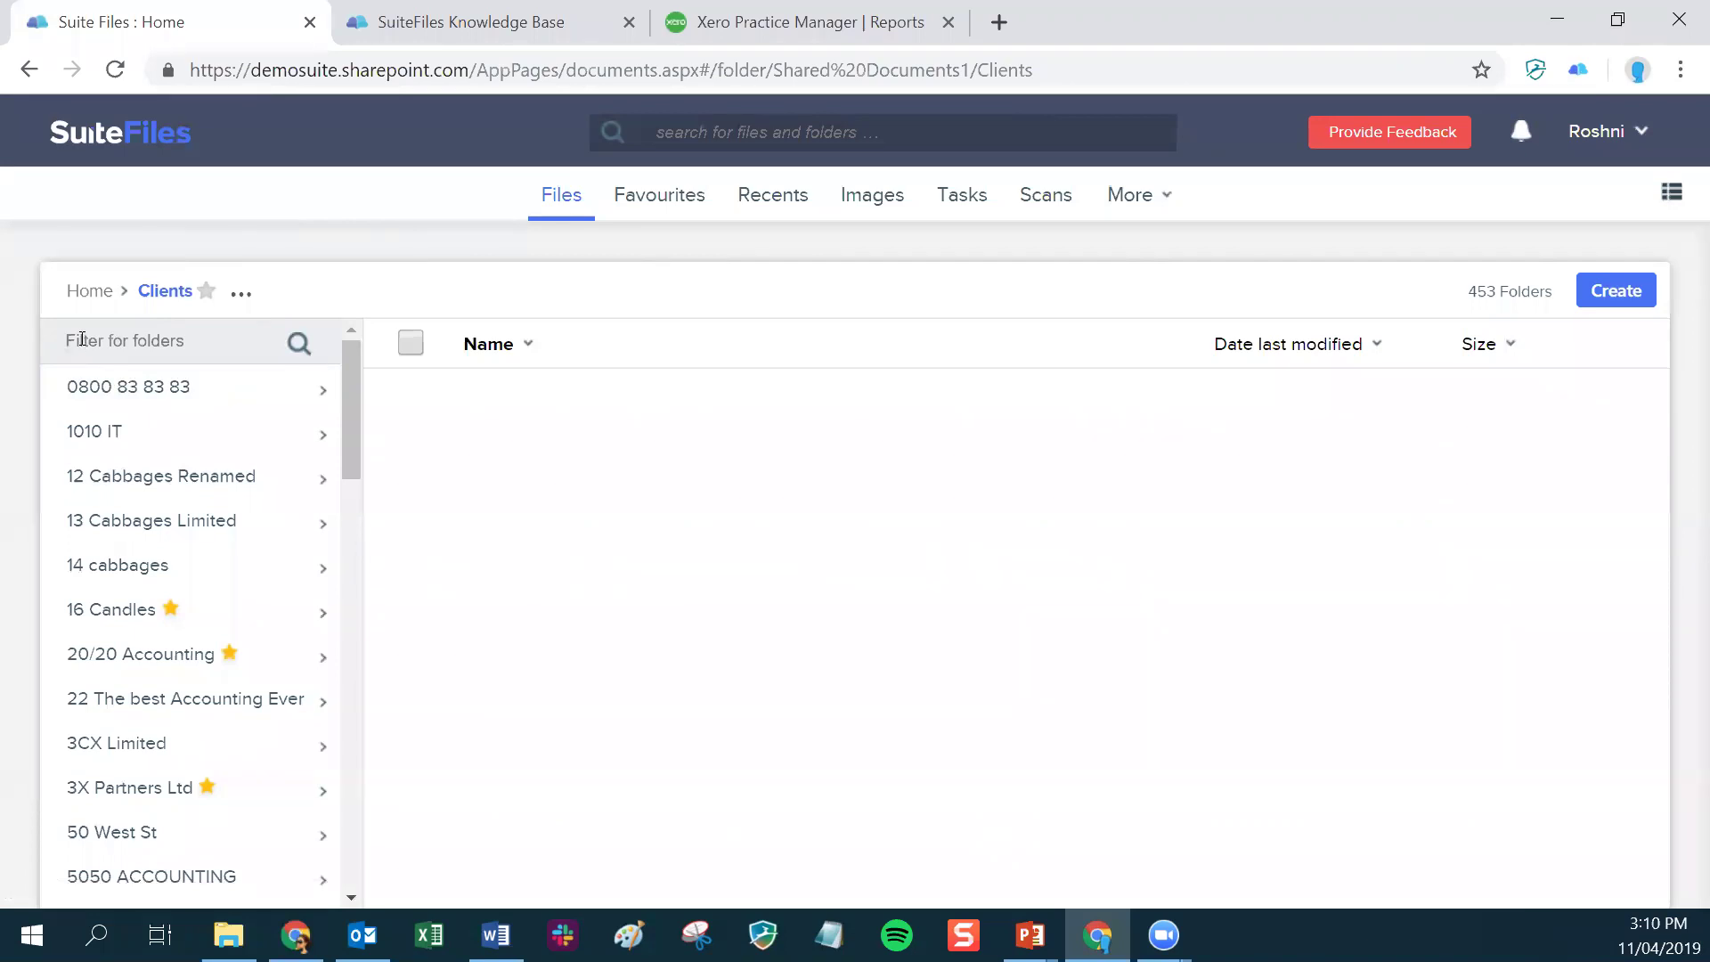
- Search all files and folders for "99 corp" and look through the suggested matches
click(734, 131)
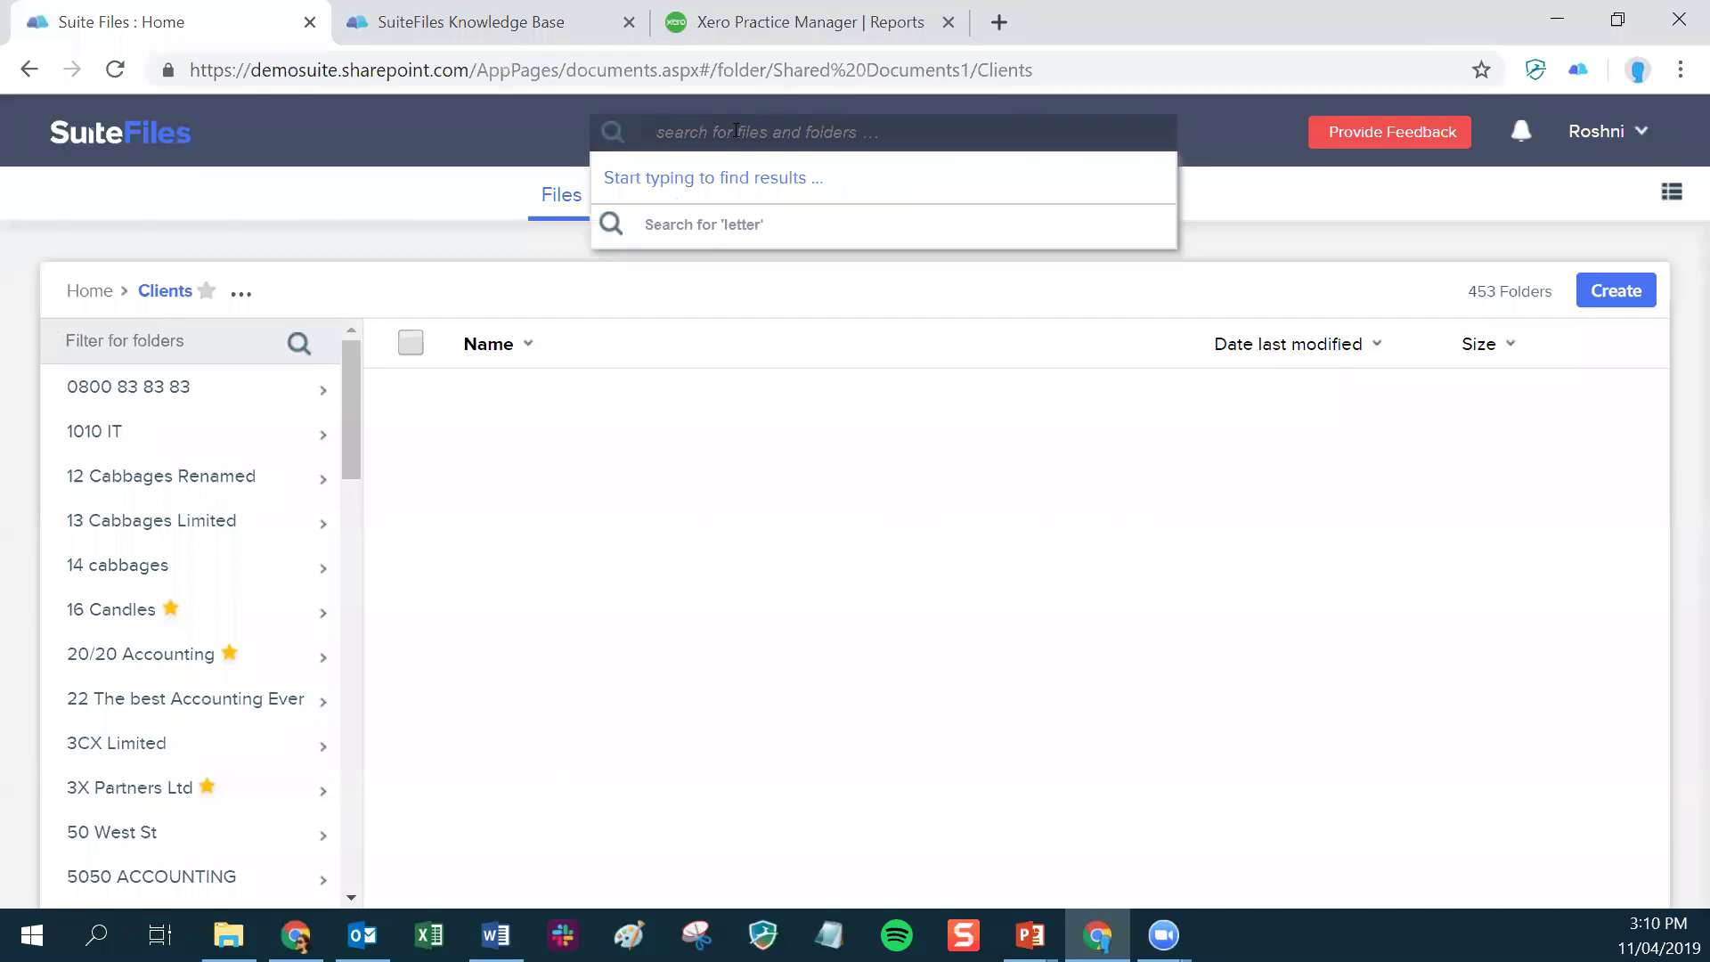
text(99 corp)
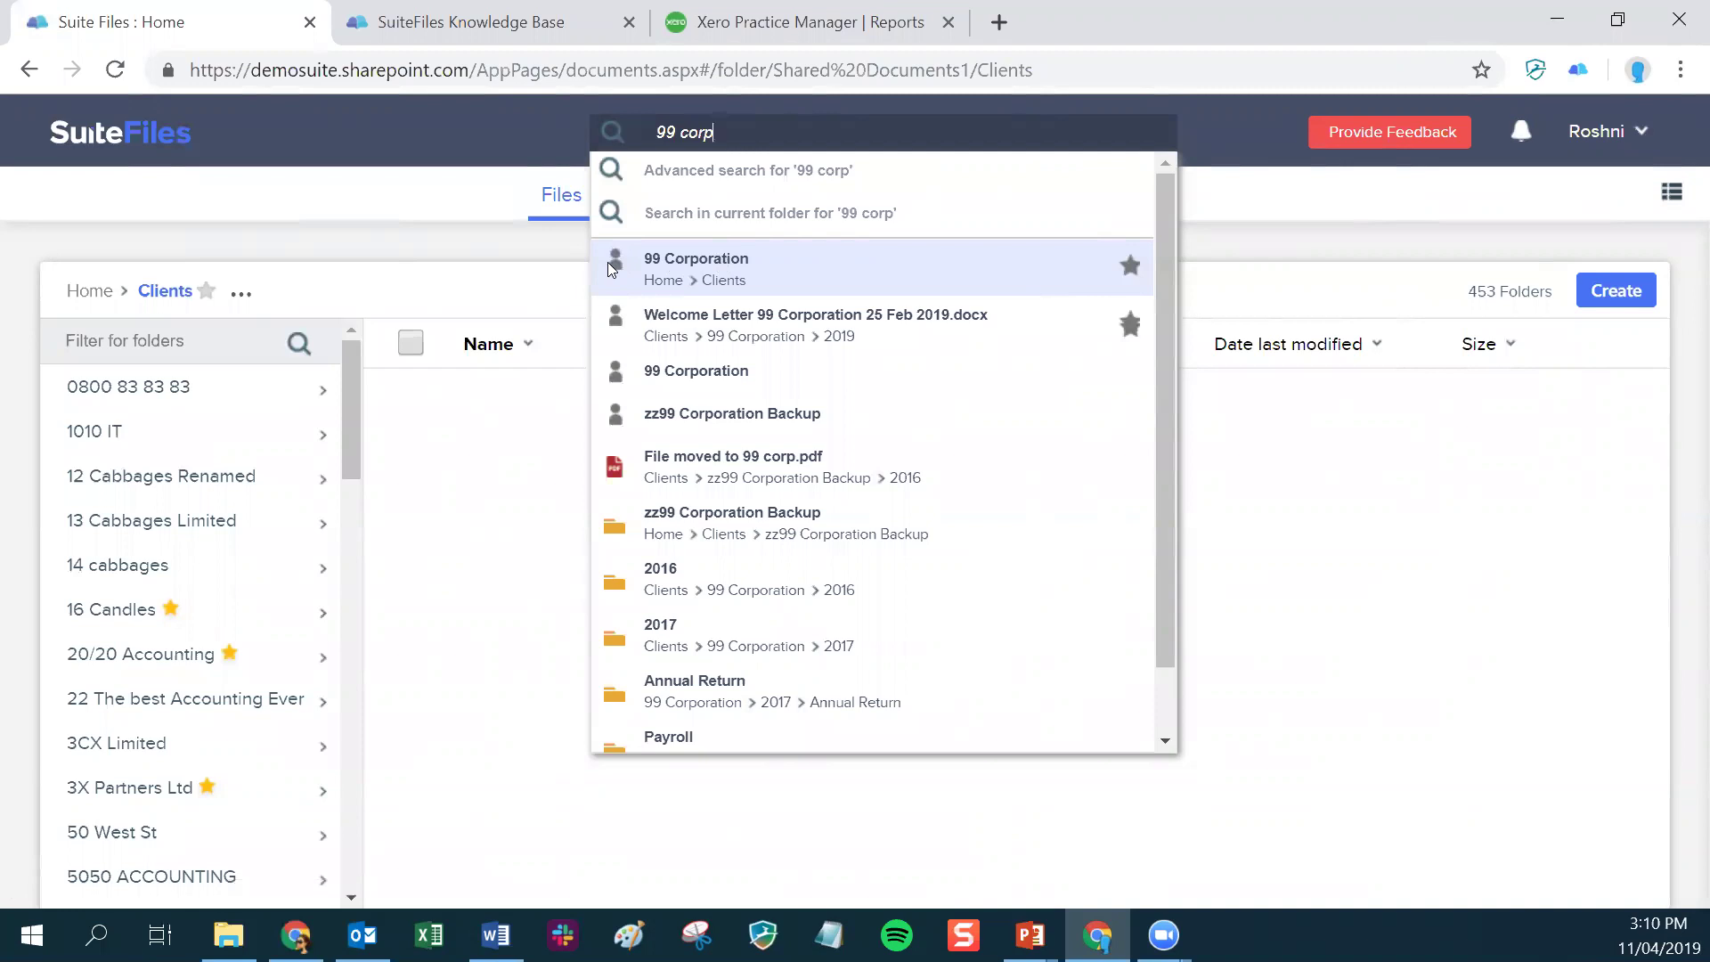
scroll(908, 446, down, 2)
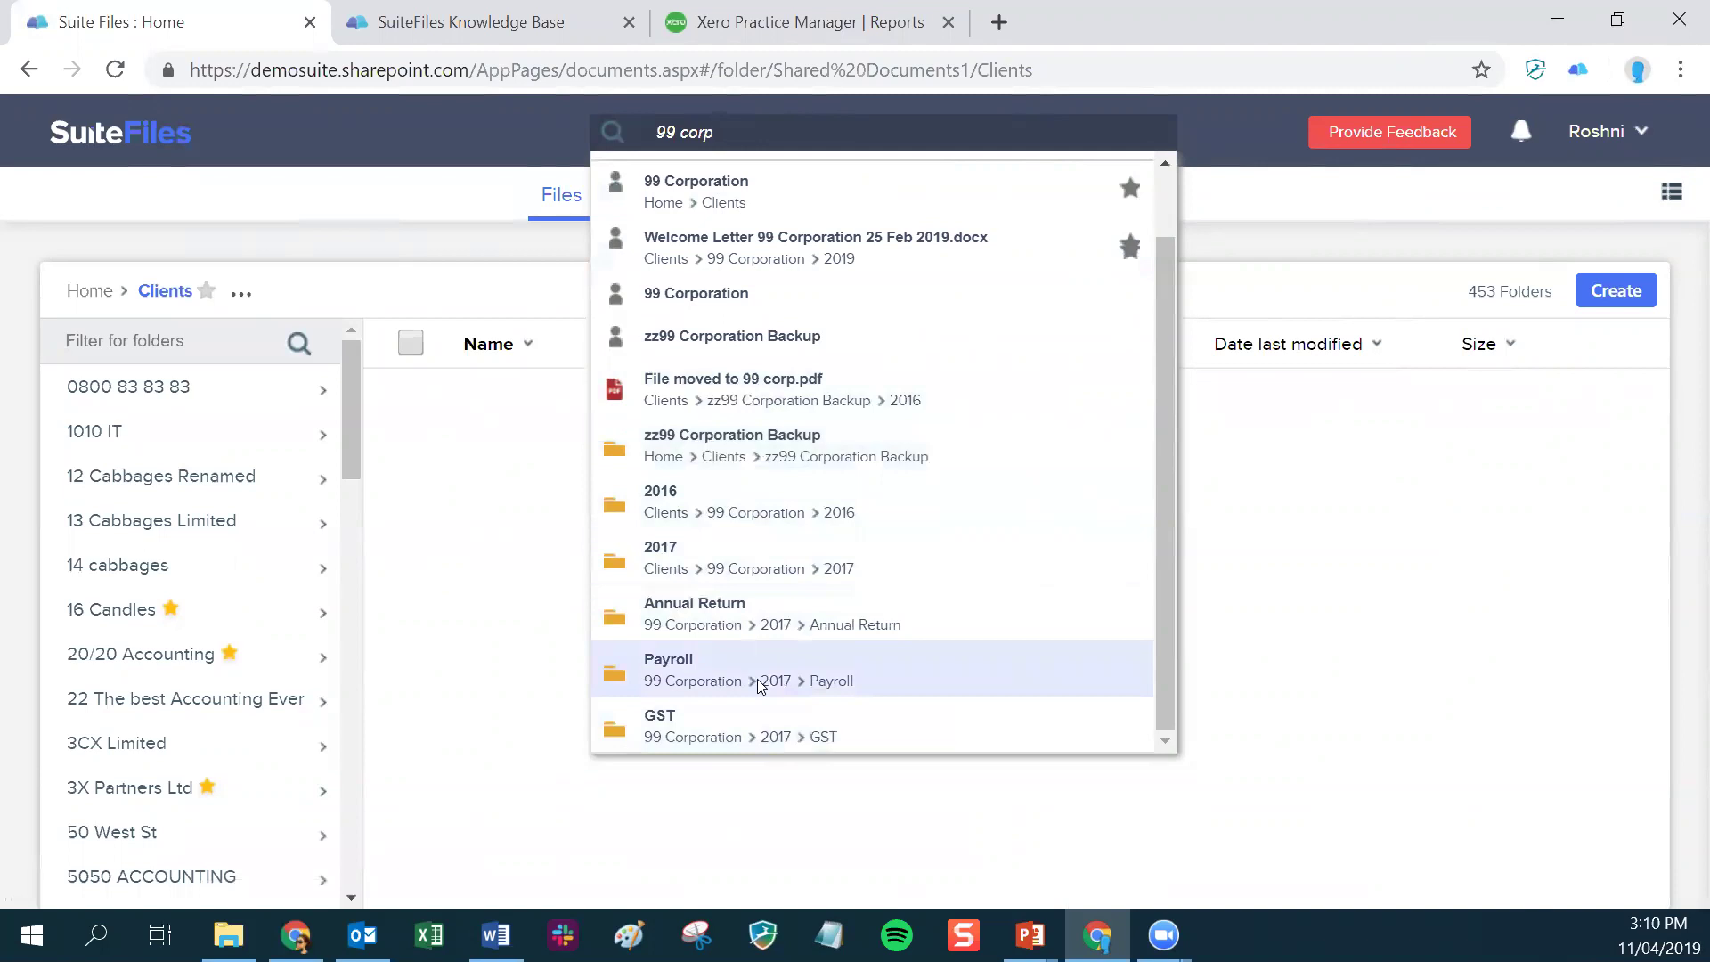
- Replace the search term with "letter", look through the suggestions, and open the full search results
drag(714, 131, 656, 132)
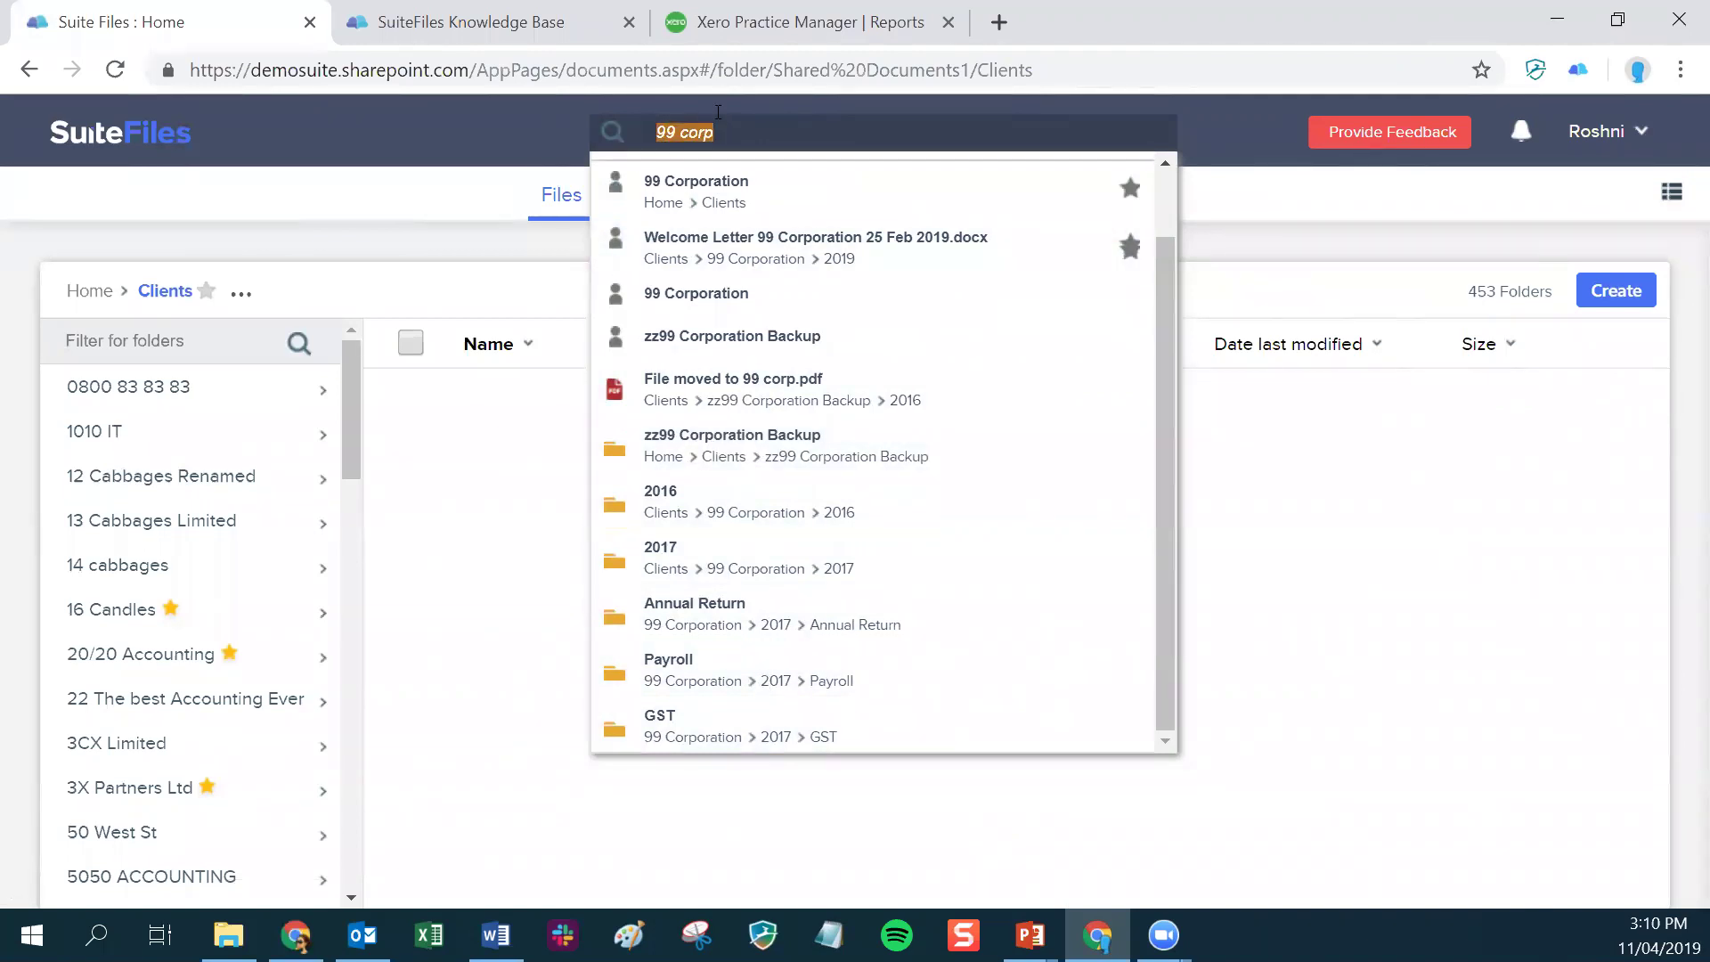
key(BackSpace)
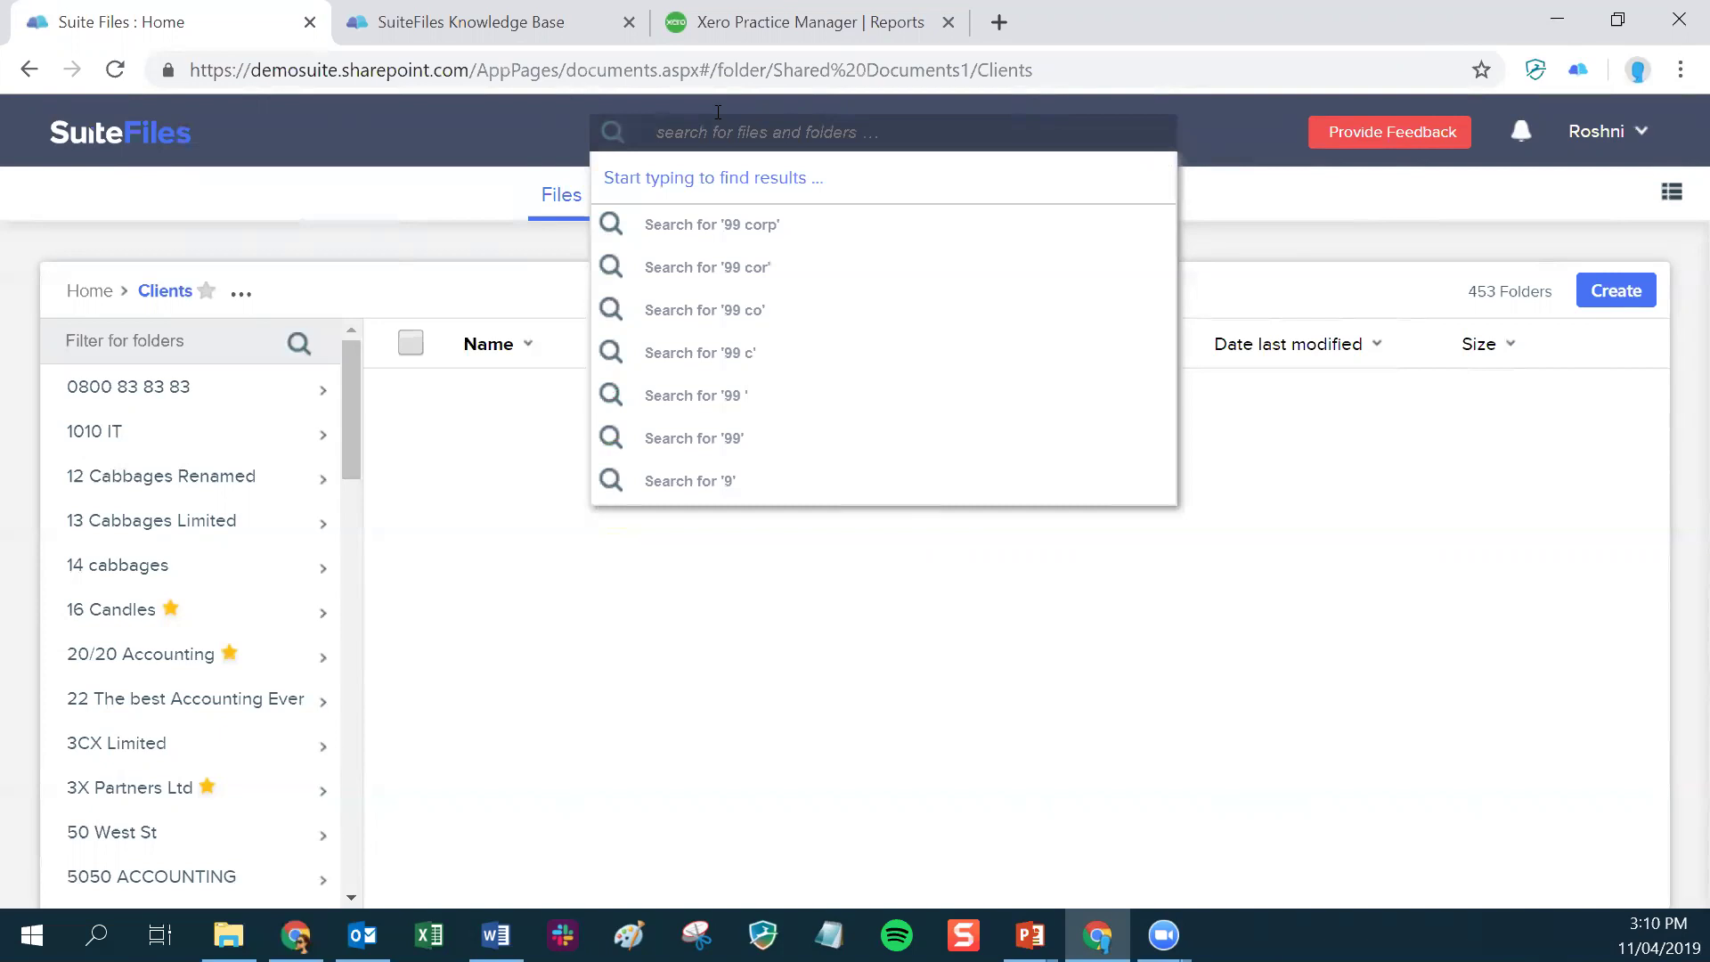
text(letter)
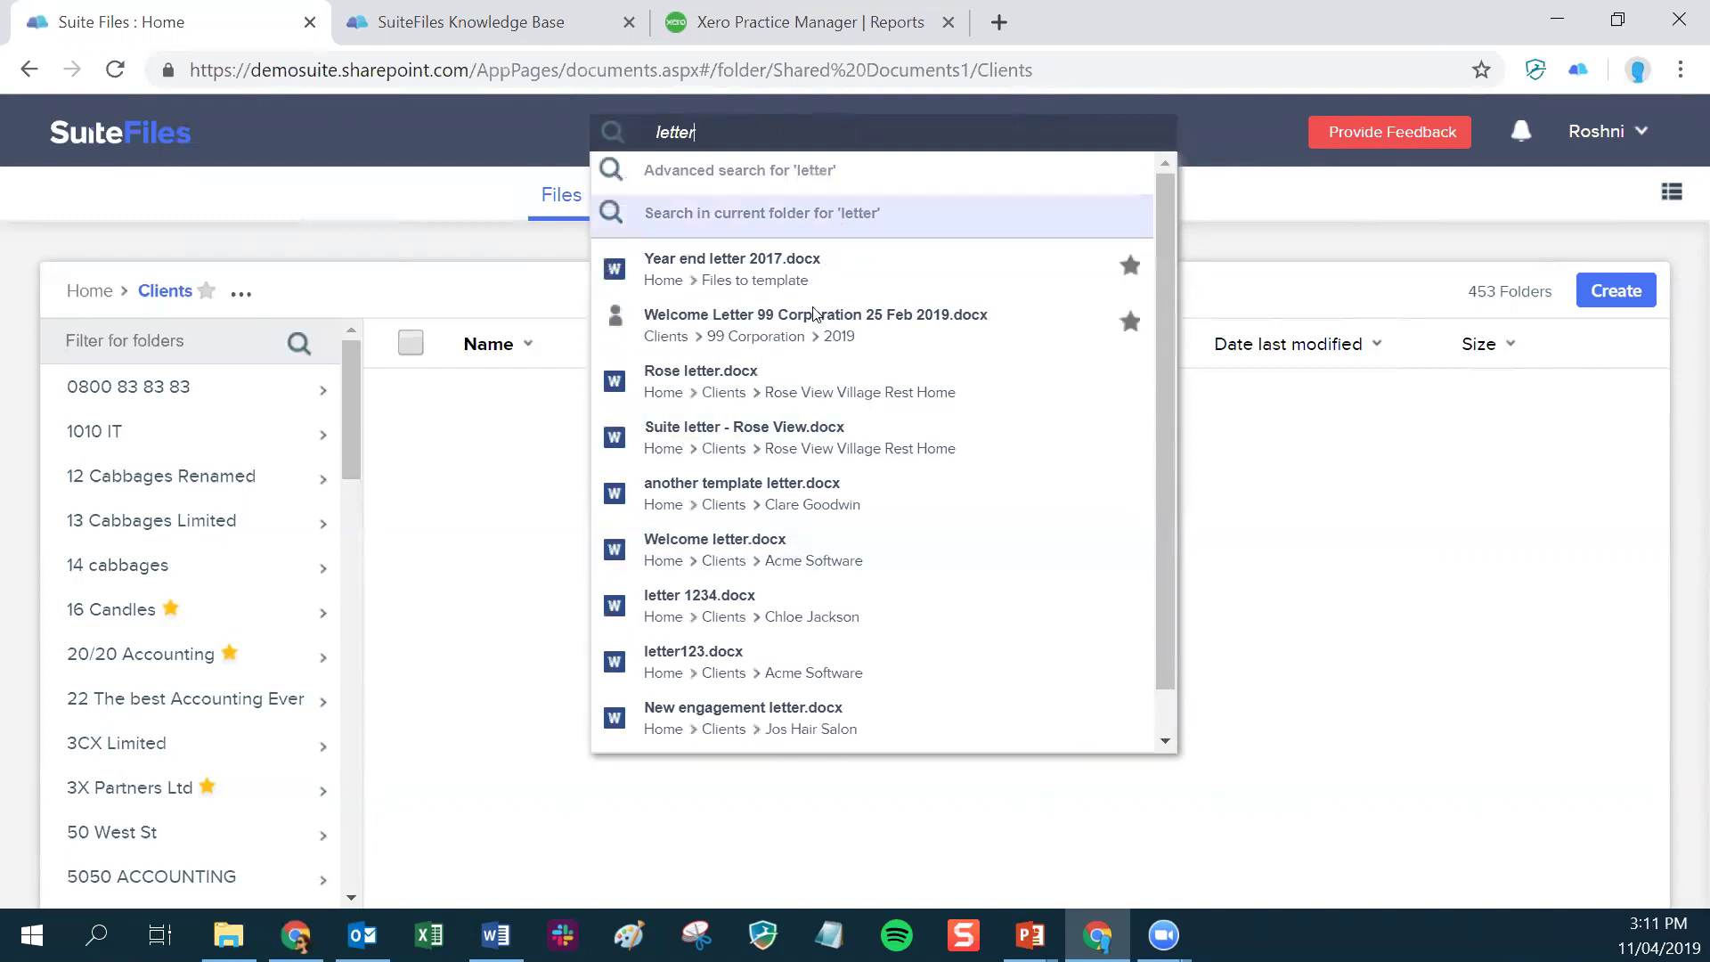
scroll(770, 557, down, 1)
scroll(764, 563, up, 1)
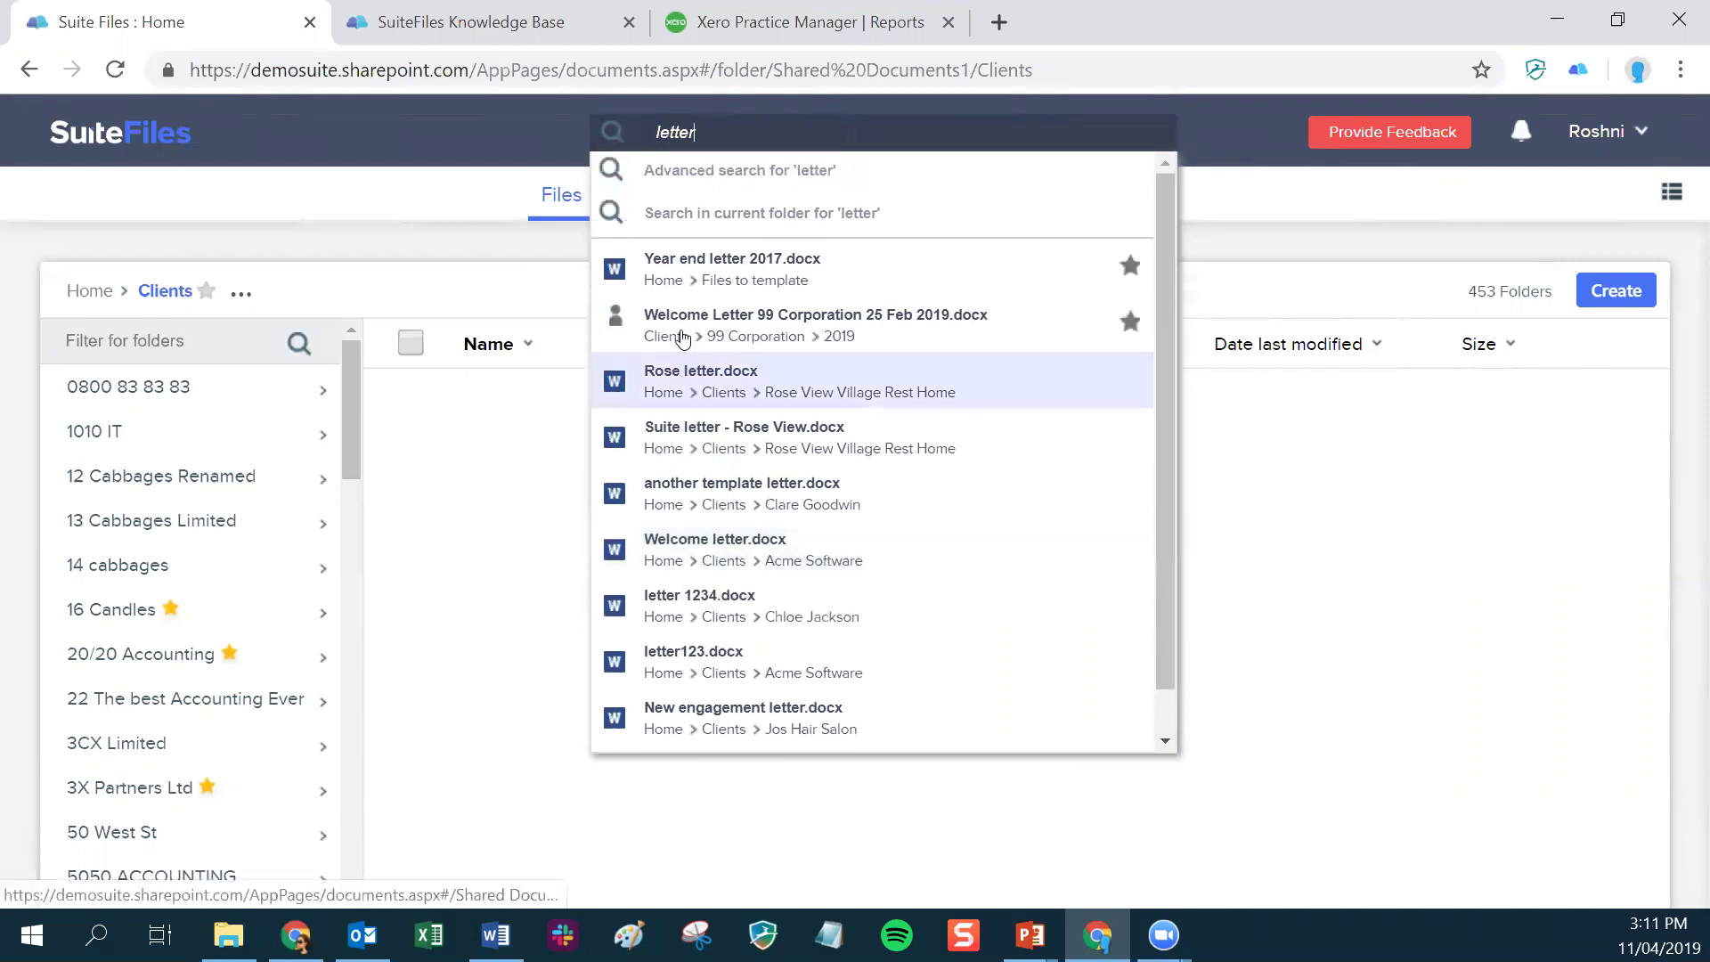
scroll(669, 603, down, 1)
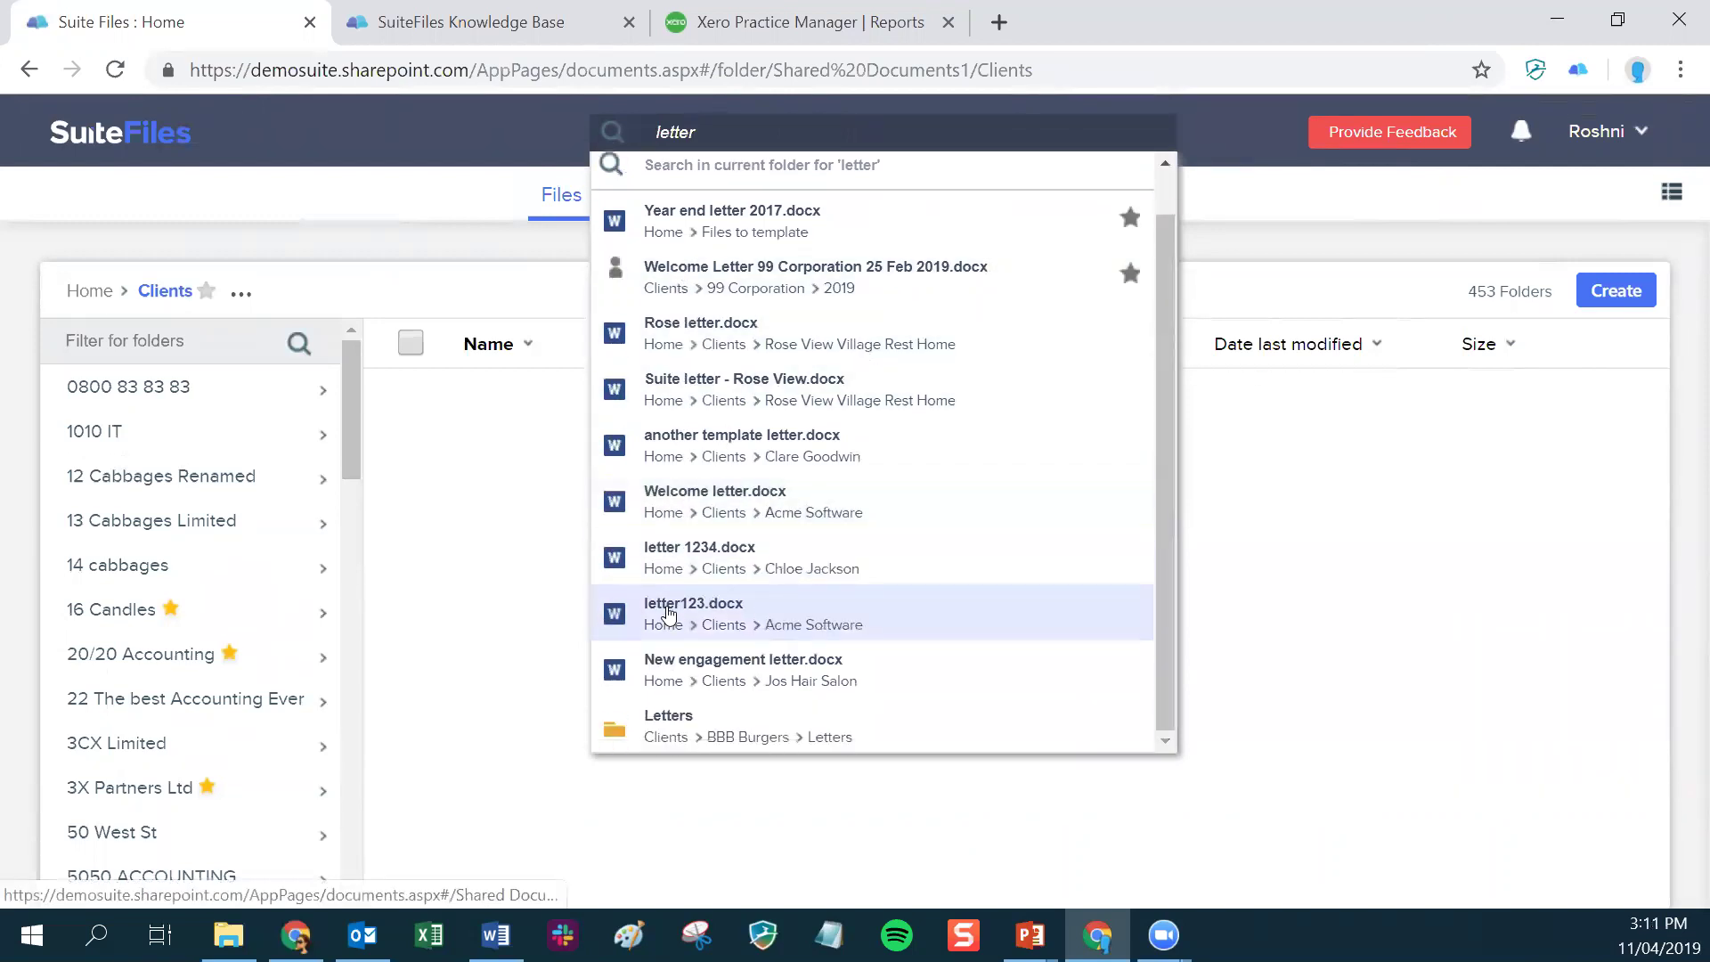
scroll(669, 613, up, 1)
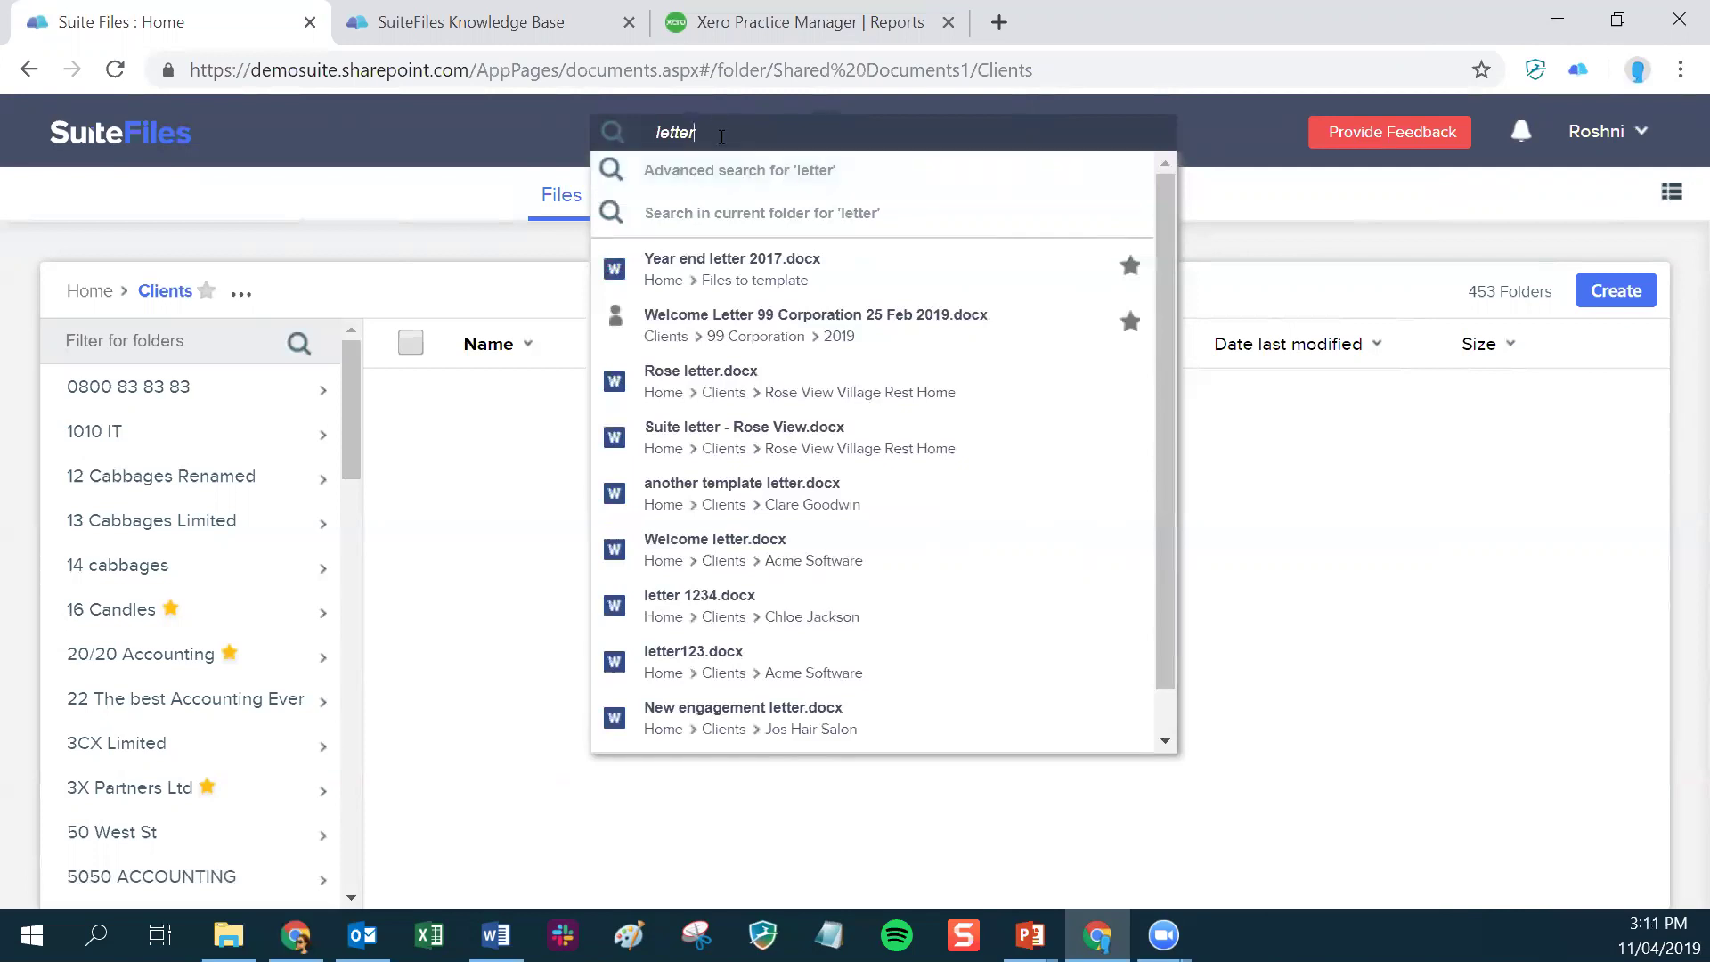
key(Return)
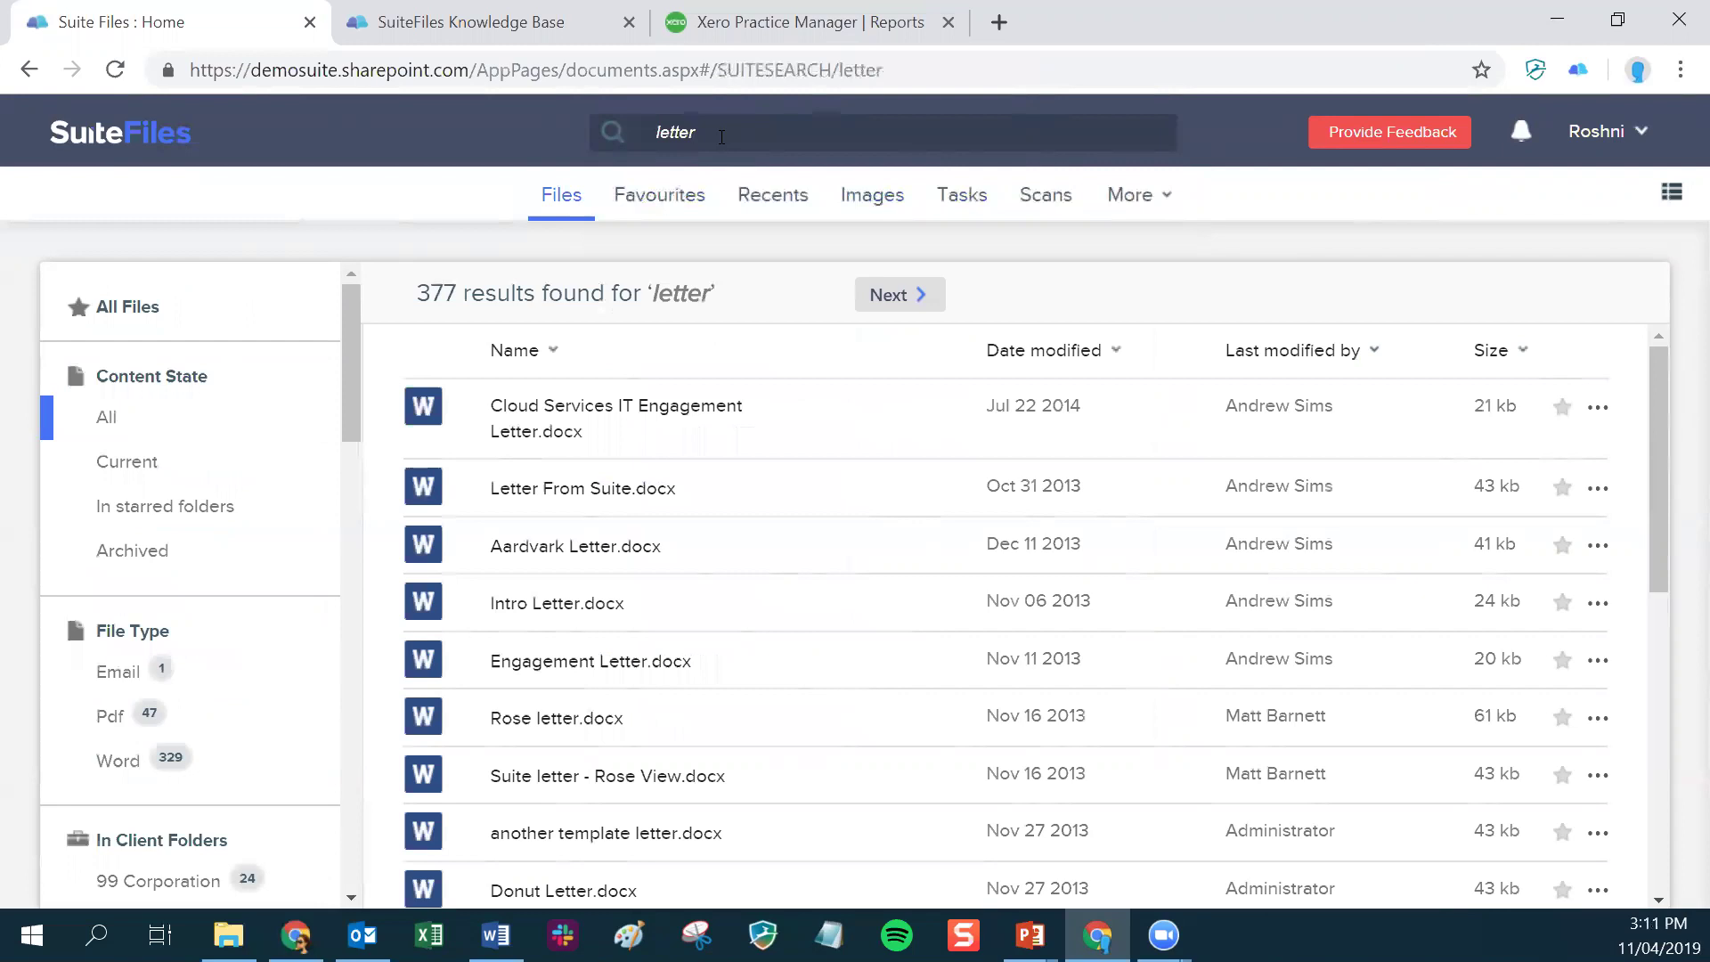
- Examine the filter categories available for the "letter" results, from Content State down to Modified By
drag(415, 294, 461, 292)
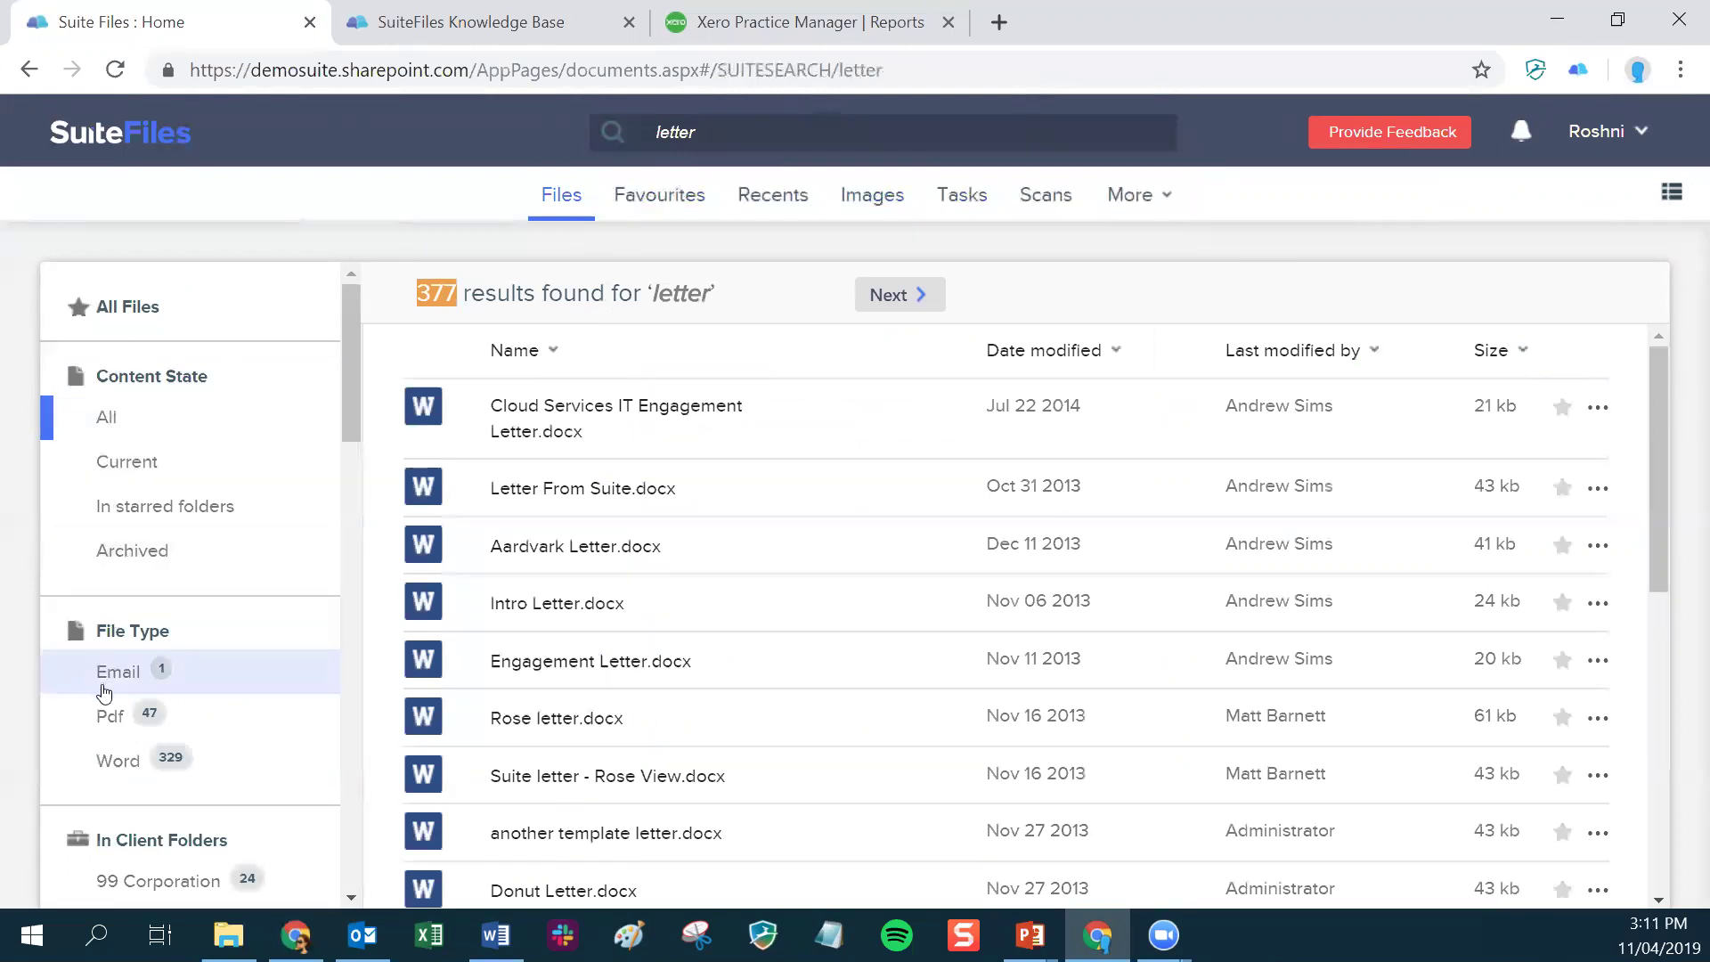
scroll(104, 690, down, 5)
scroll(104, 708, down, 10)
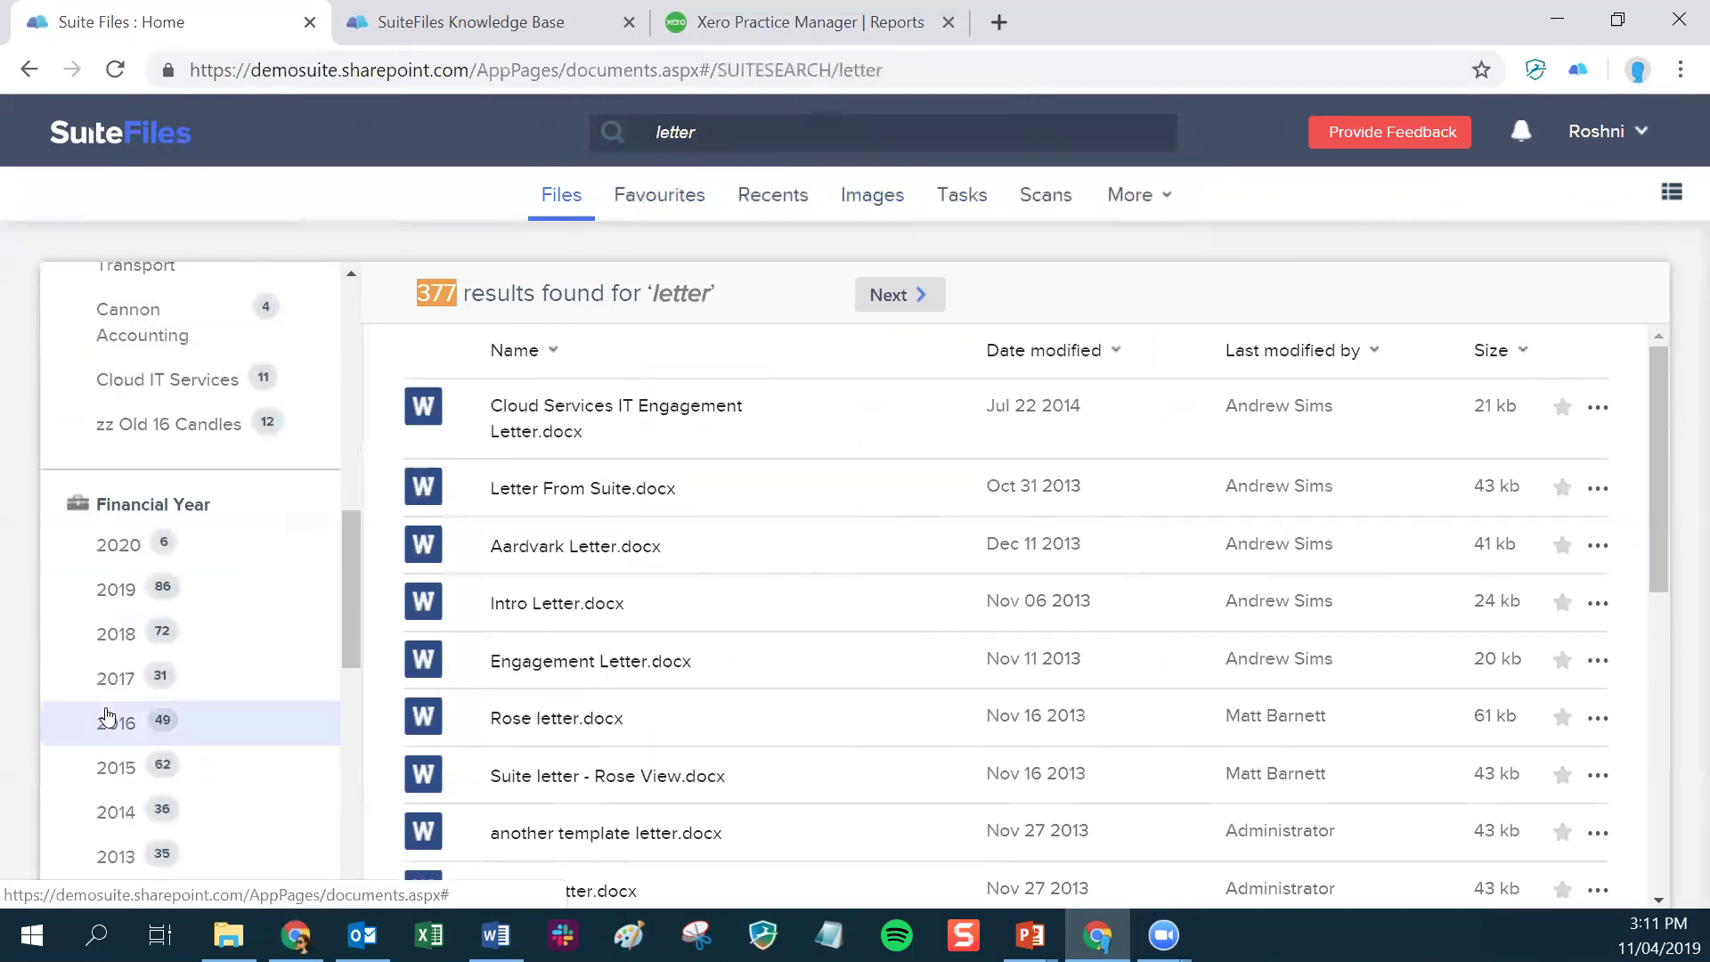
scroll(109, 718, down, 7)
scroll(110, 715, up, 13)
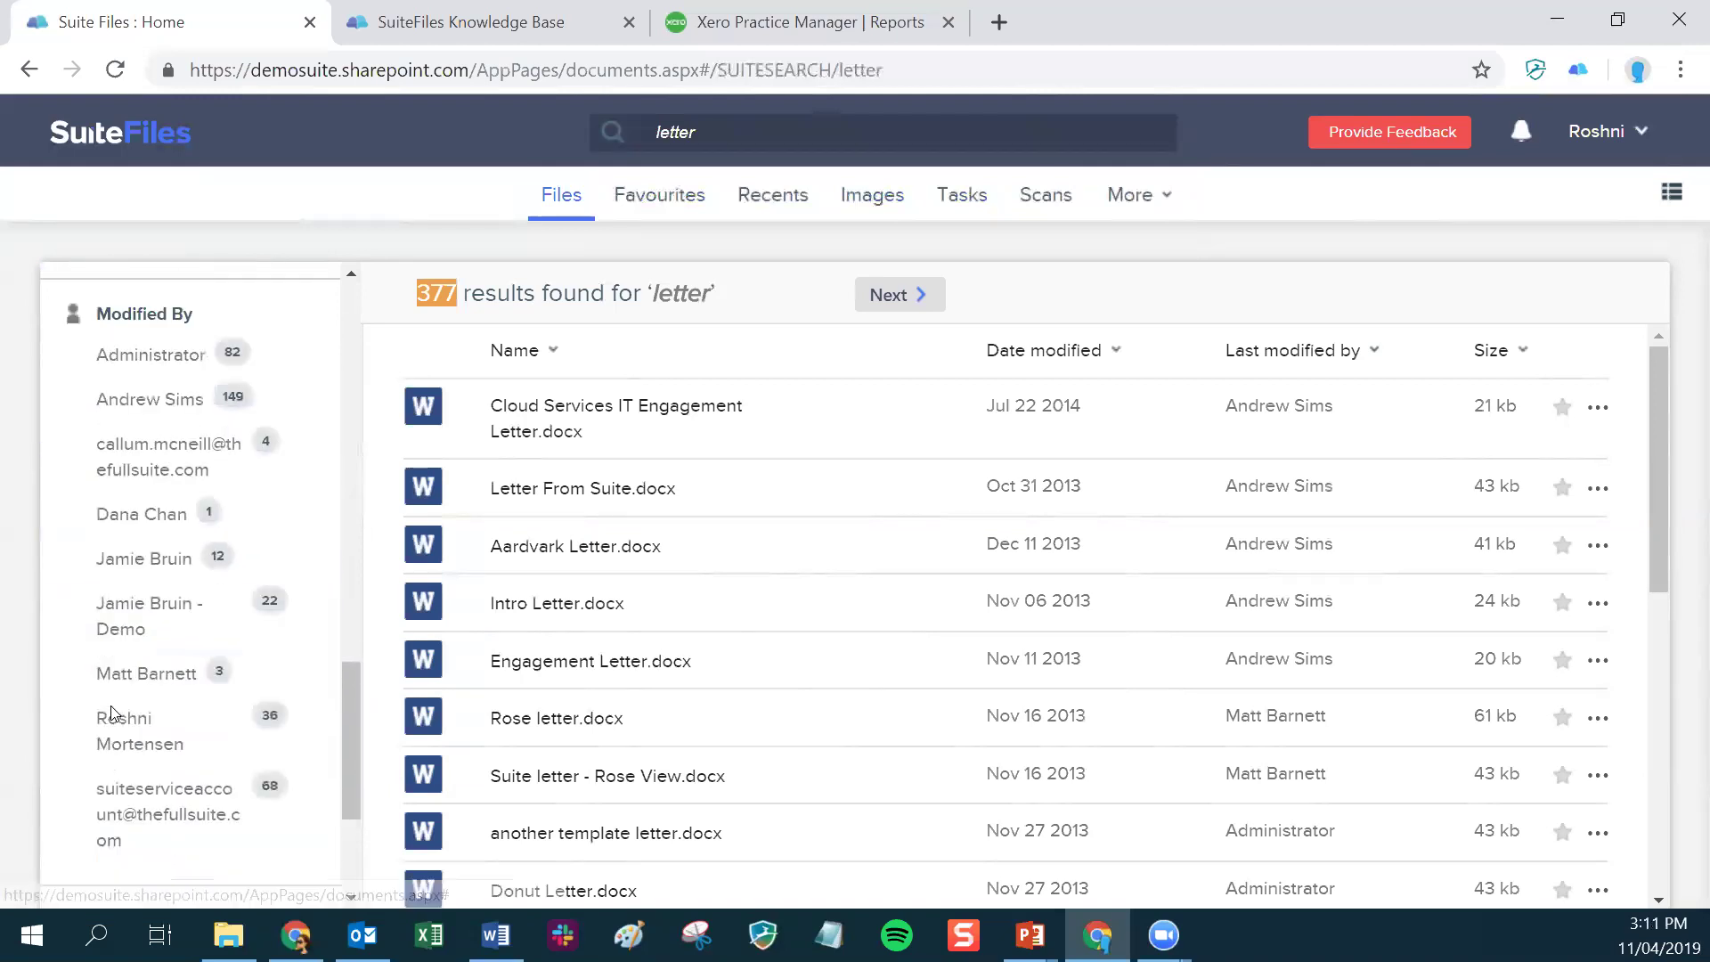
scroll(110, 710, up, 9)
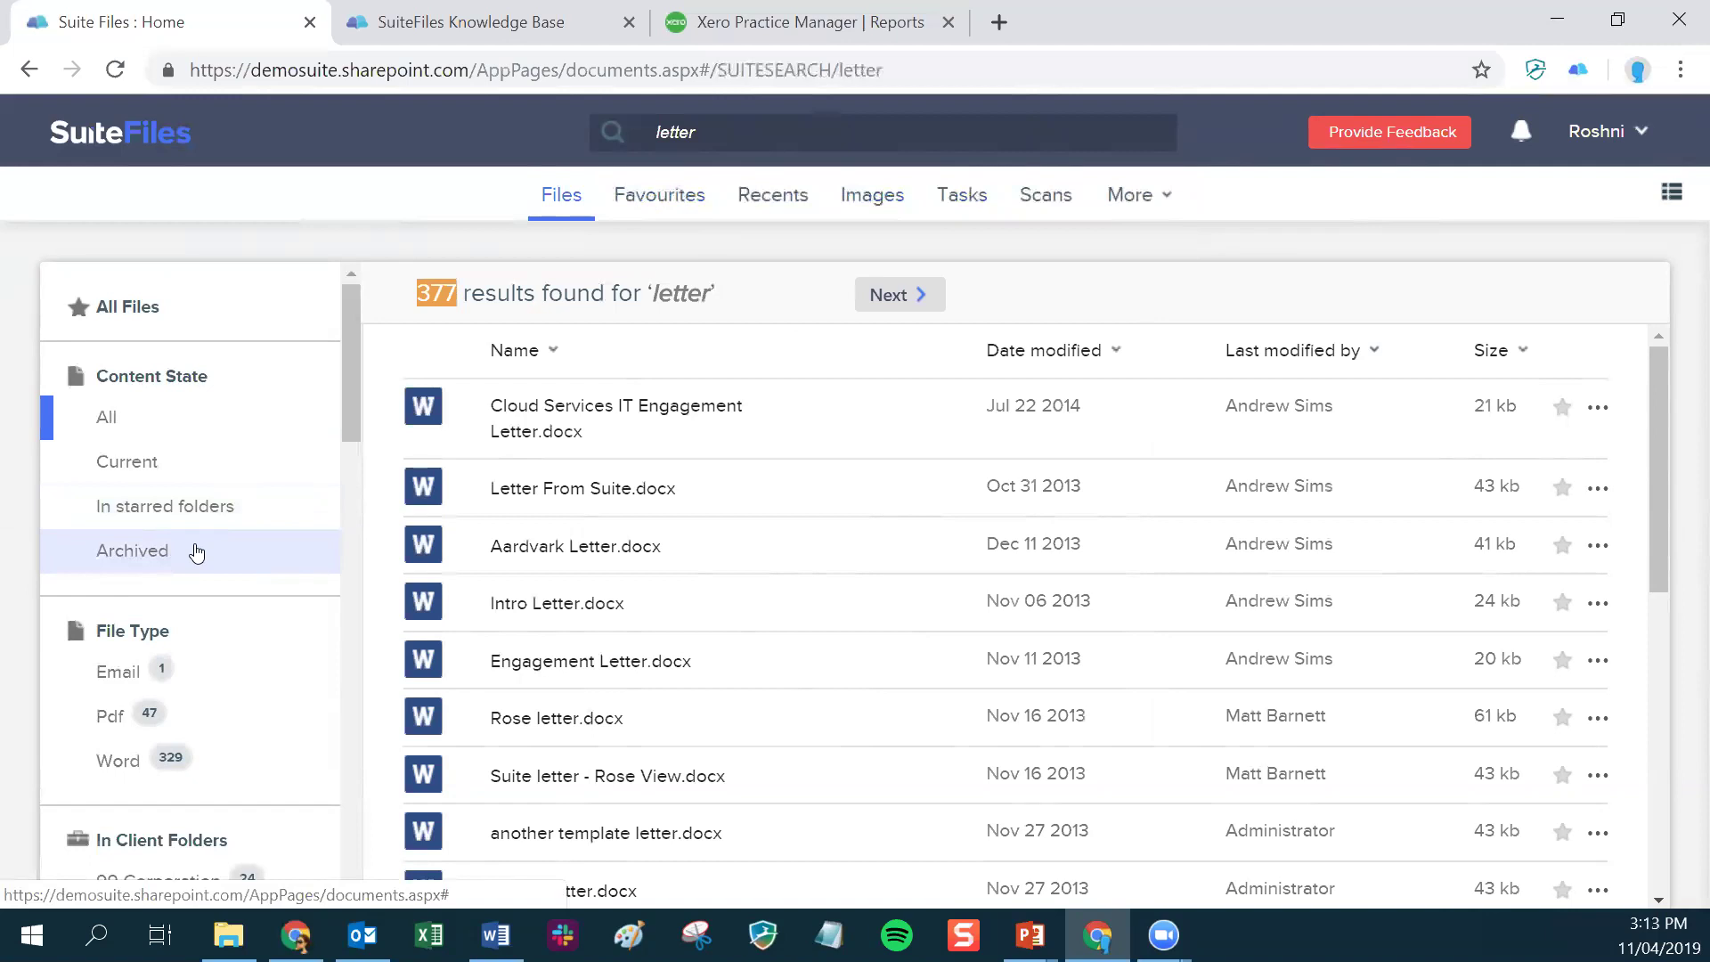
- Narrow the "letter" results to Word files in the 99 Corporation client folder
scroll(292, 650, down, 3)
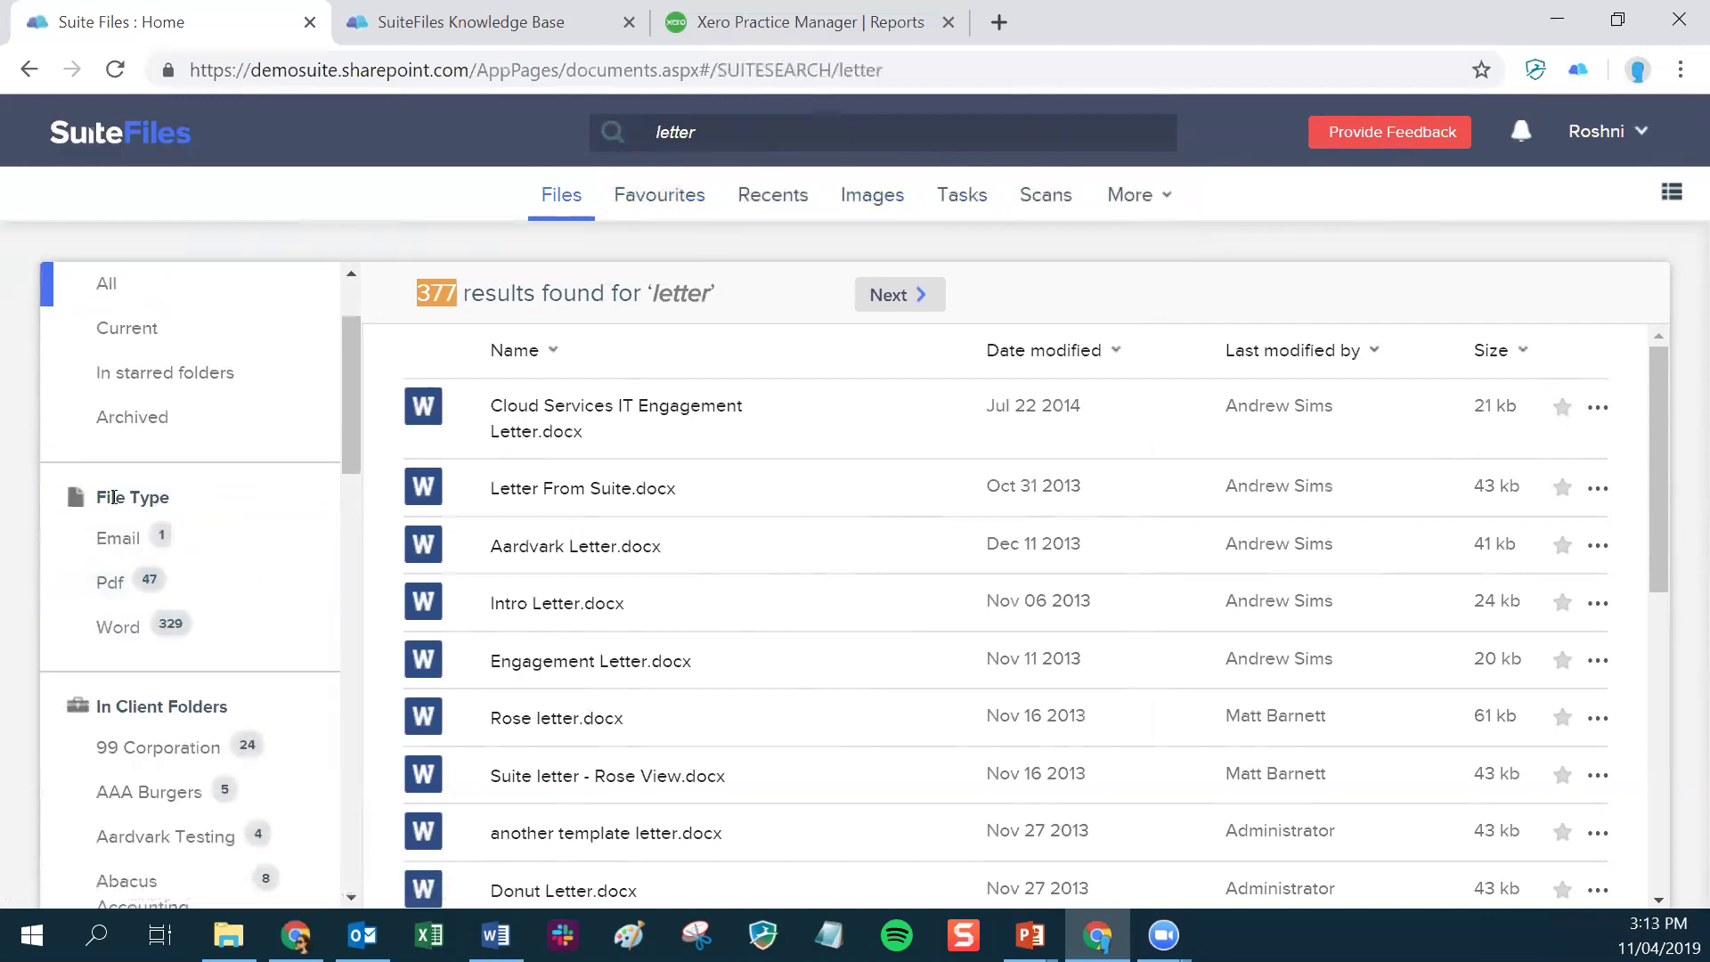
click(117, 629)
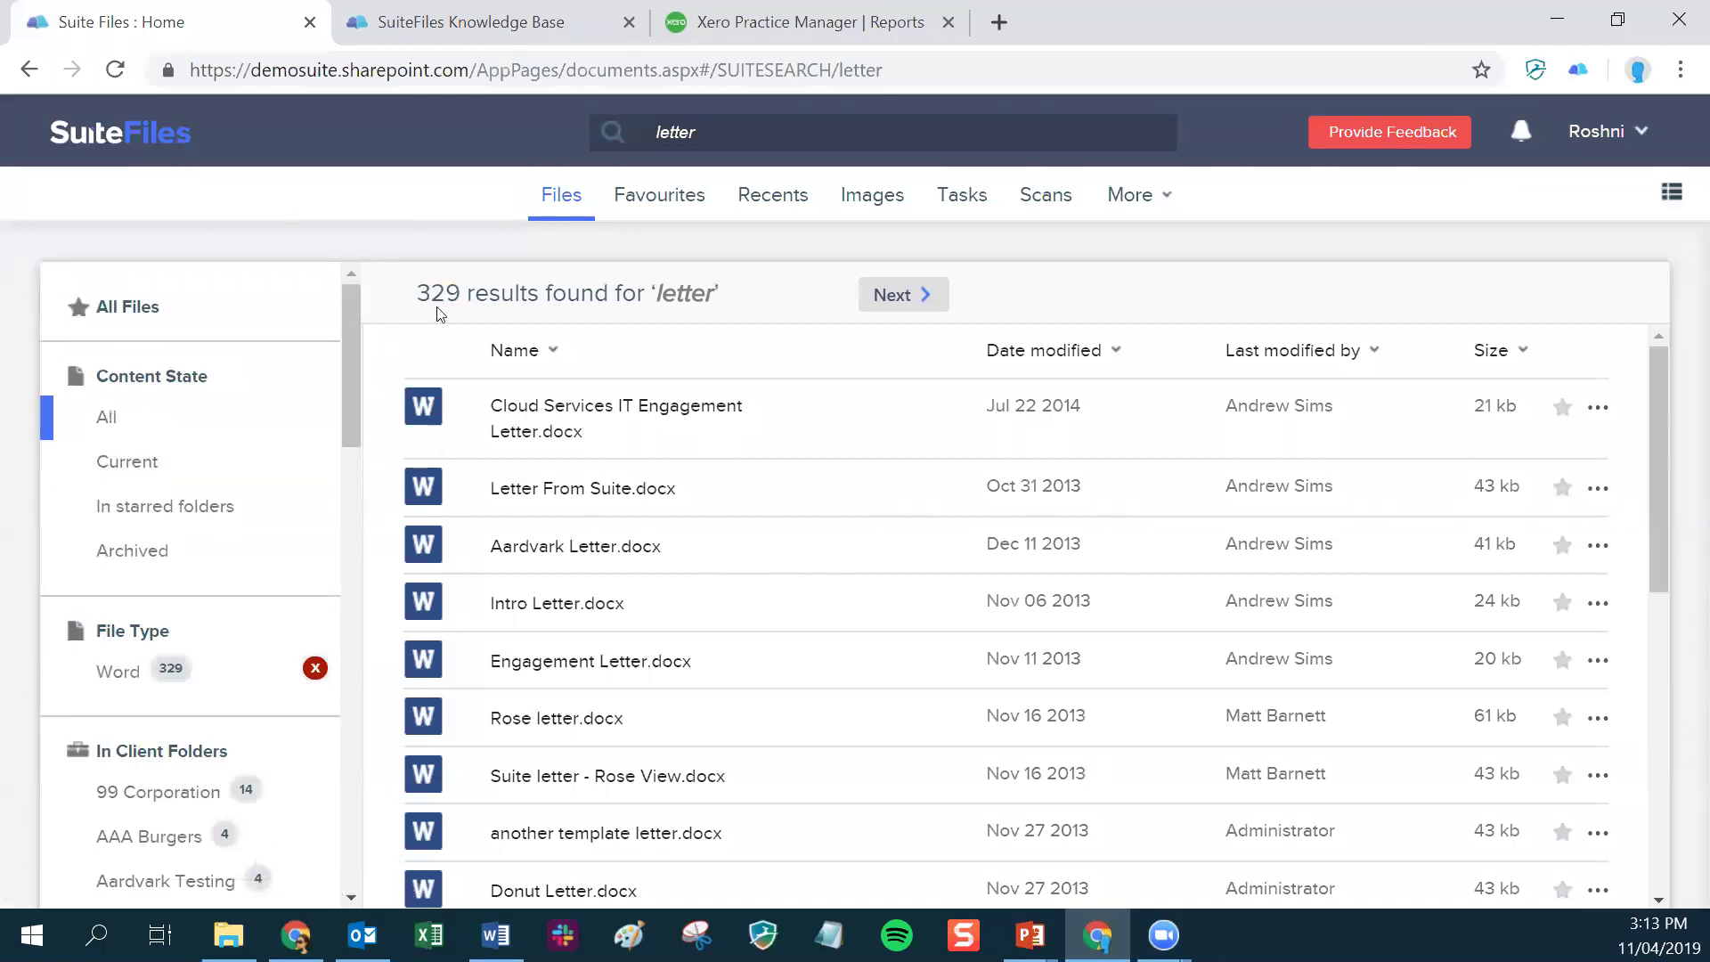
scroll(219, 626, down, 1)
scroll(219, 619, down, 4)
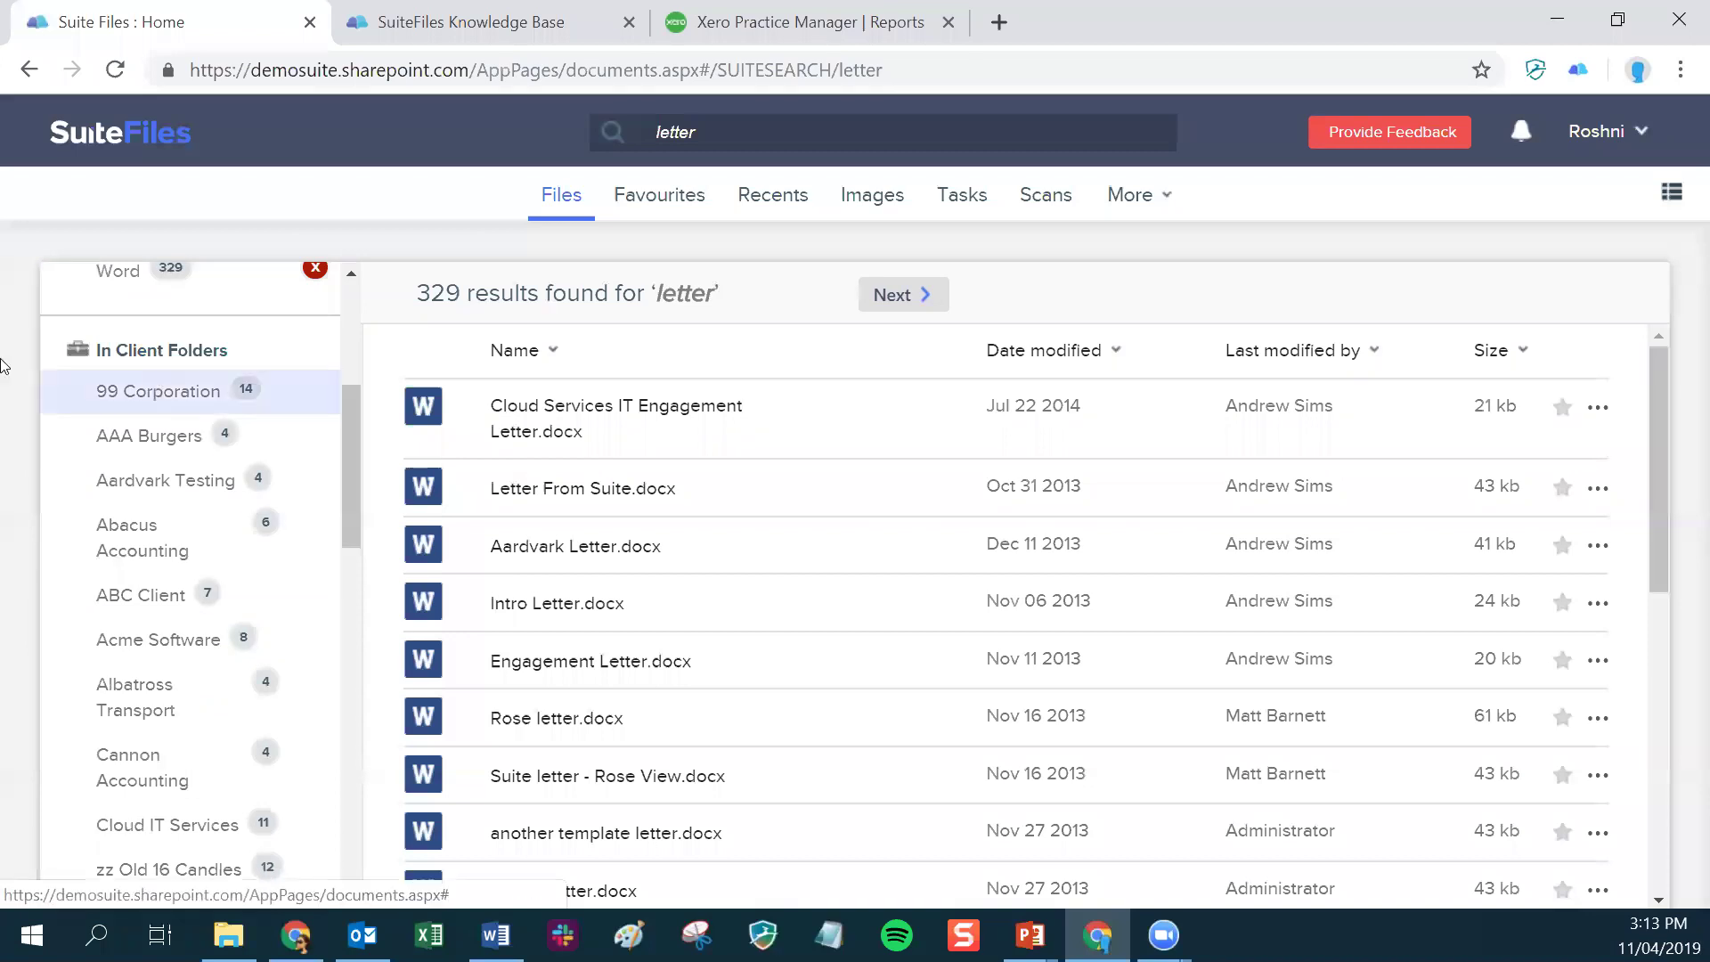
click(145, 392)
- Check the Financial Year filter and modified dates, and limit the results to files modified by the signed-in account holder
scroll(142, 405, down, 3)
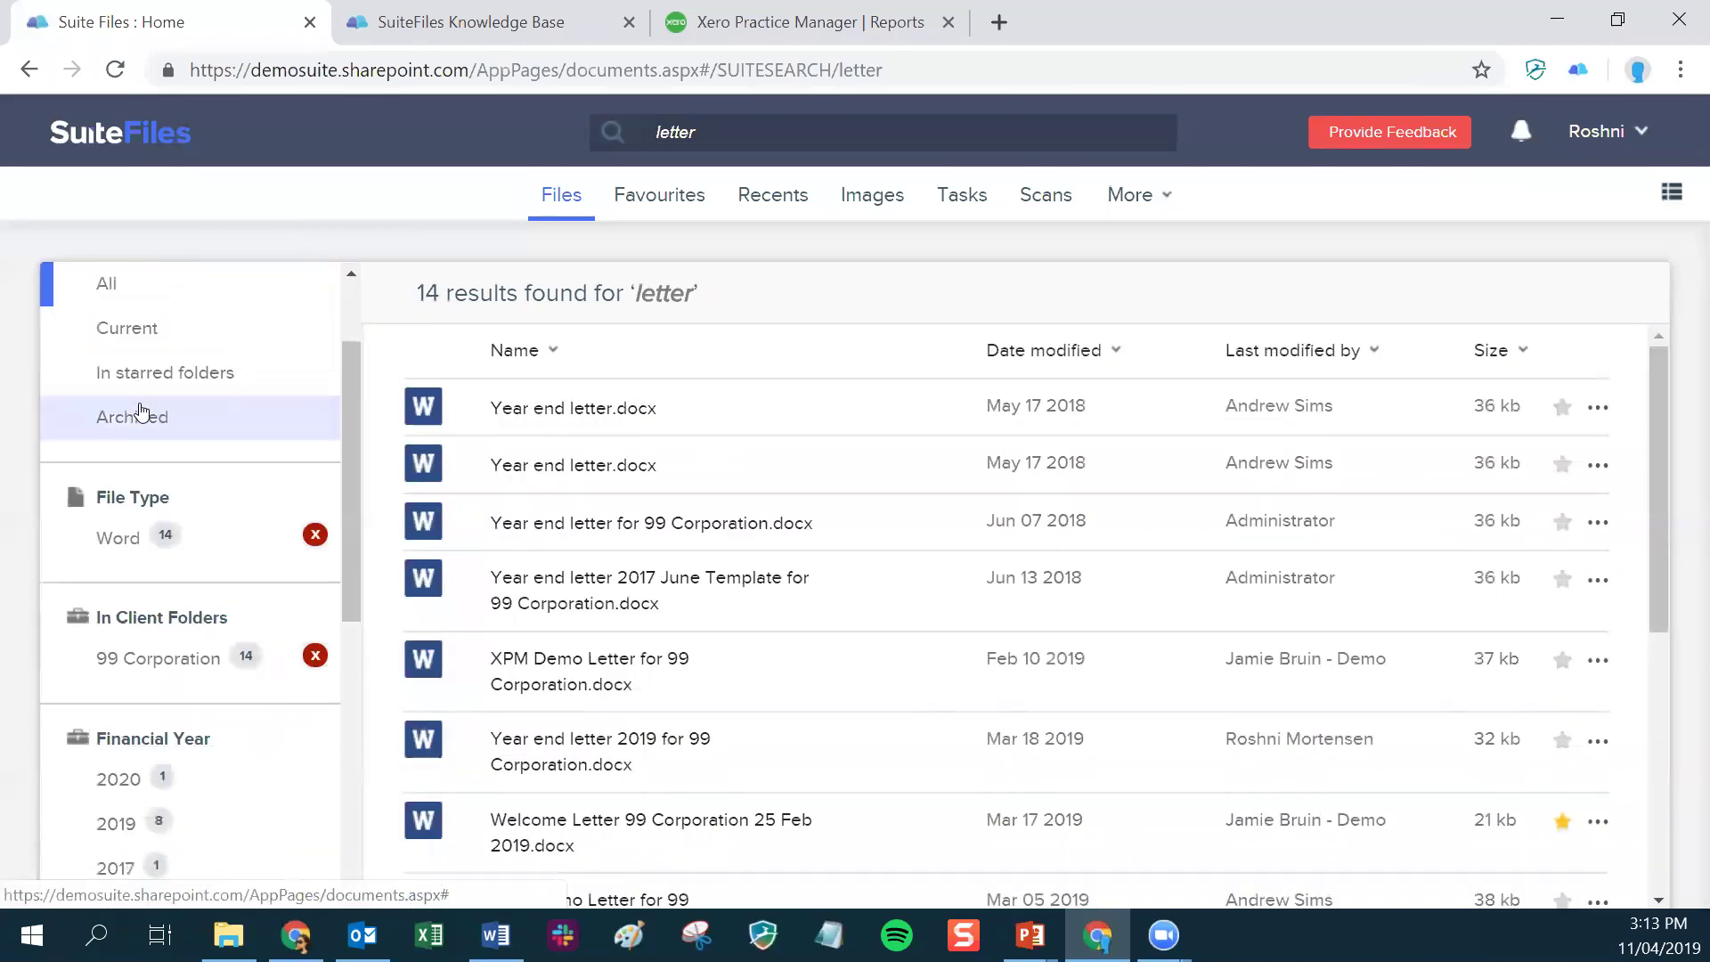
scroll(143, 427, down, 2)
scroll(157, 552, down, 3)
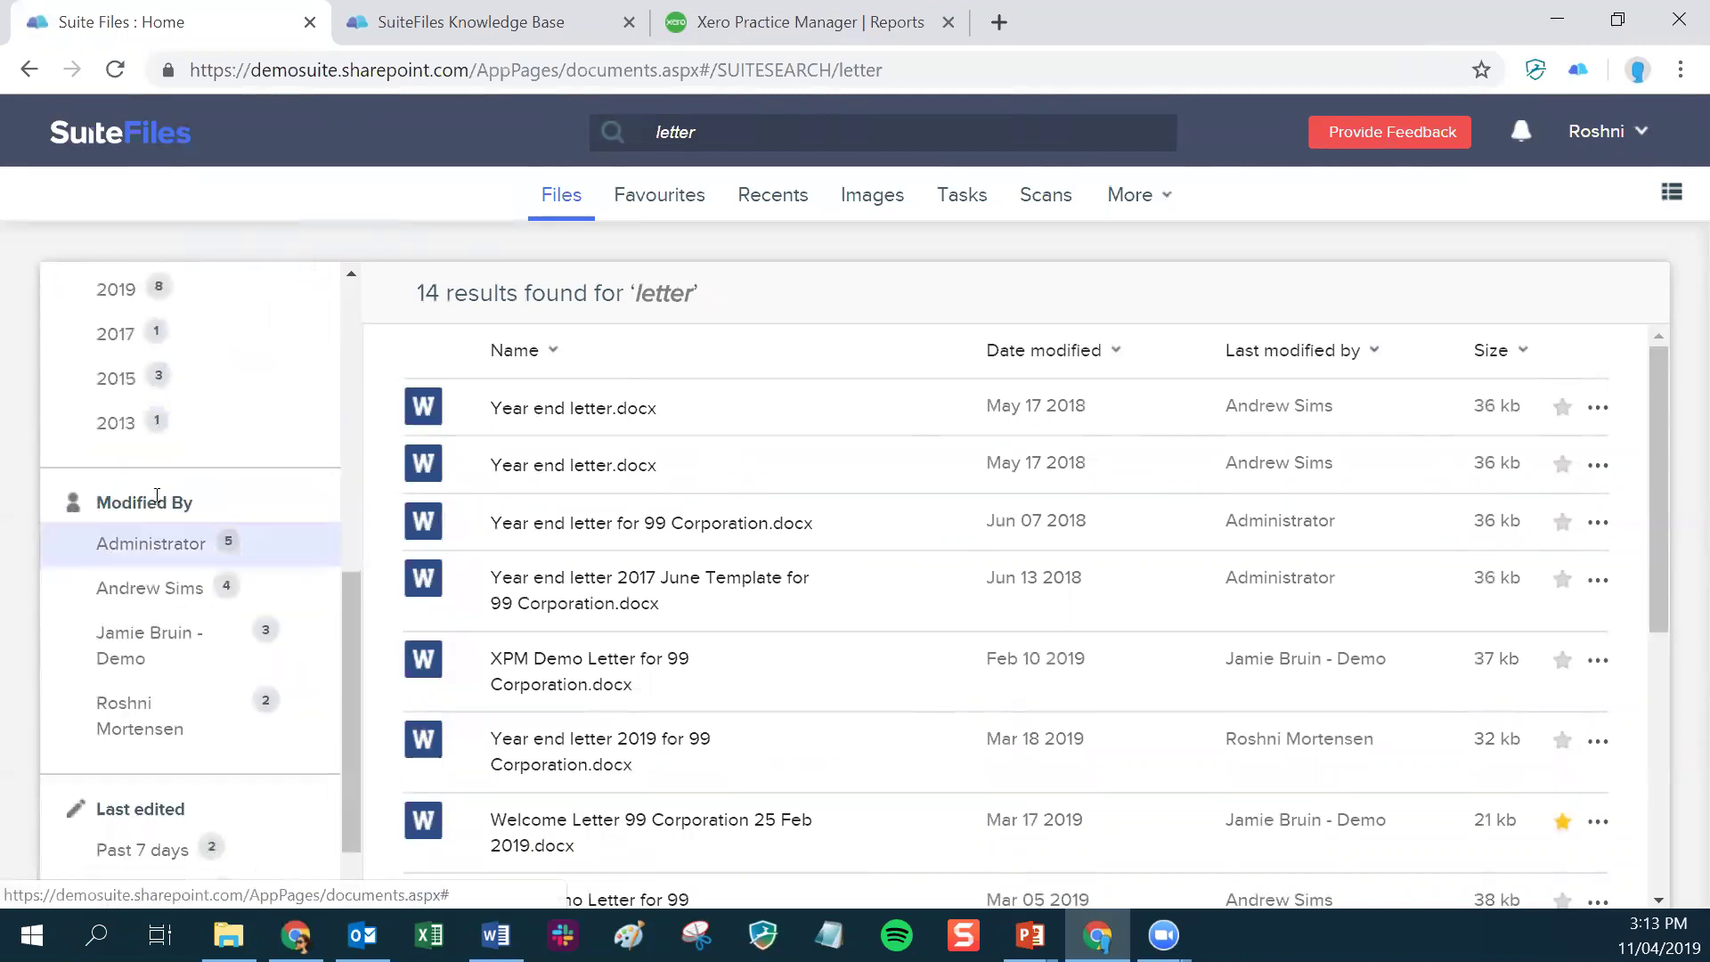
scroll(163, 468, up, 1)
scroll(163, 467, up, 1)
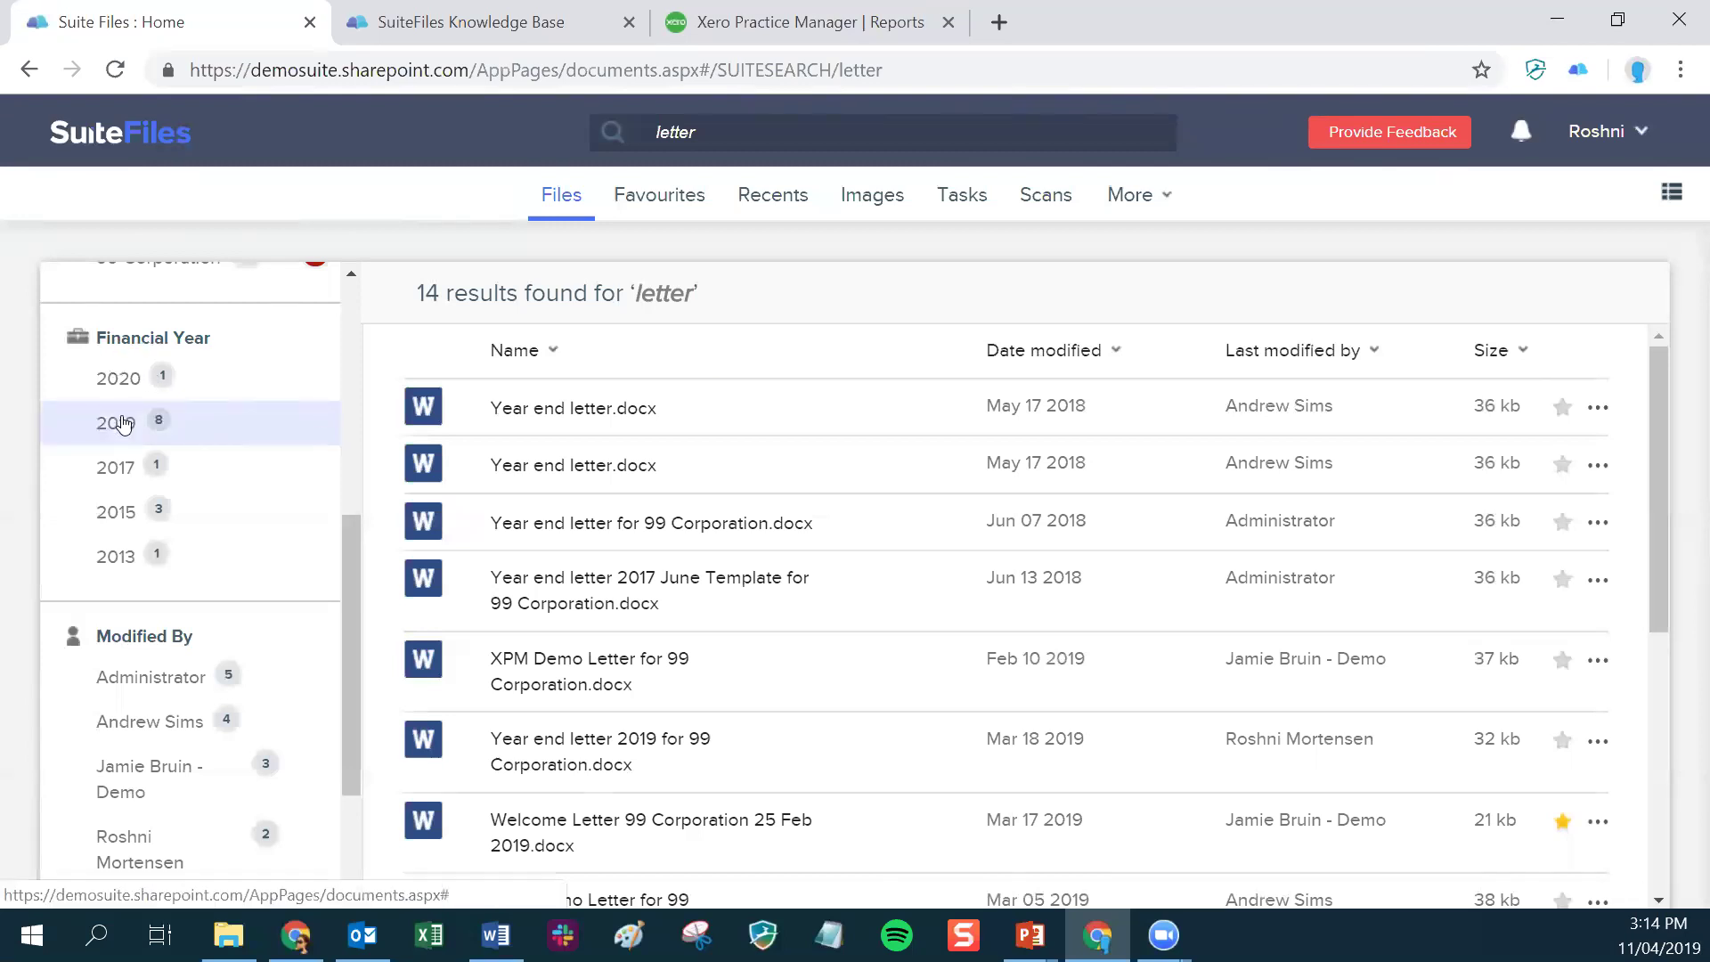
double_click(1061, 406)
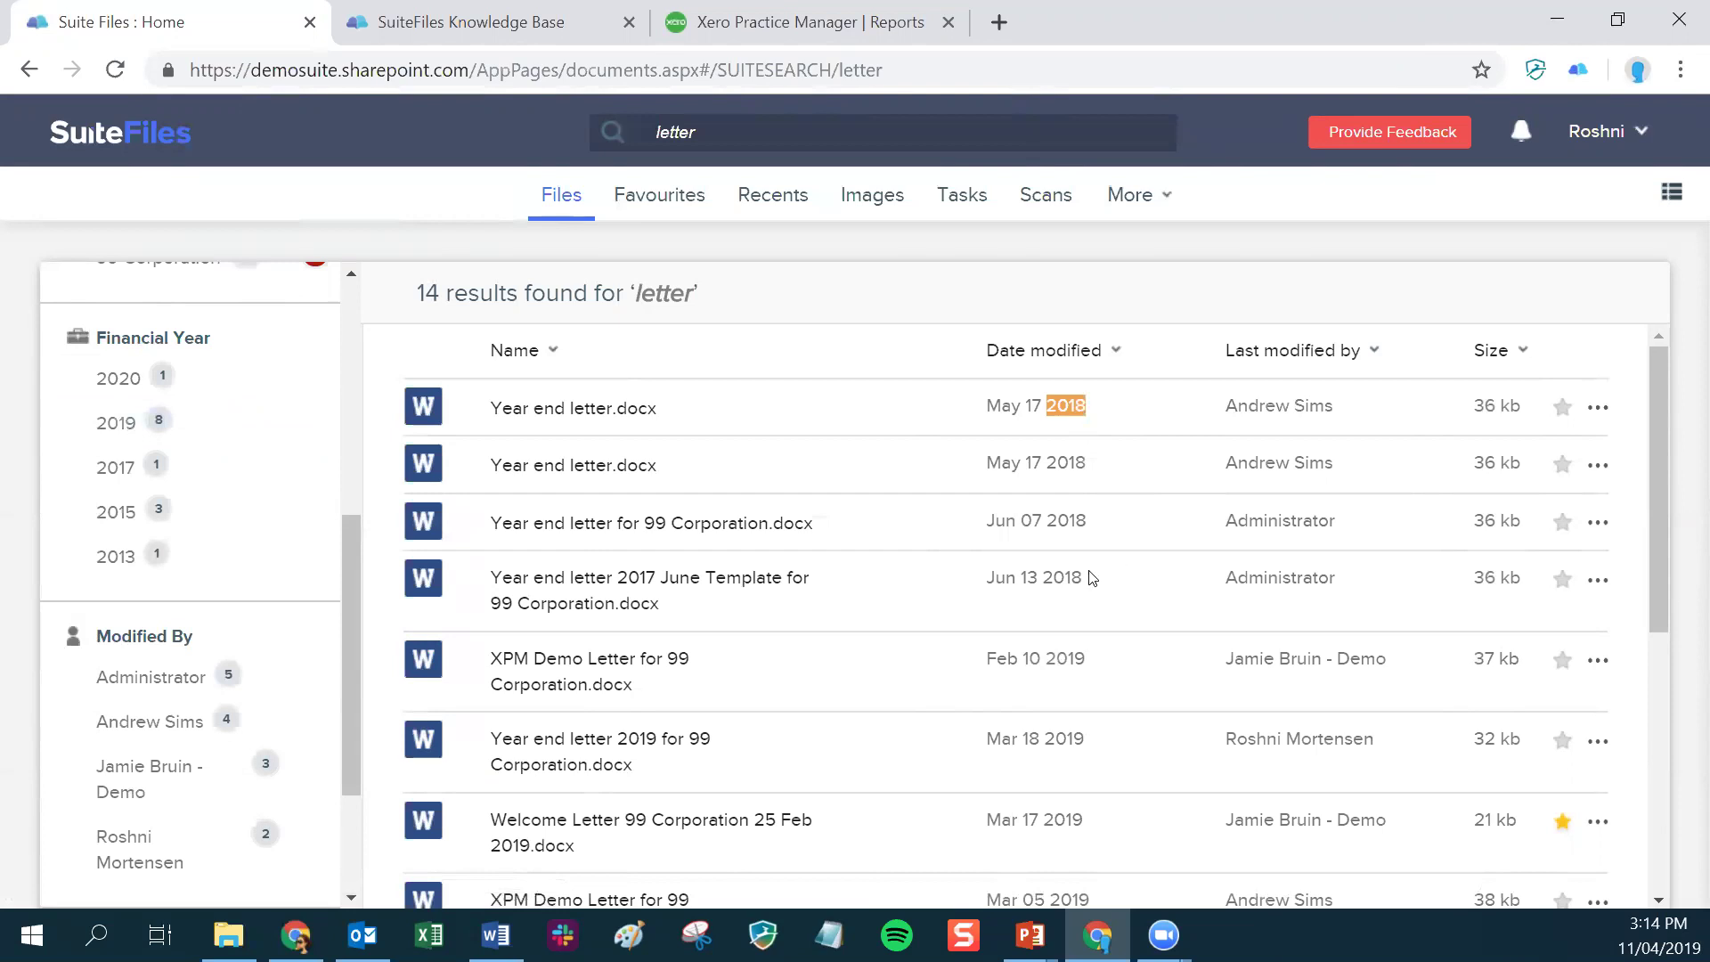
scroll(276, 638, down, 3)
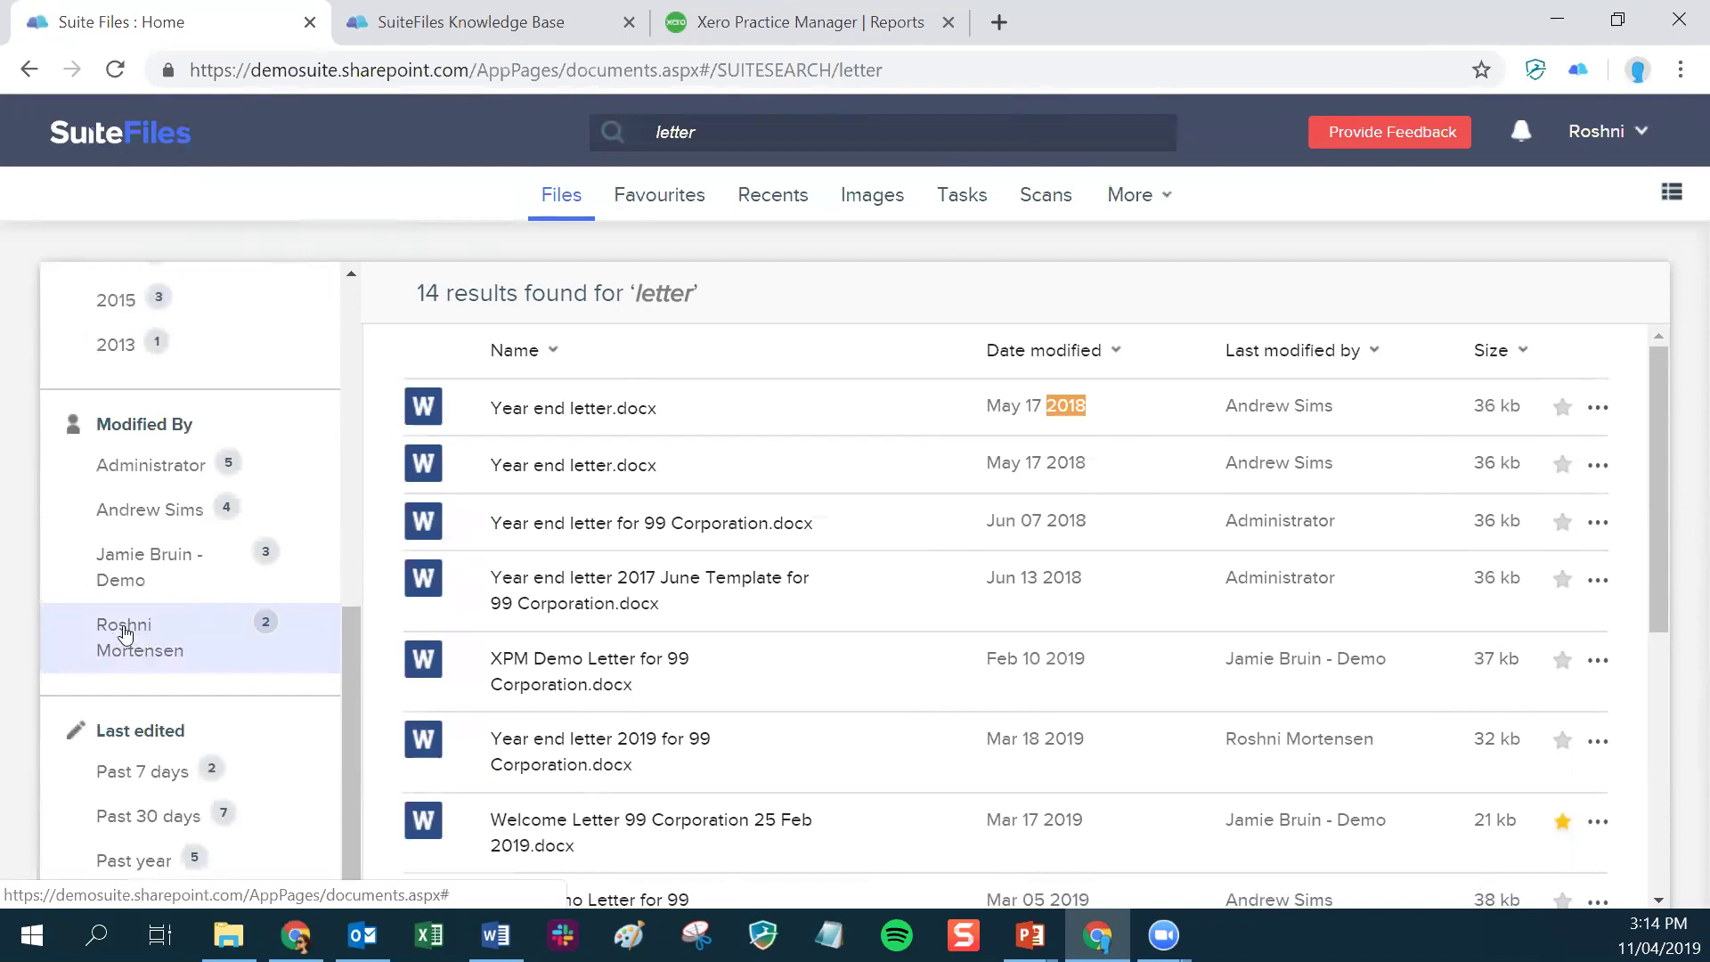
click(133, 622)
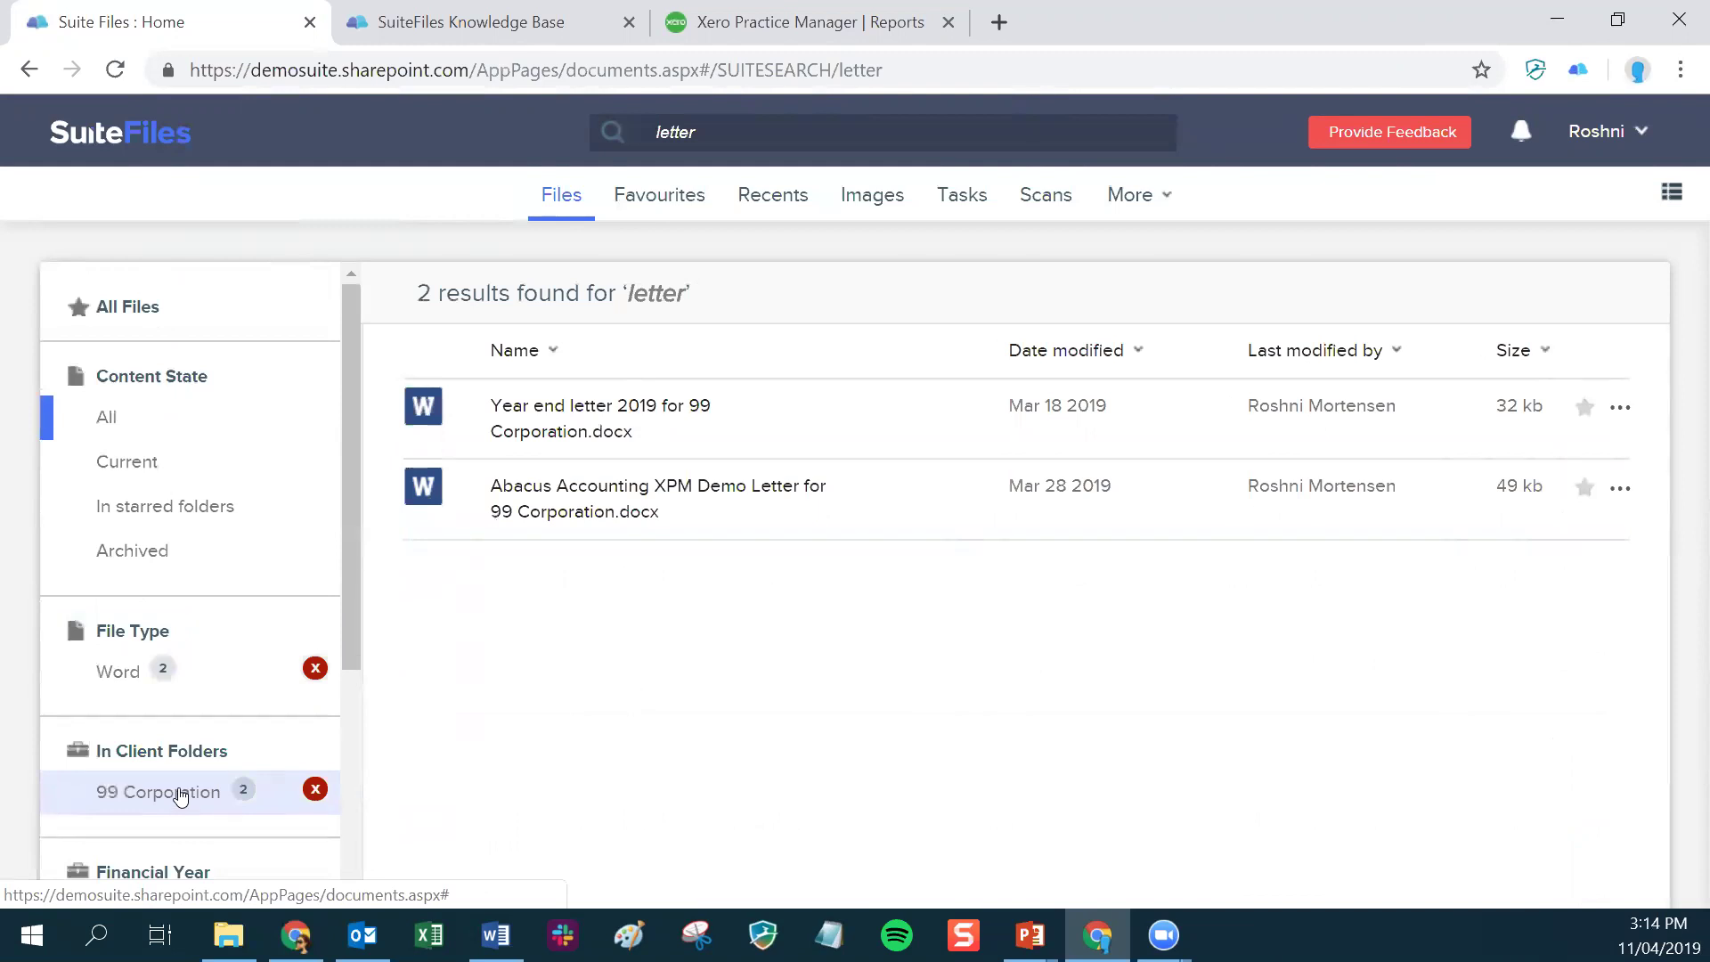
- Review the remaining filters and matches, and open the Abacus Accounting XPM Demo Letter for 99 Corporation
scroll(237, 500, down, 4)
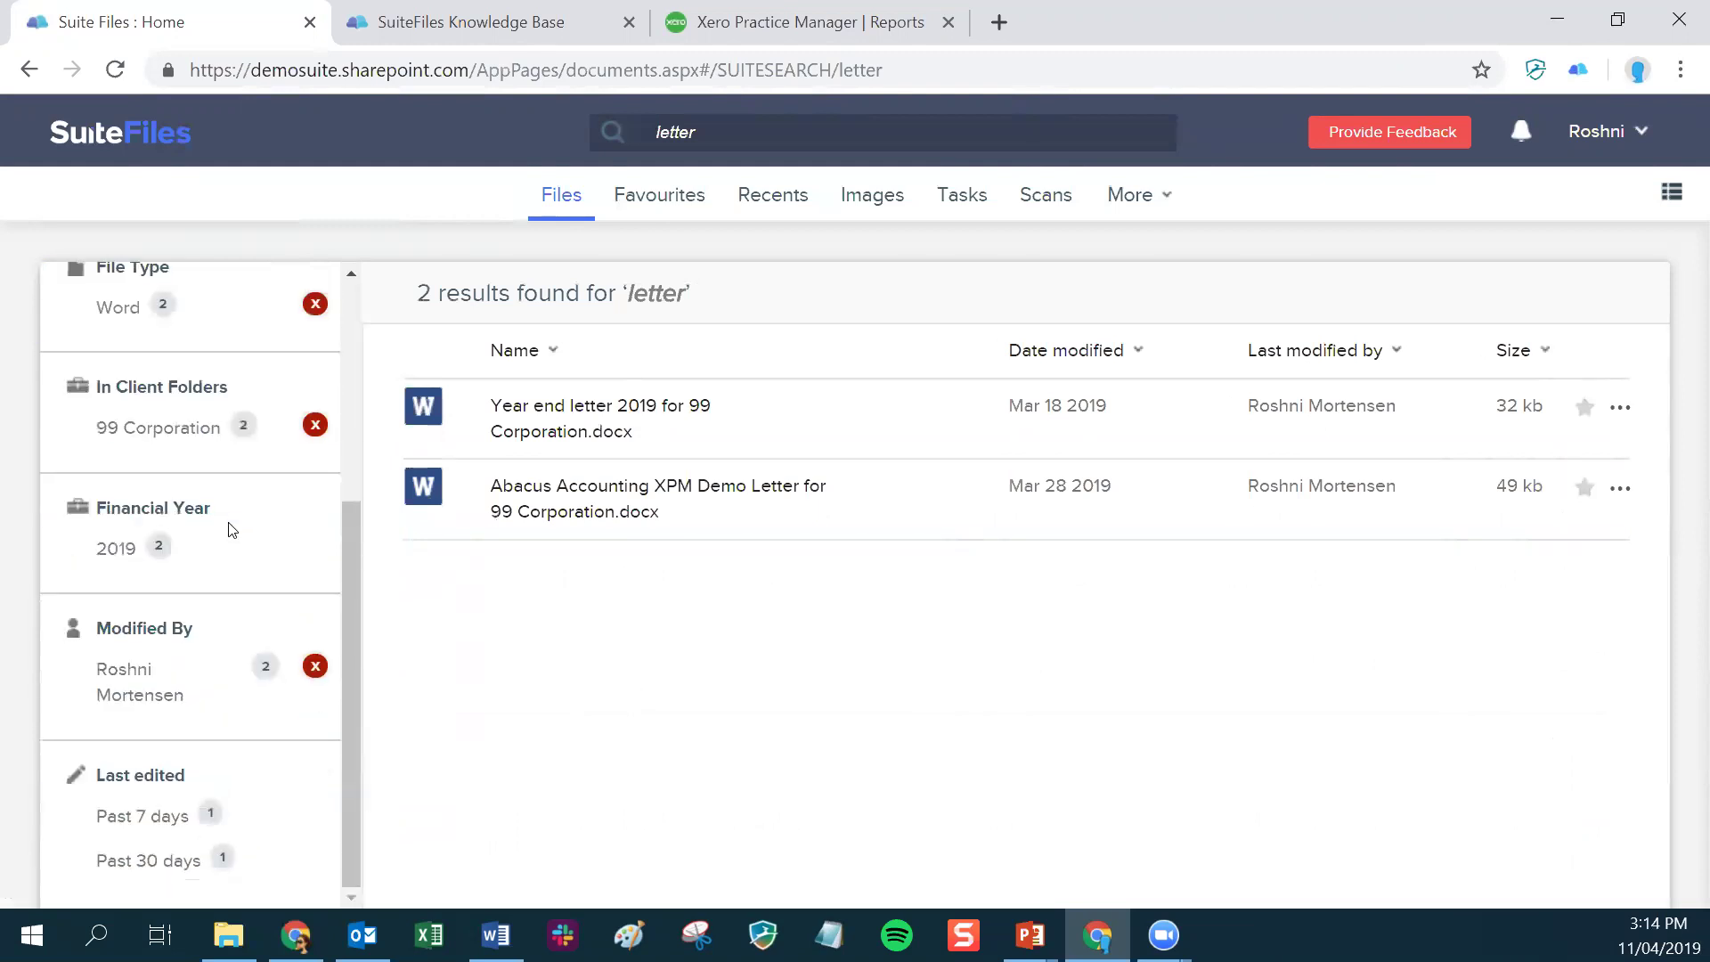
drag(421, 293, 618, 300)
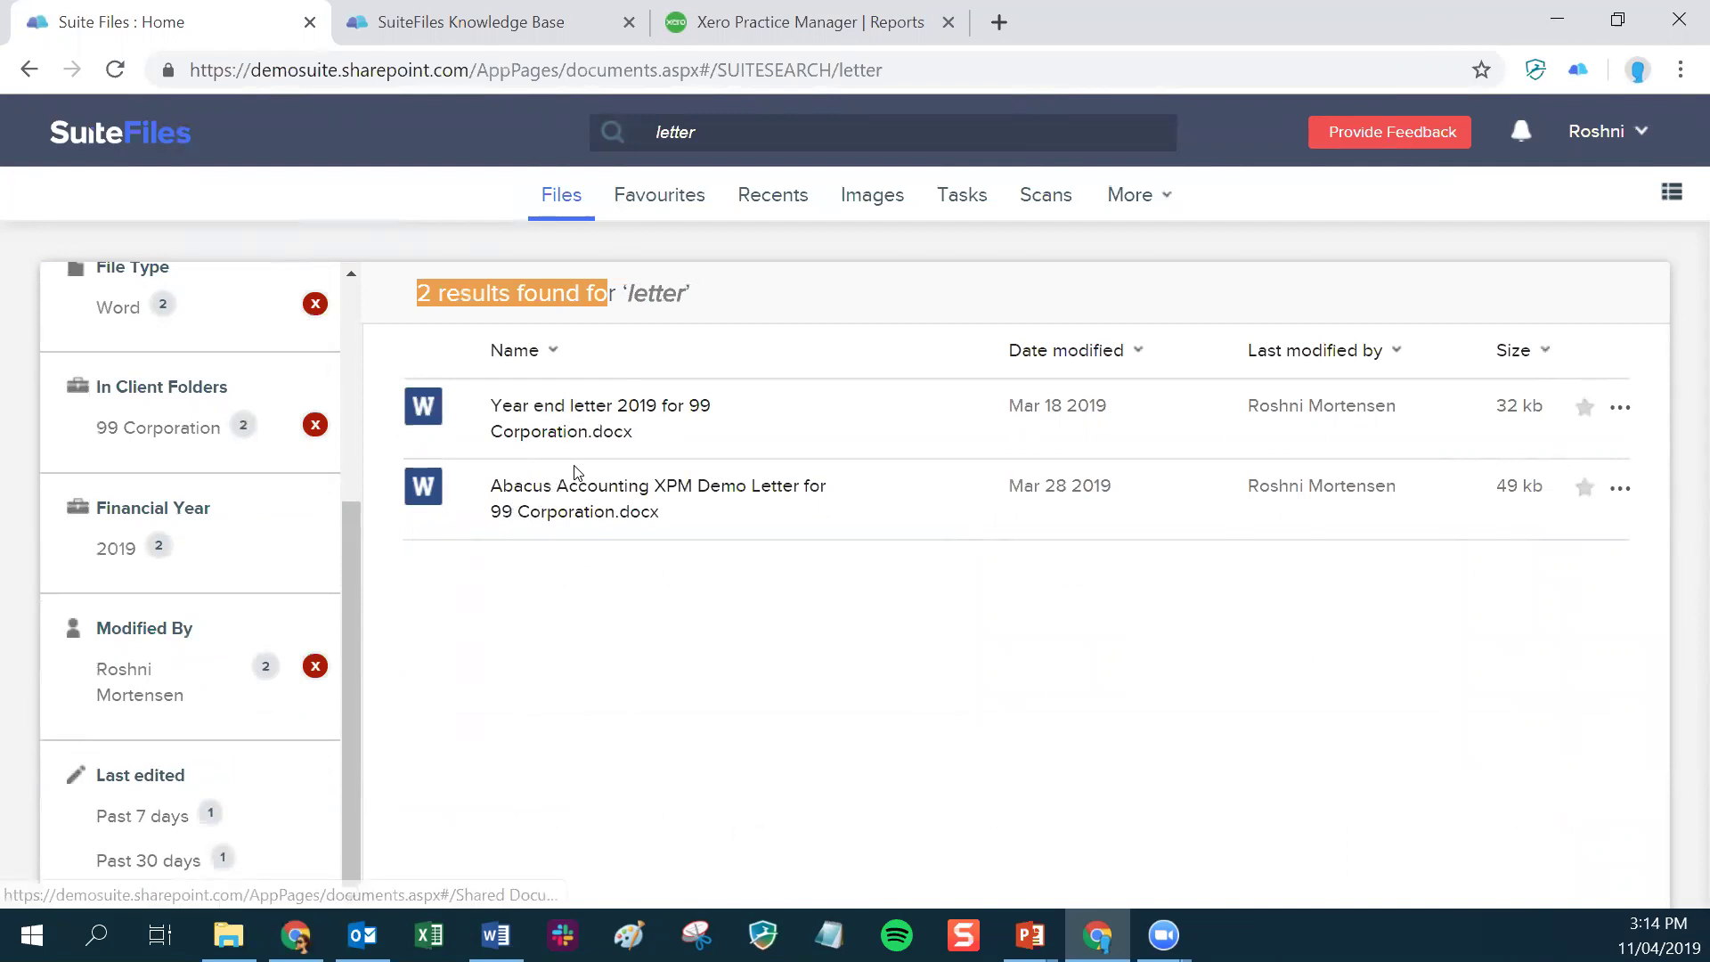
click(573, 524)
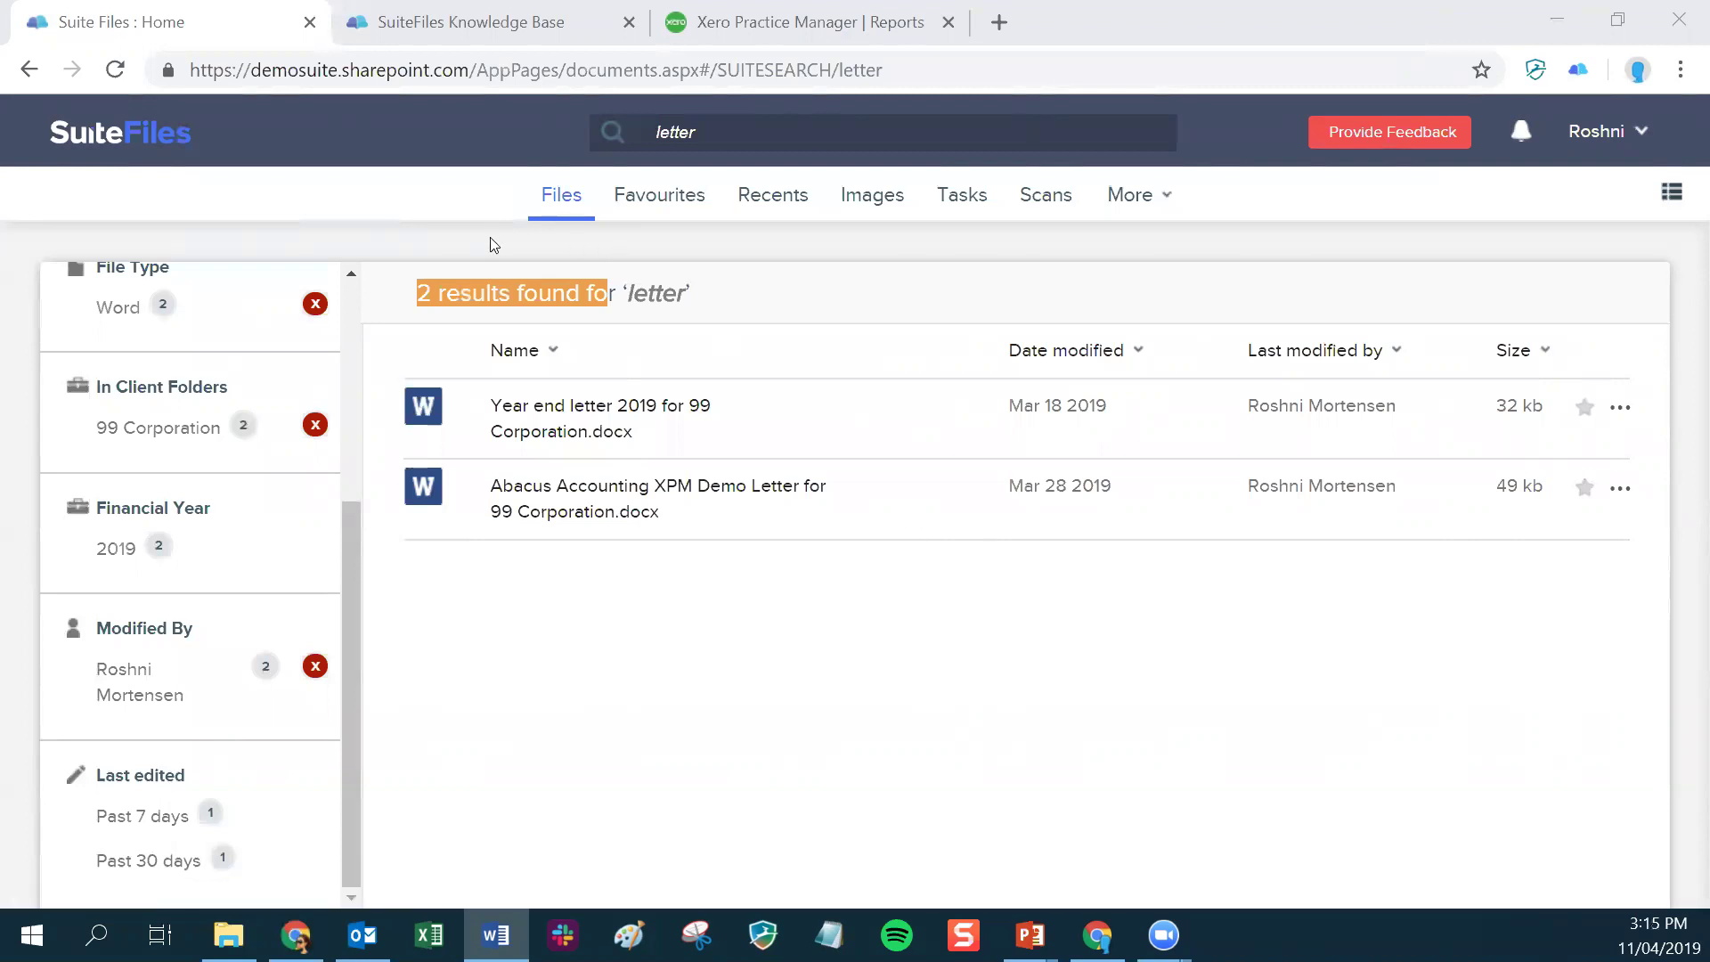
- Leave the search for the home page and open the Email folder of 99 Corporation within Clients
click(112, 143)
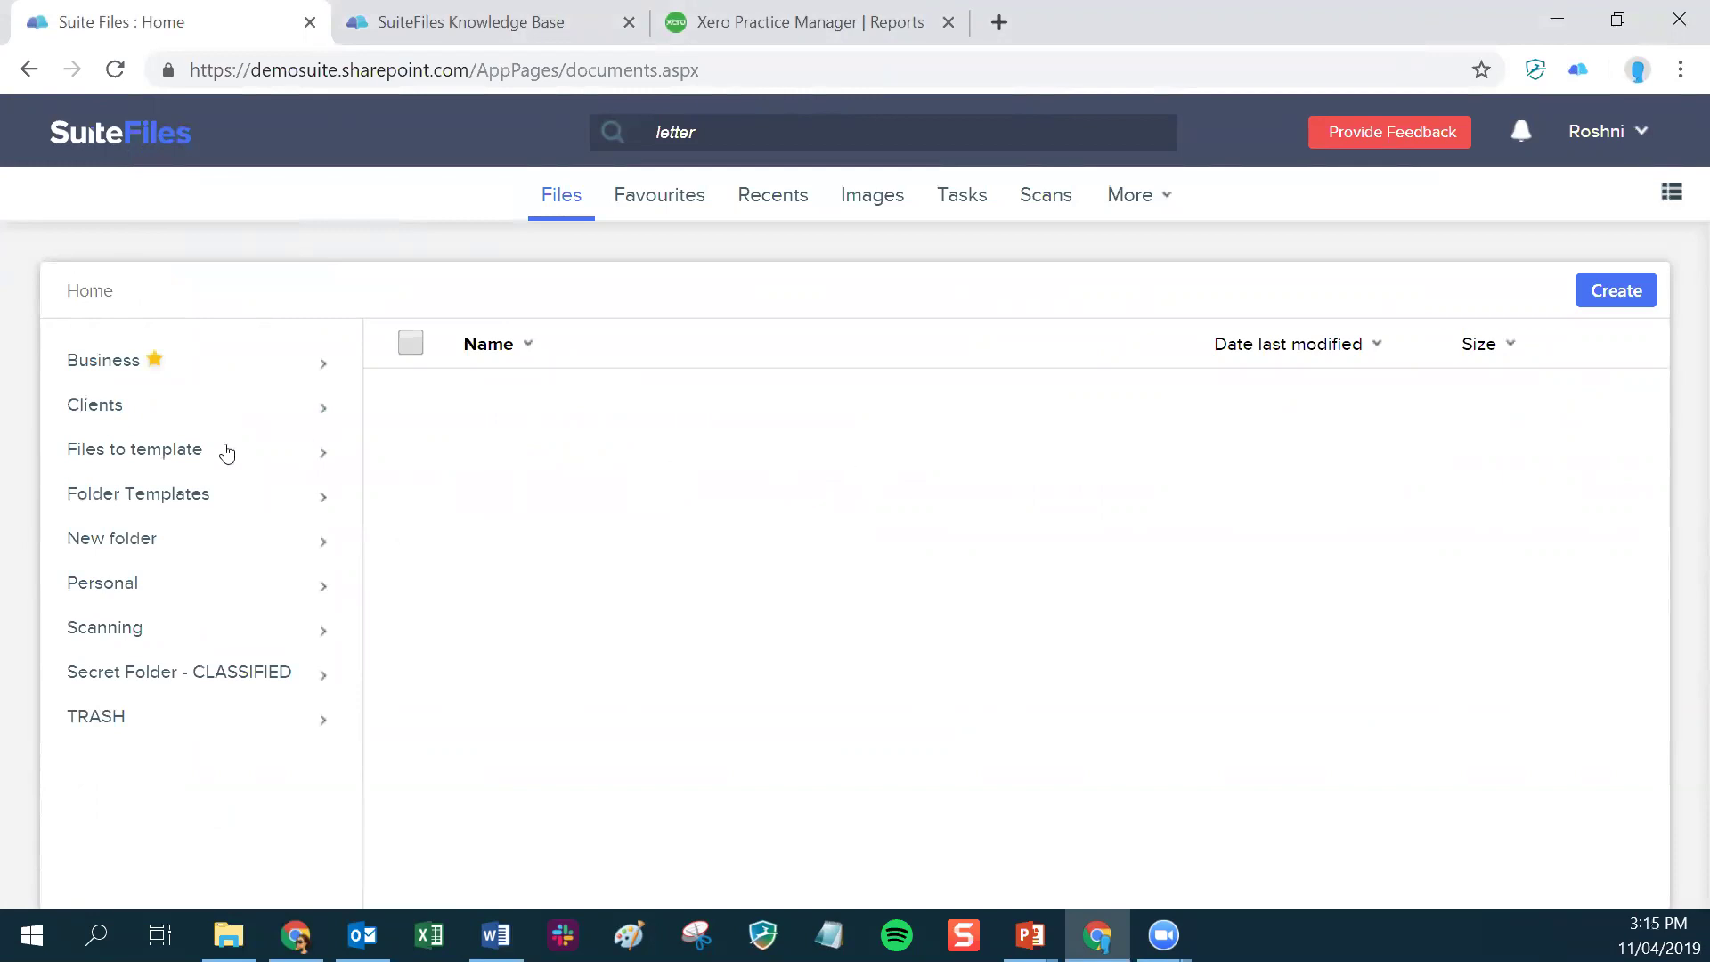
click(118, 408)
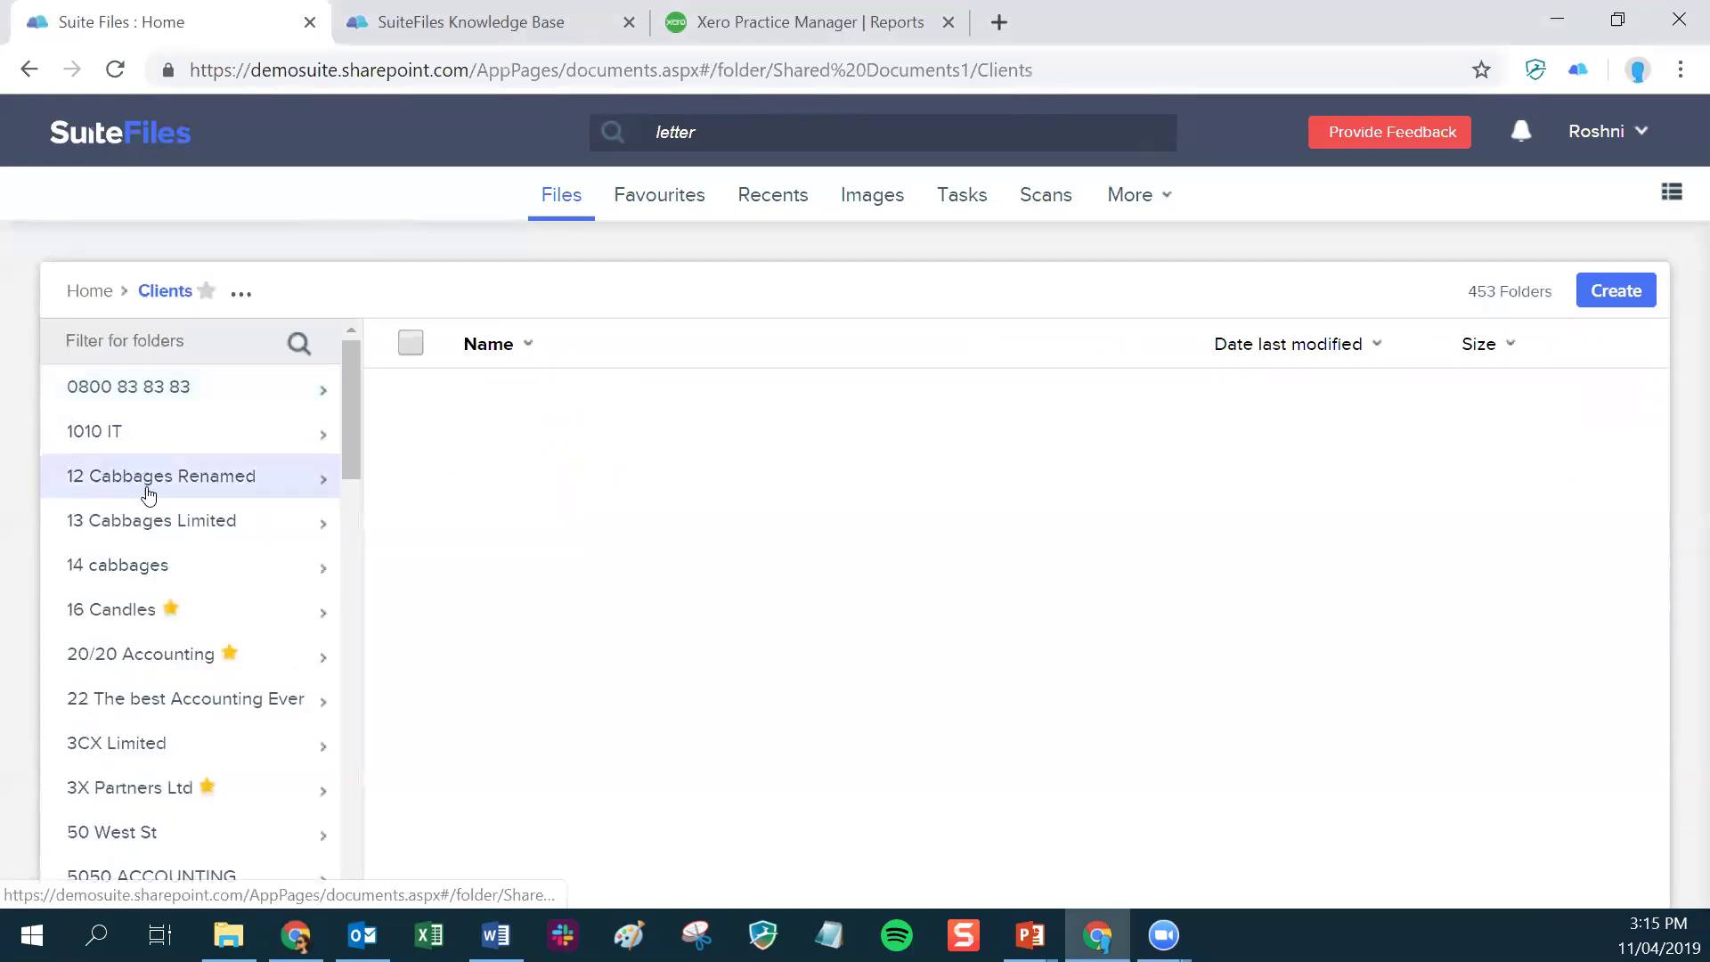
scroll(165, 760, down, 2)
scroll(161, 739, down, 3)
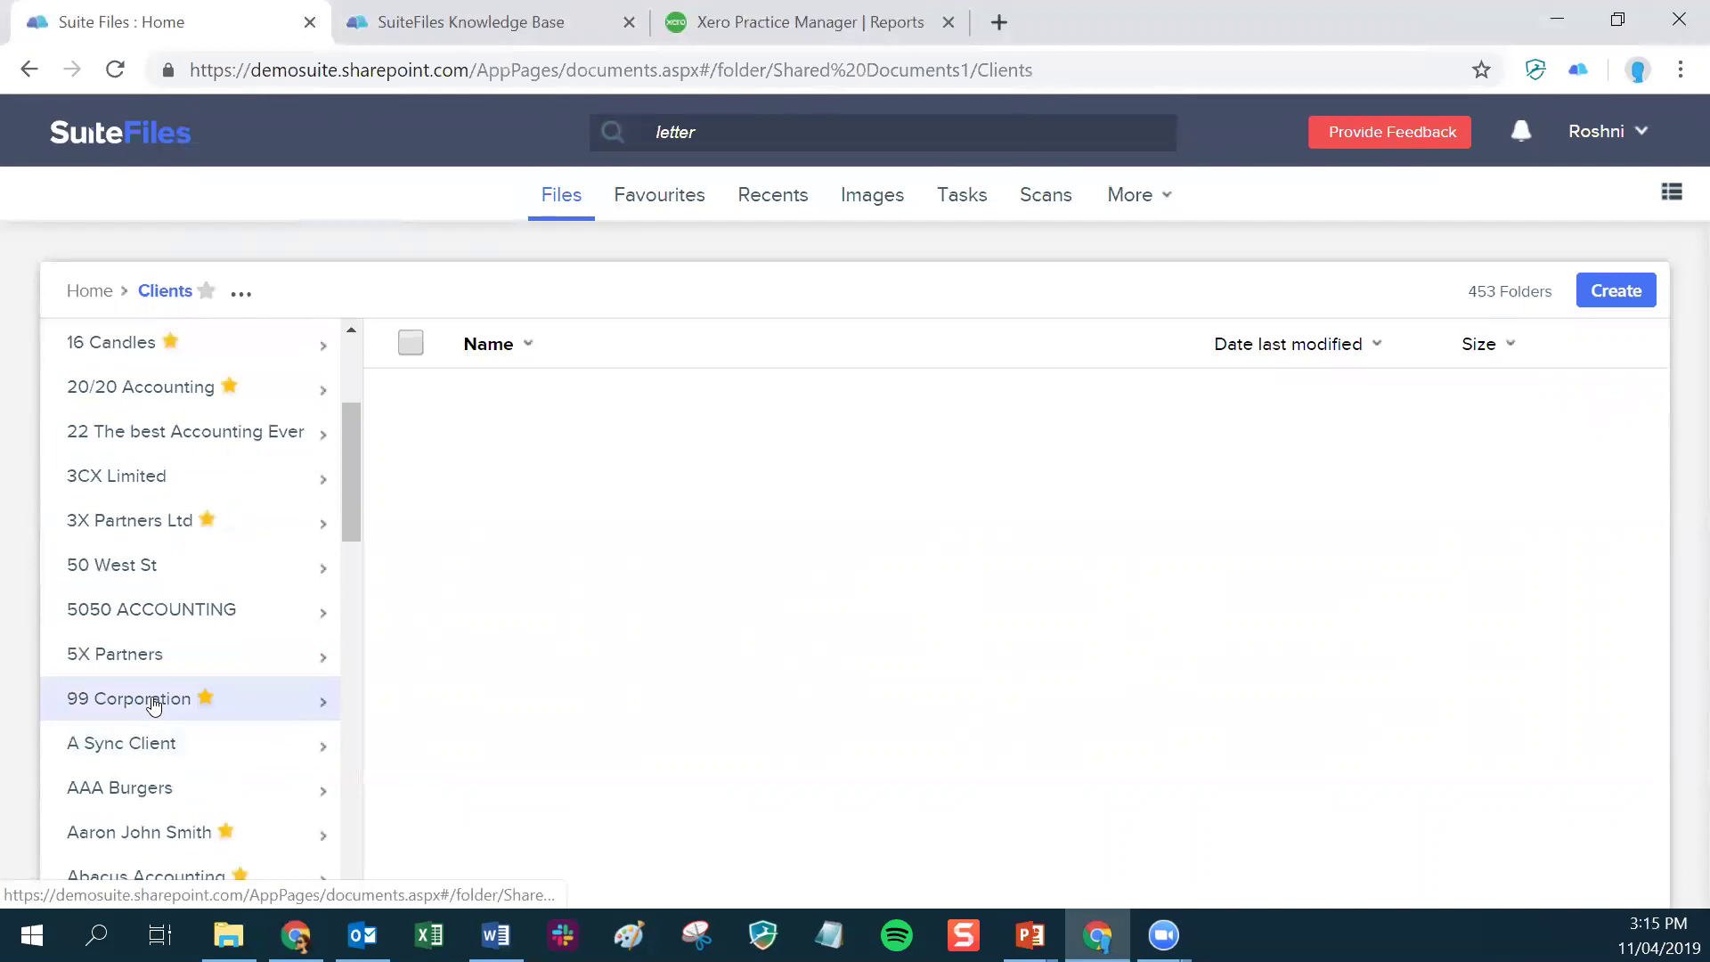
click(152, 700)
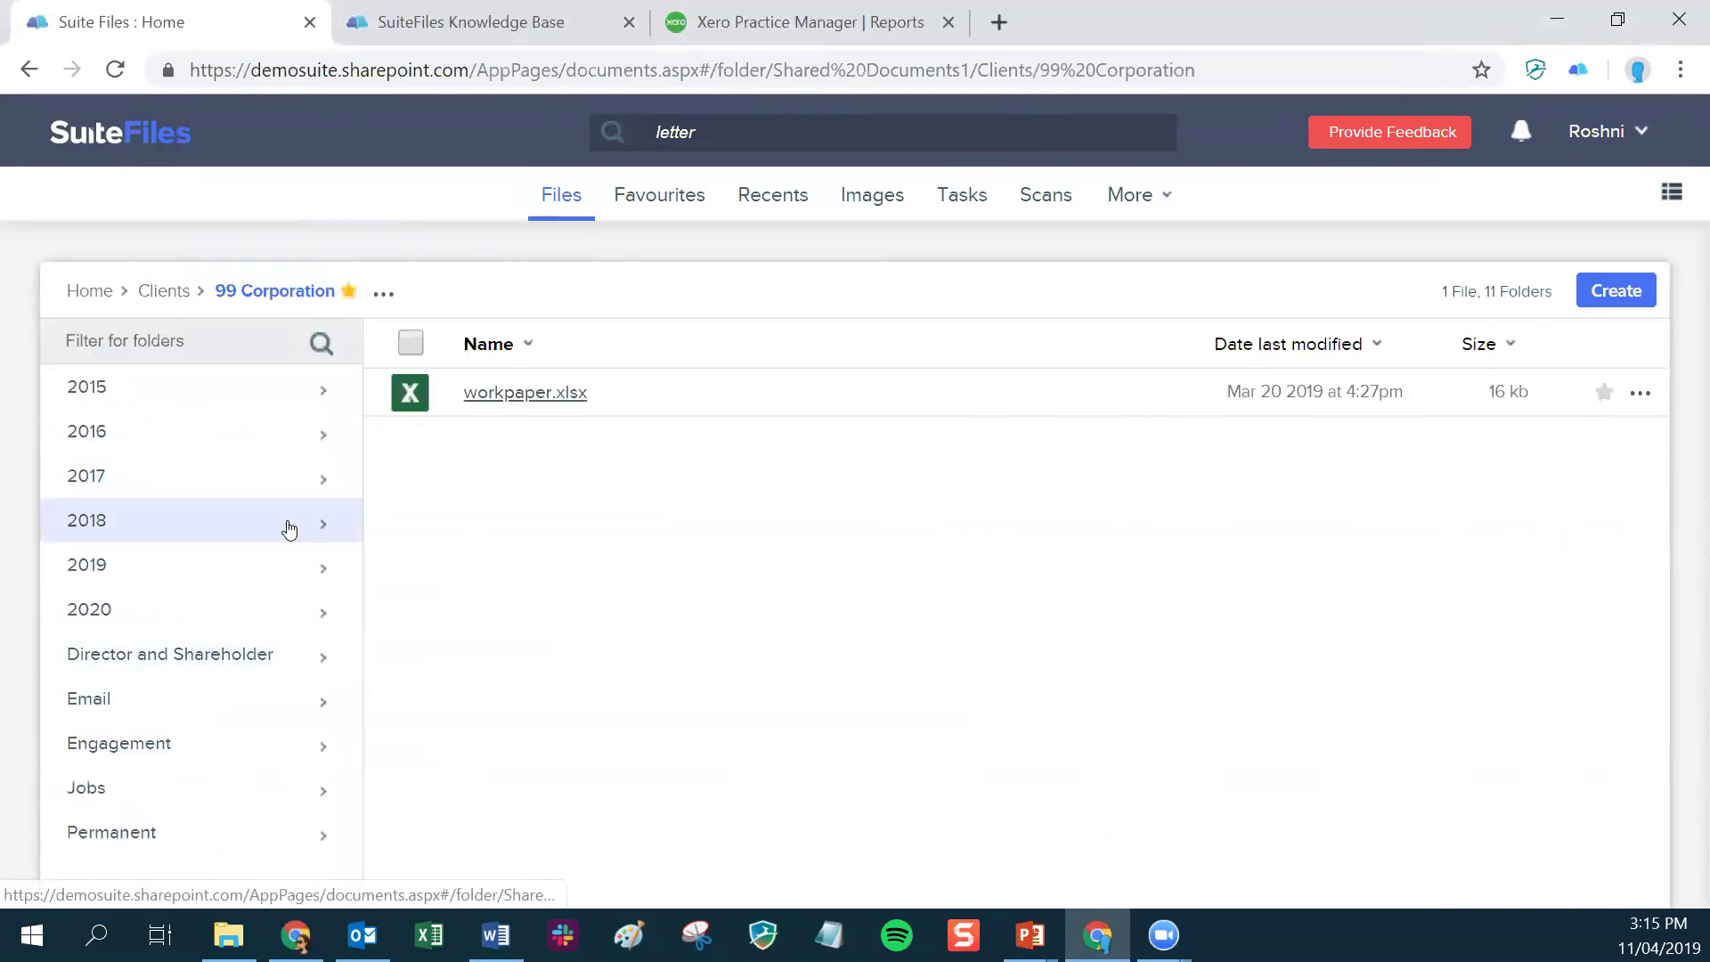
click(98, 710)
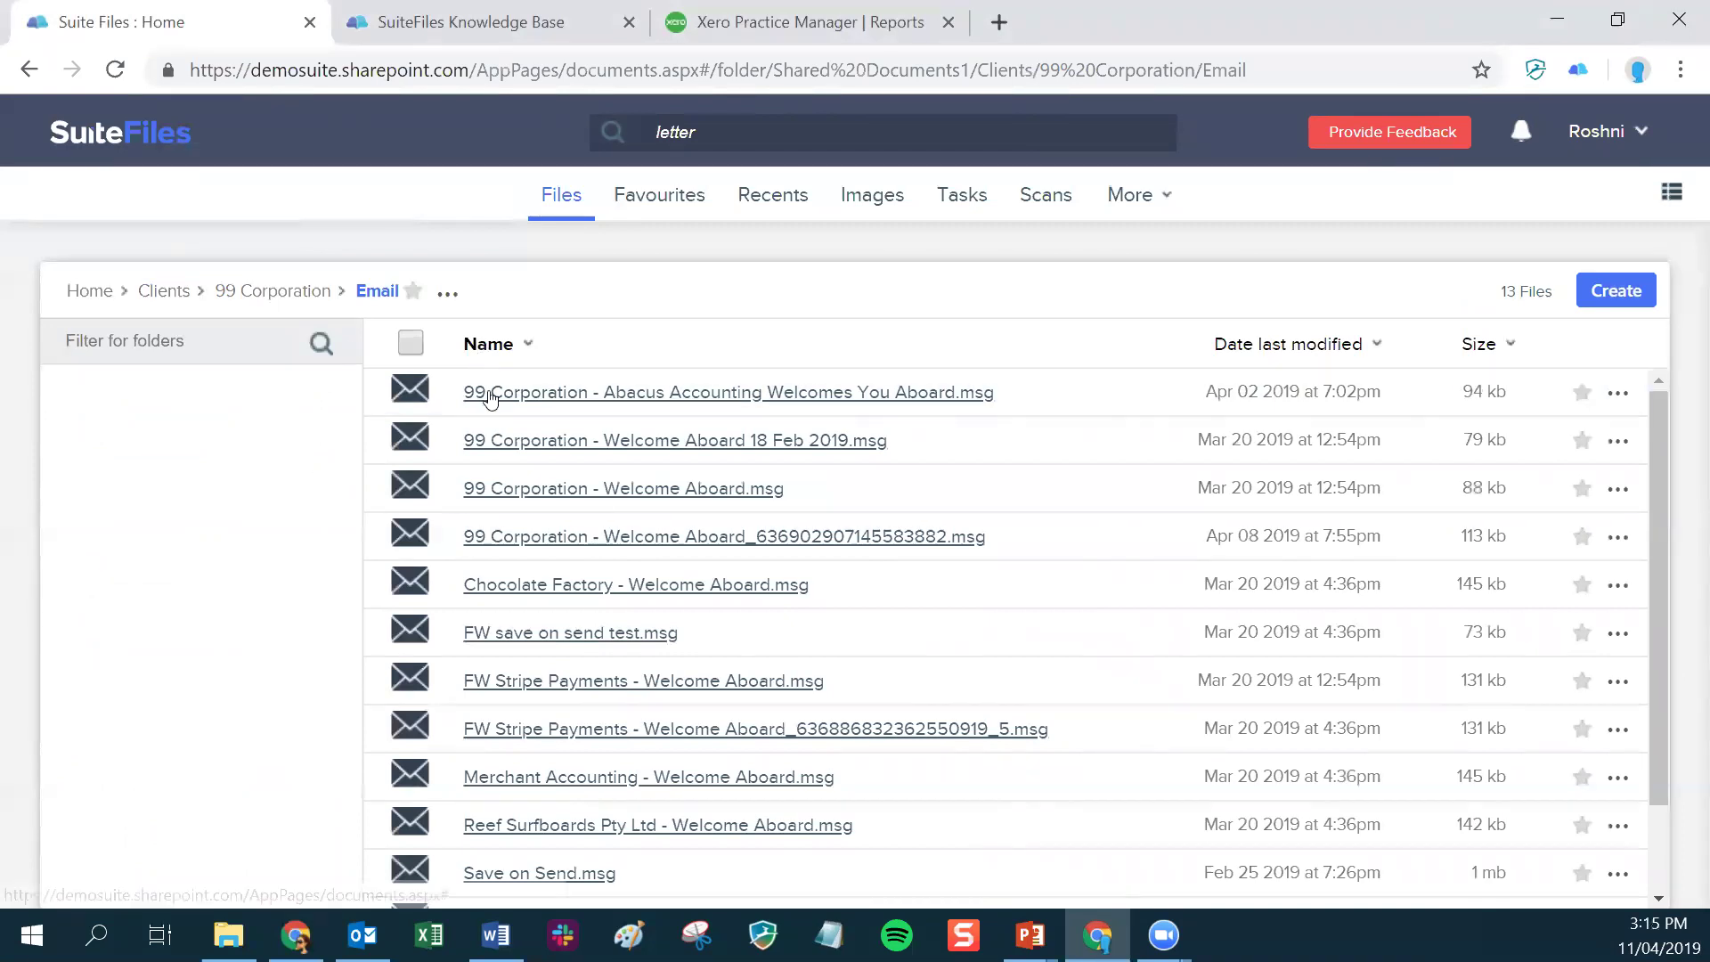
- Look through the saved emails and open "99 Corporation - Abacus Accounting Welcomes You Aboard.msg"
scroll(508, 699, down, 2)
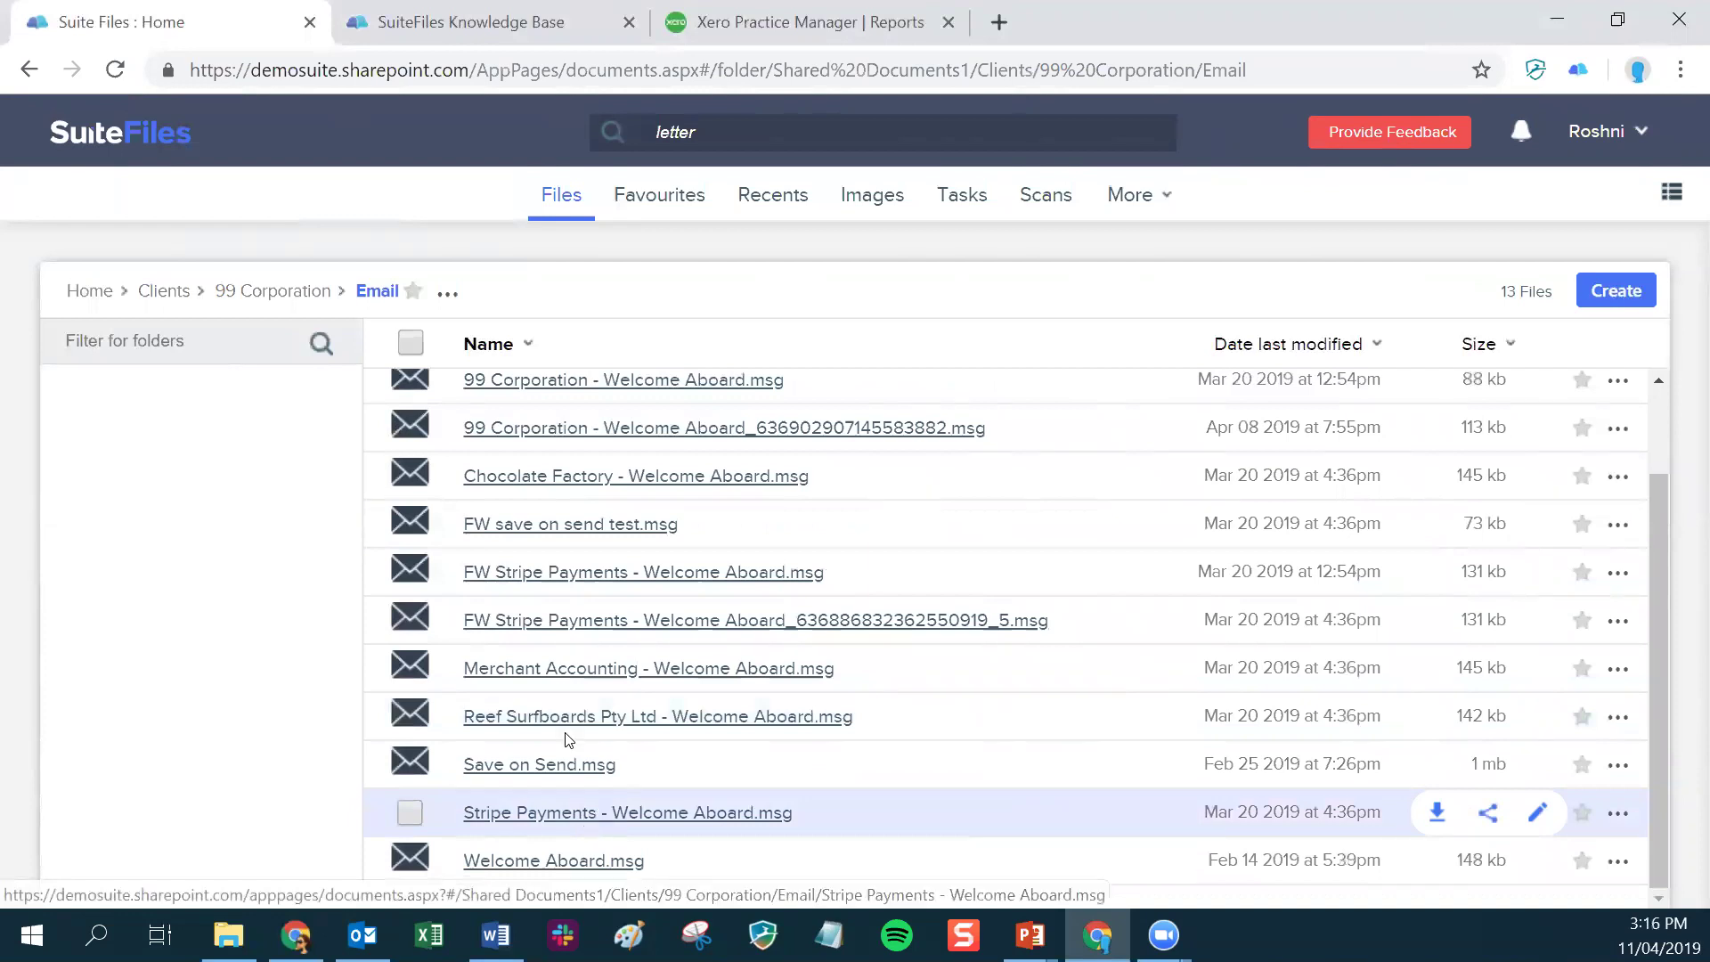
scroll(615, 757, up, 3)
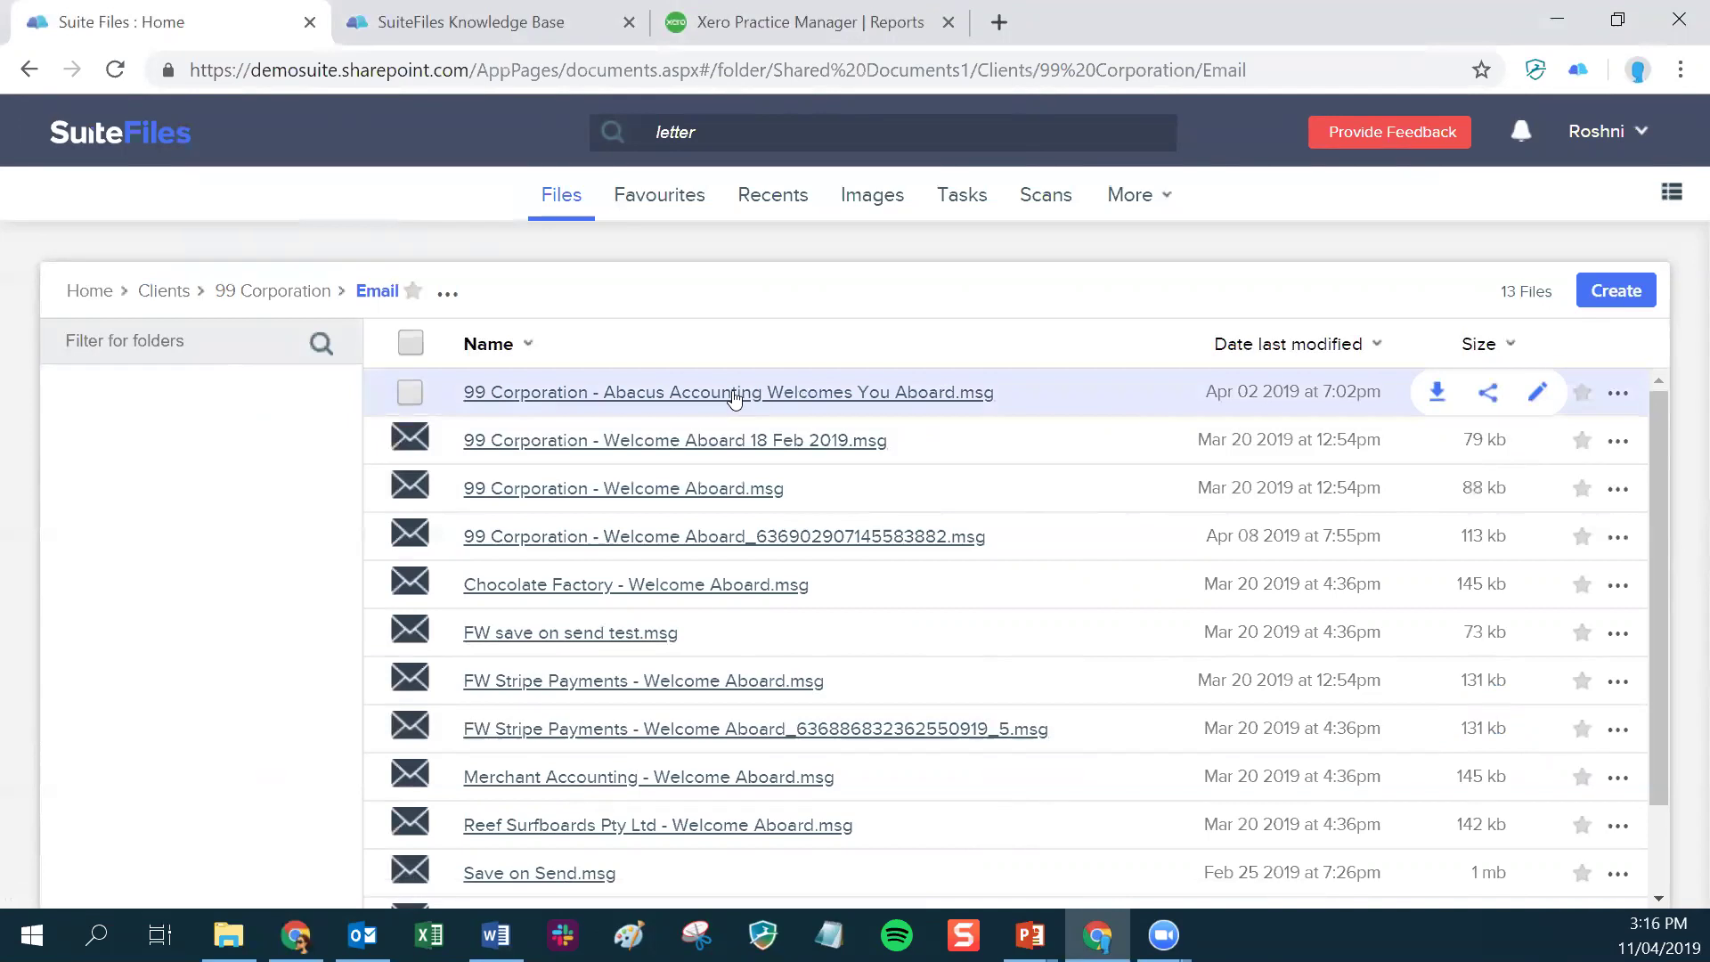
click(590, 393)
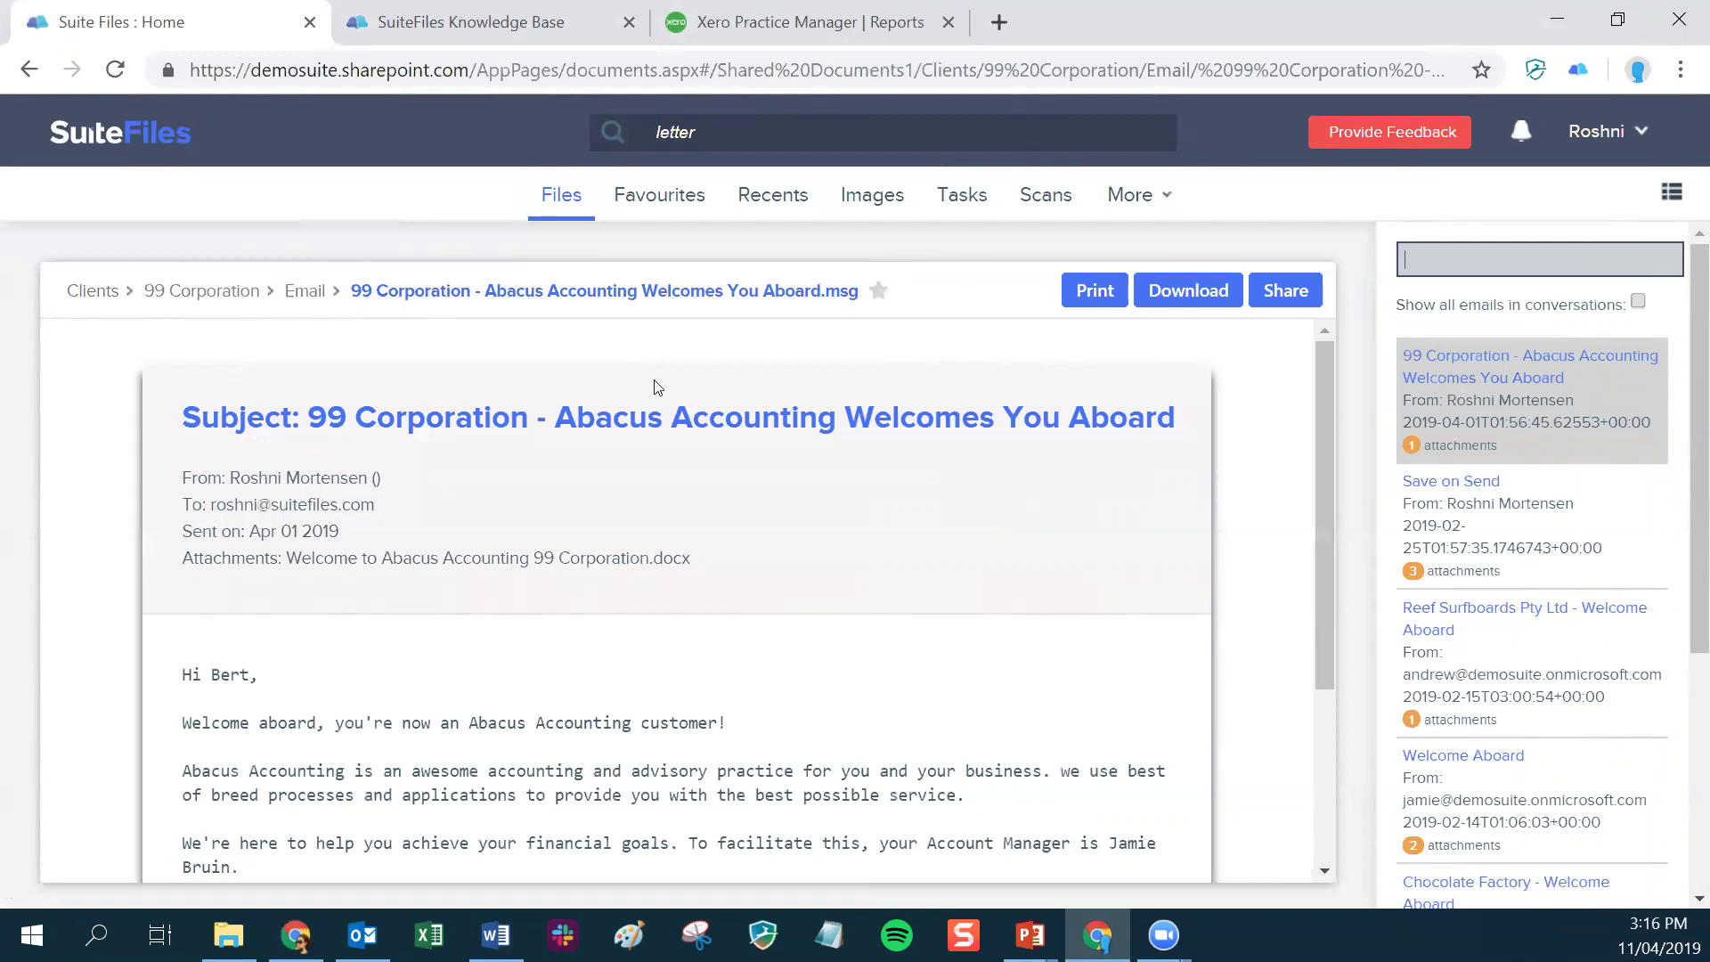
- Search the folder's emails for "cloud" and read the matching Reef Surfboards, Chocolate Factory and Merchant Accounting welcome emails
text(cloud)
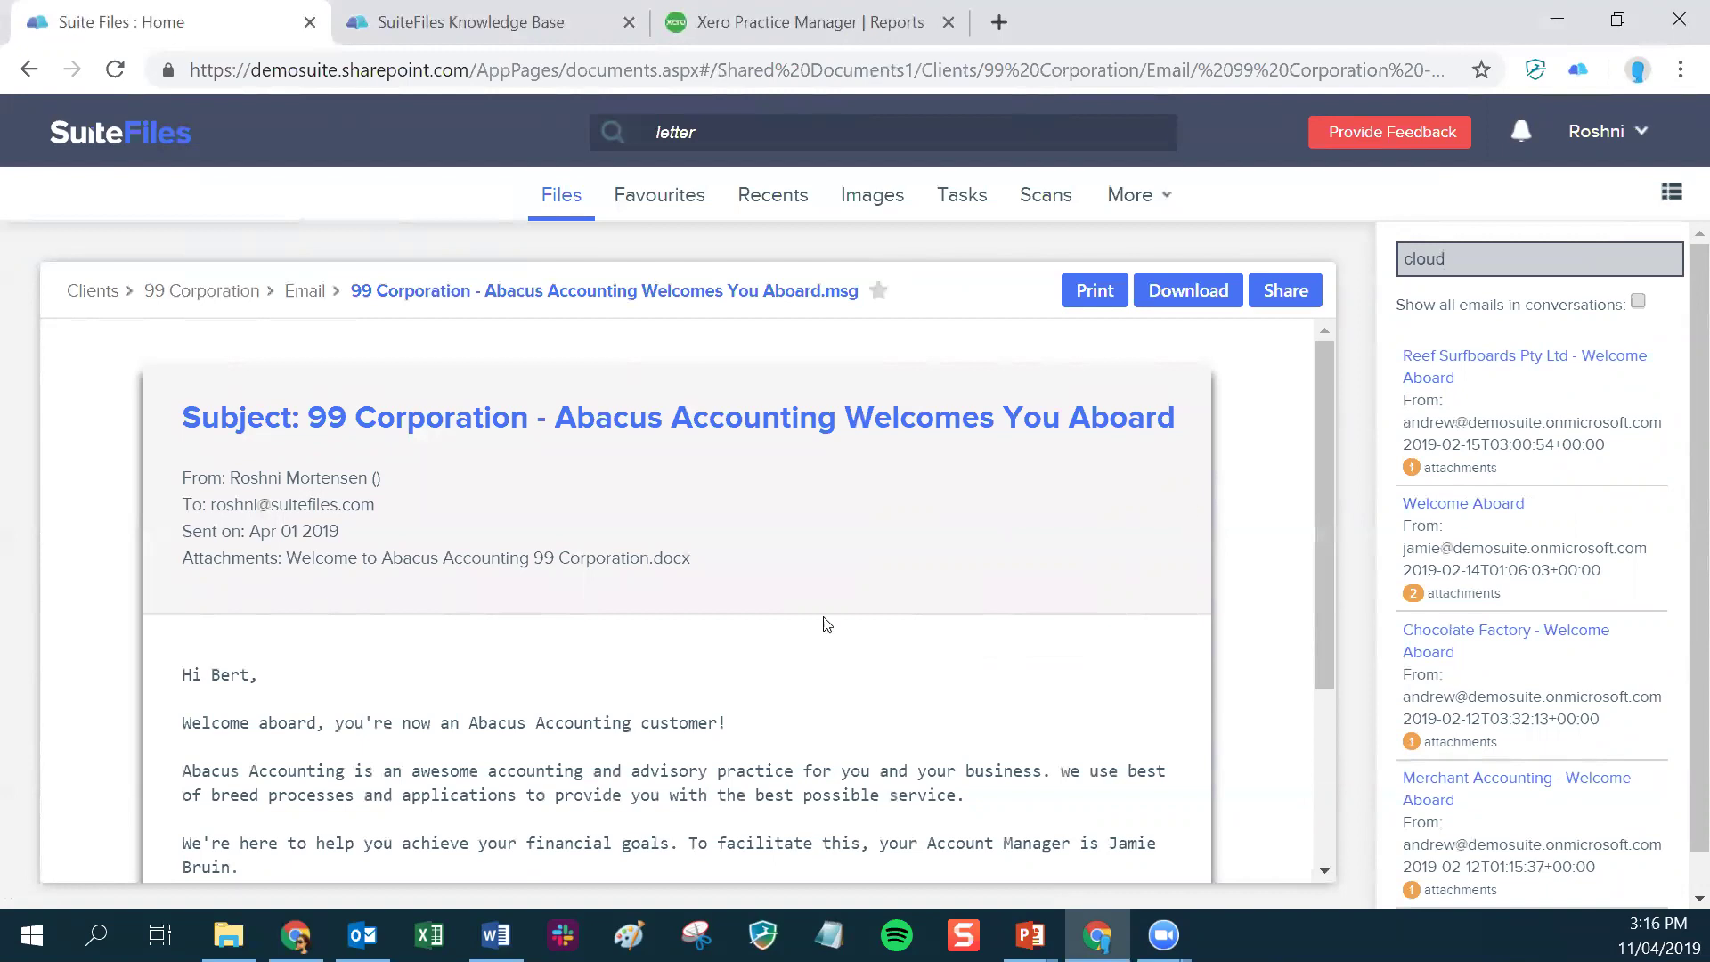
scroll(748, 682, down, 1)
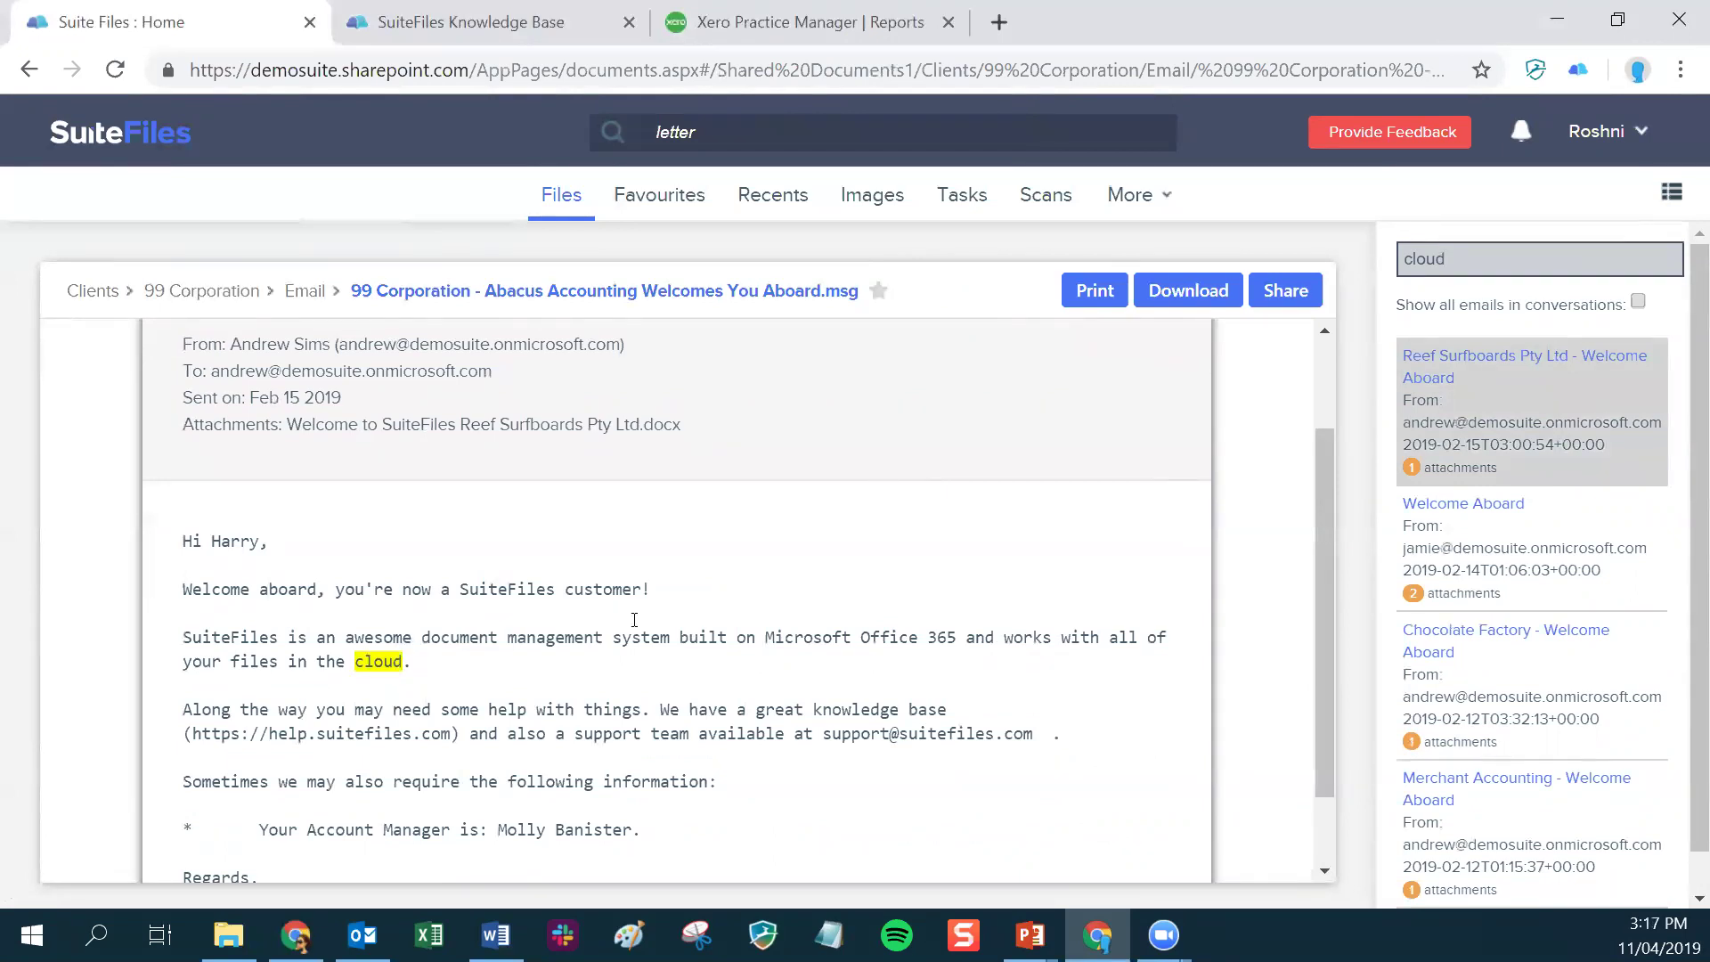
key(Down)
click(1508, 704)
scroll(1507, 701, down, 1)
click(1478, 807)
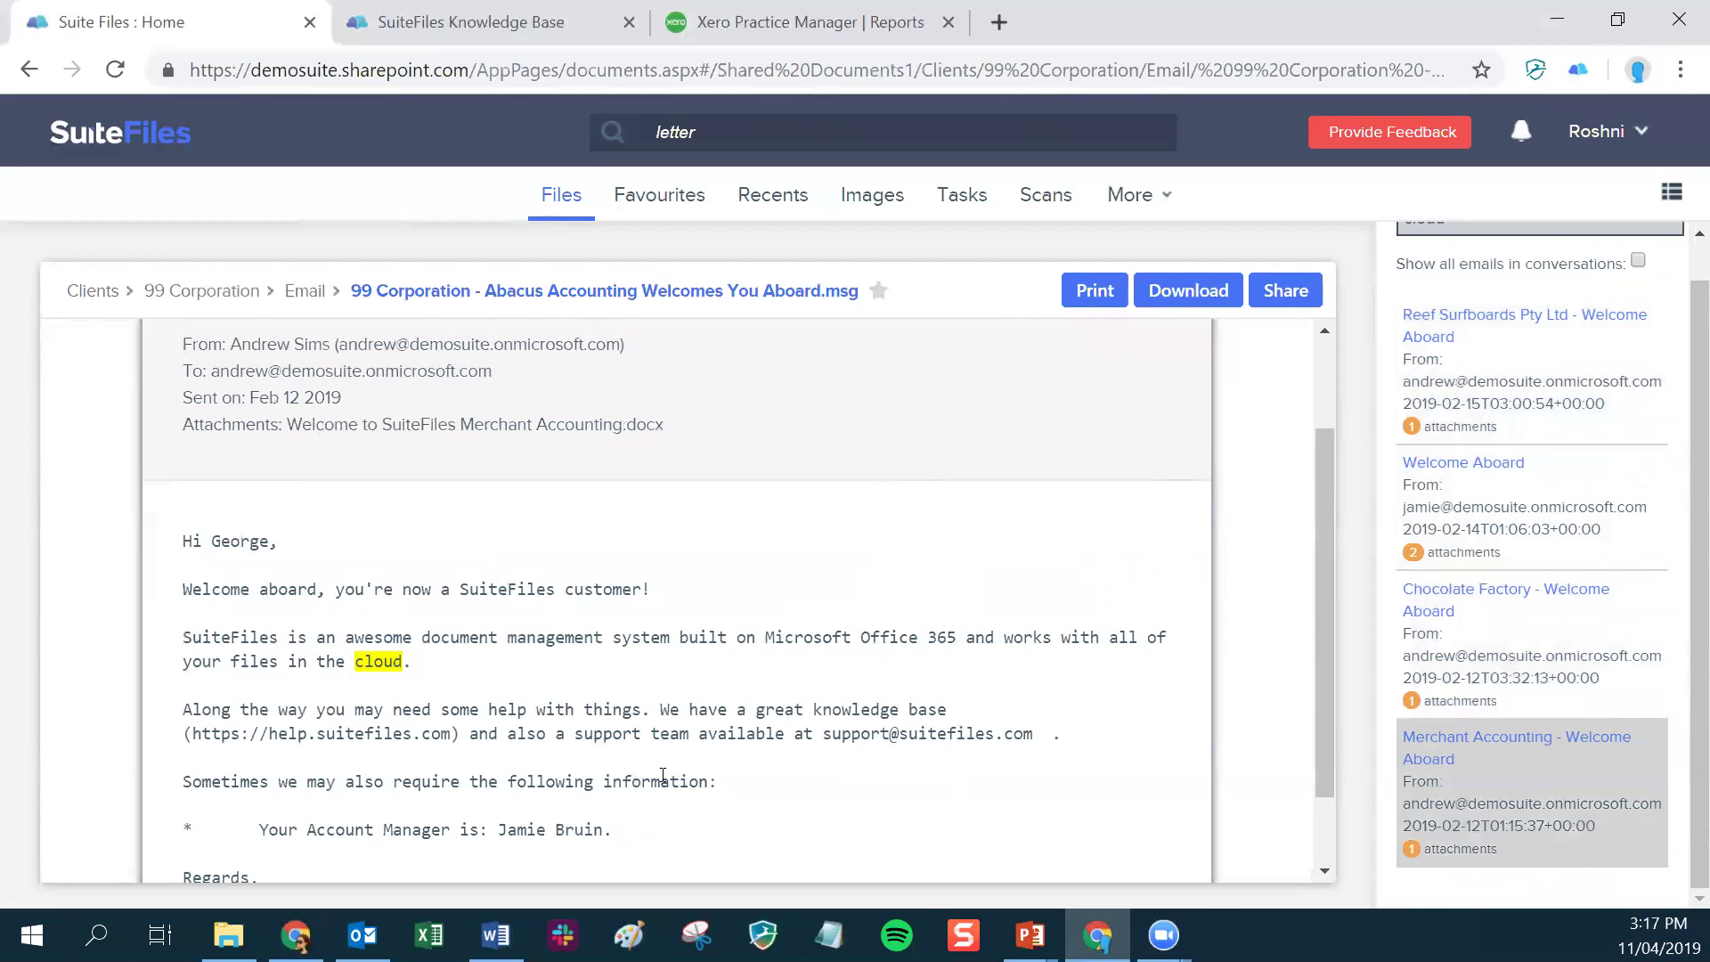
scroll(802, 687, up, 2)
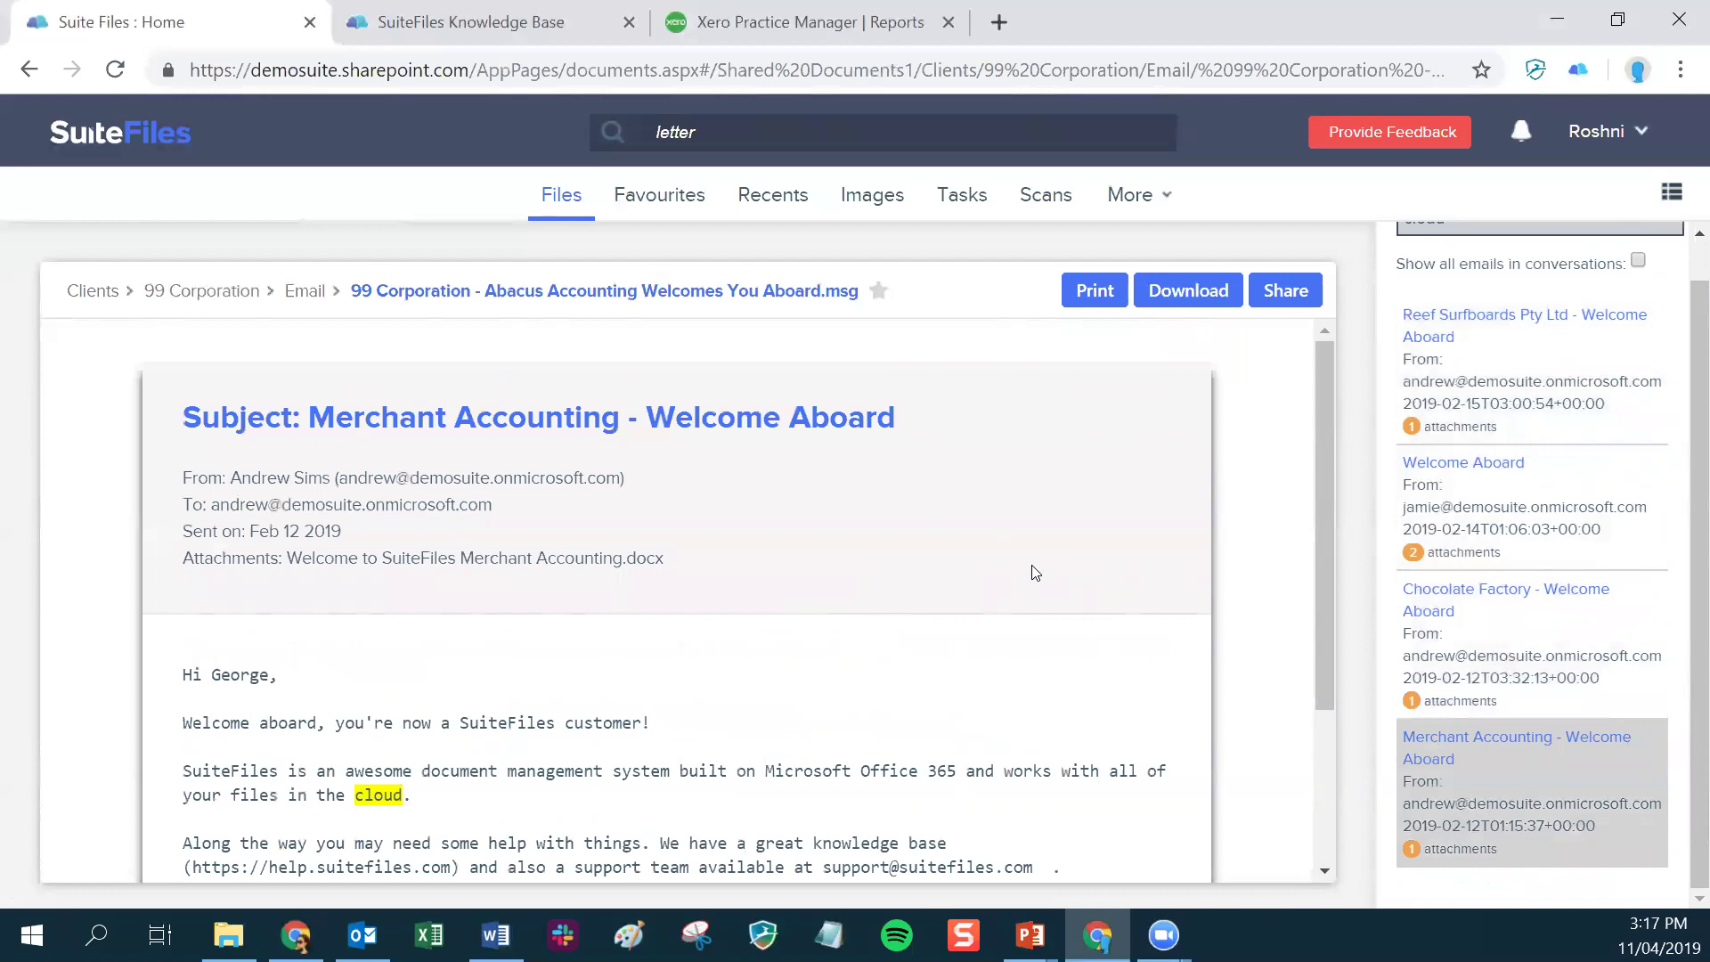
- Clear the "cloud" email search and return to the Email folder of 99 Corporation
key(shift+Left)
key(shift+Left)
key(shift+Left)
key(shift+Left)
key(shift+Left)
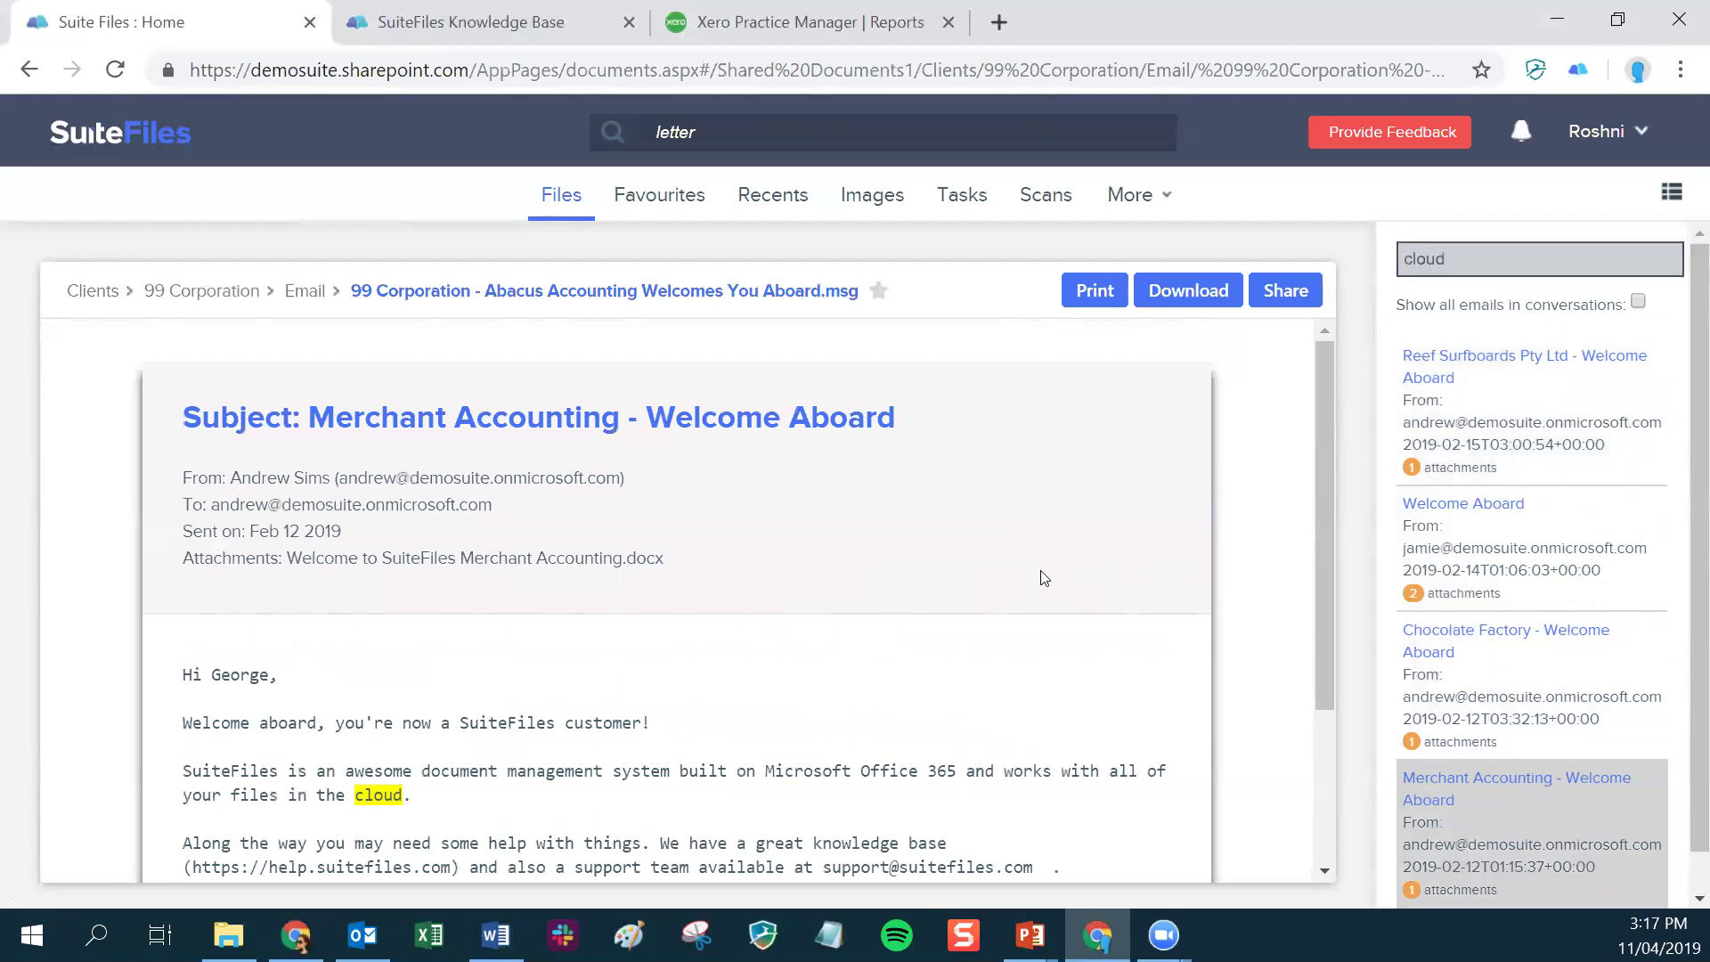
key(BackSpace)
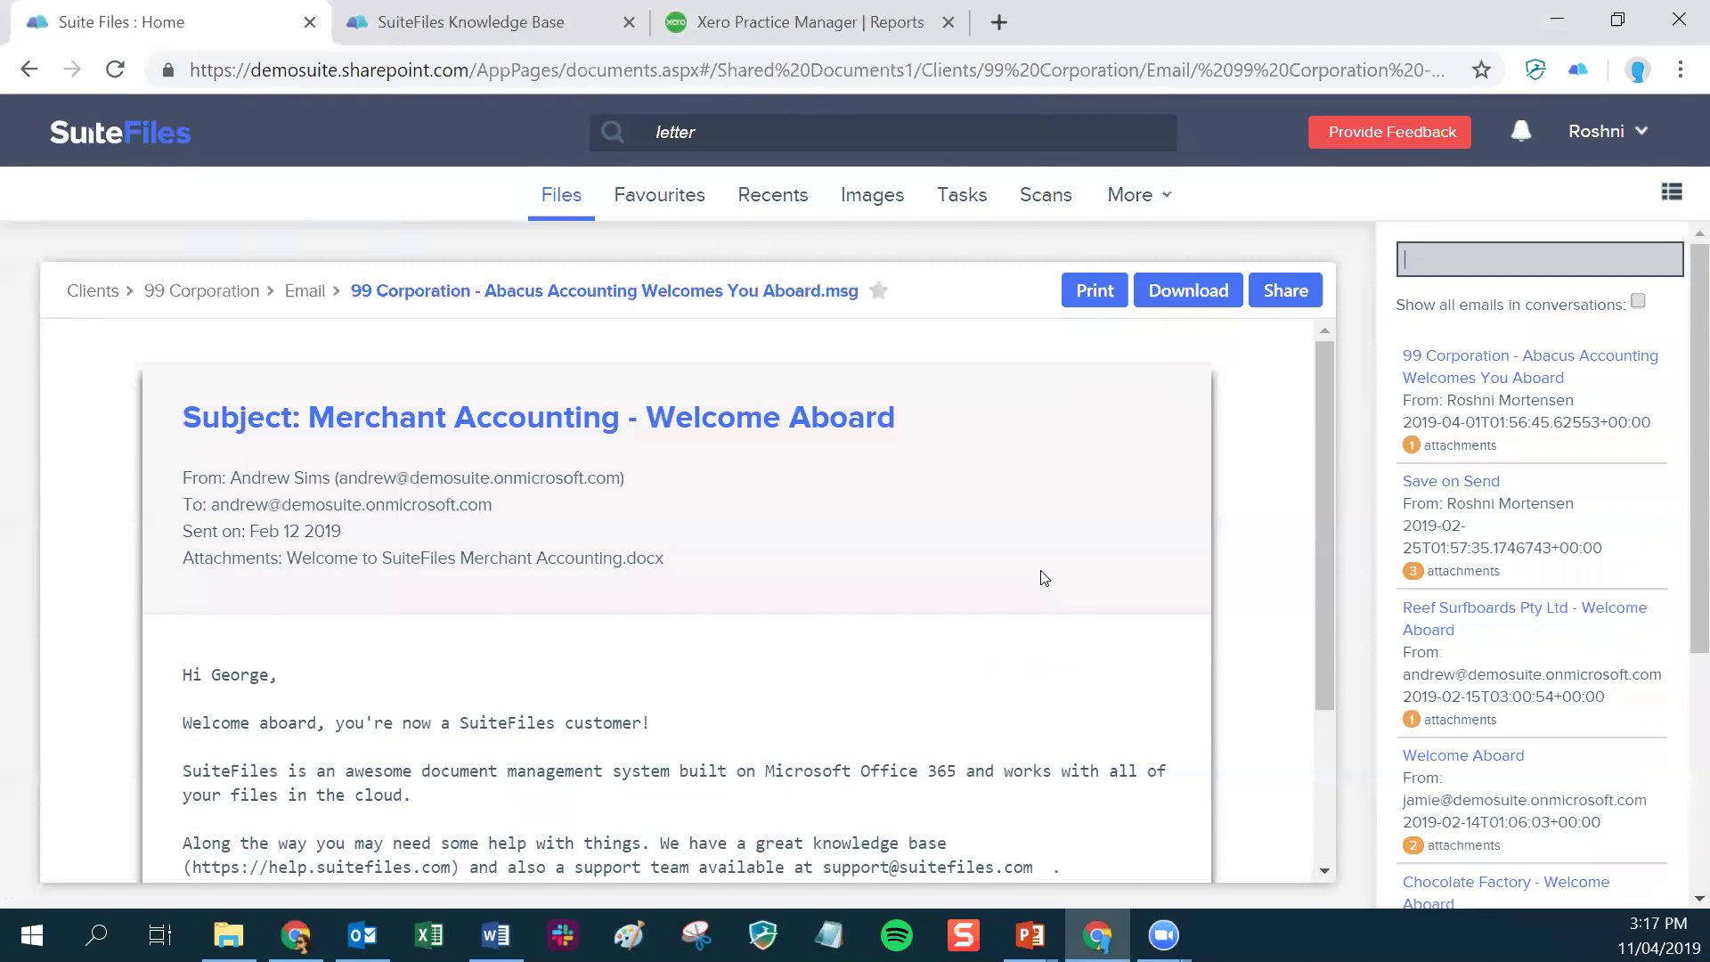
click(304, 292)
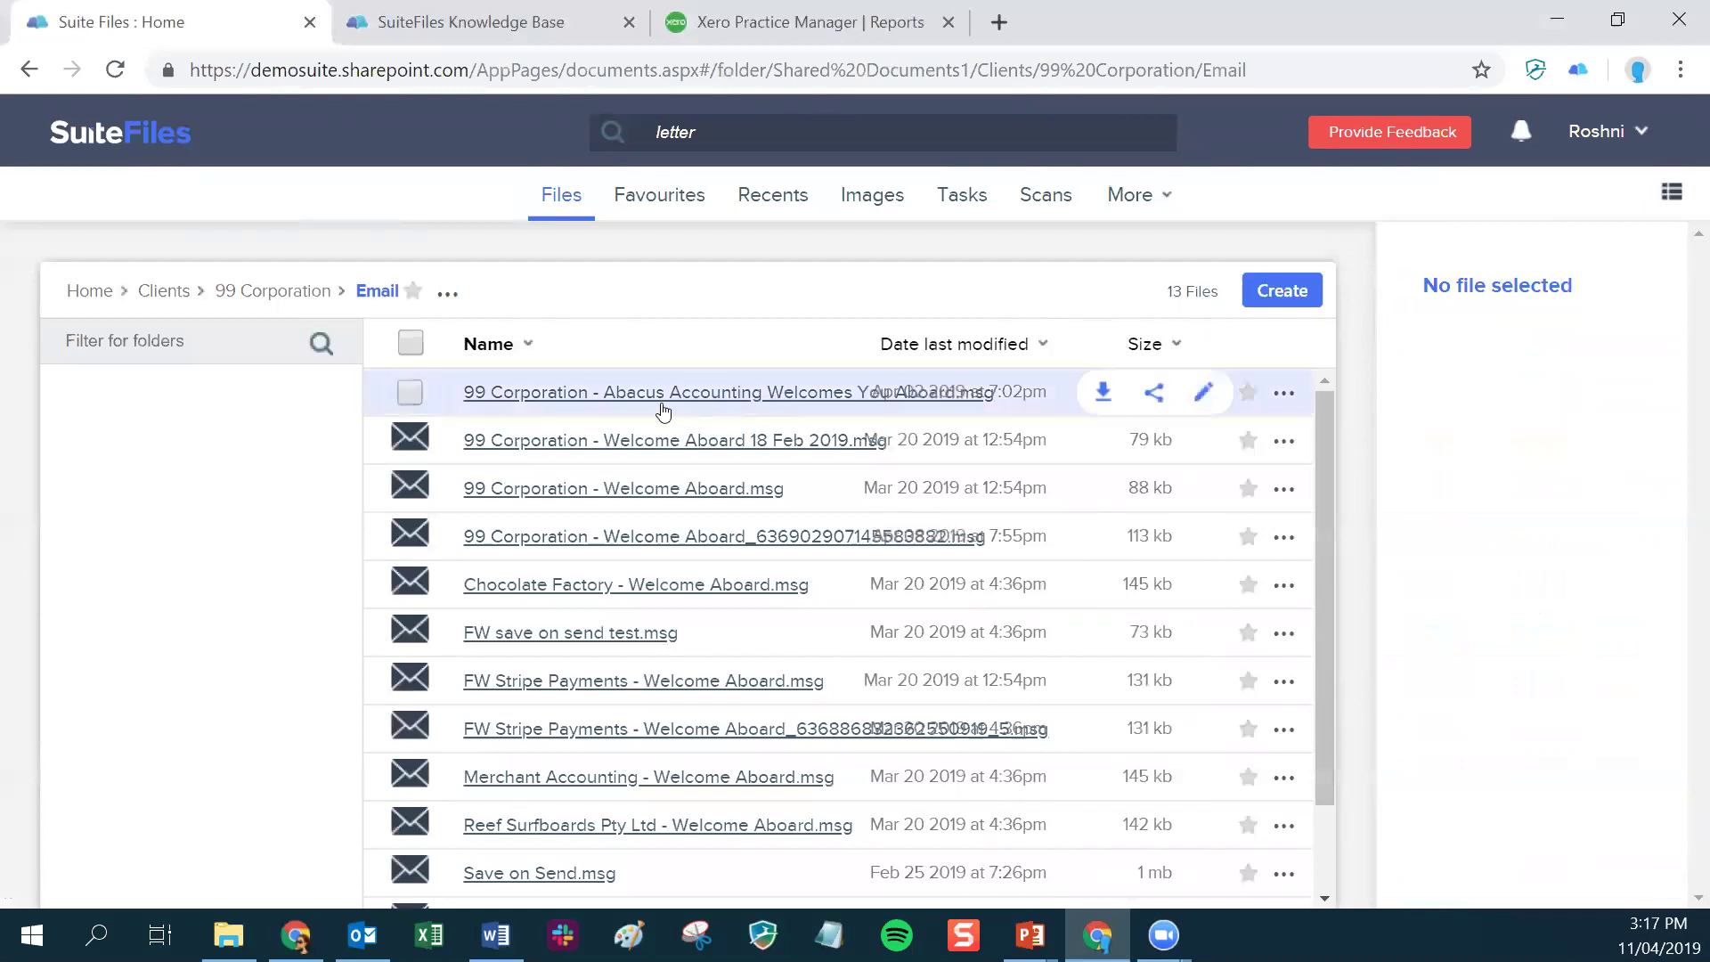
- Check the file details of "99 Corporation - Abacus Accounting Welcomes You Aboard.msg", and reopen the email to read it
click(611, 395)
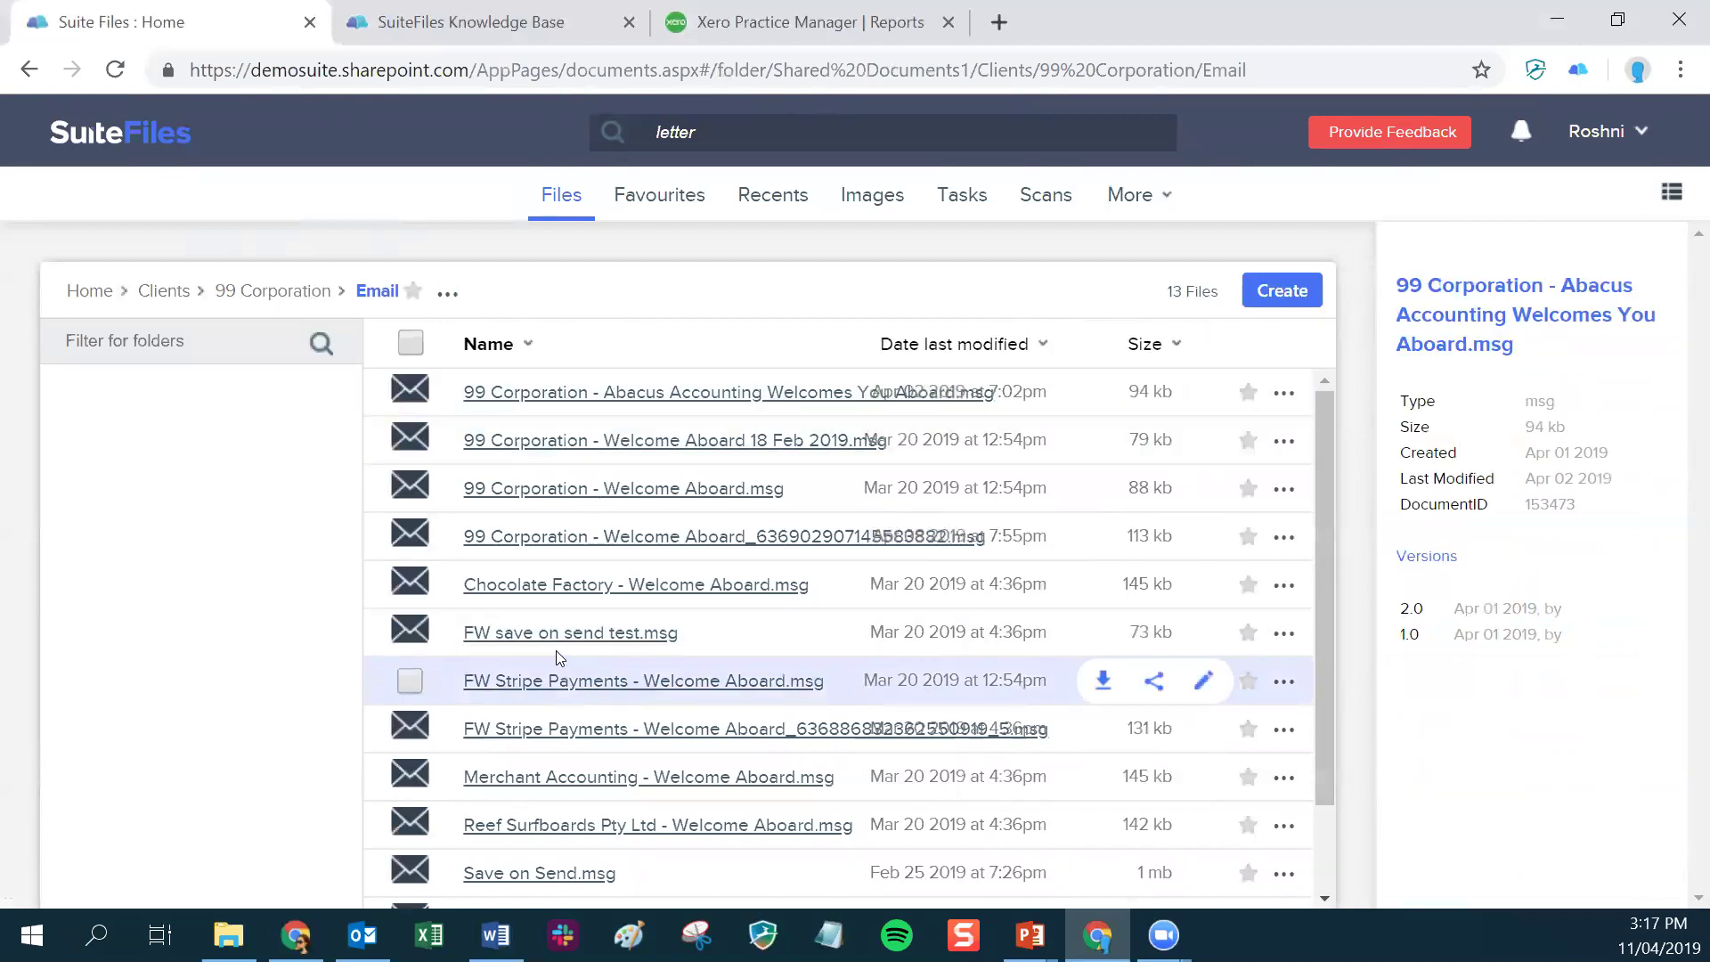
click(789, 395)
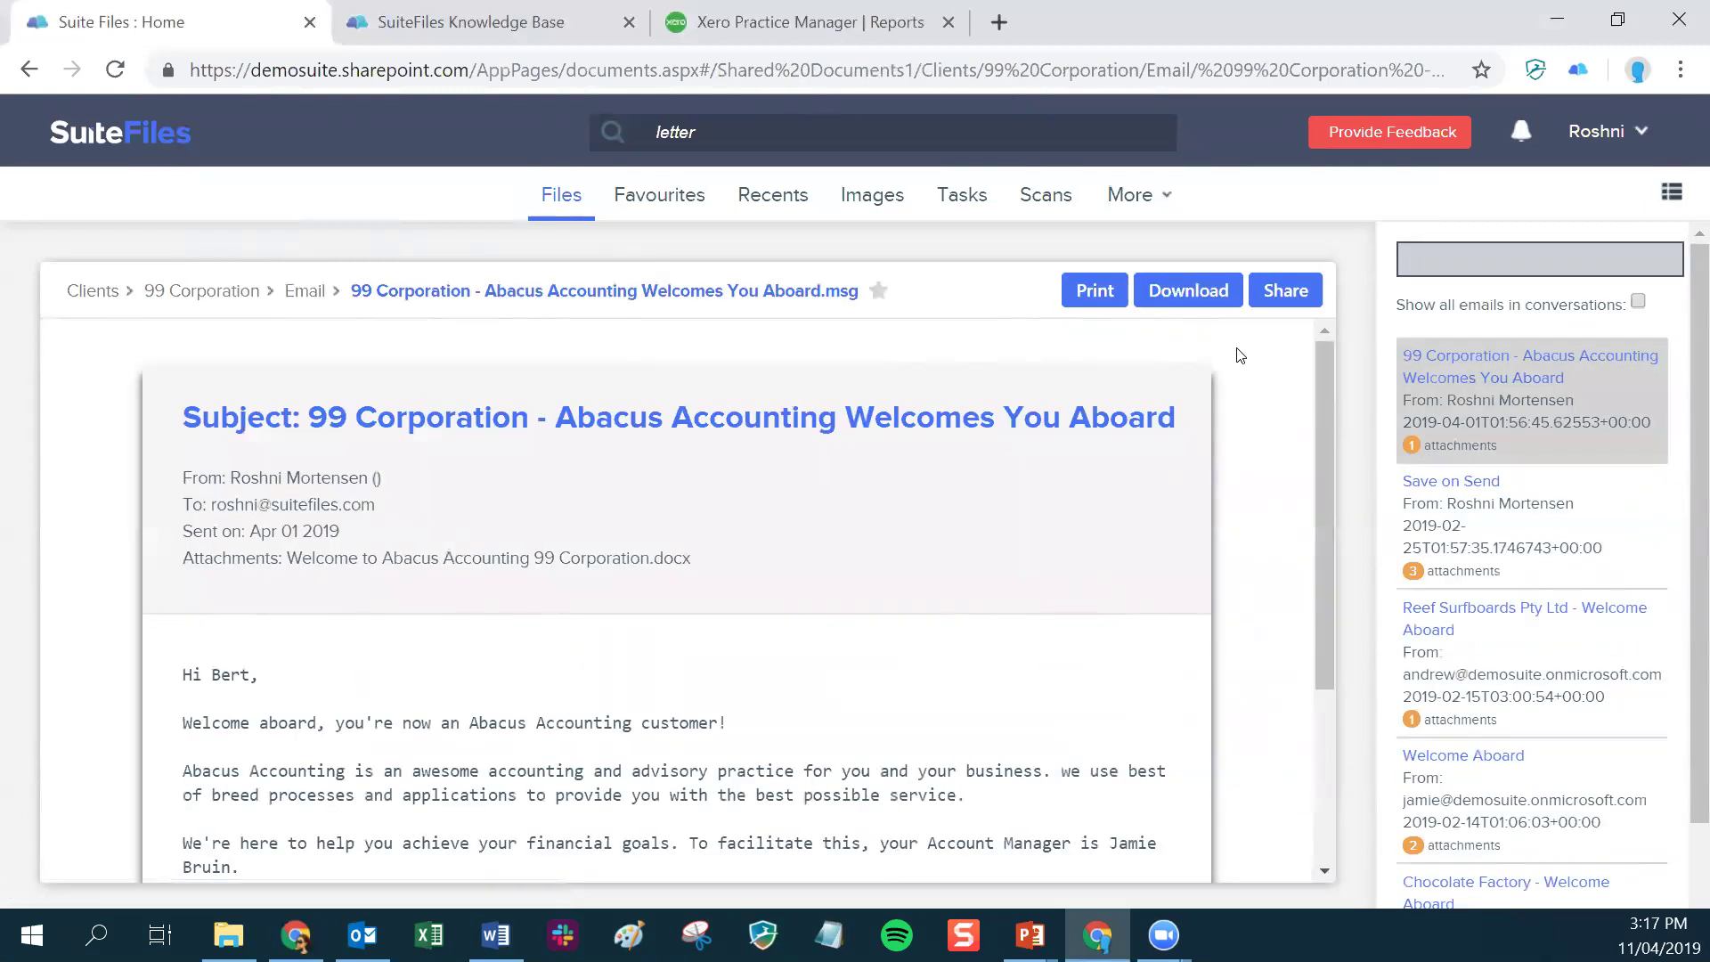
scroll(1534, 728, down, 2)
scroll(1534, 729, up, 2)
- Switch to Outlook in full-screen size, find the client Carols Cupcake Emporium in SuiteFiles, and open its Correspondence folder
click(363, 934)
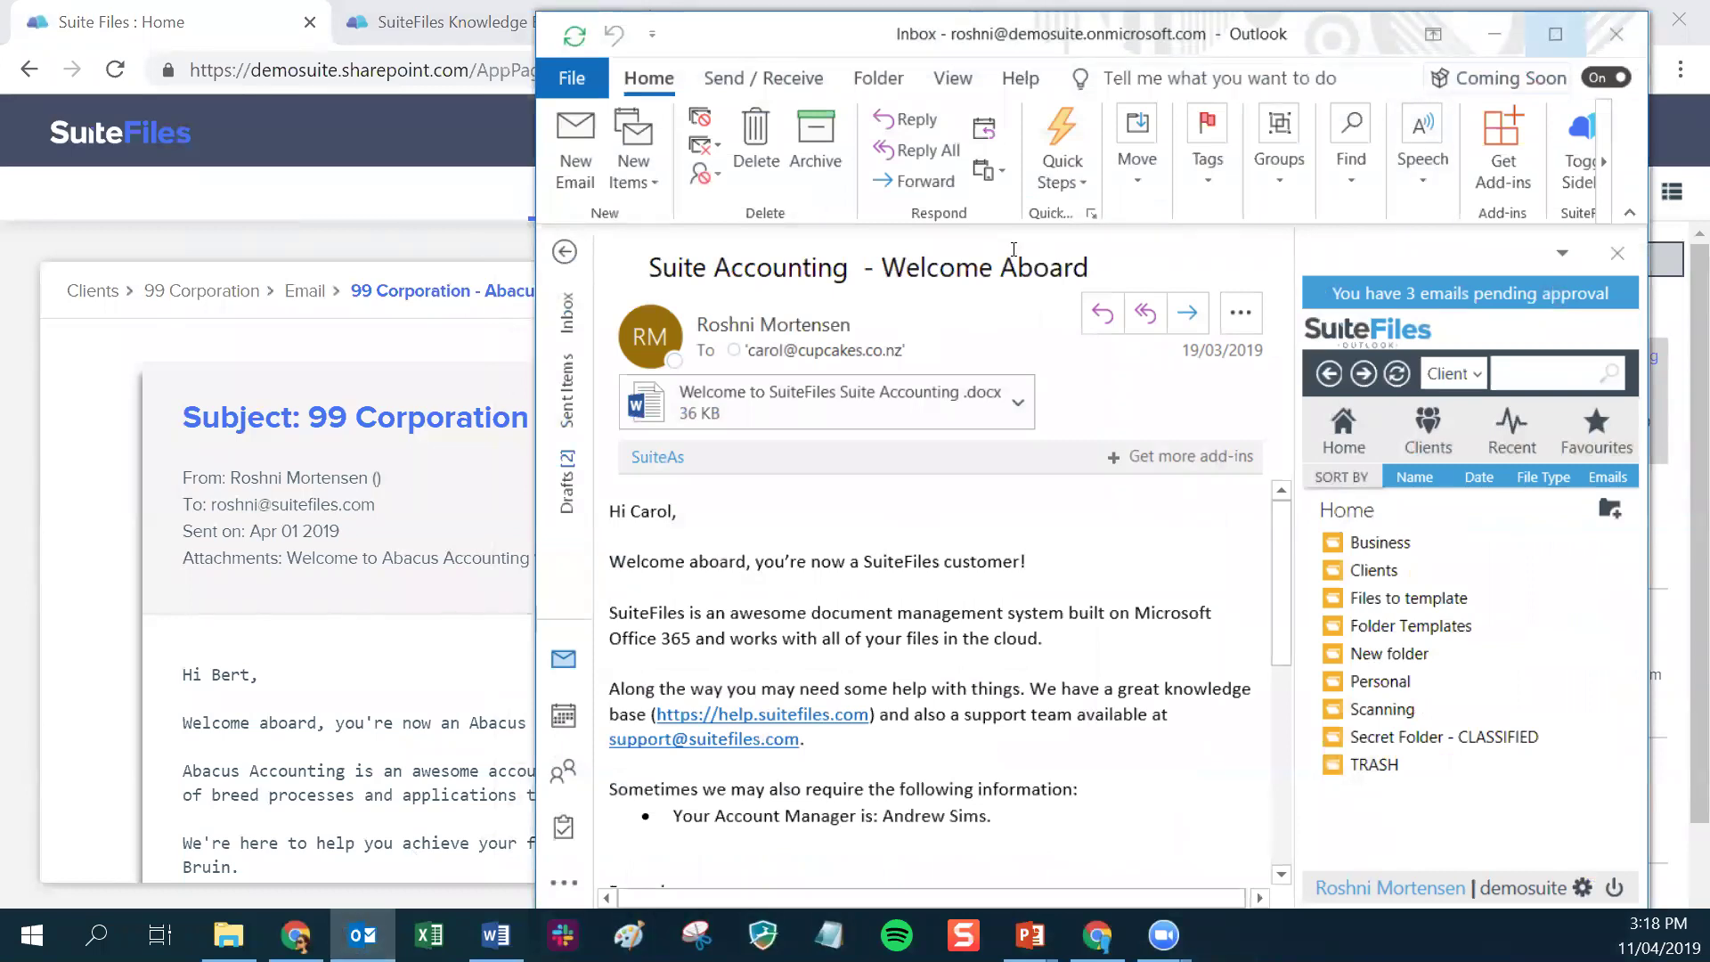
key(super+Up)
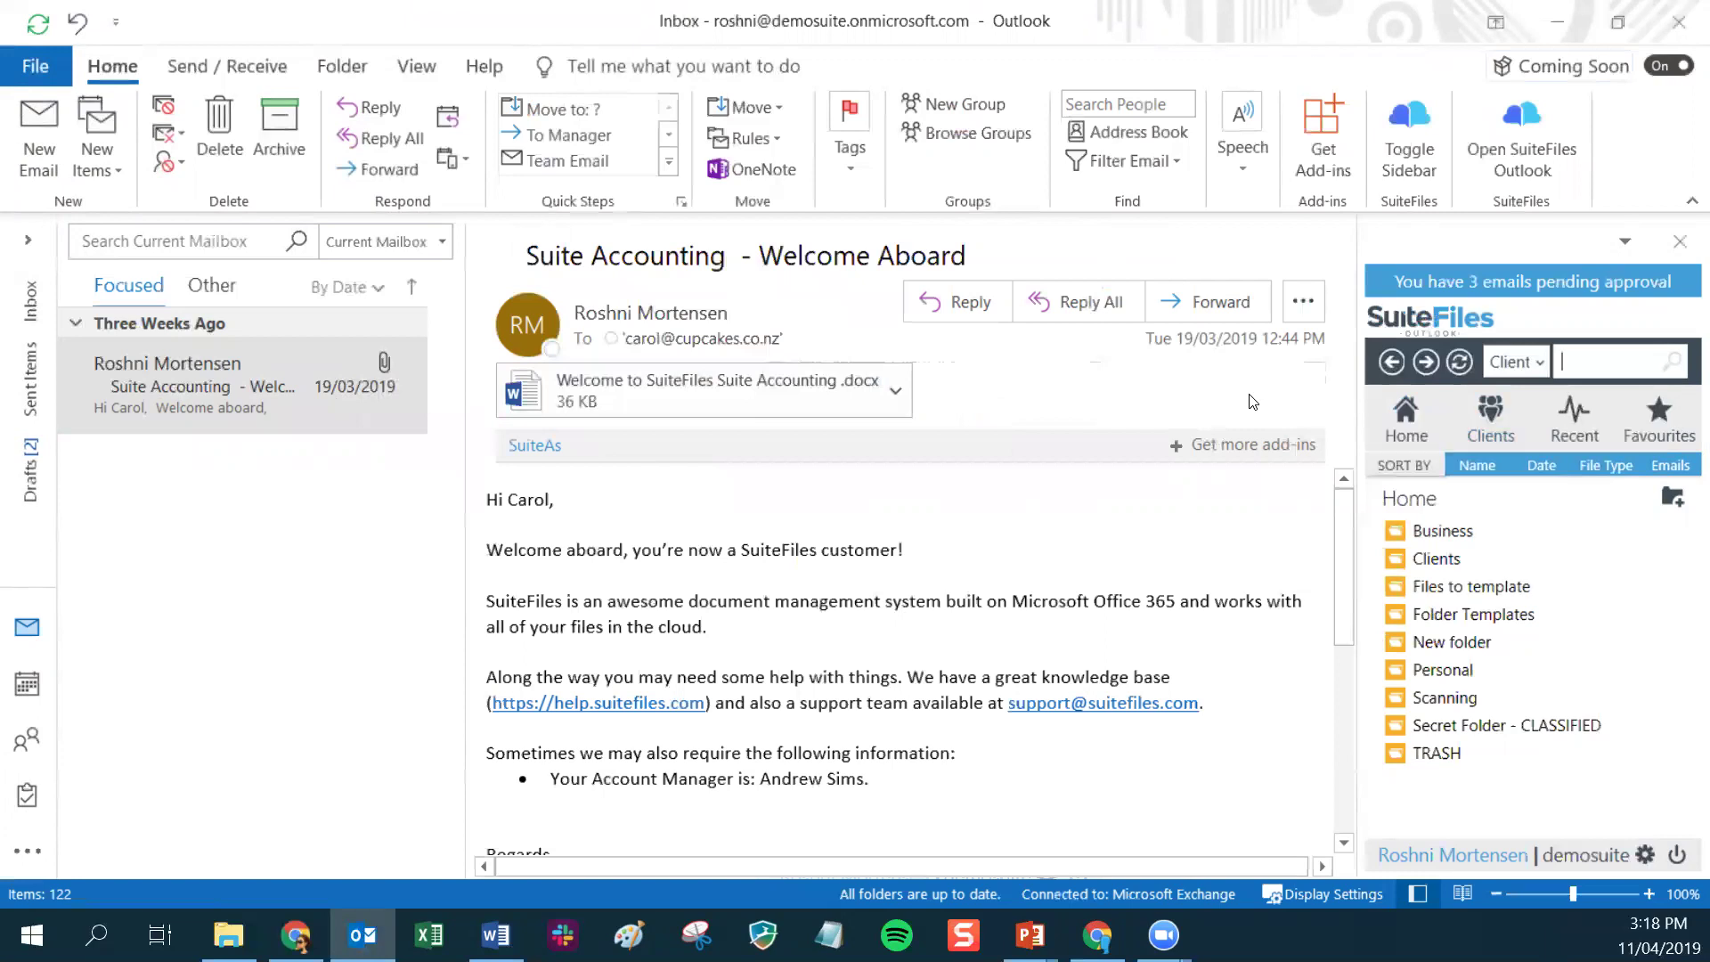
text(carol)
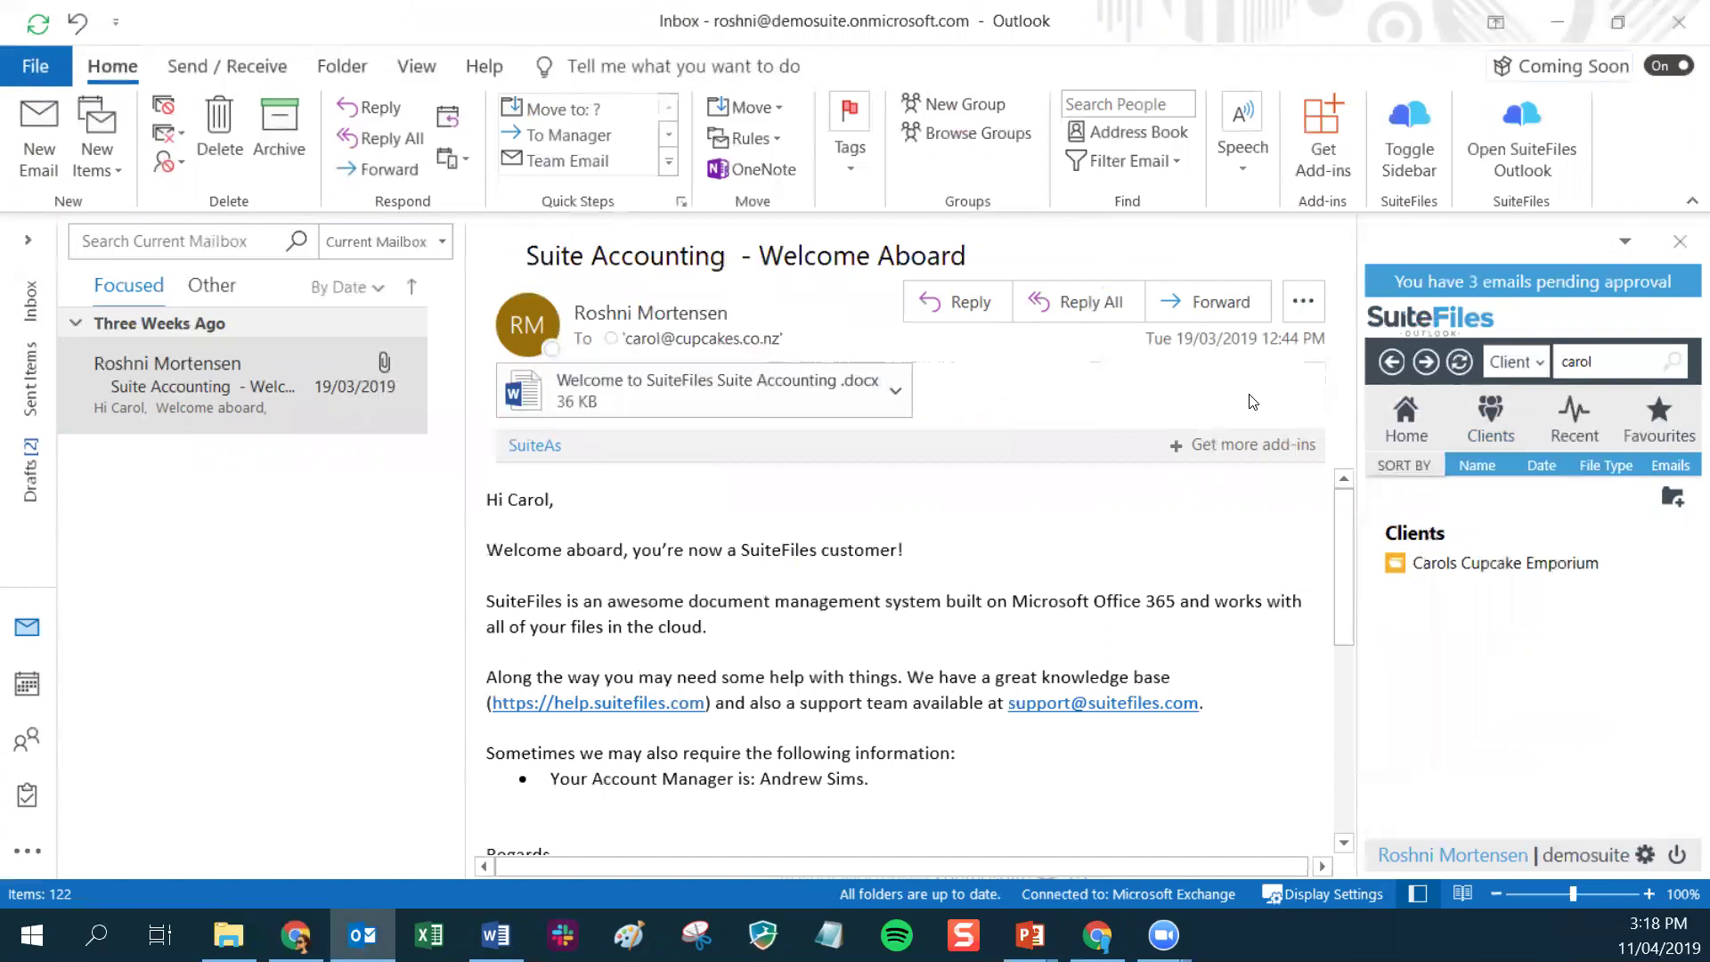
click(1424, 607)
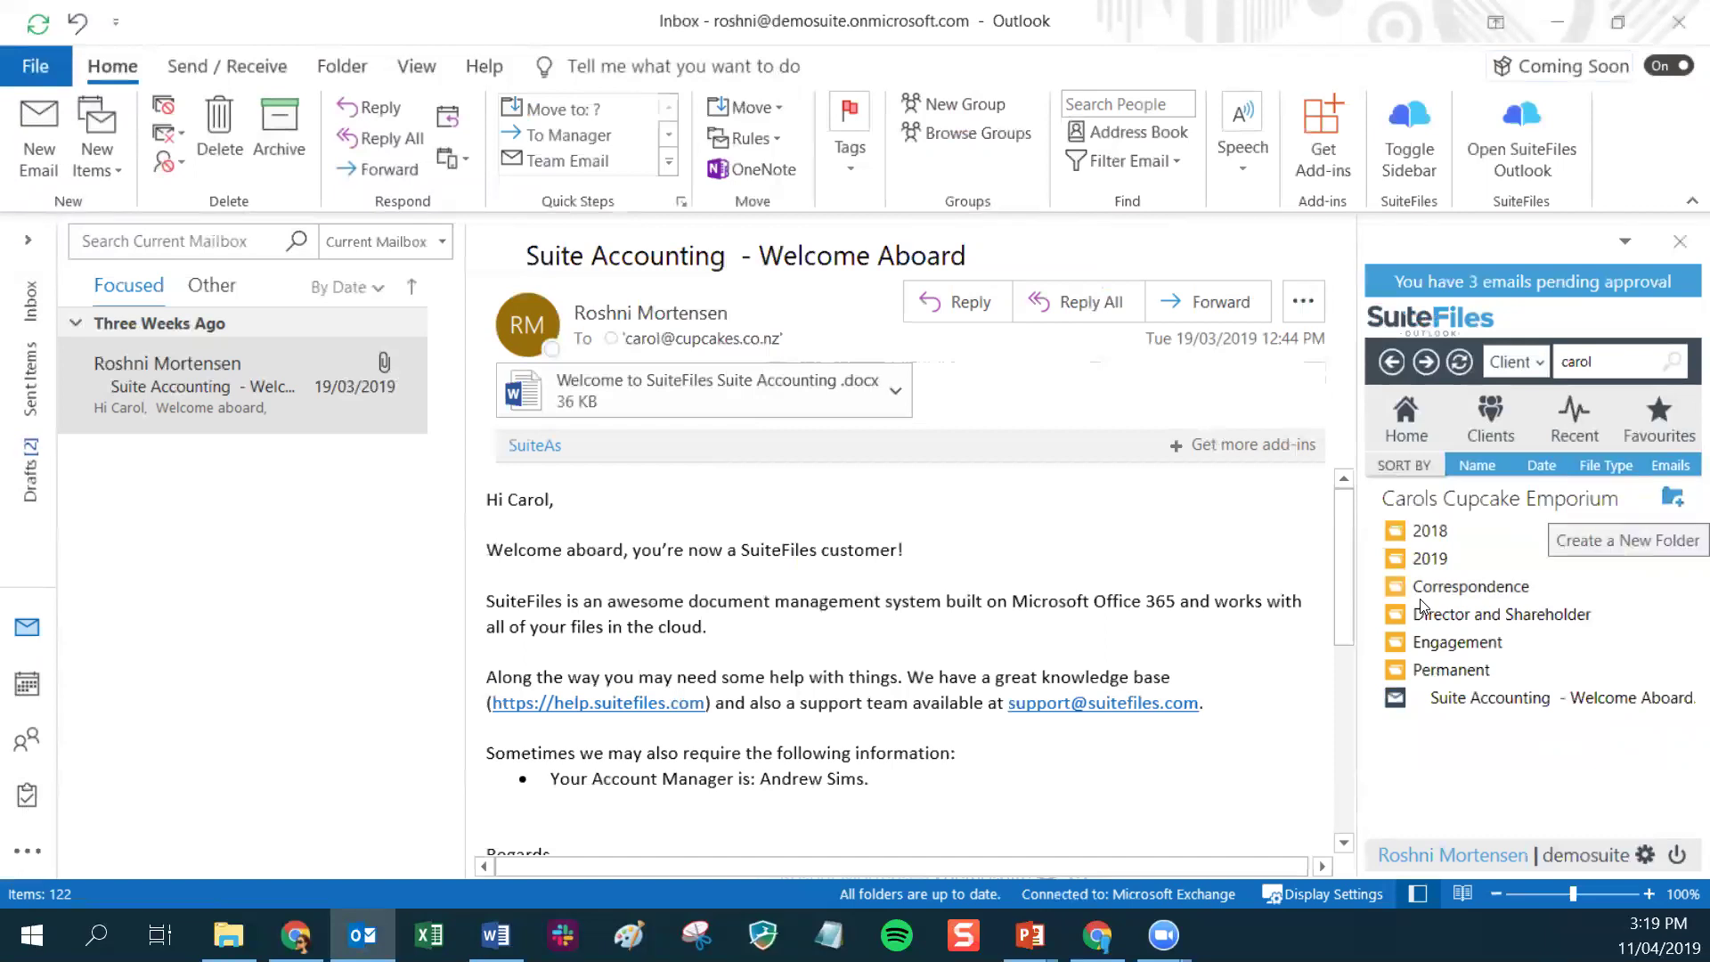
click(1420, 597)
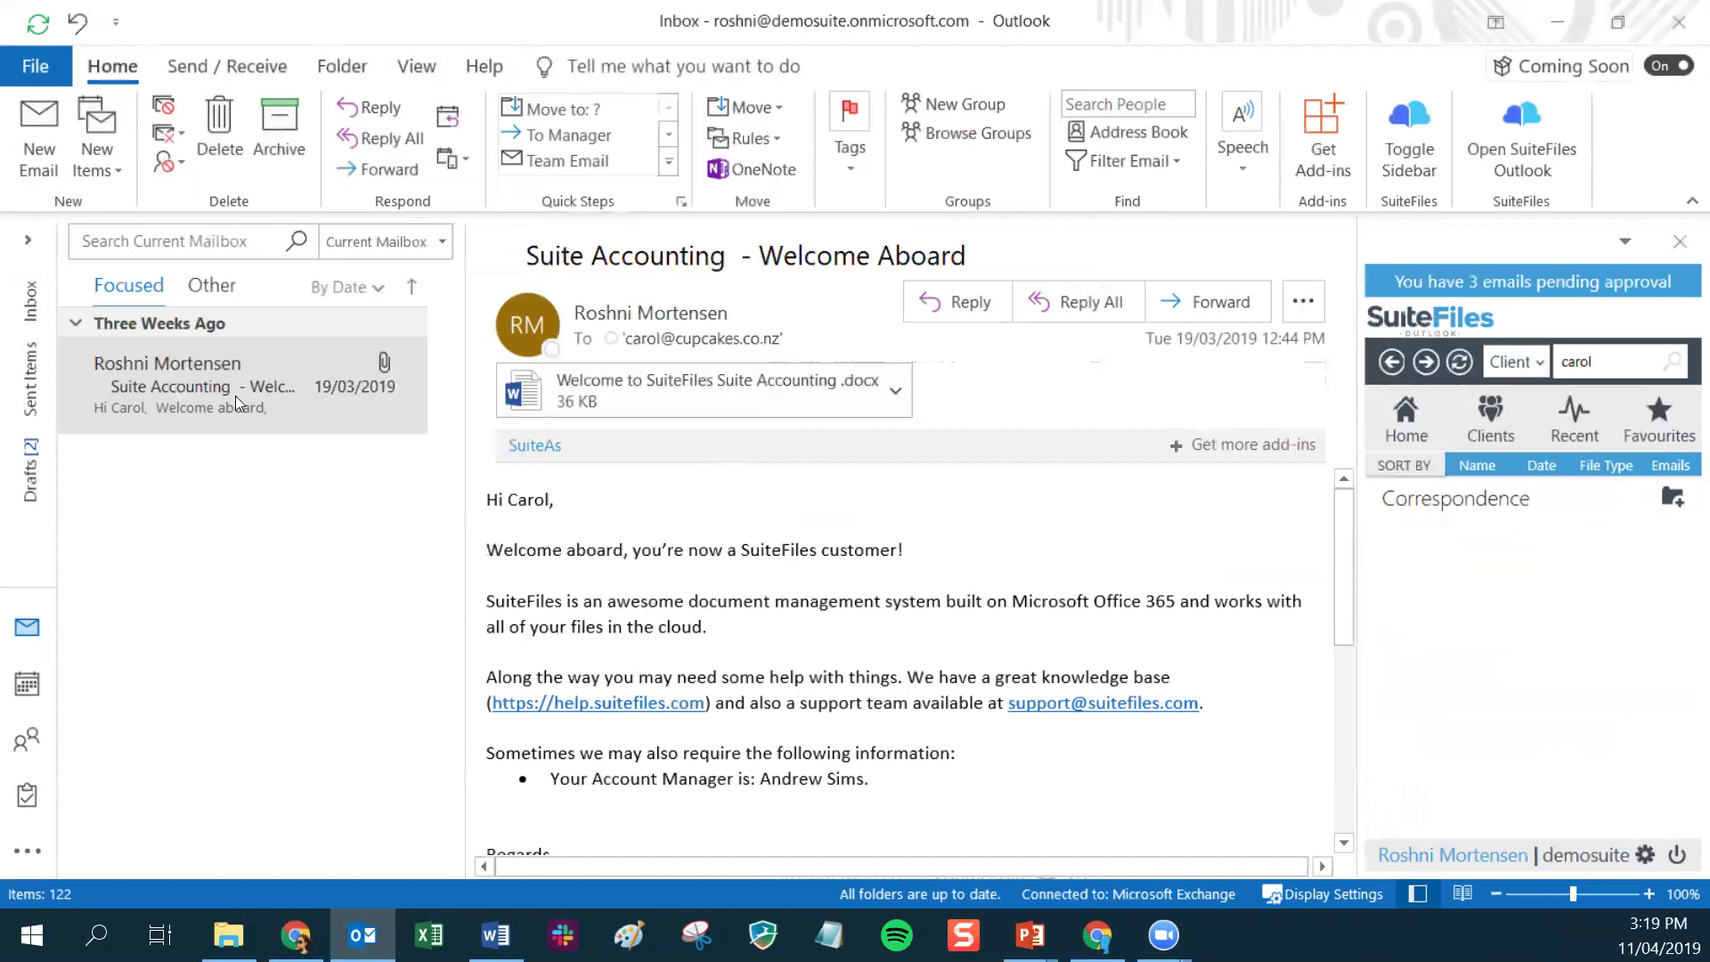
- Save the "Suite Accounting - Welcome Aboard" email and its Word attachment separately into the Correspondence folder
drag(213, 376, 1493, 668)
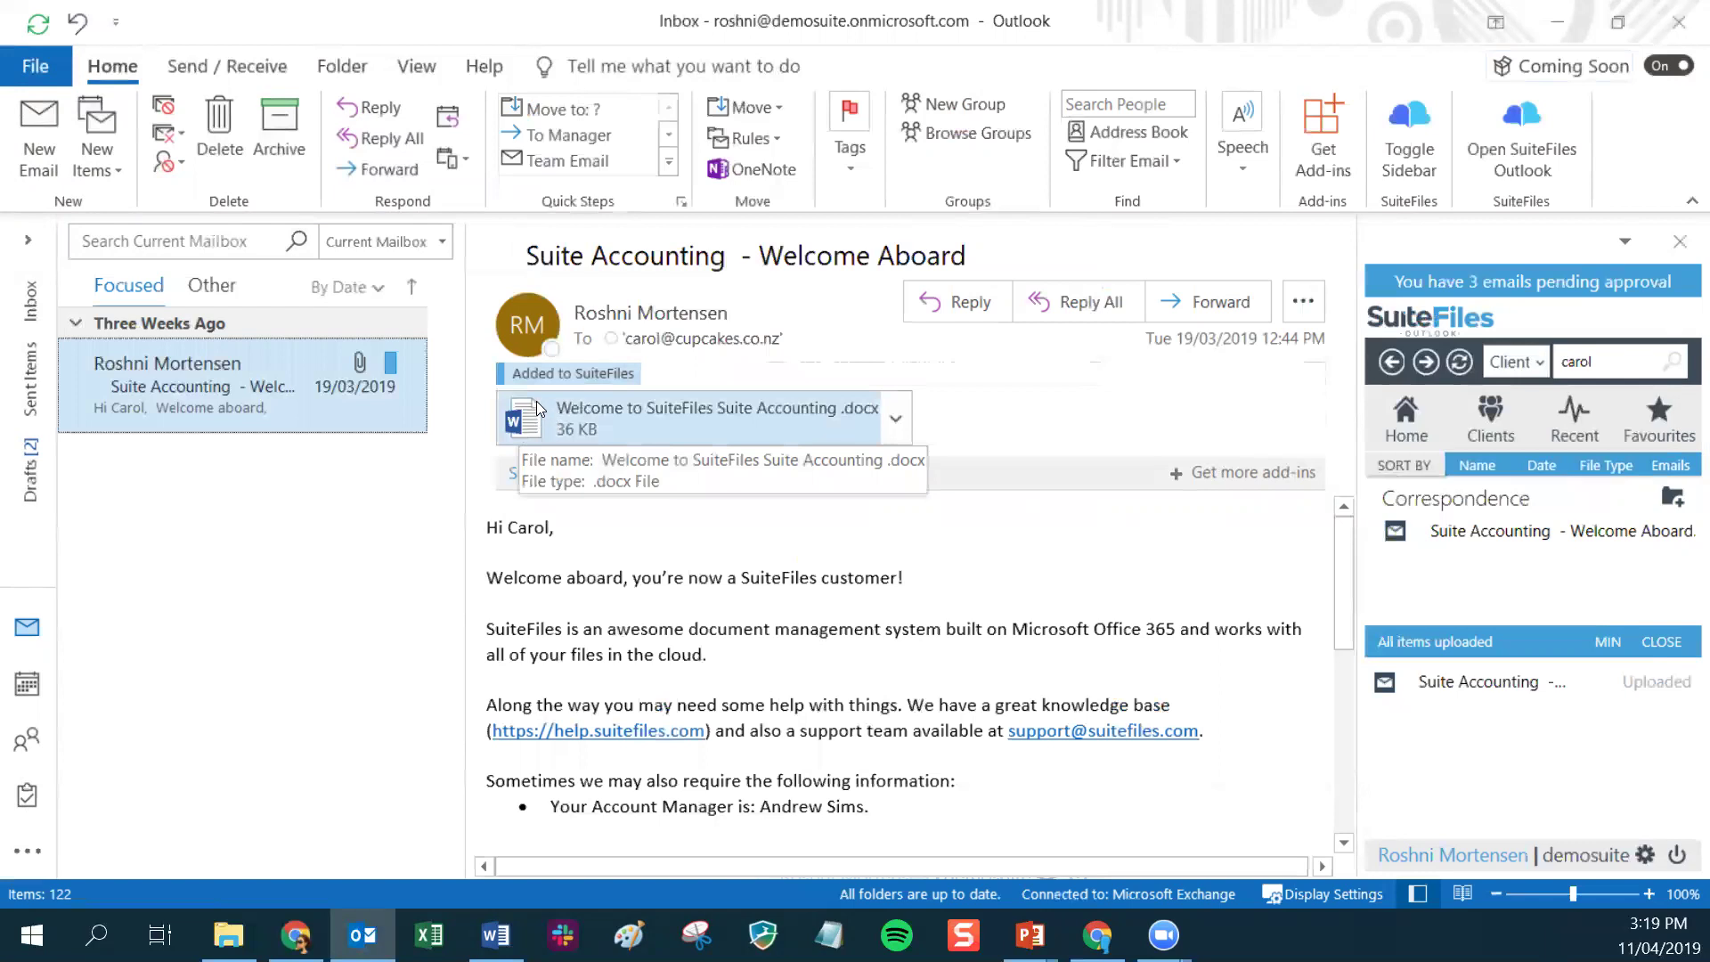
drag(529, 421, 1118, 412)
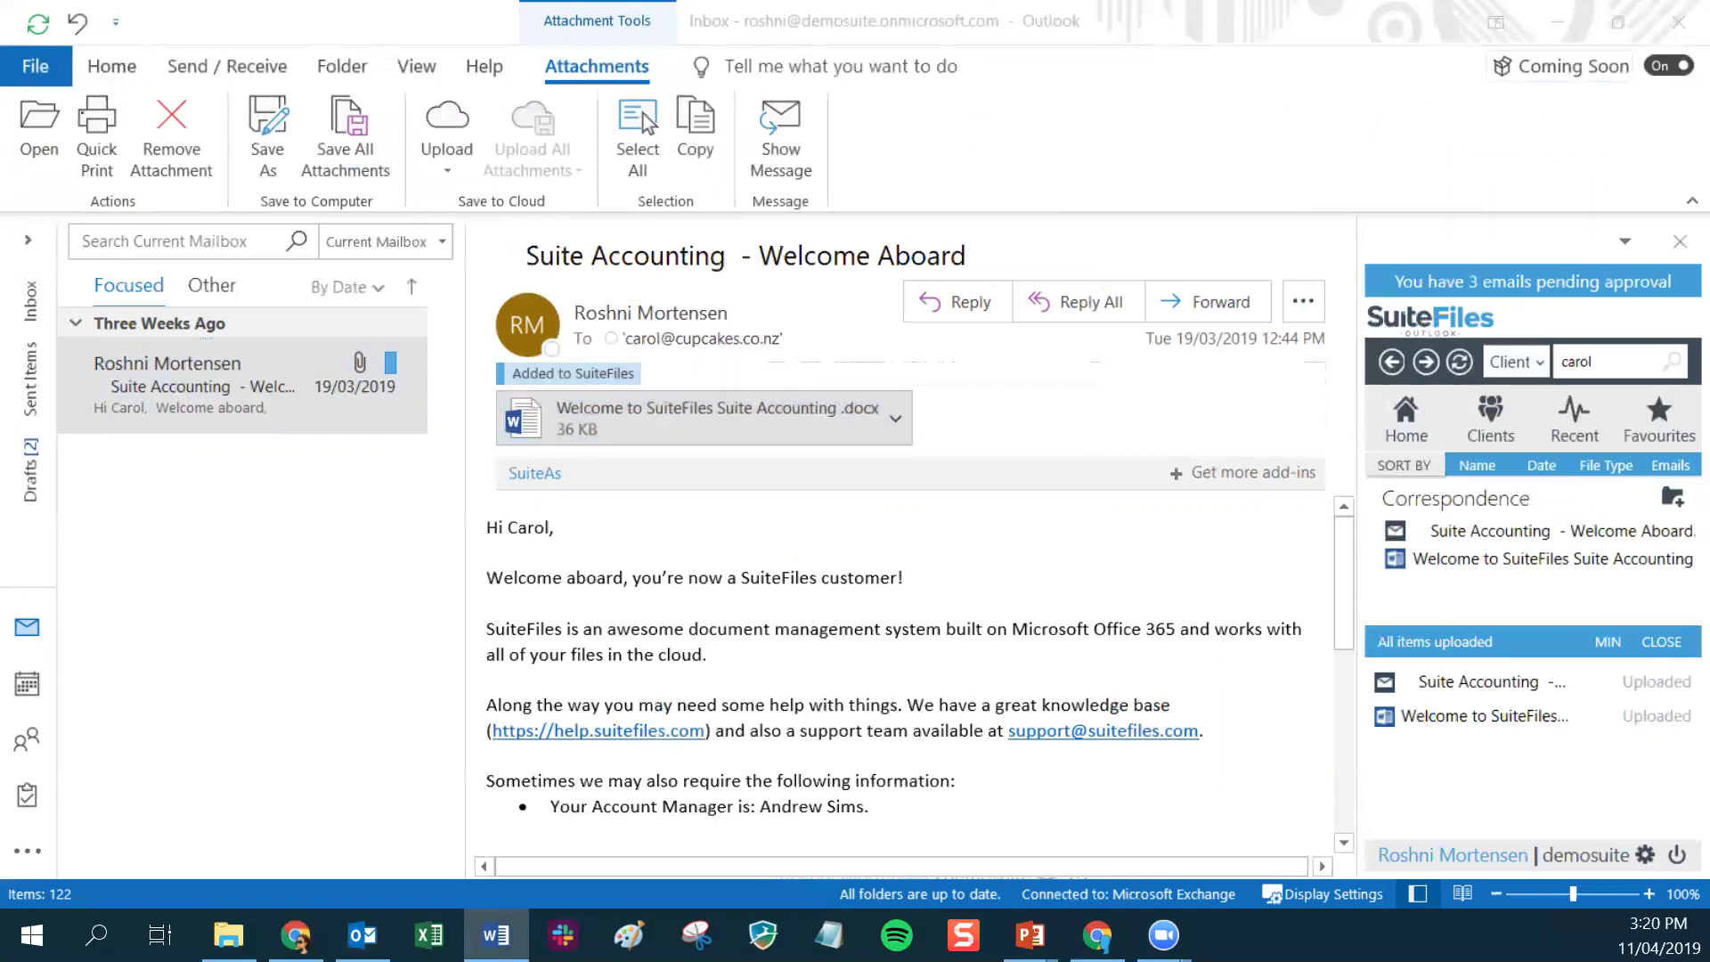
- Shrink the Outlook window, open the Desktop folder in File Explorer beside it, and dismiss the finished upload list
click(1618, 21)
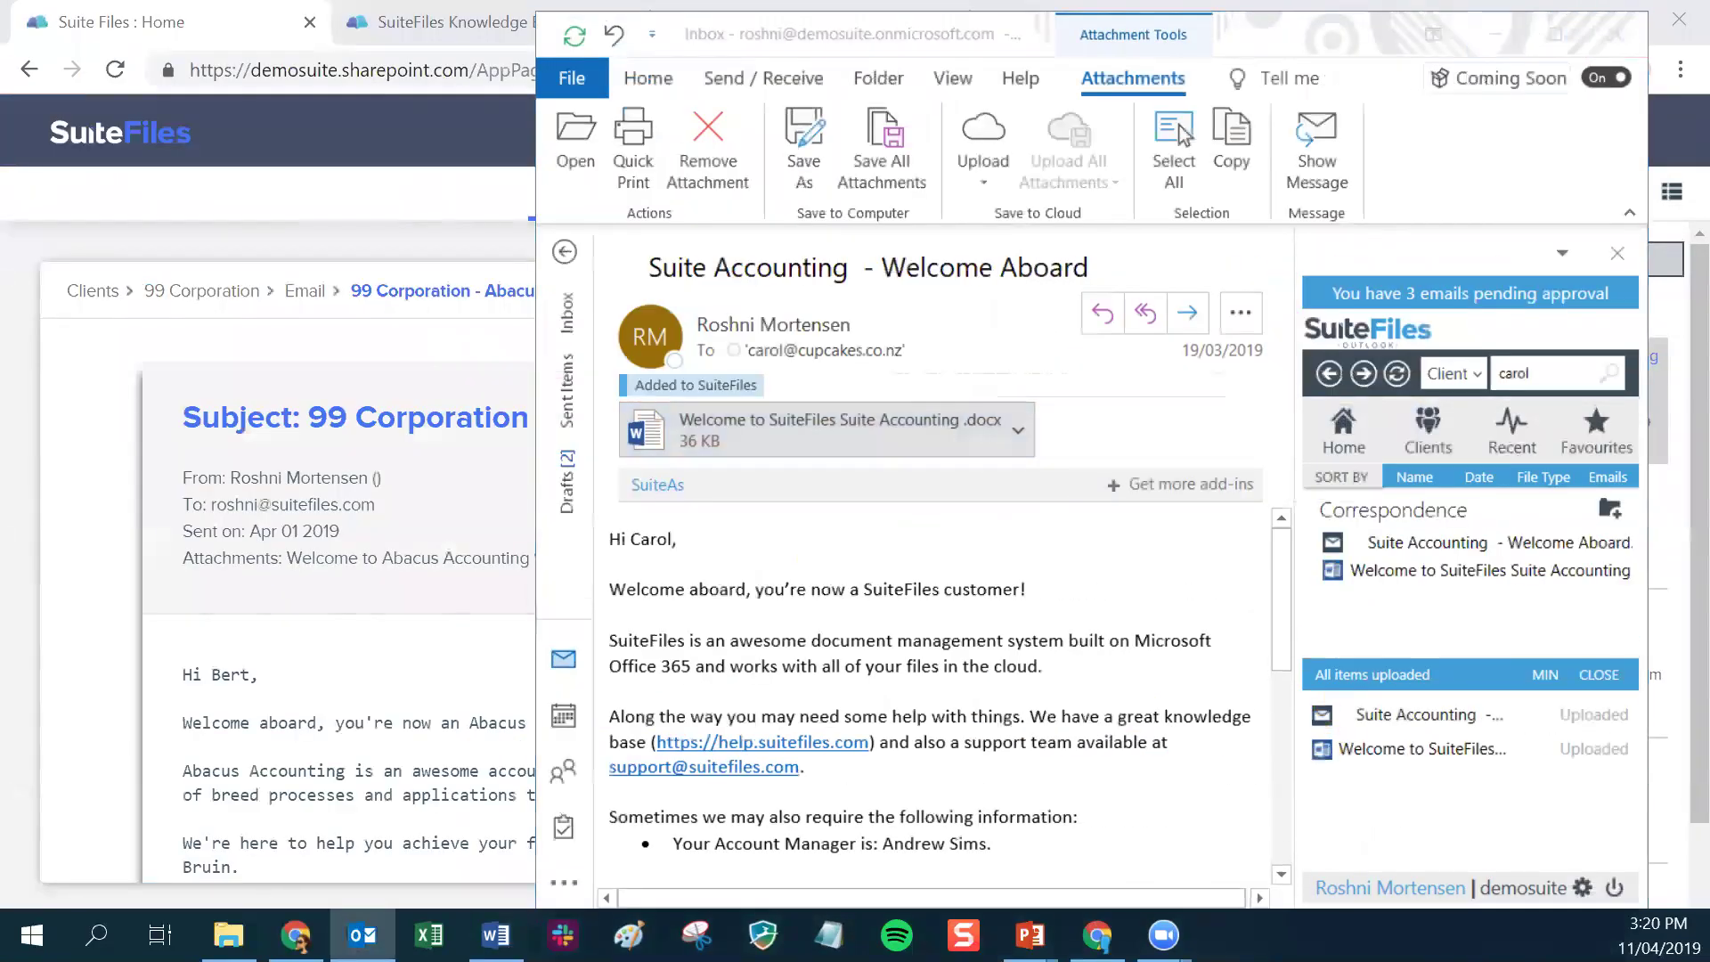
key(super+e)
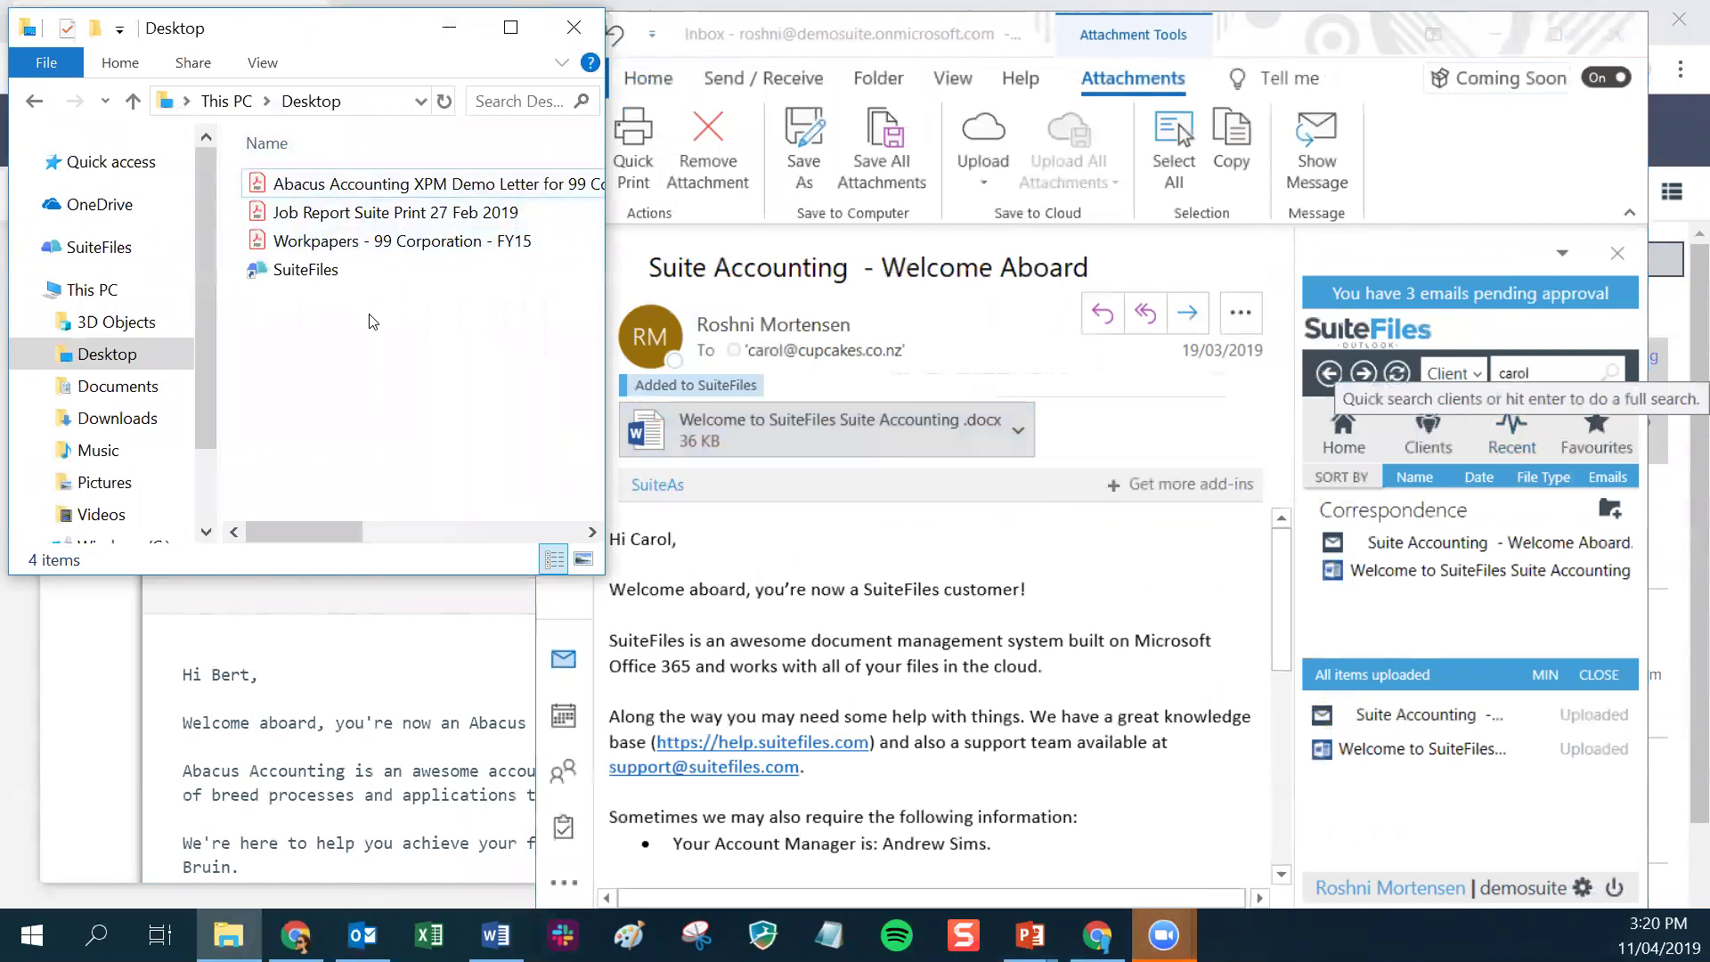
click(1596, 673)
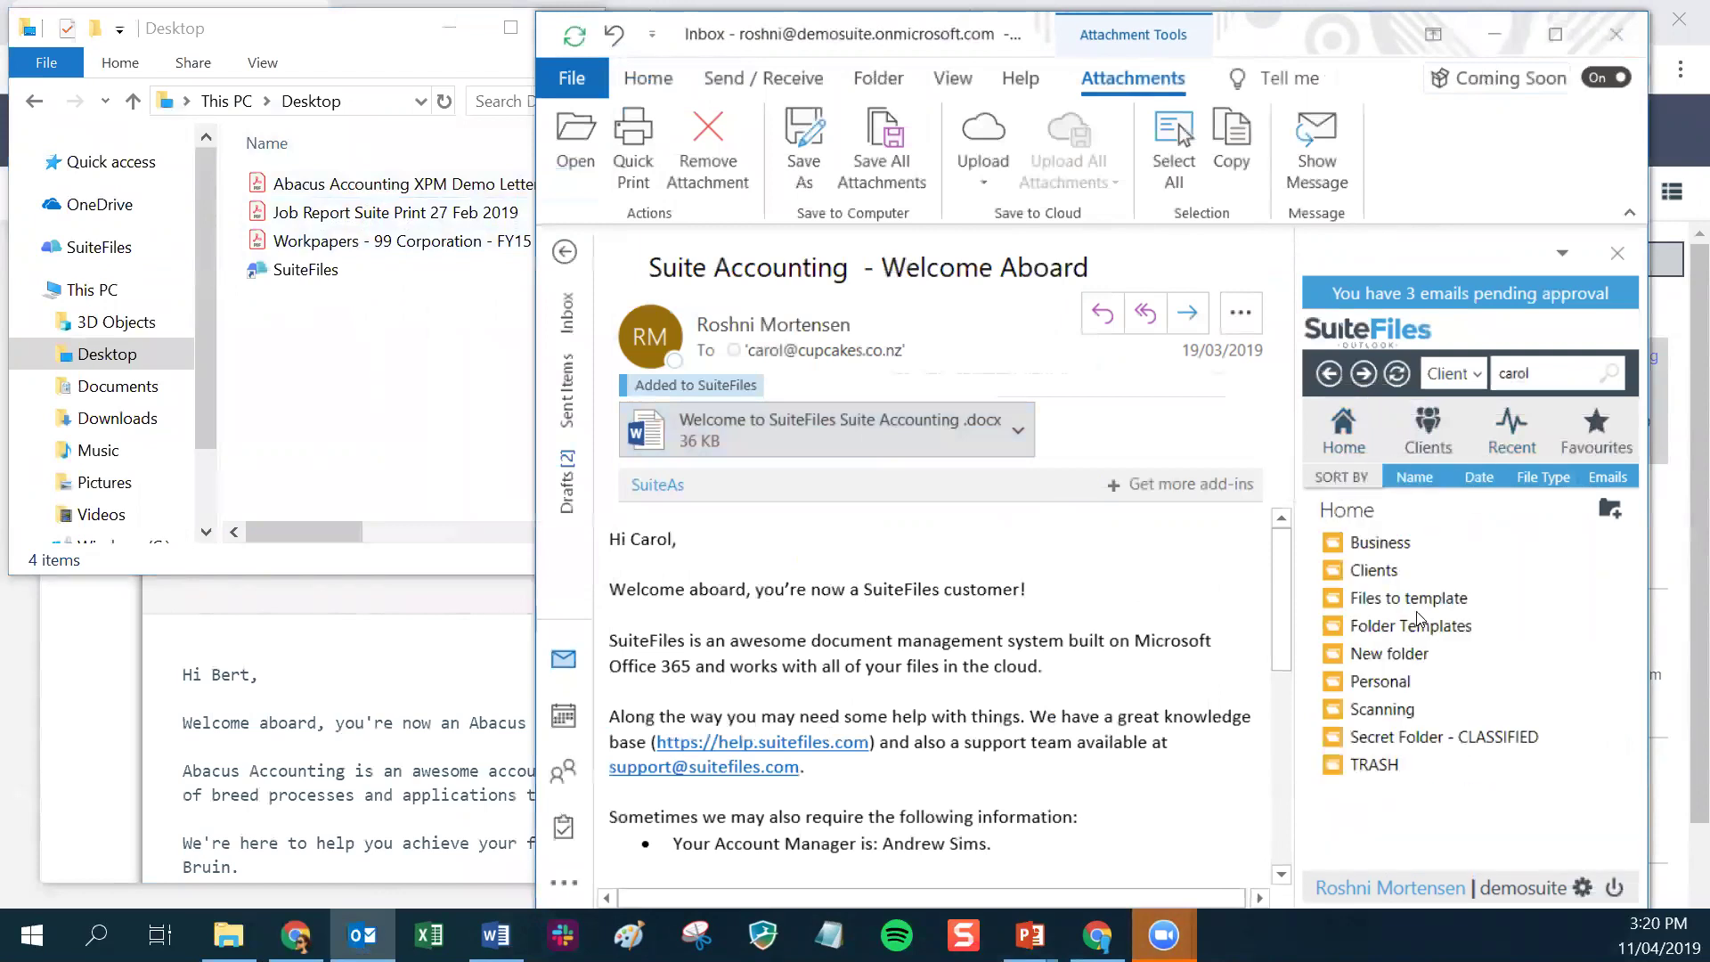
- Upload "Job Report Suite Print 27 Feb 2019" from the Desktop to the Jobs folder of 99 Corporation, and dismiss the upload list
click(1373, 570)
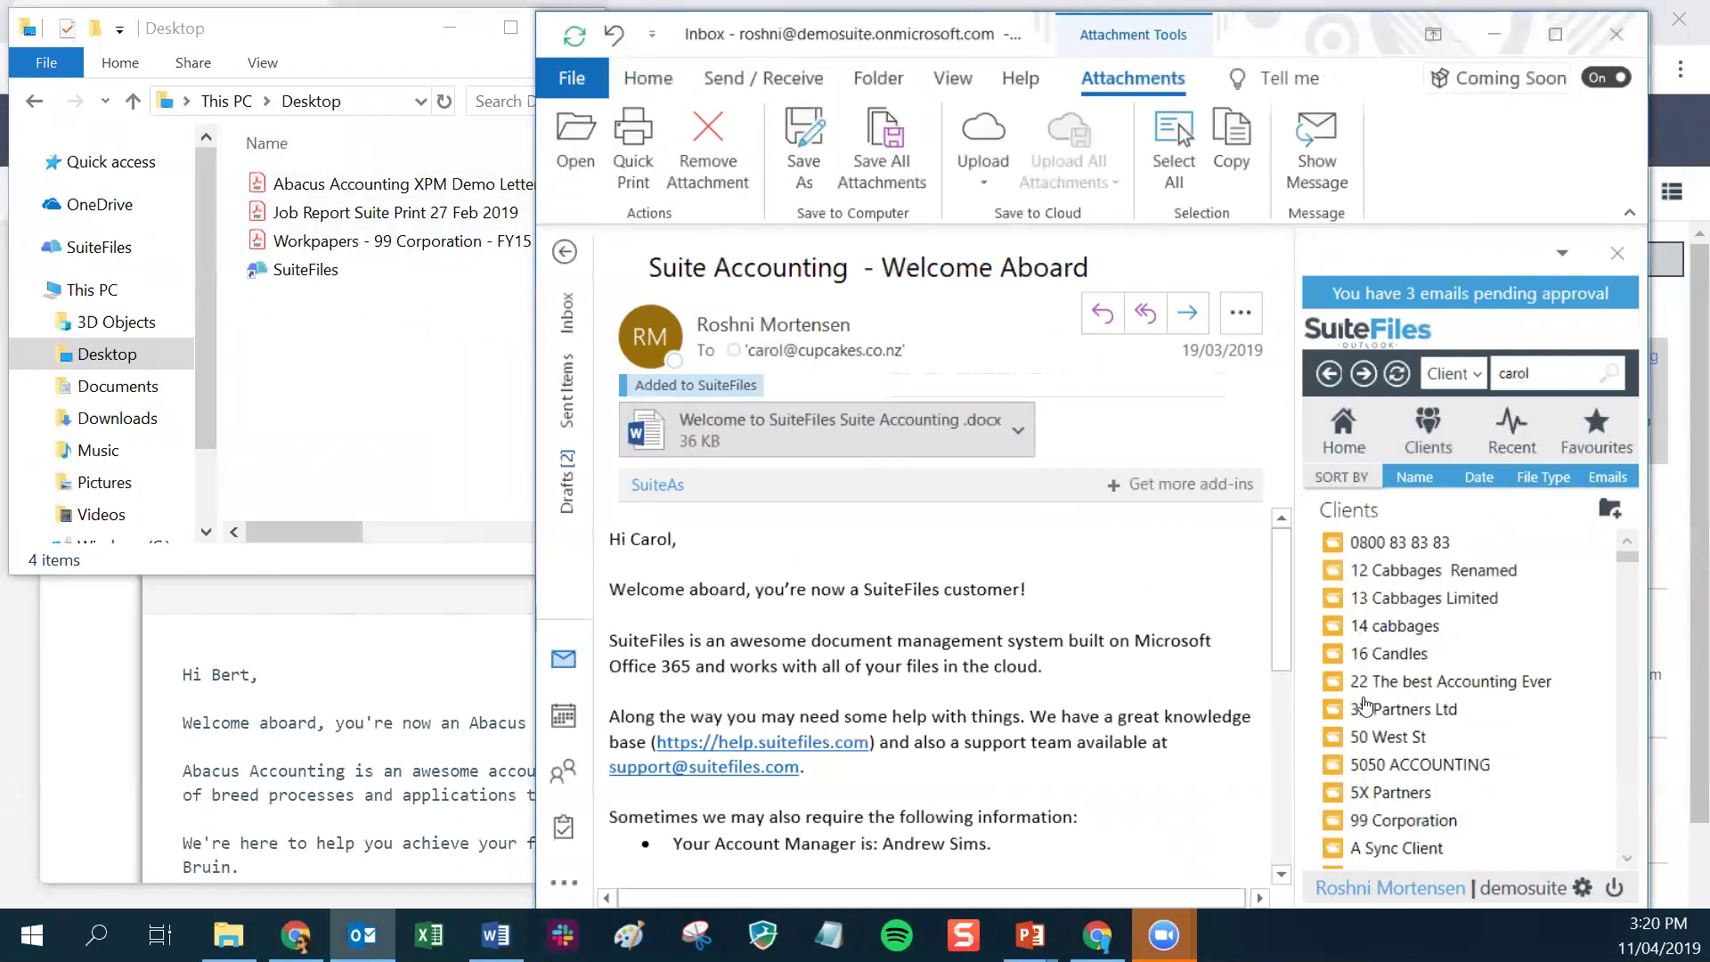
scroll(1356, 720, down, 2)
click(1335, 654)
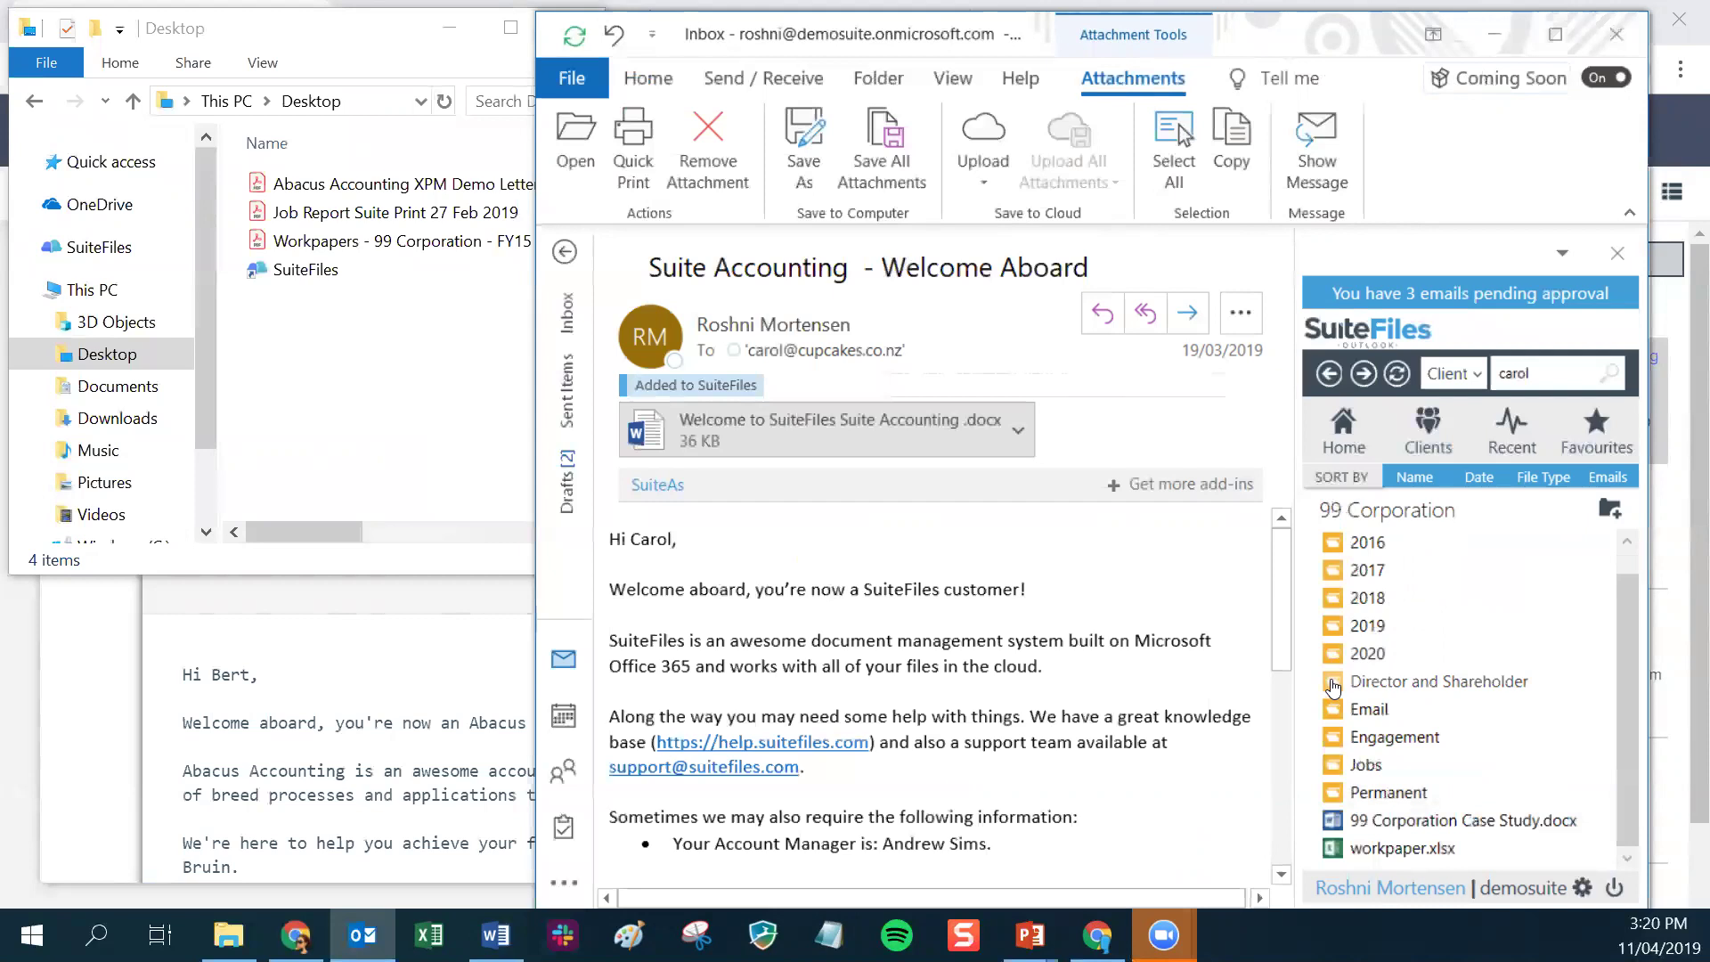
click(1336, 766)
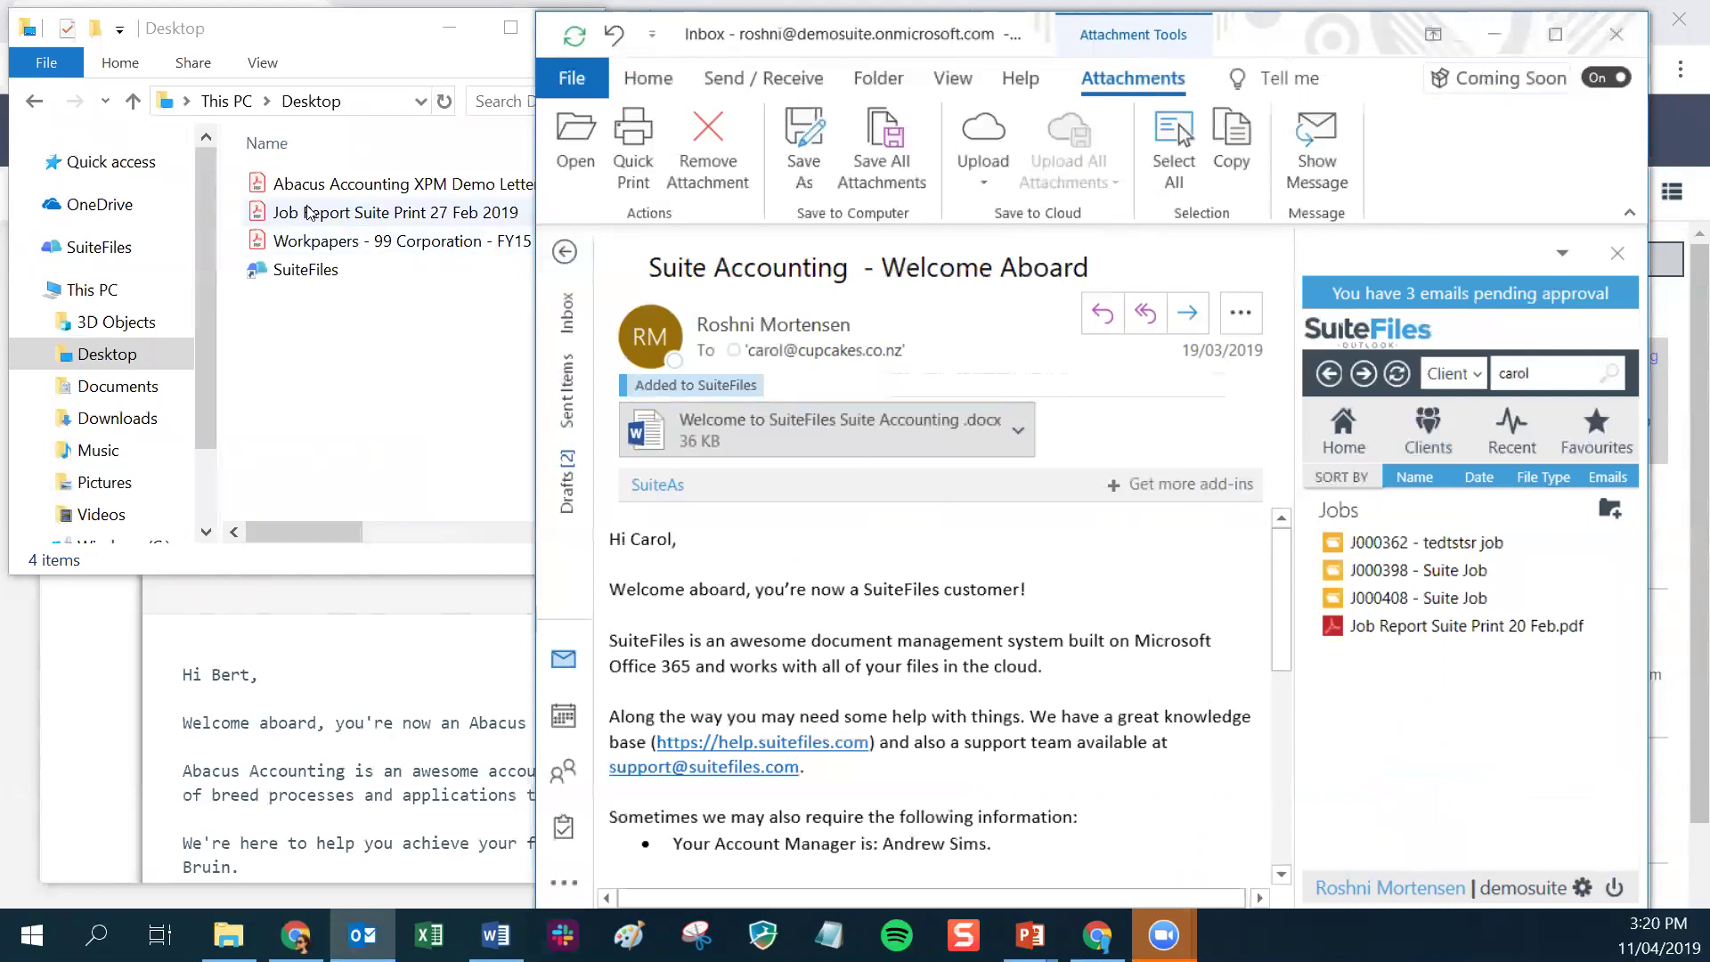
drag(290, 212, 1431, 615)
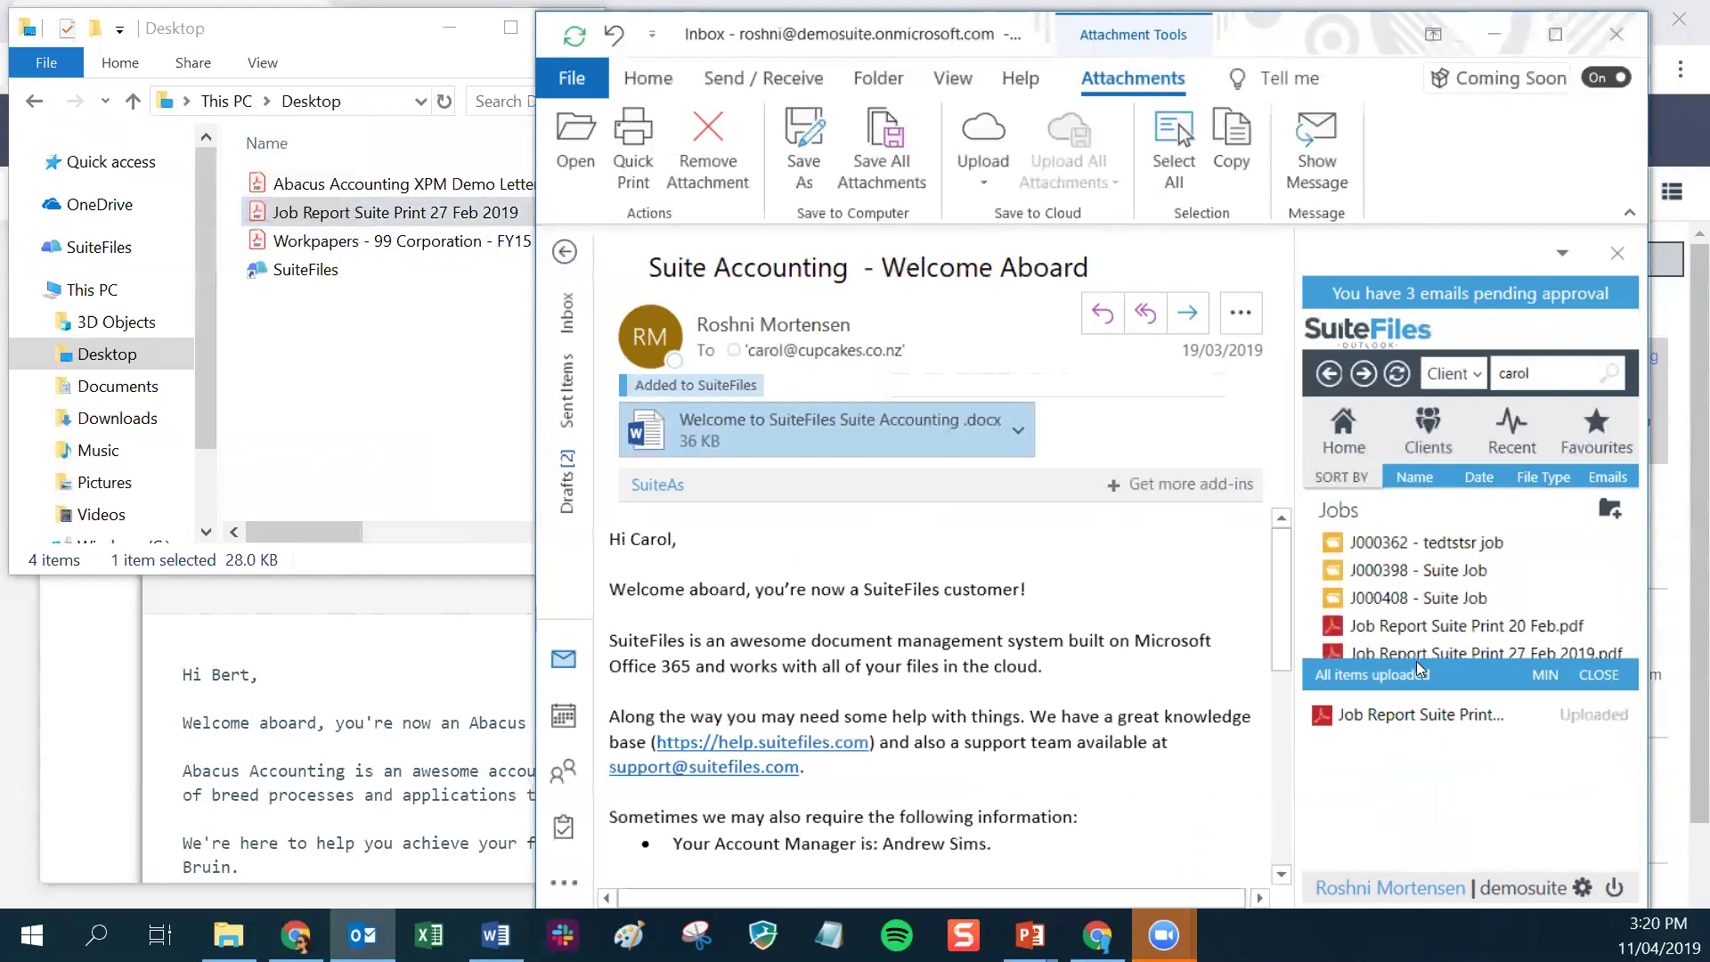
click(1601, 681)
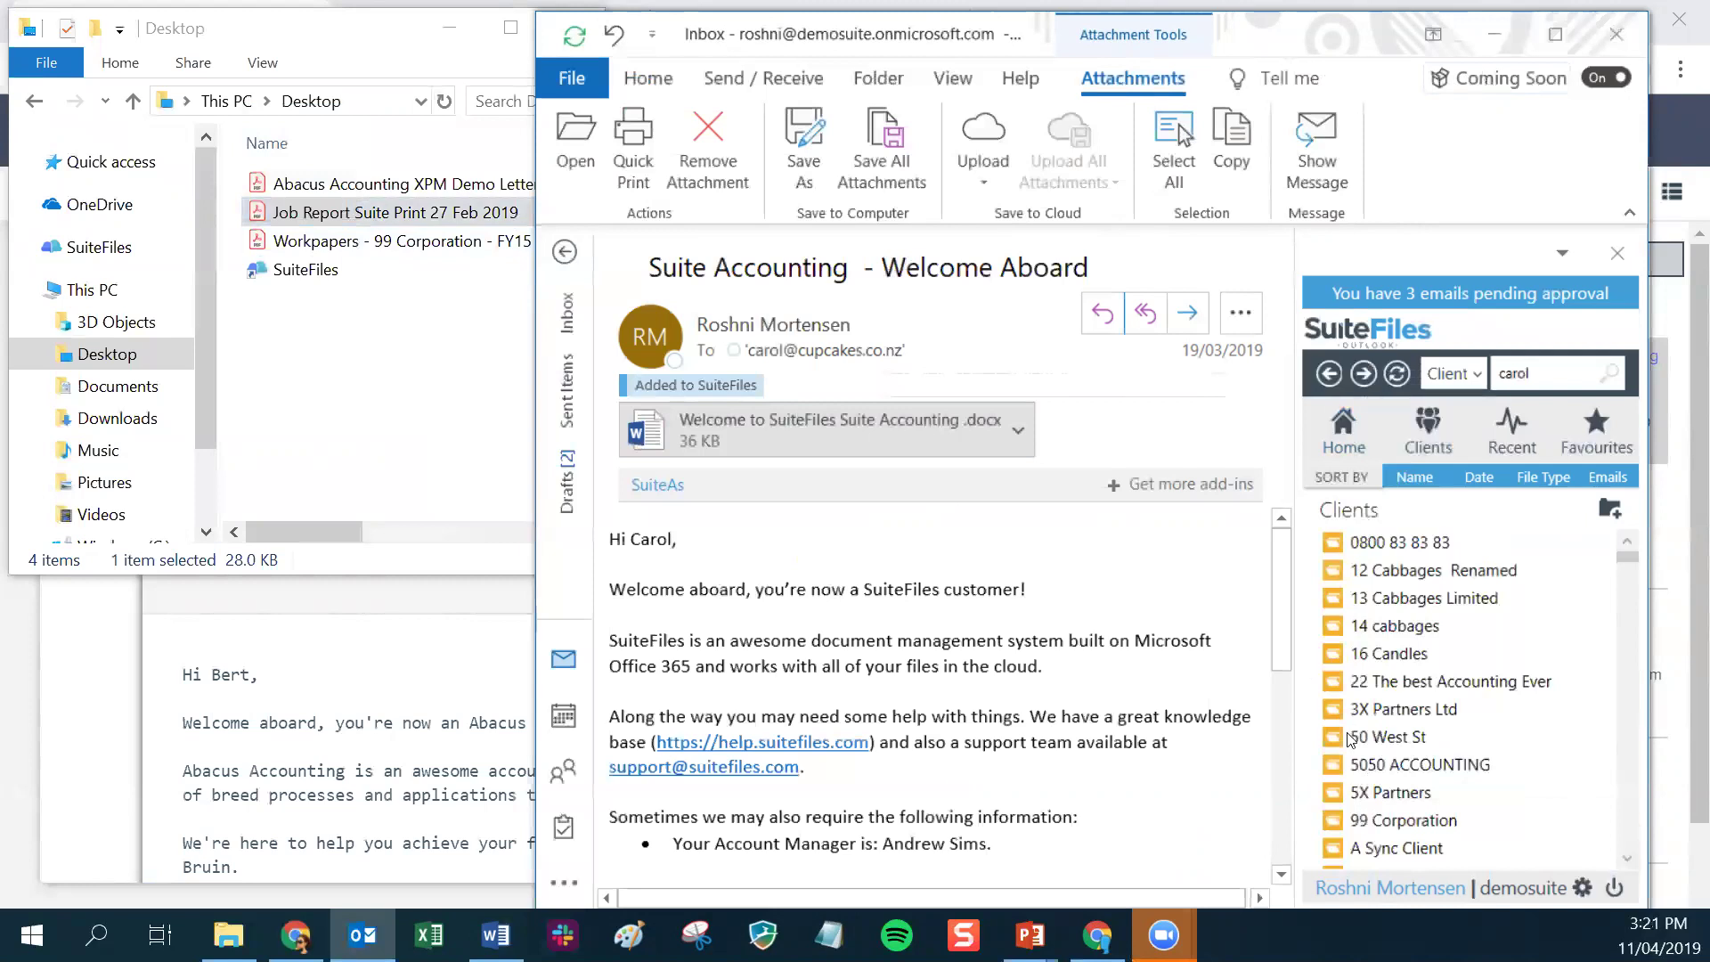
- Upload the Abacus Accounting XPM Demo Letter from the Desktop to the 2019 folder of client 16 Candles, and dismiss the upload list
click(1336, 654)
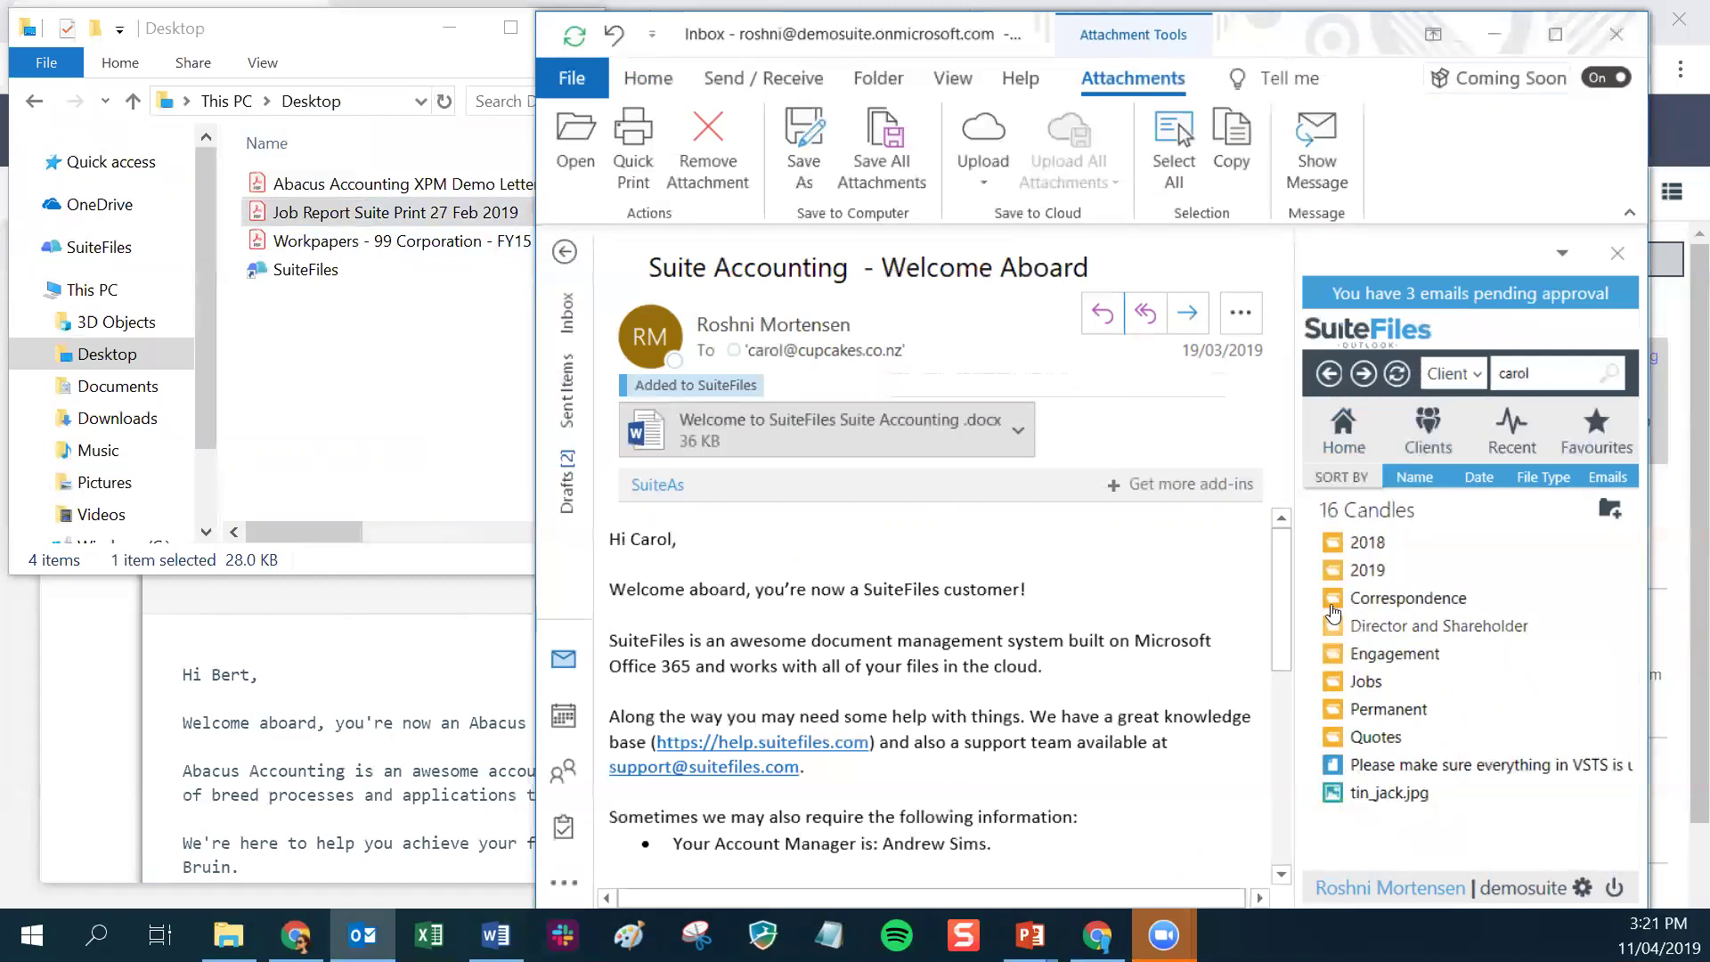
click(1334, 571)
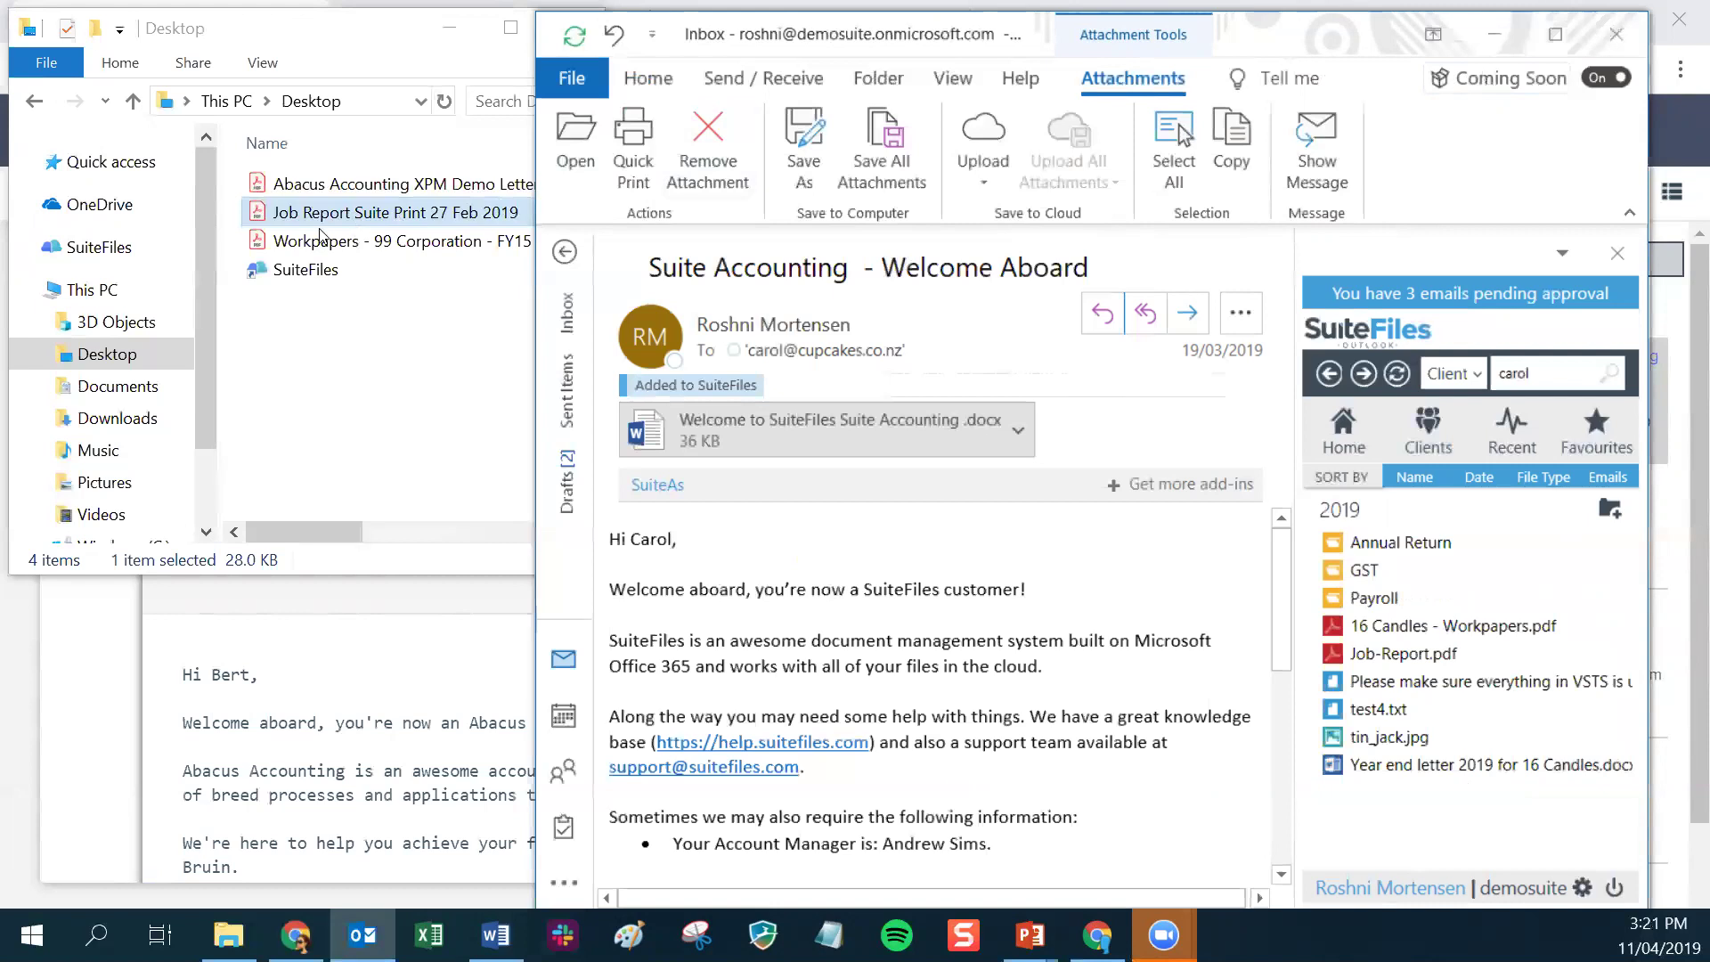
drag(374, 184, 1470, 824)
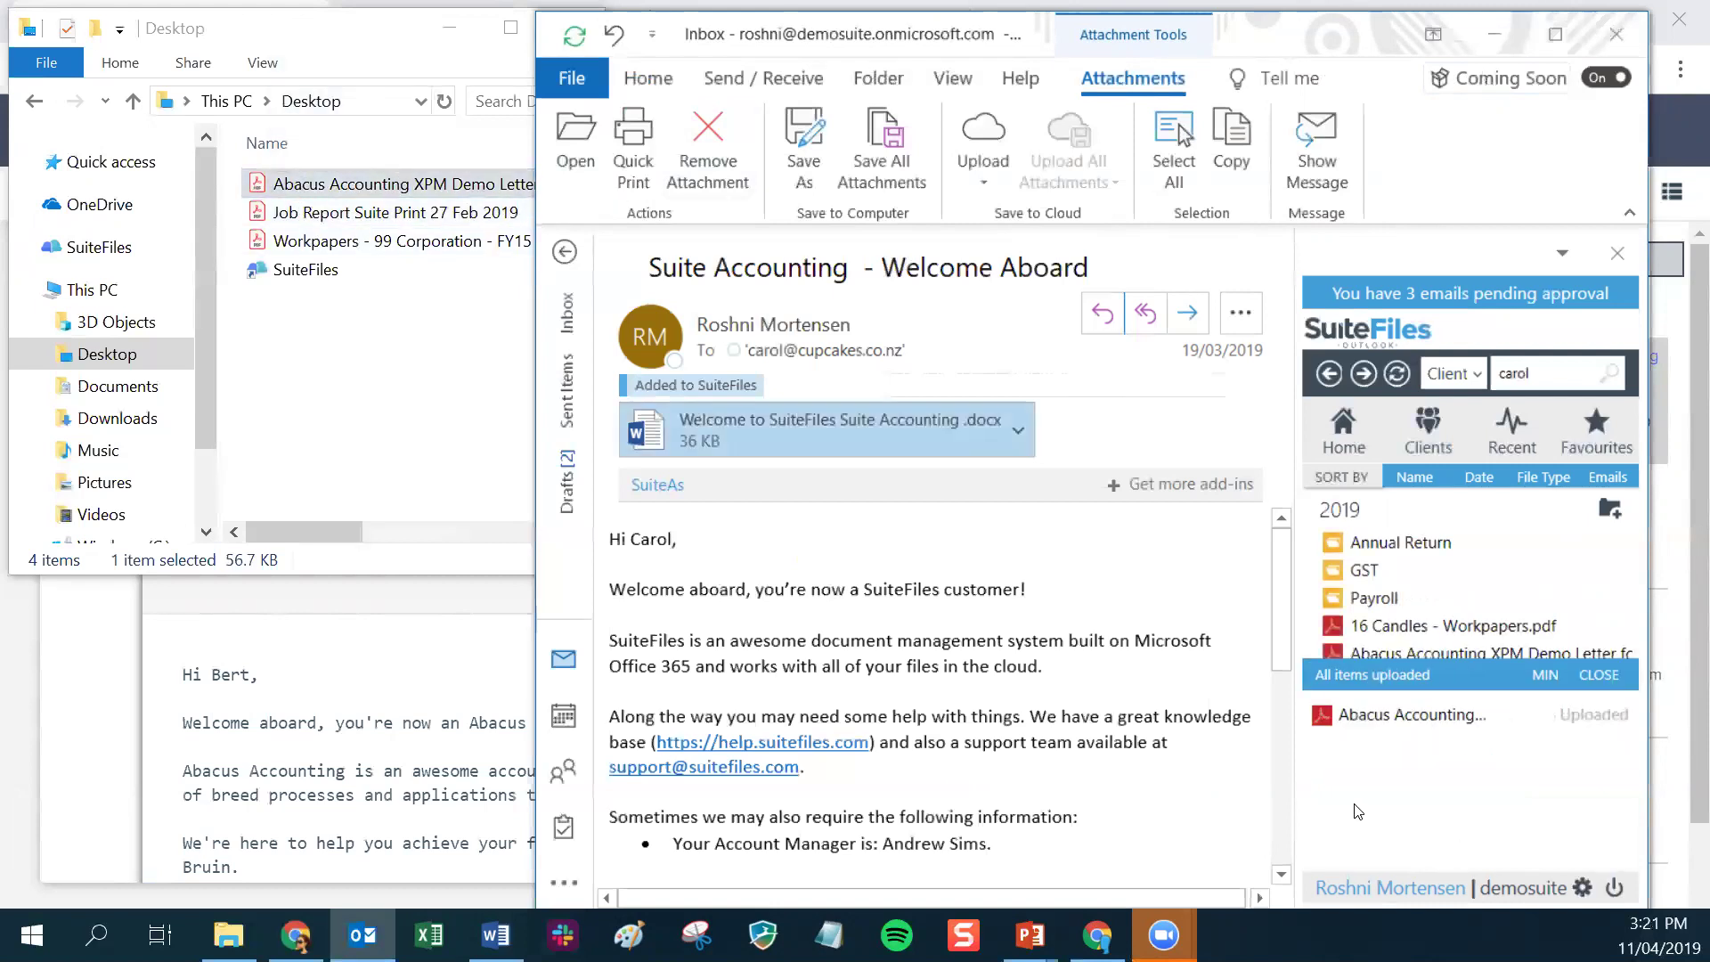
click(1601, 675)
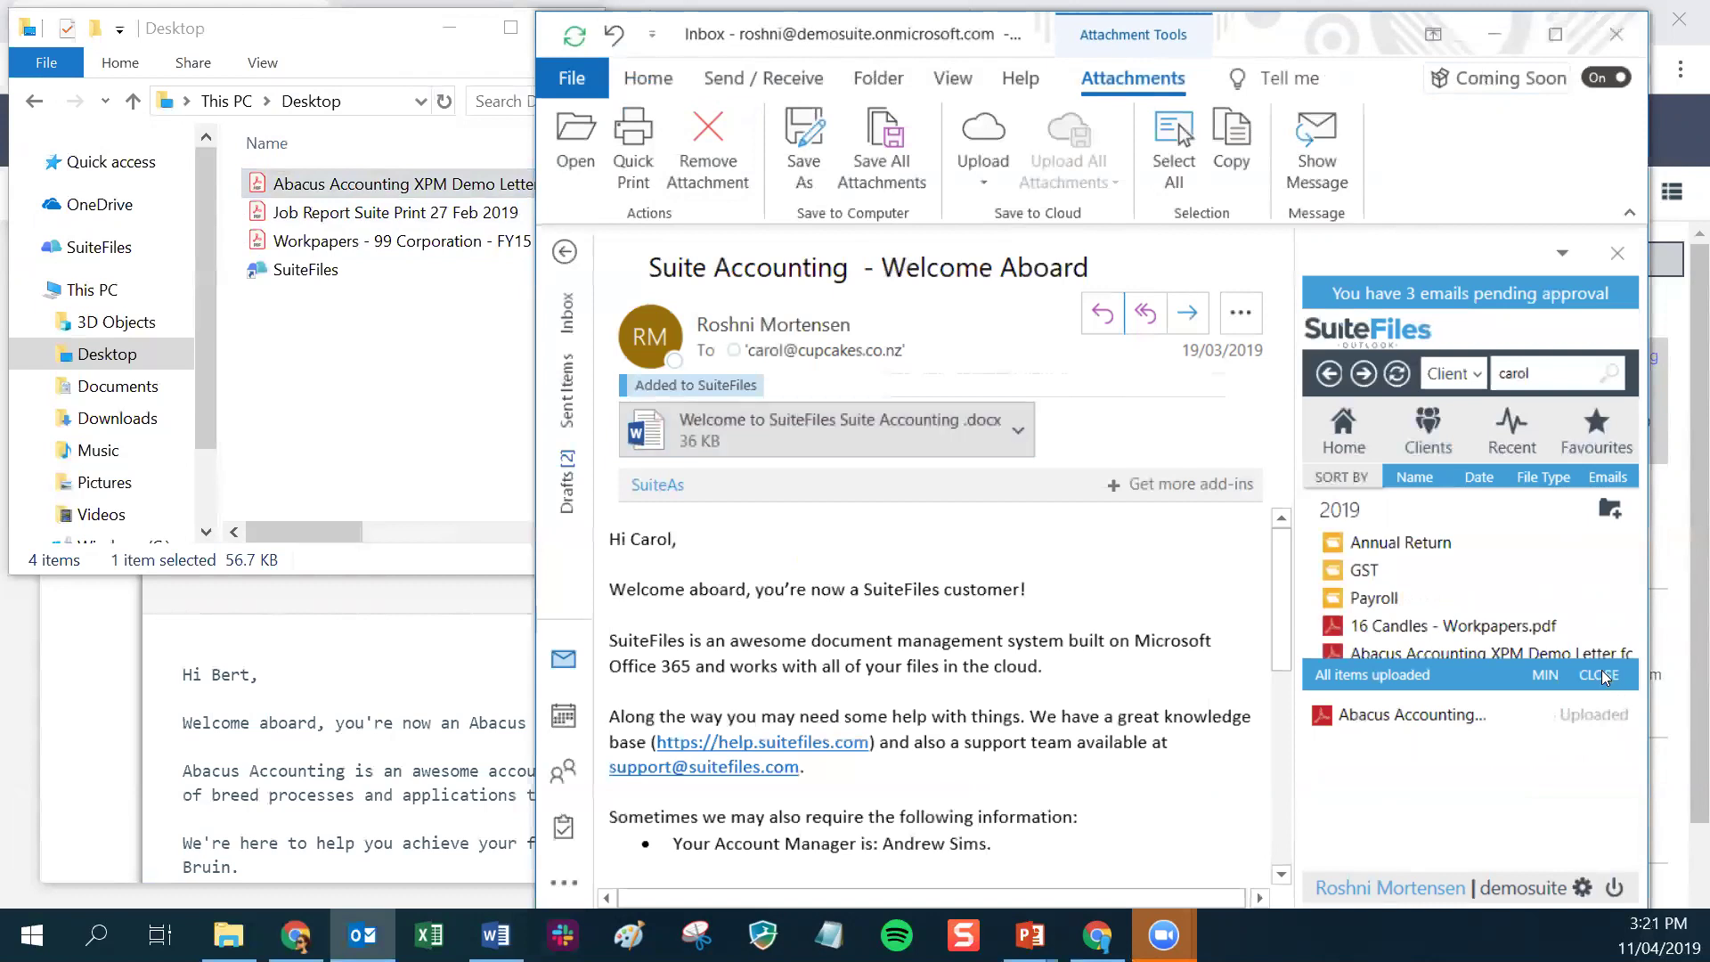
click(1601, 674)
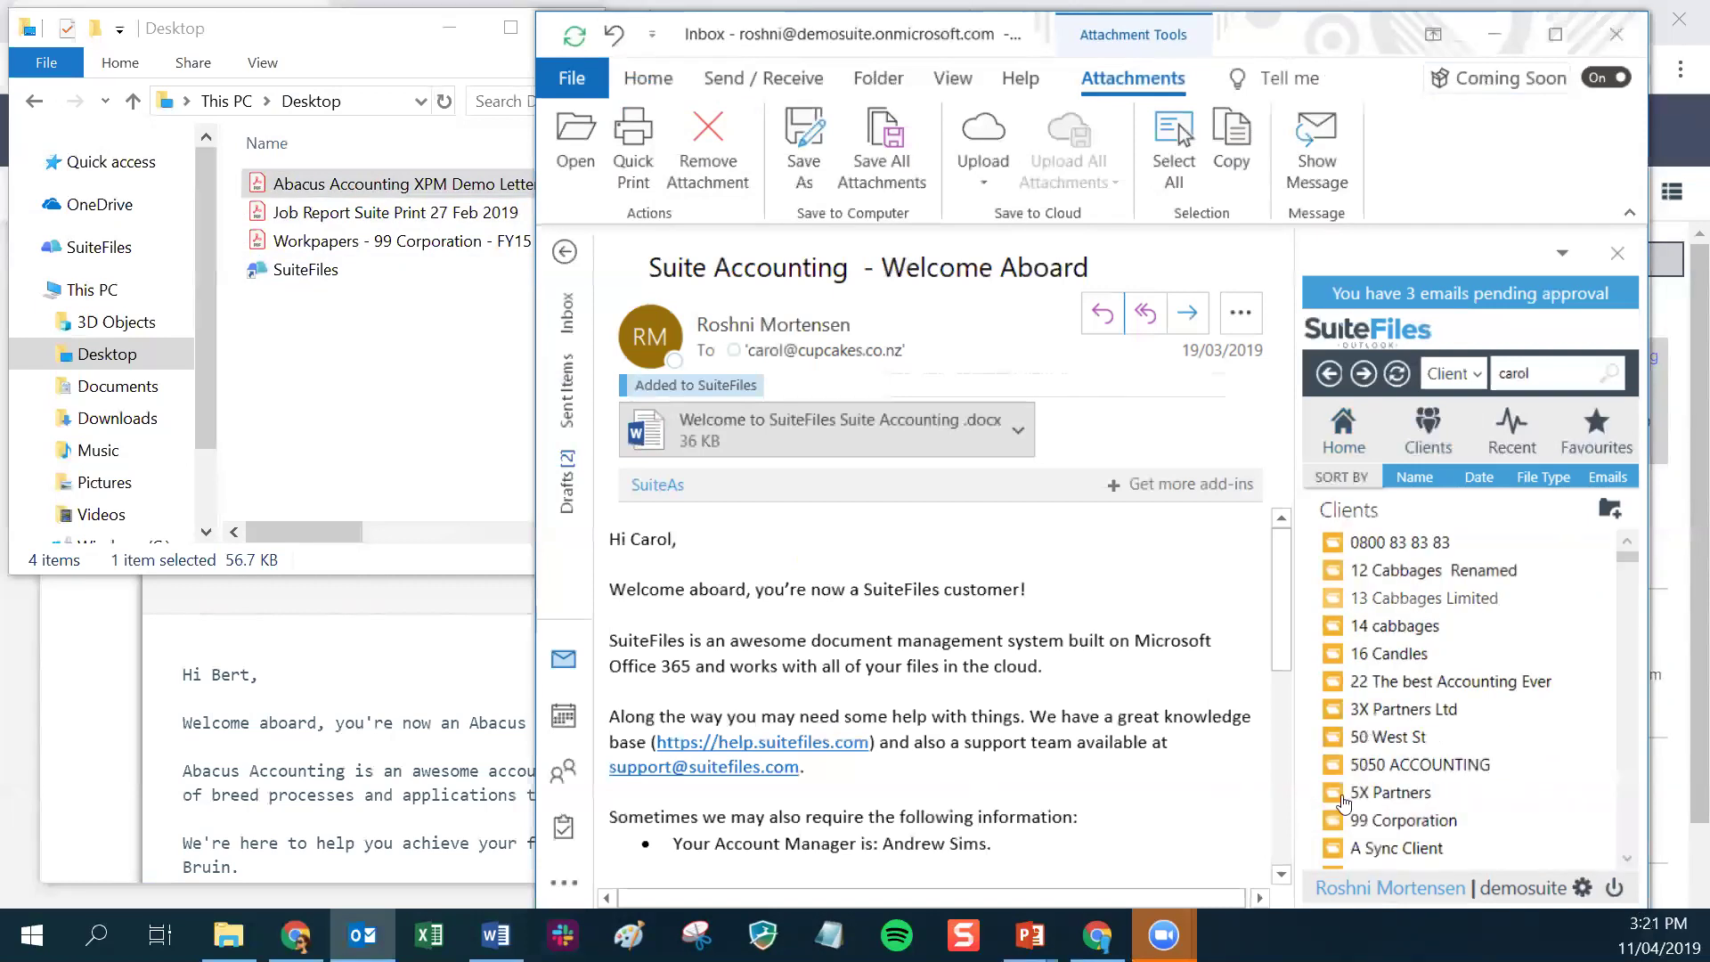
- Open the Email folder of 99 Corporation in SuiteFiles and maximize the Outlook window
click(1339, 821)
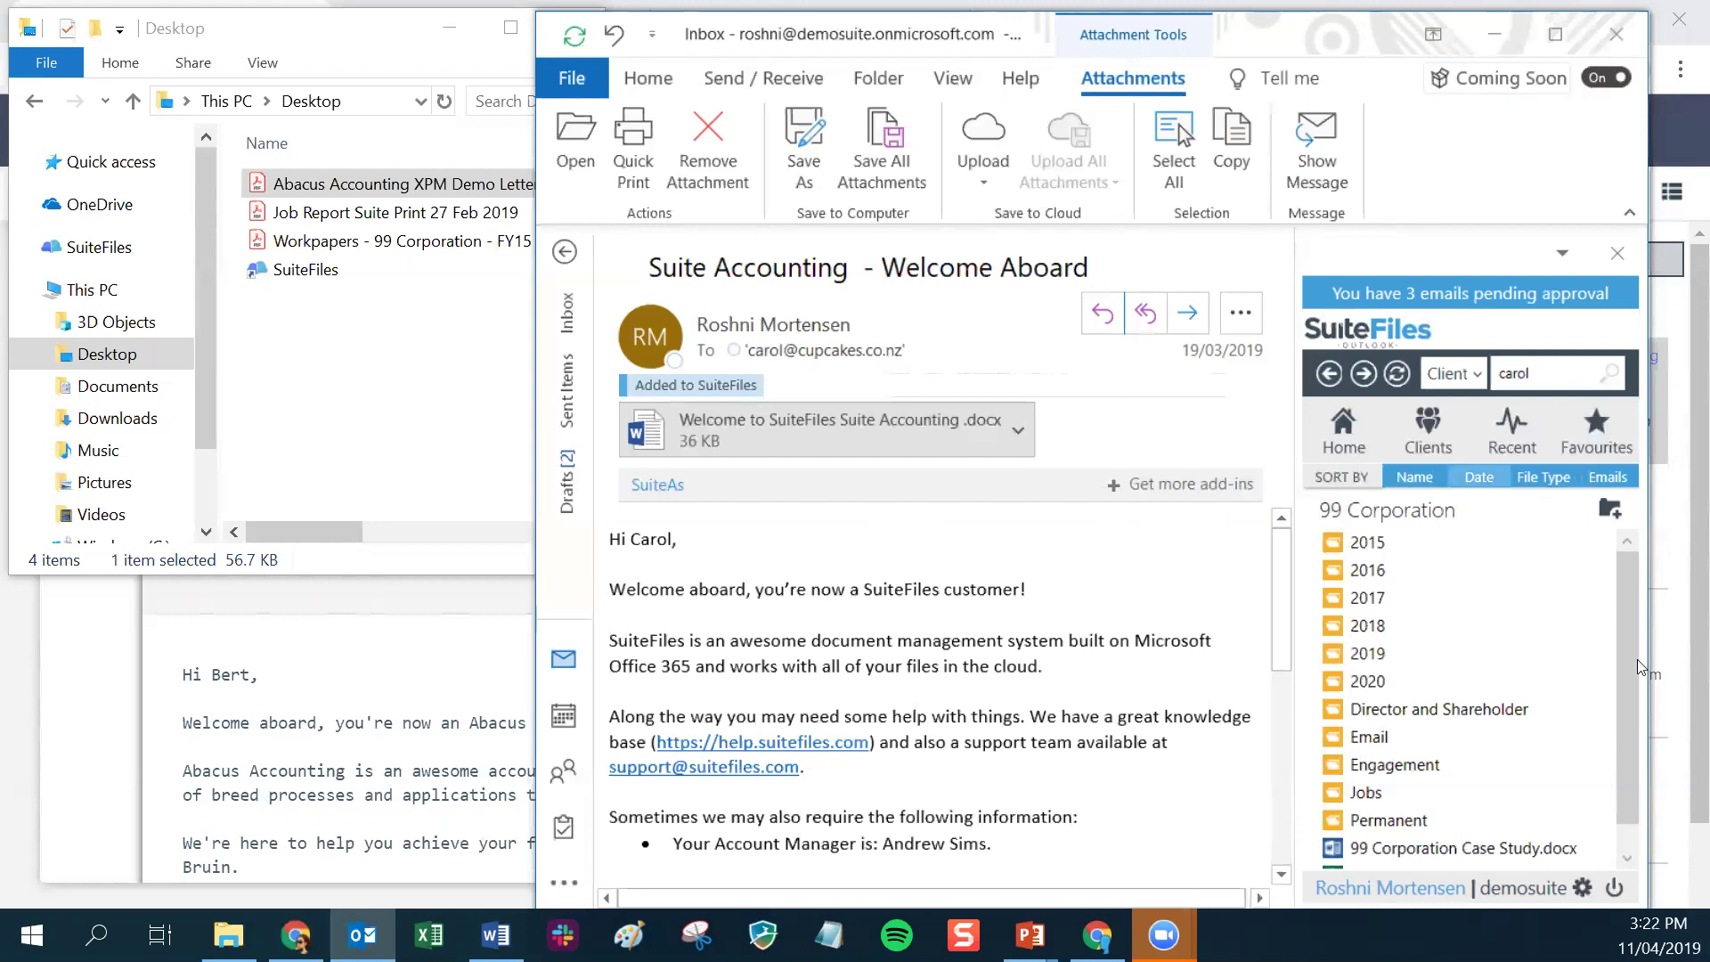
click(1367, 740)
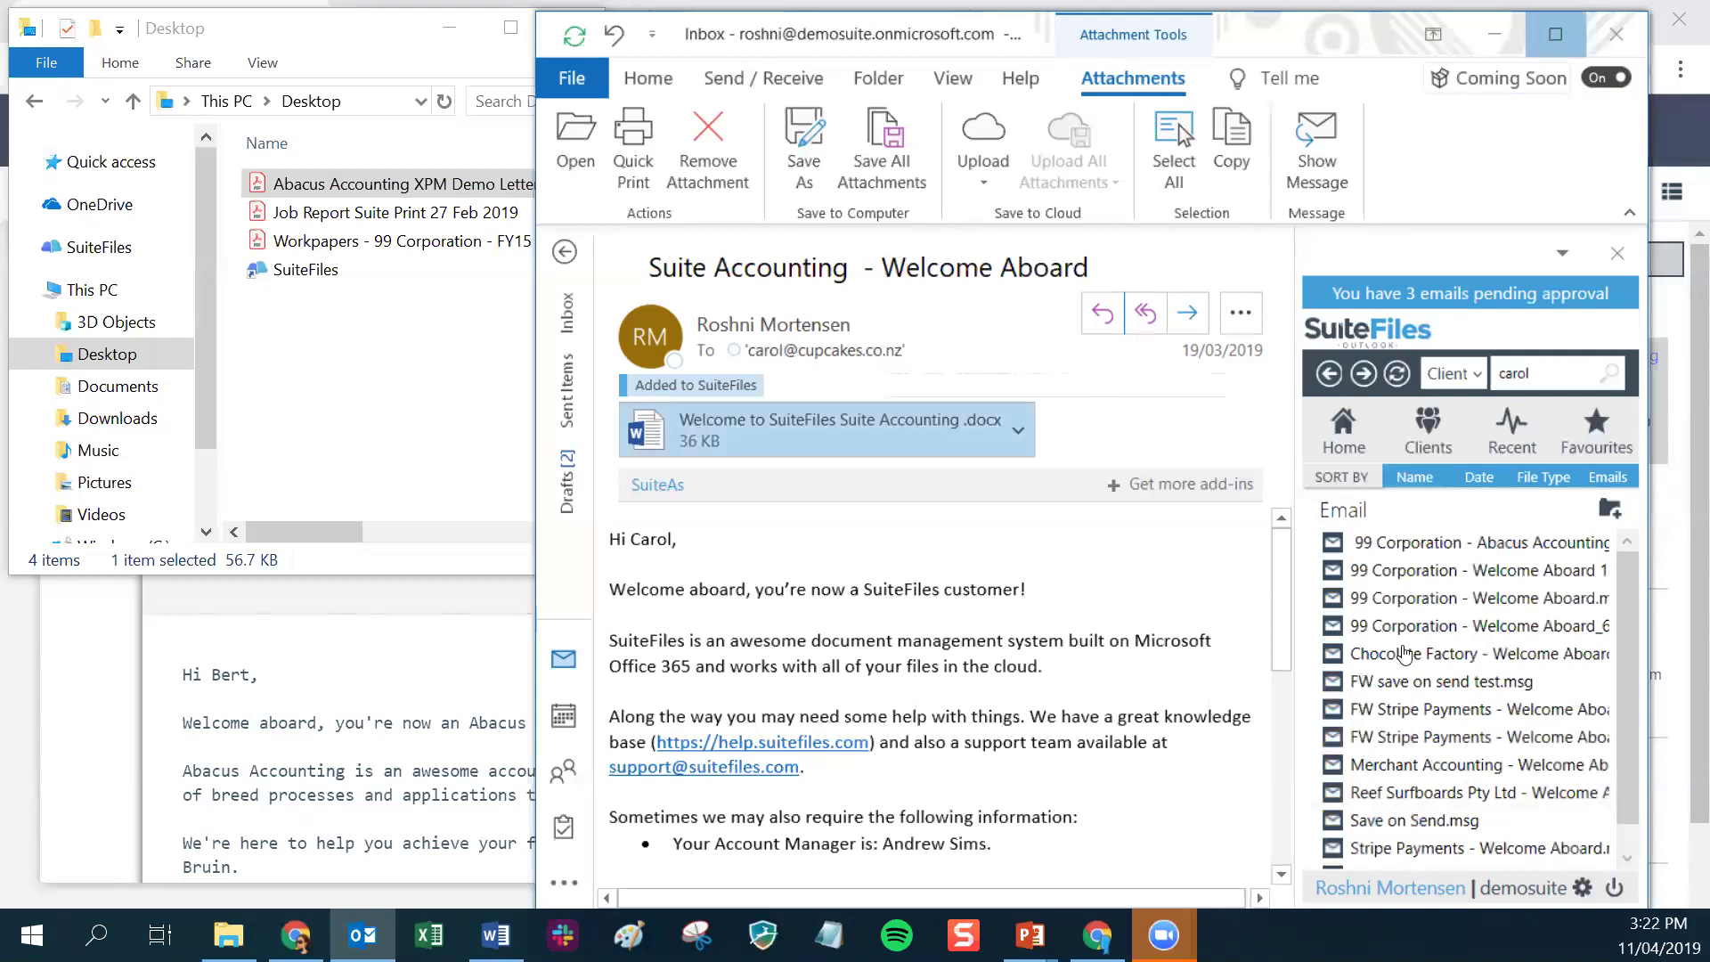
key(super+Up)
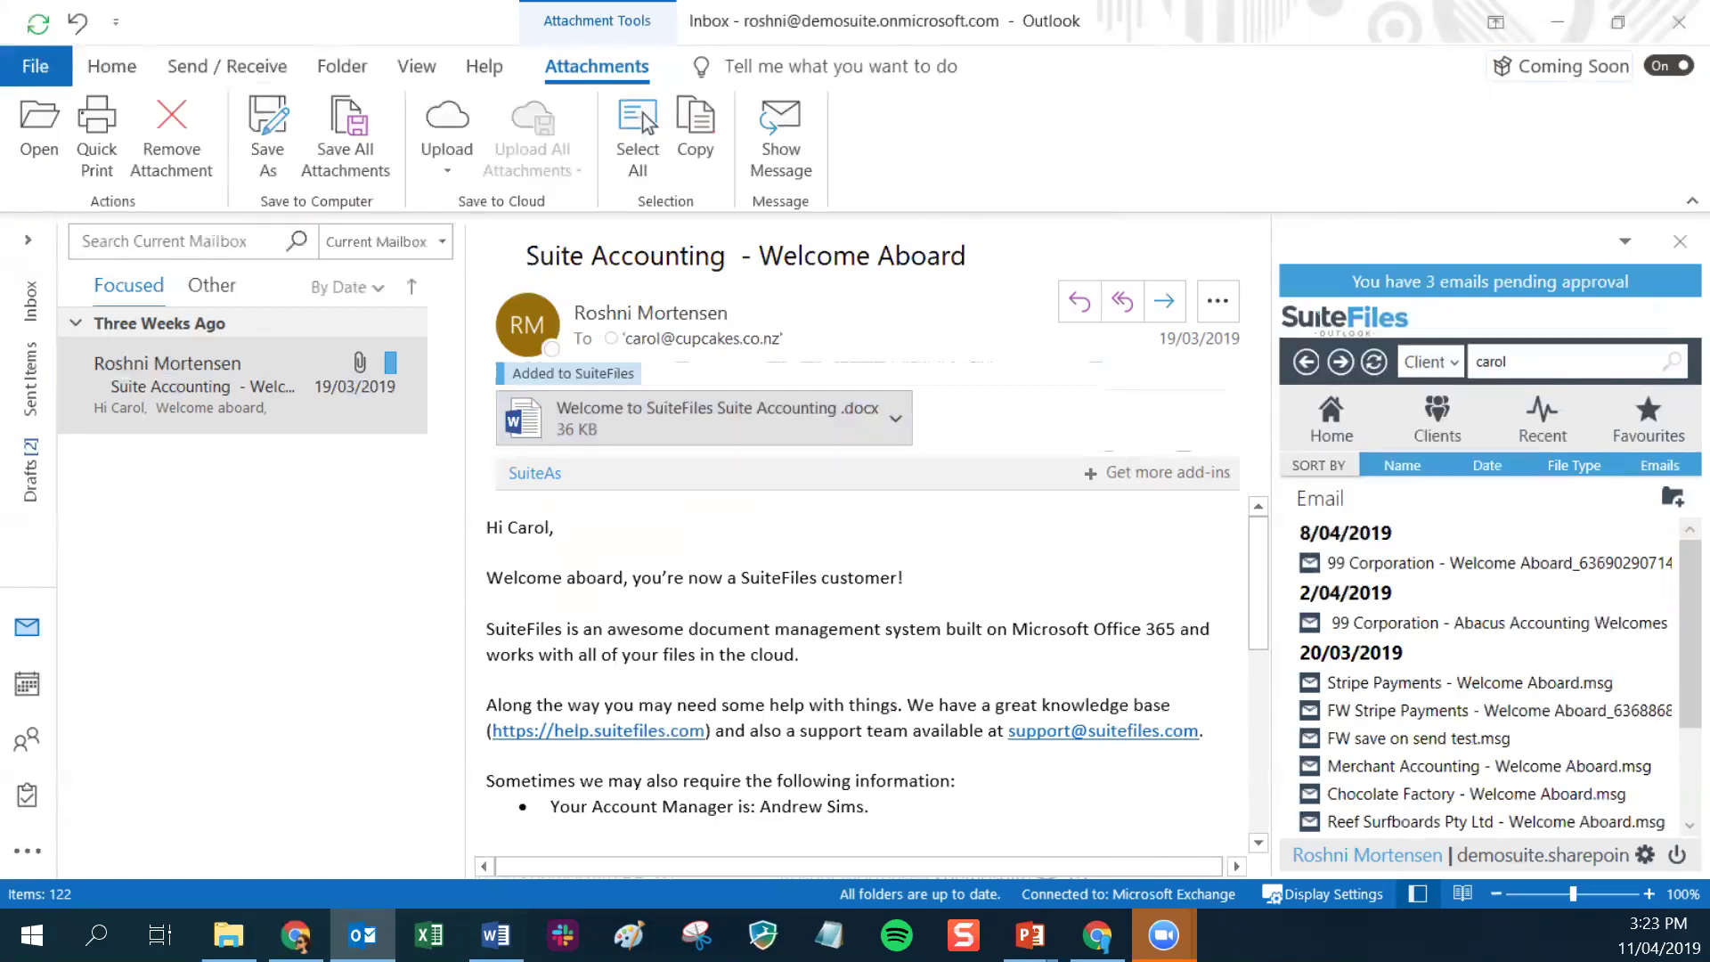
- Switch to SuiteFiles in Chrome, open the app downloads, view the Chrome Extension's web store page and close that page
key(alt+Tab)
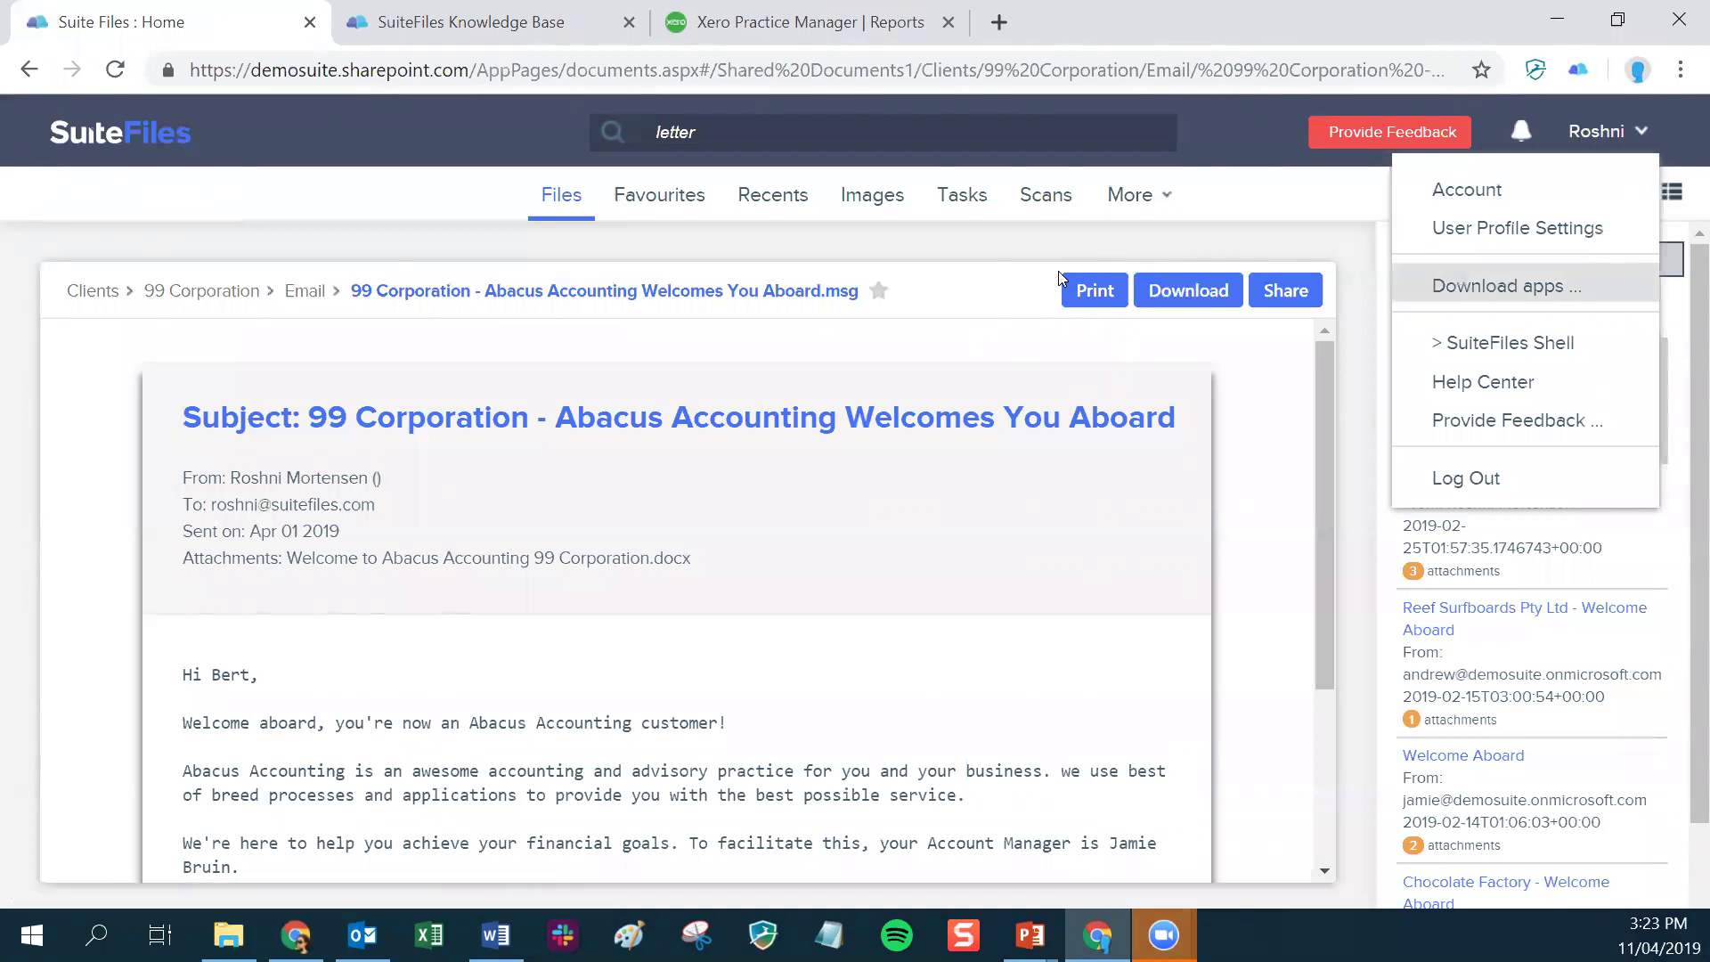
key(Return)
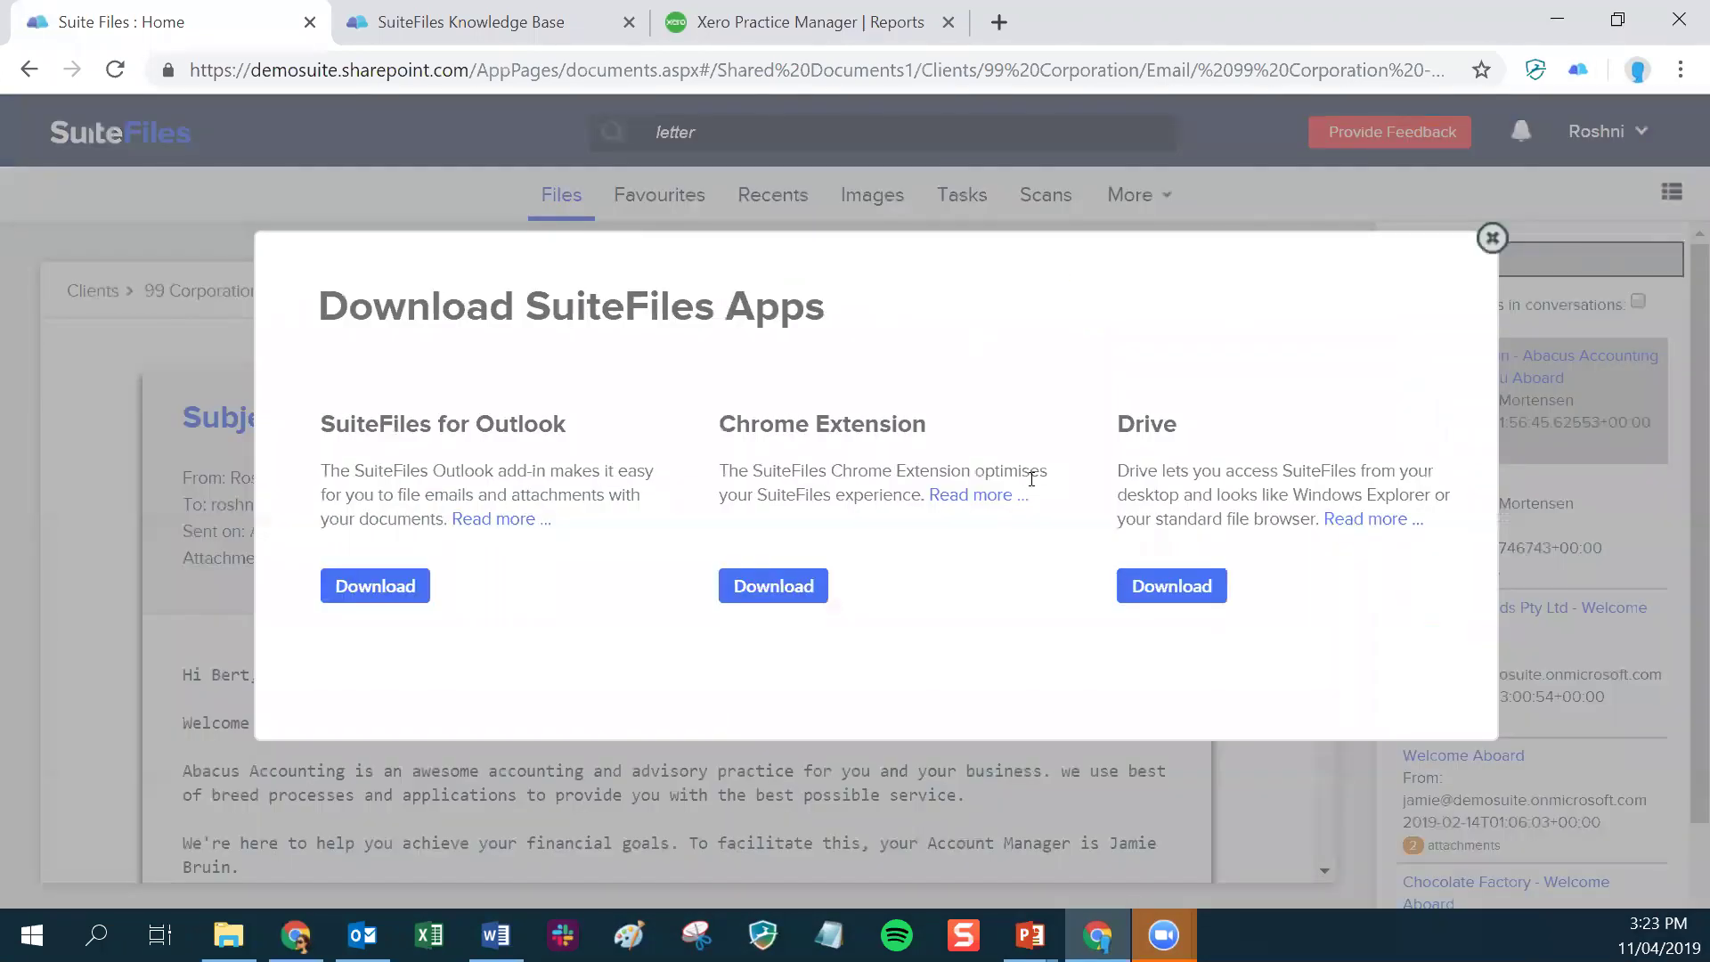
click(762, 597)
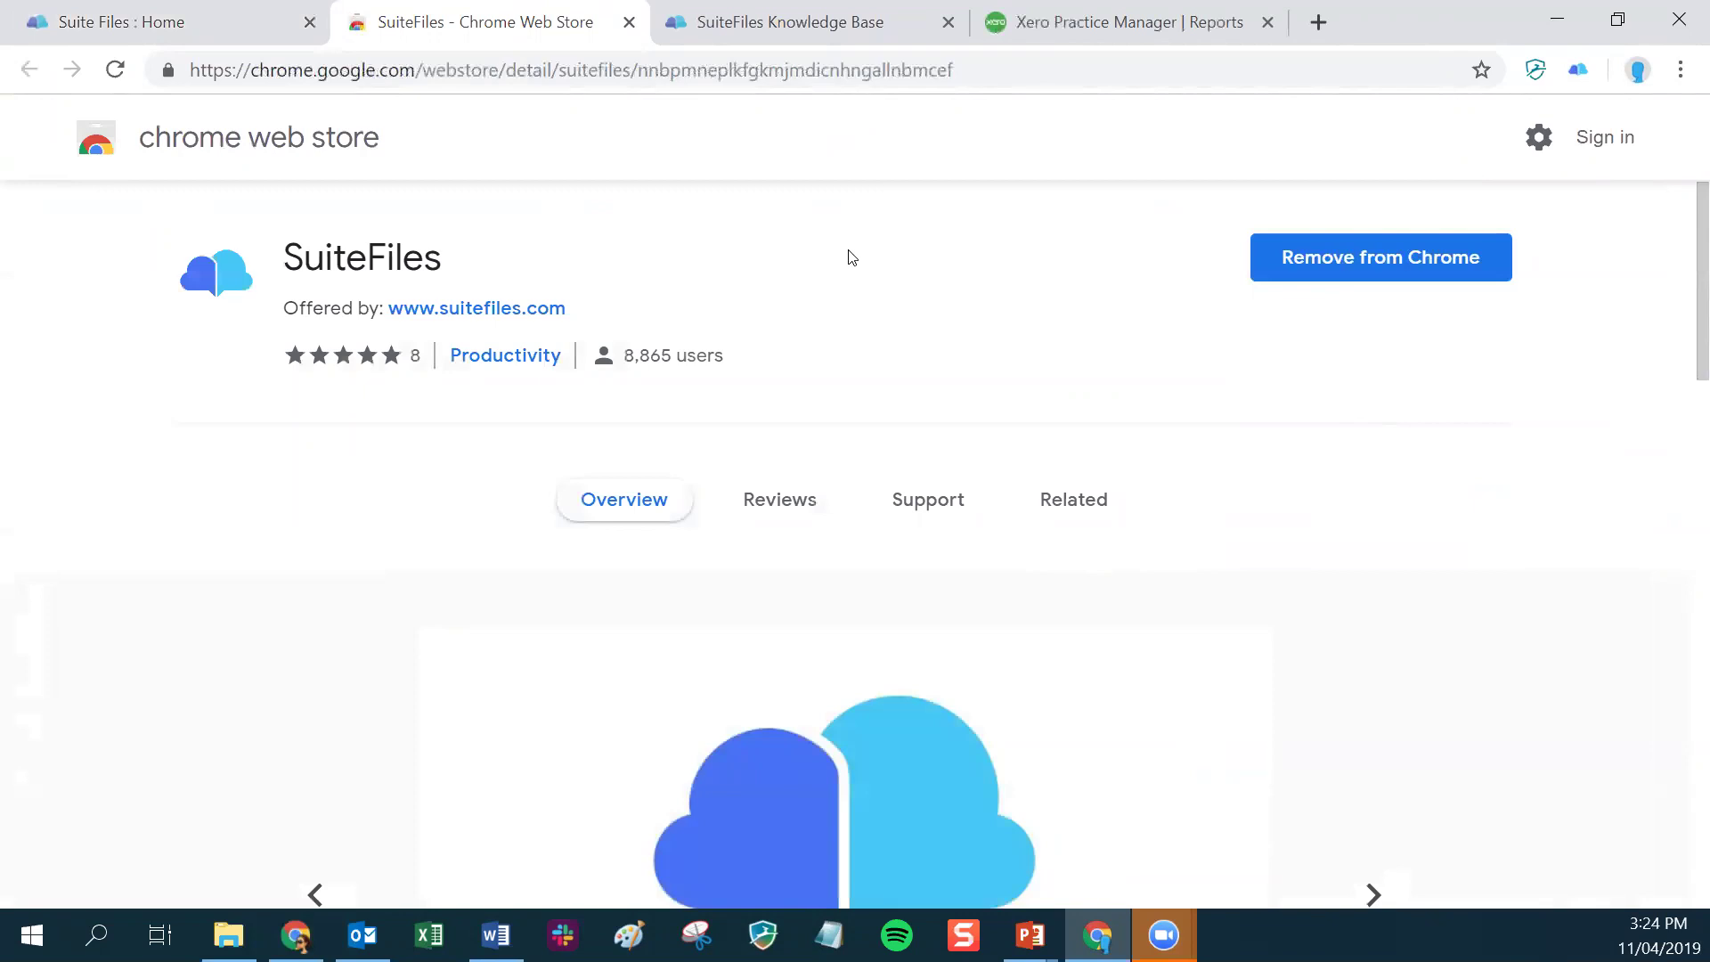
key(ctrl+w)
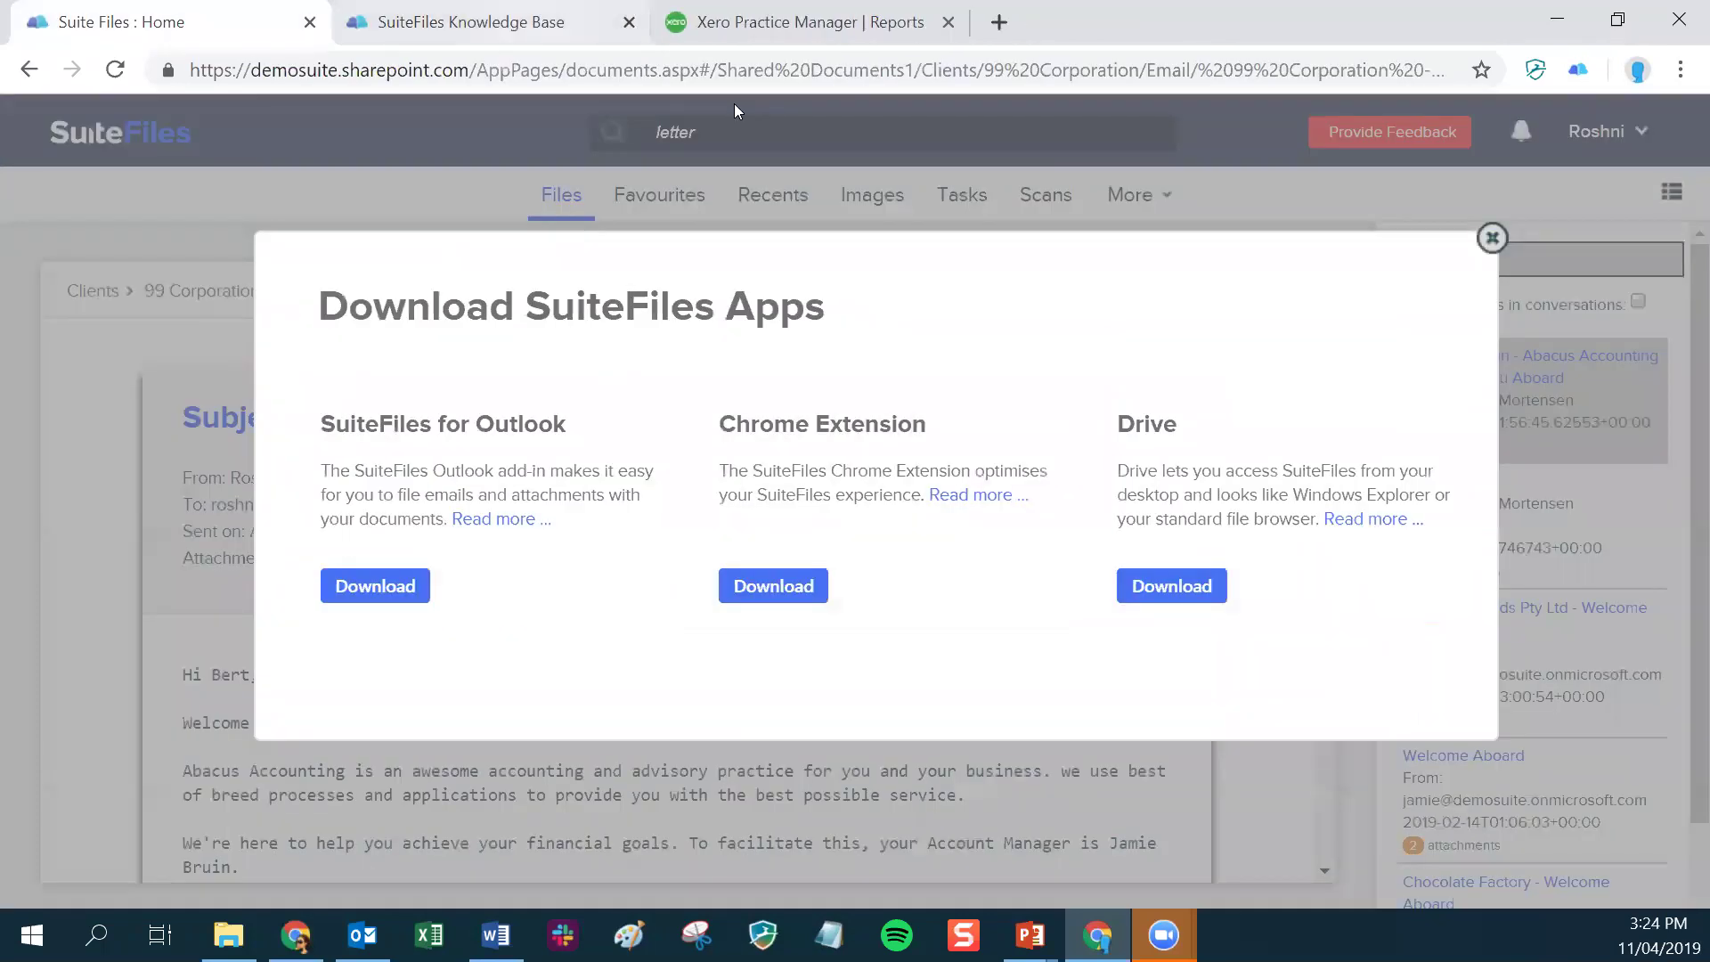
- Open the article "Installing the SuiteFiles Chrome extension" under Apps & Integrations in the SuiteFiles Knowledge Base
key(ctrl+Tab)
scroll(826, 637, down, 1)
scroll(826, 636, down, 14)
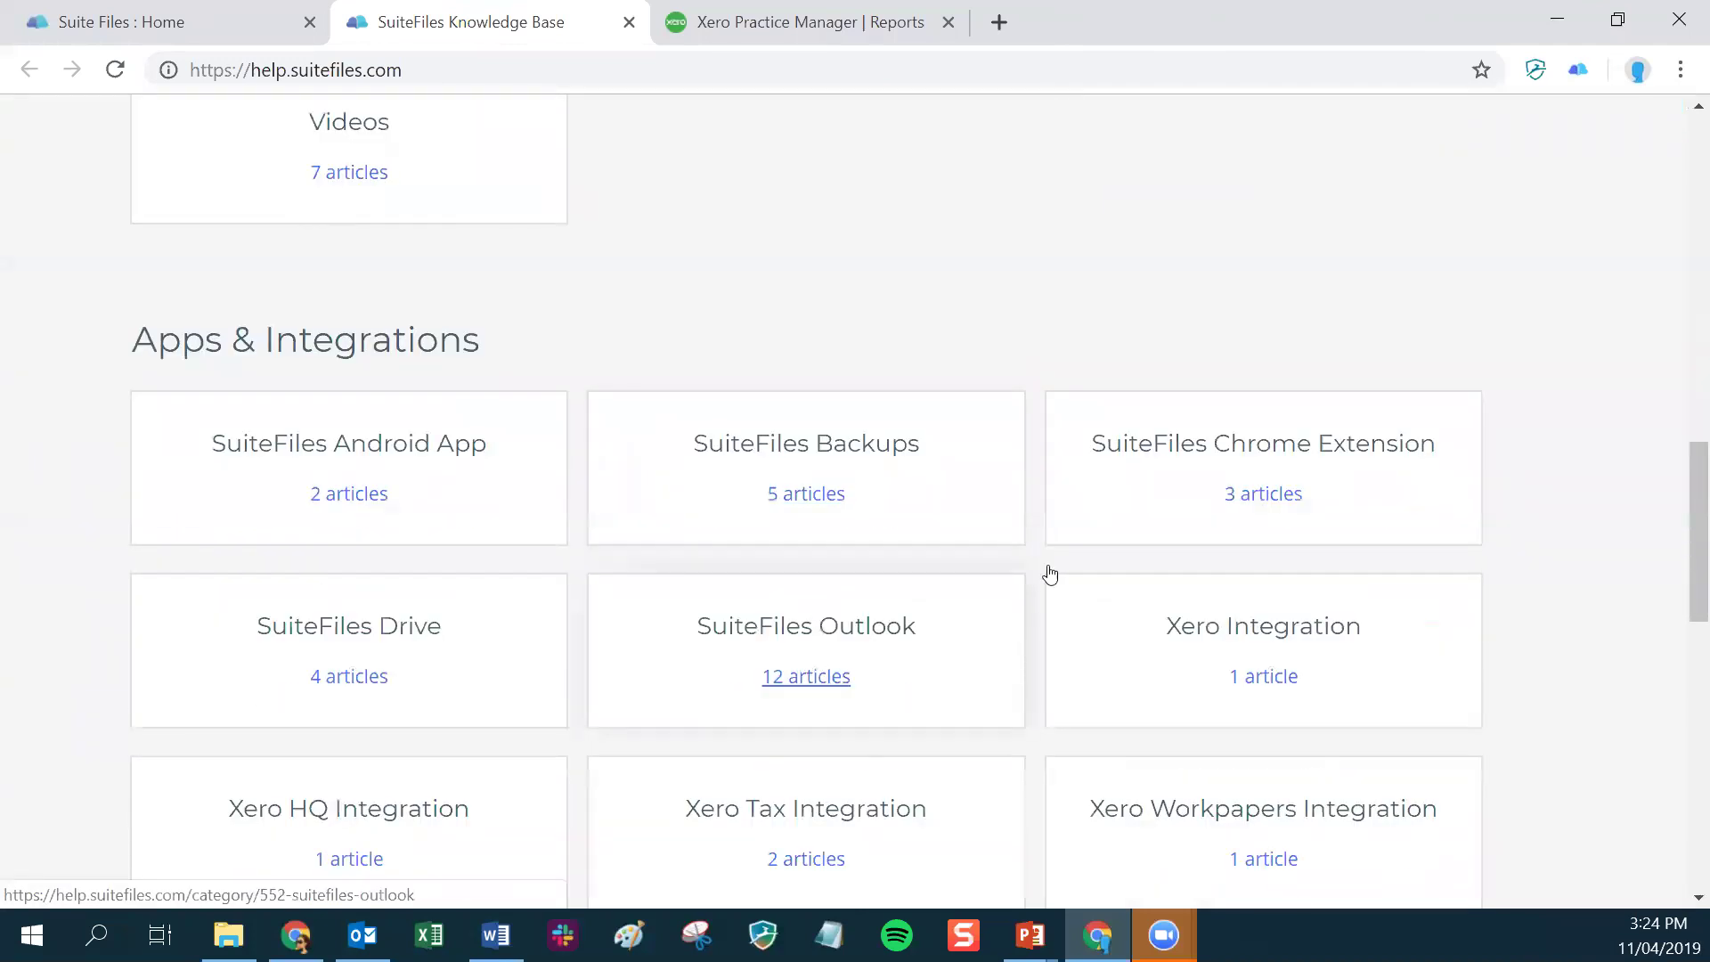
click(1255, 508)
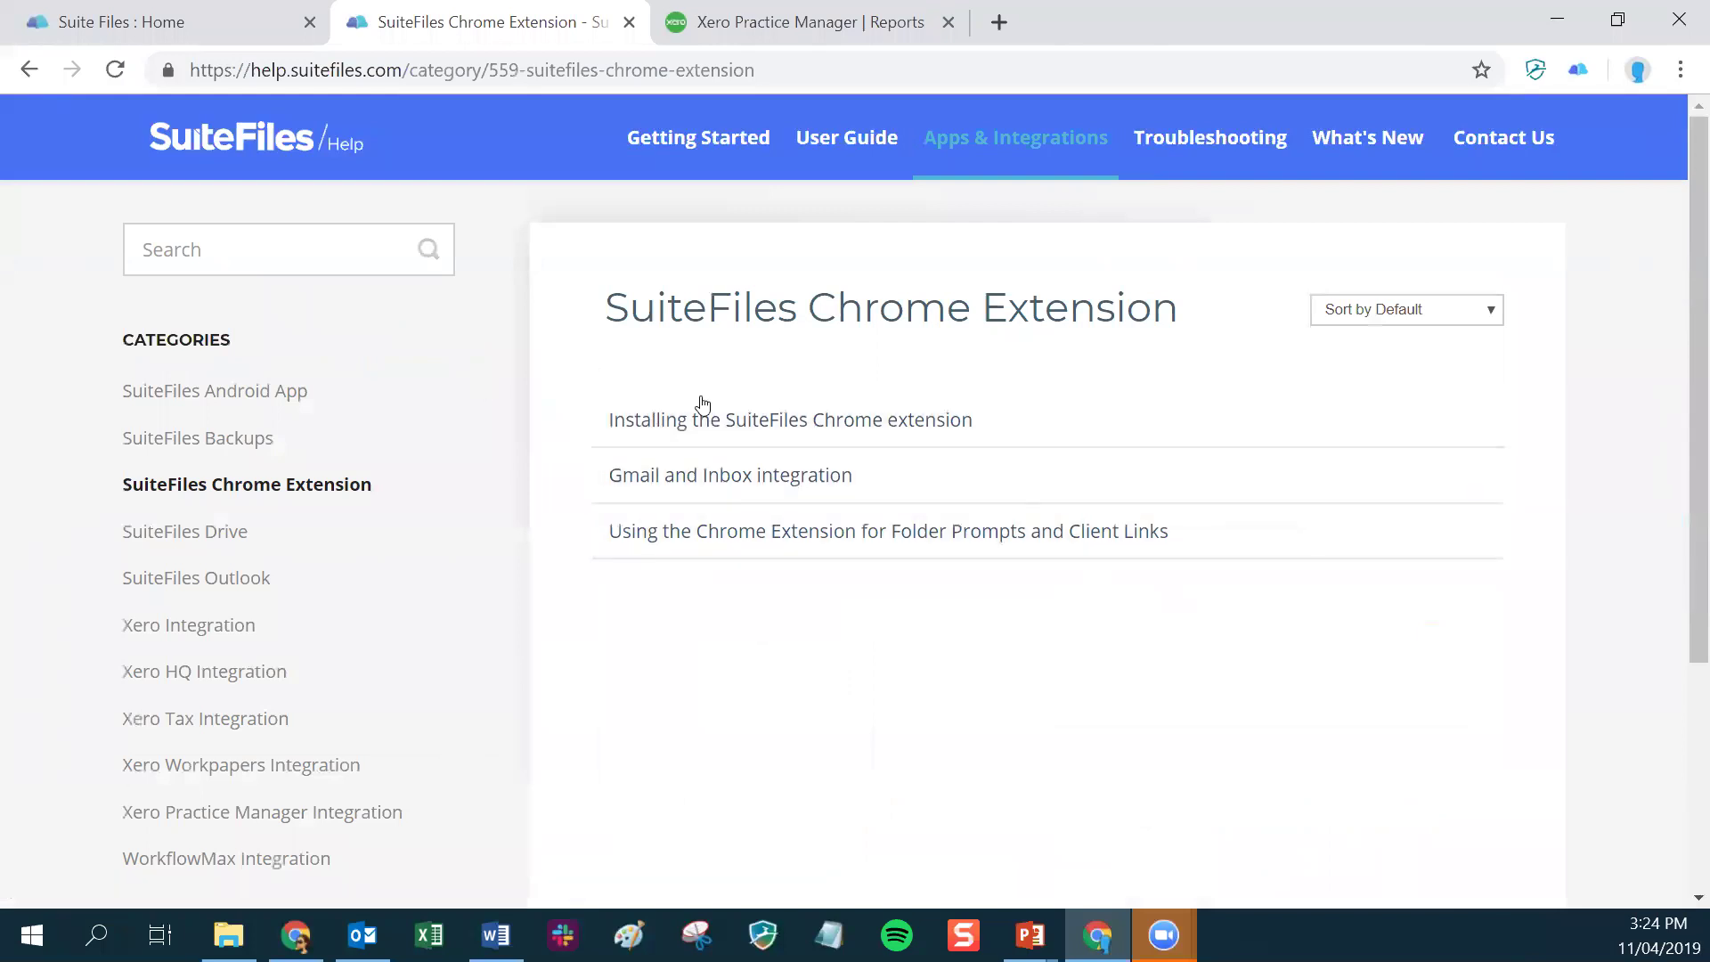
click(767, 422)
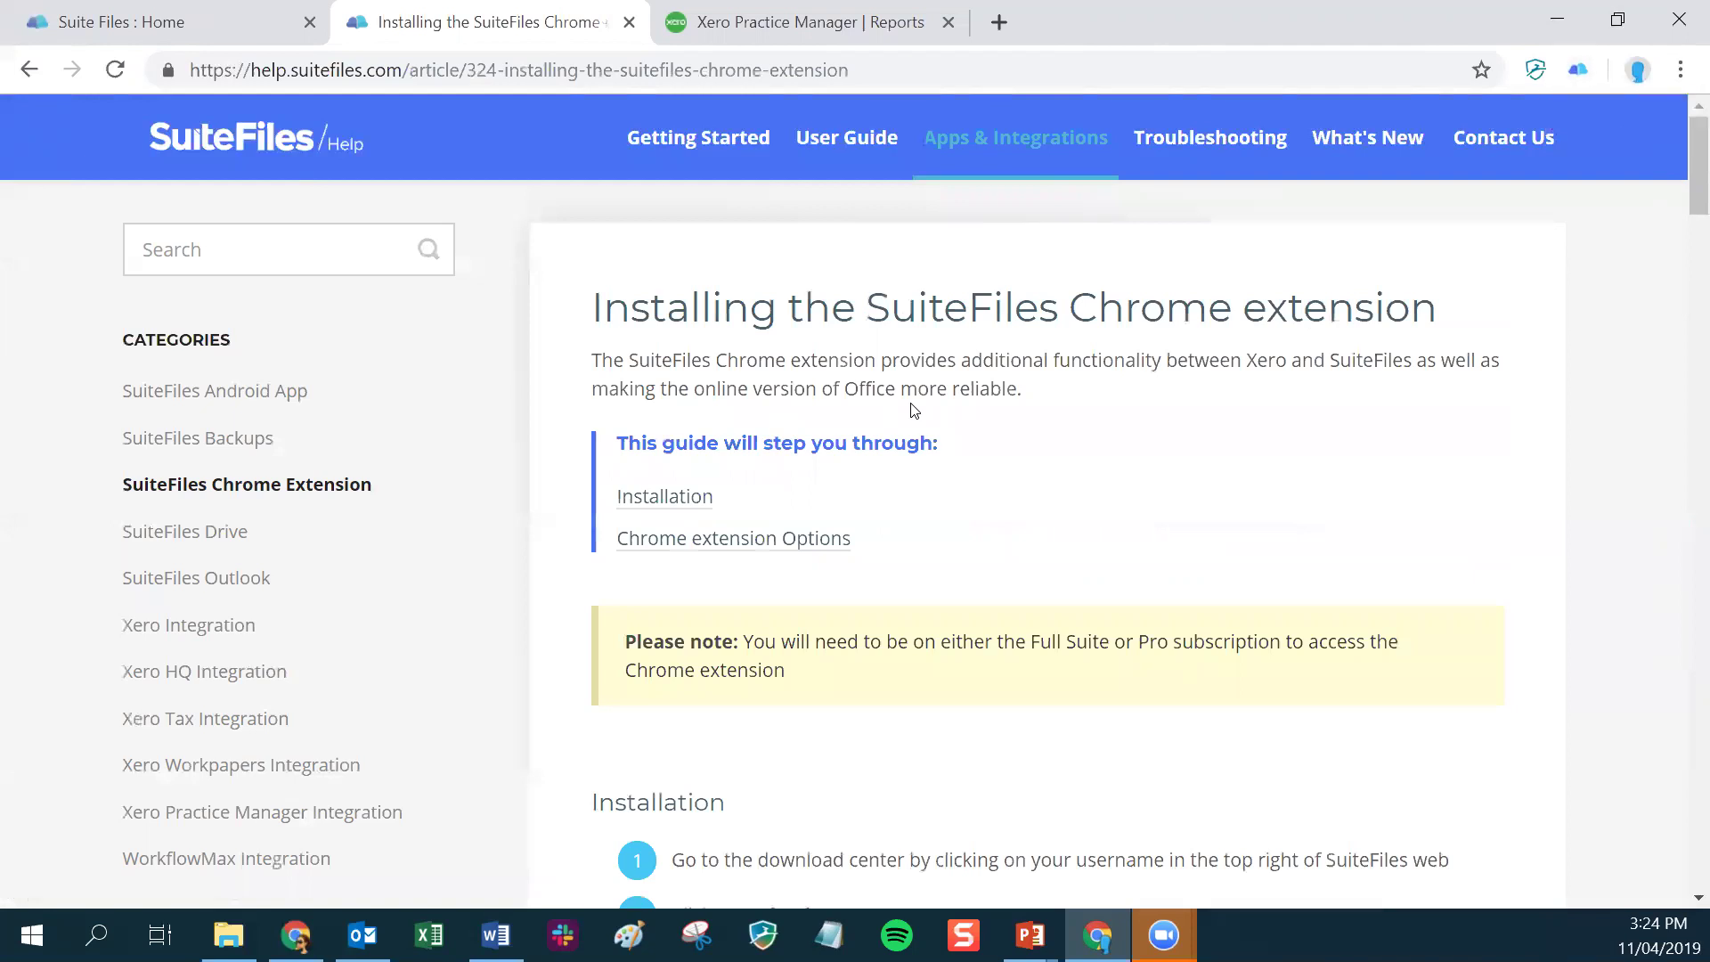
- Start exporting the Xero Practice Manager job report as a PDF to SuiteFiles, choosing the 2019 folder of client 16 Candles
click(868, 22)
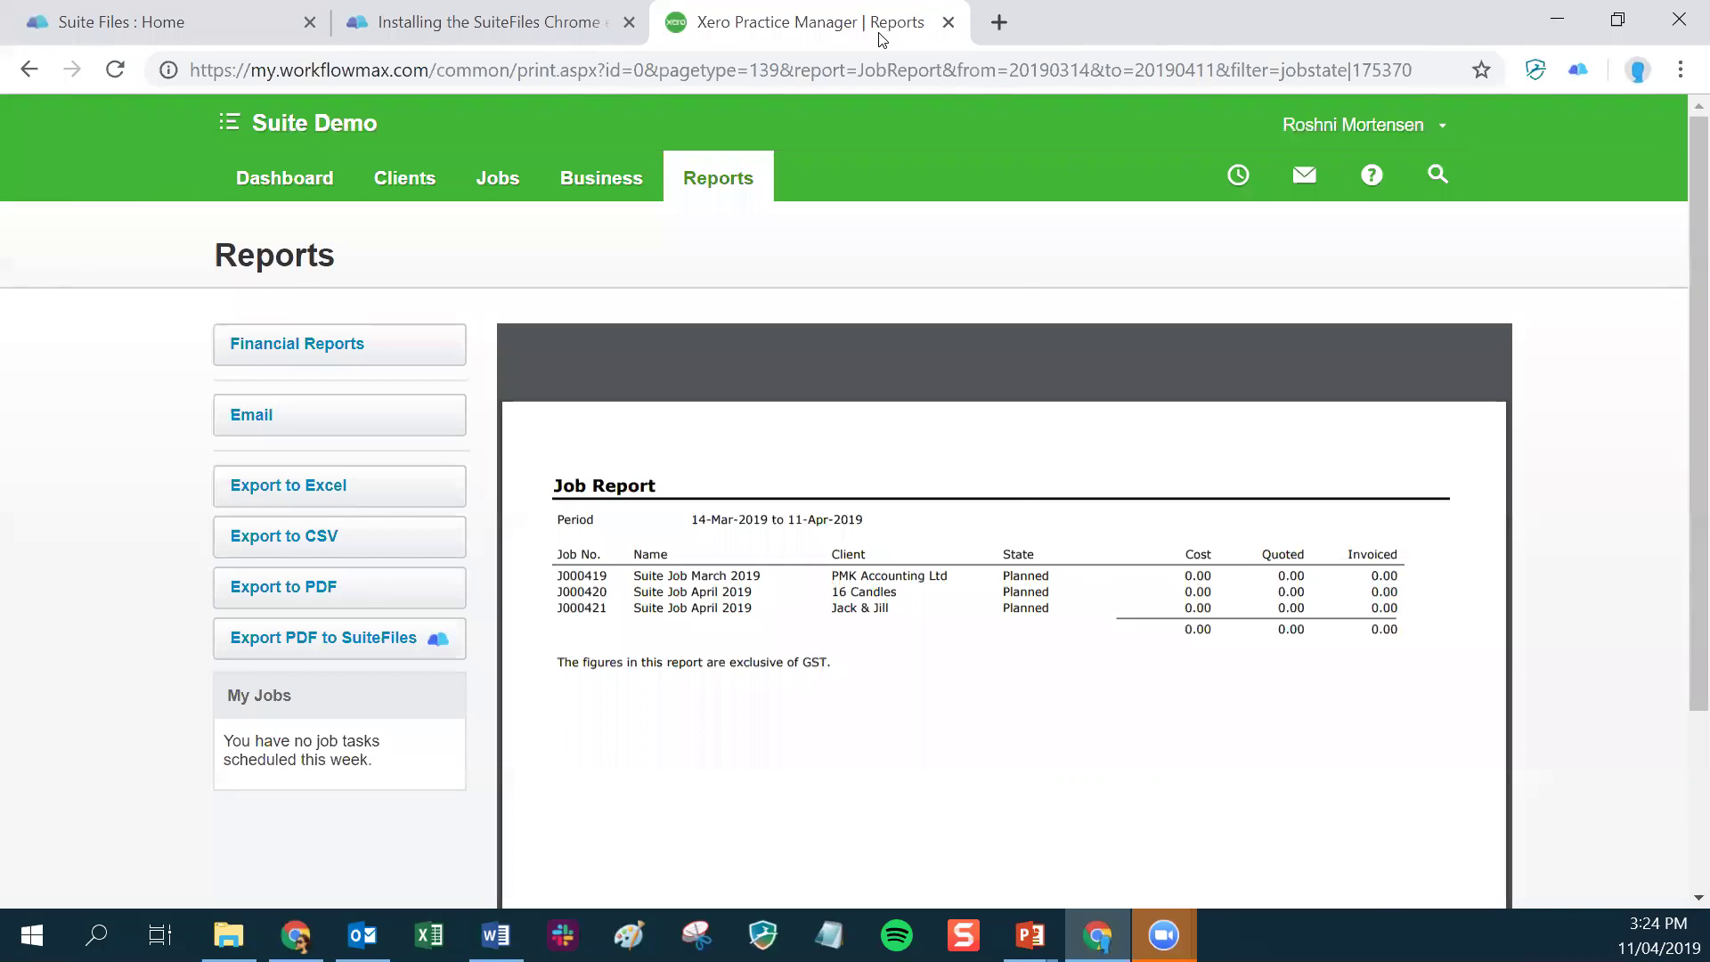
mouse_move(1193, 429)
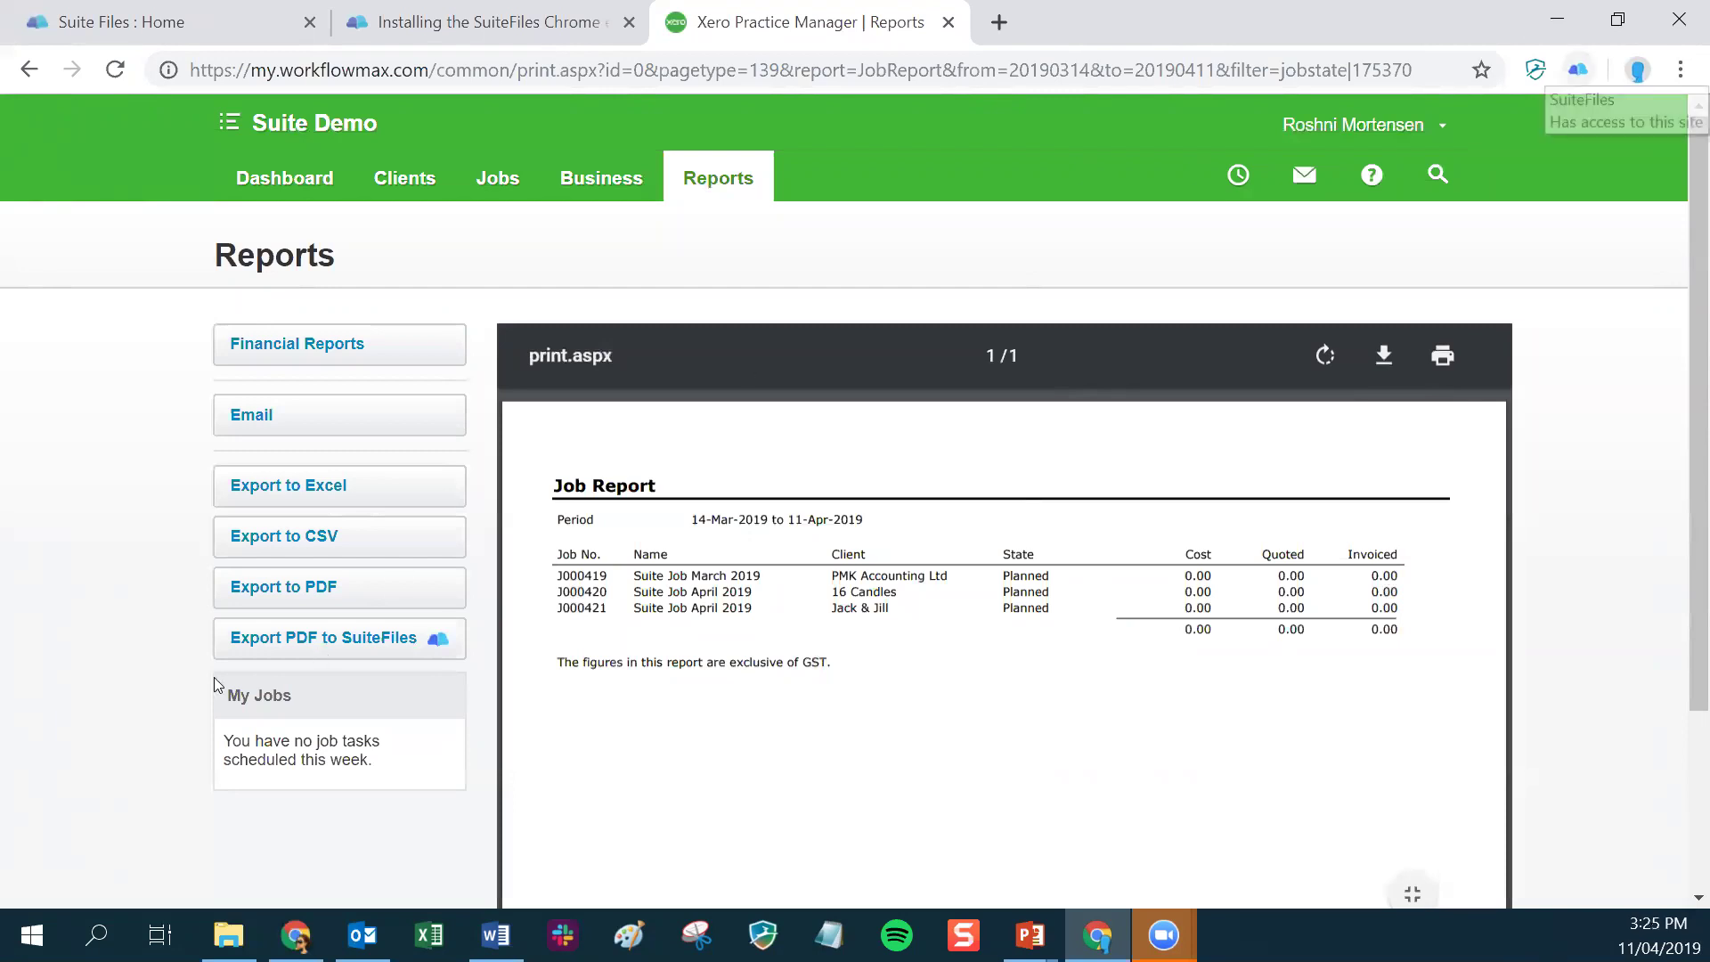
click(325, 649)
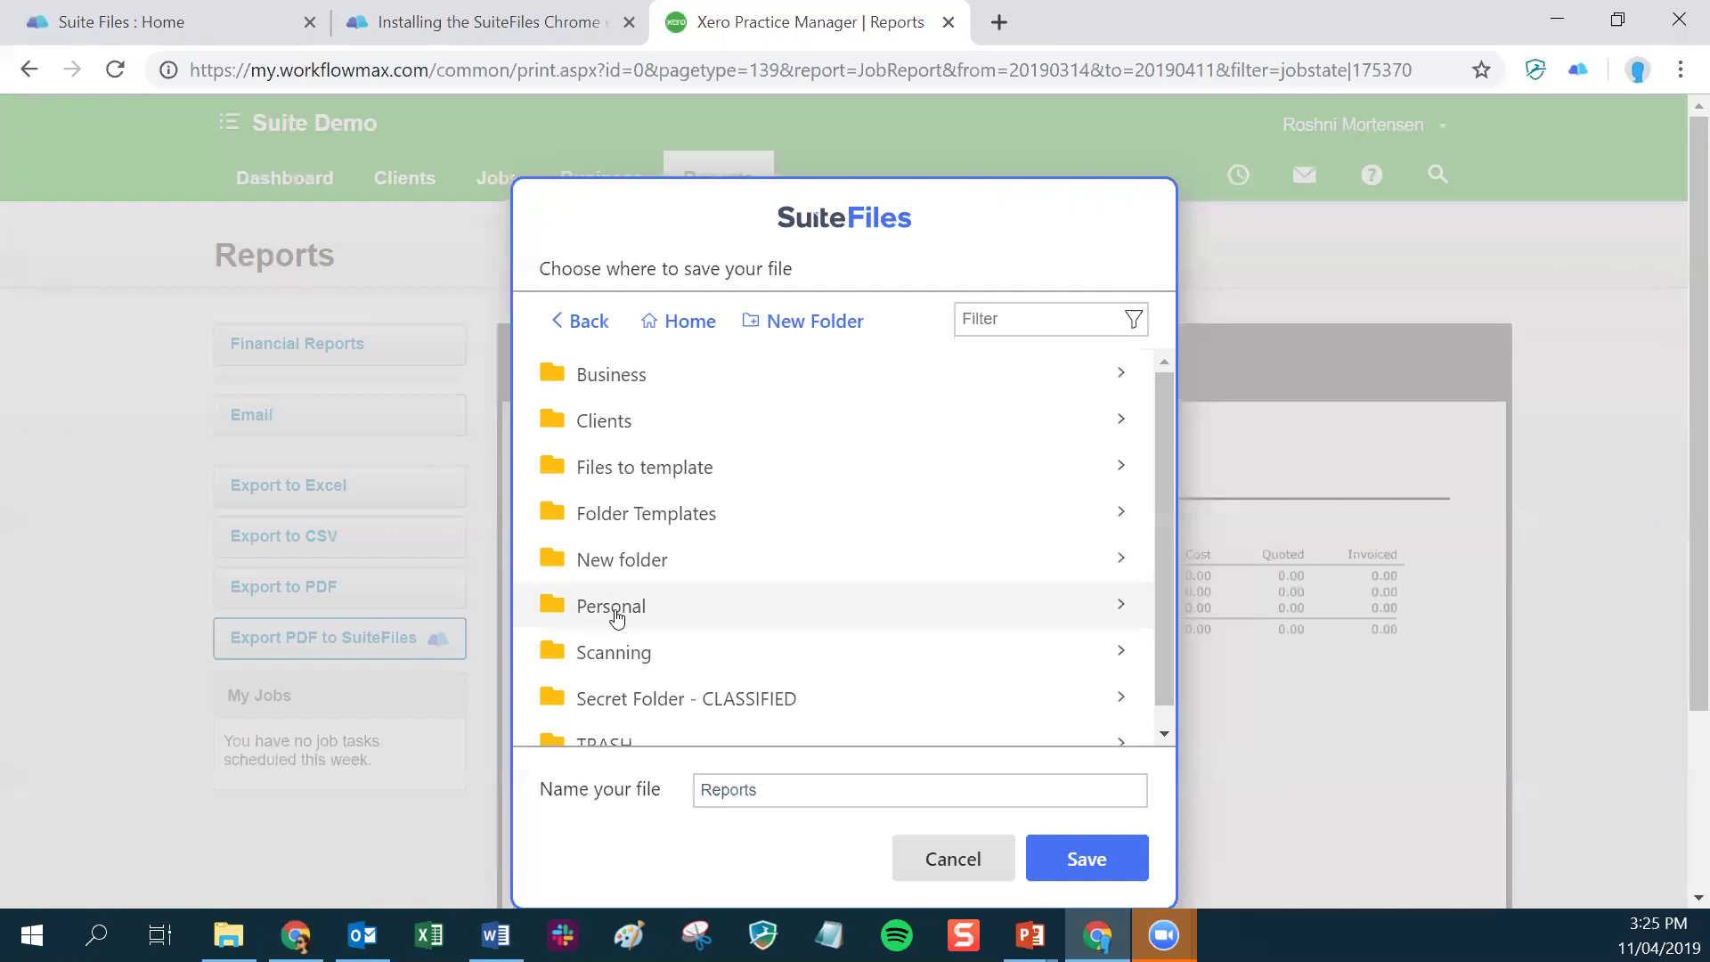
click(627, 432)
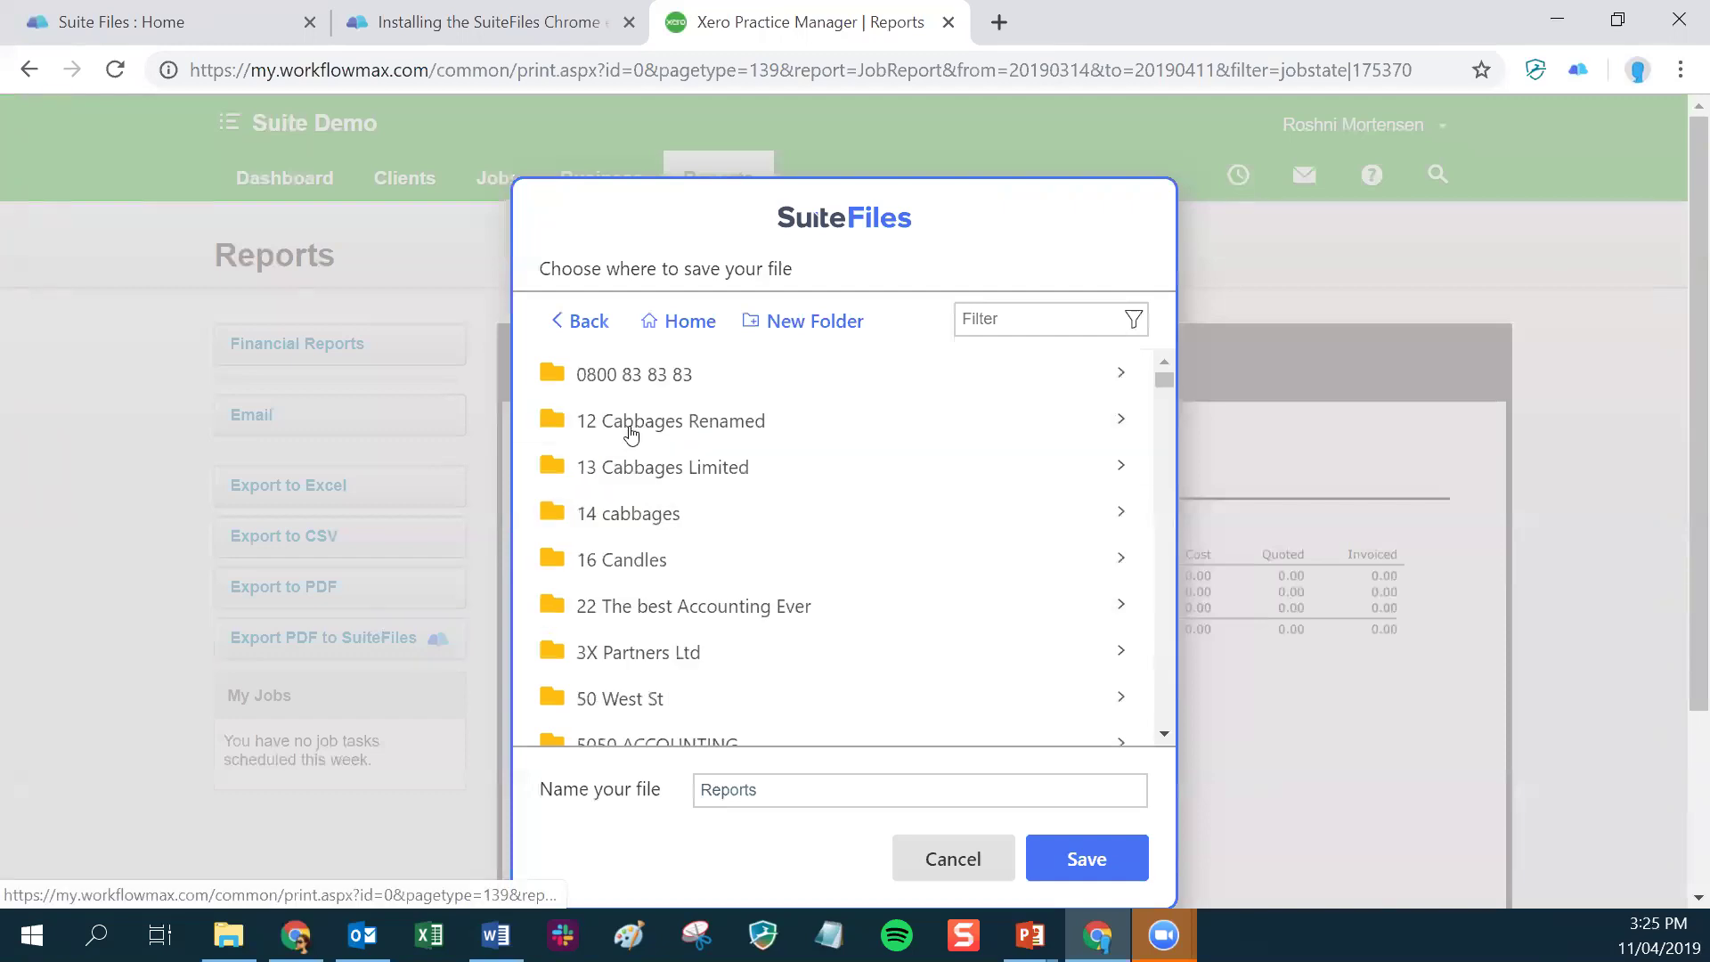
click(606, 563)
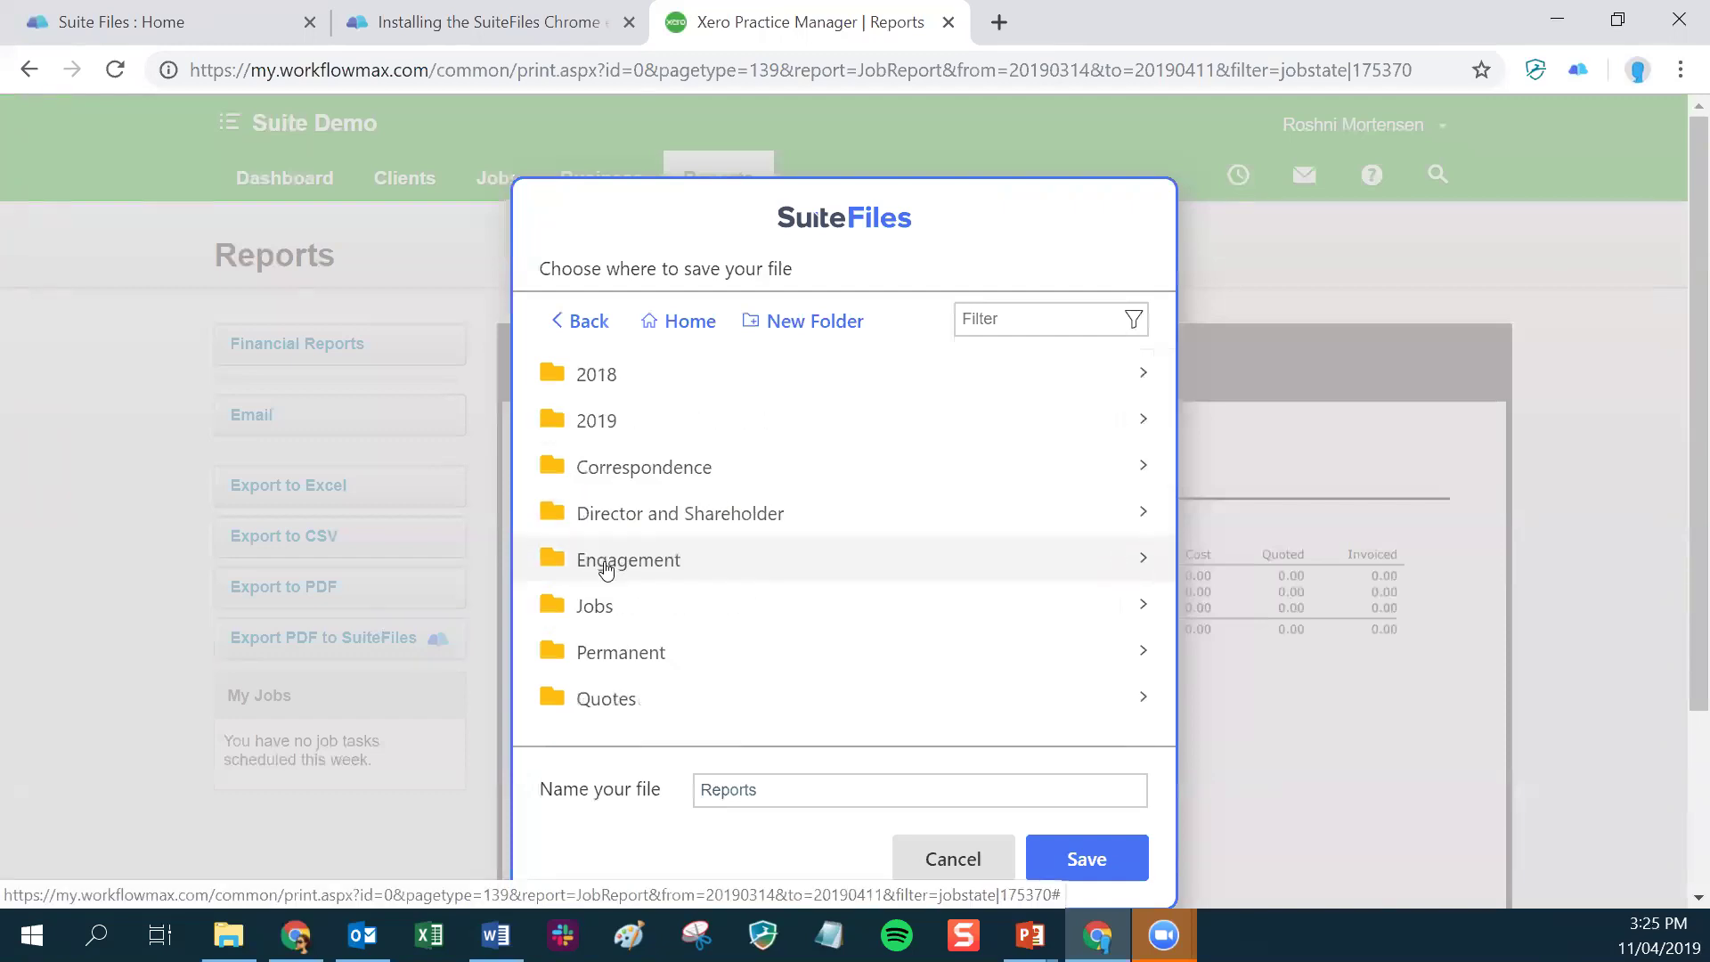
click(616, 418)
- Name the exported report "Job Reports Chrome April 2019" and save it to the chosen folder
key(Home)
text(Job Reports)
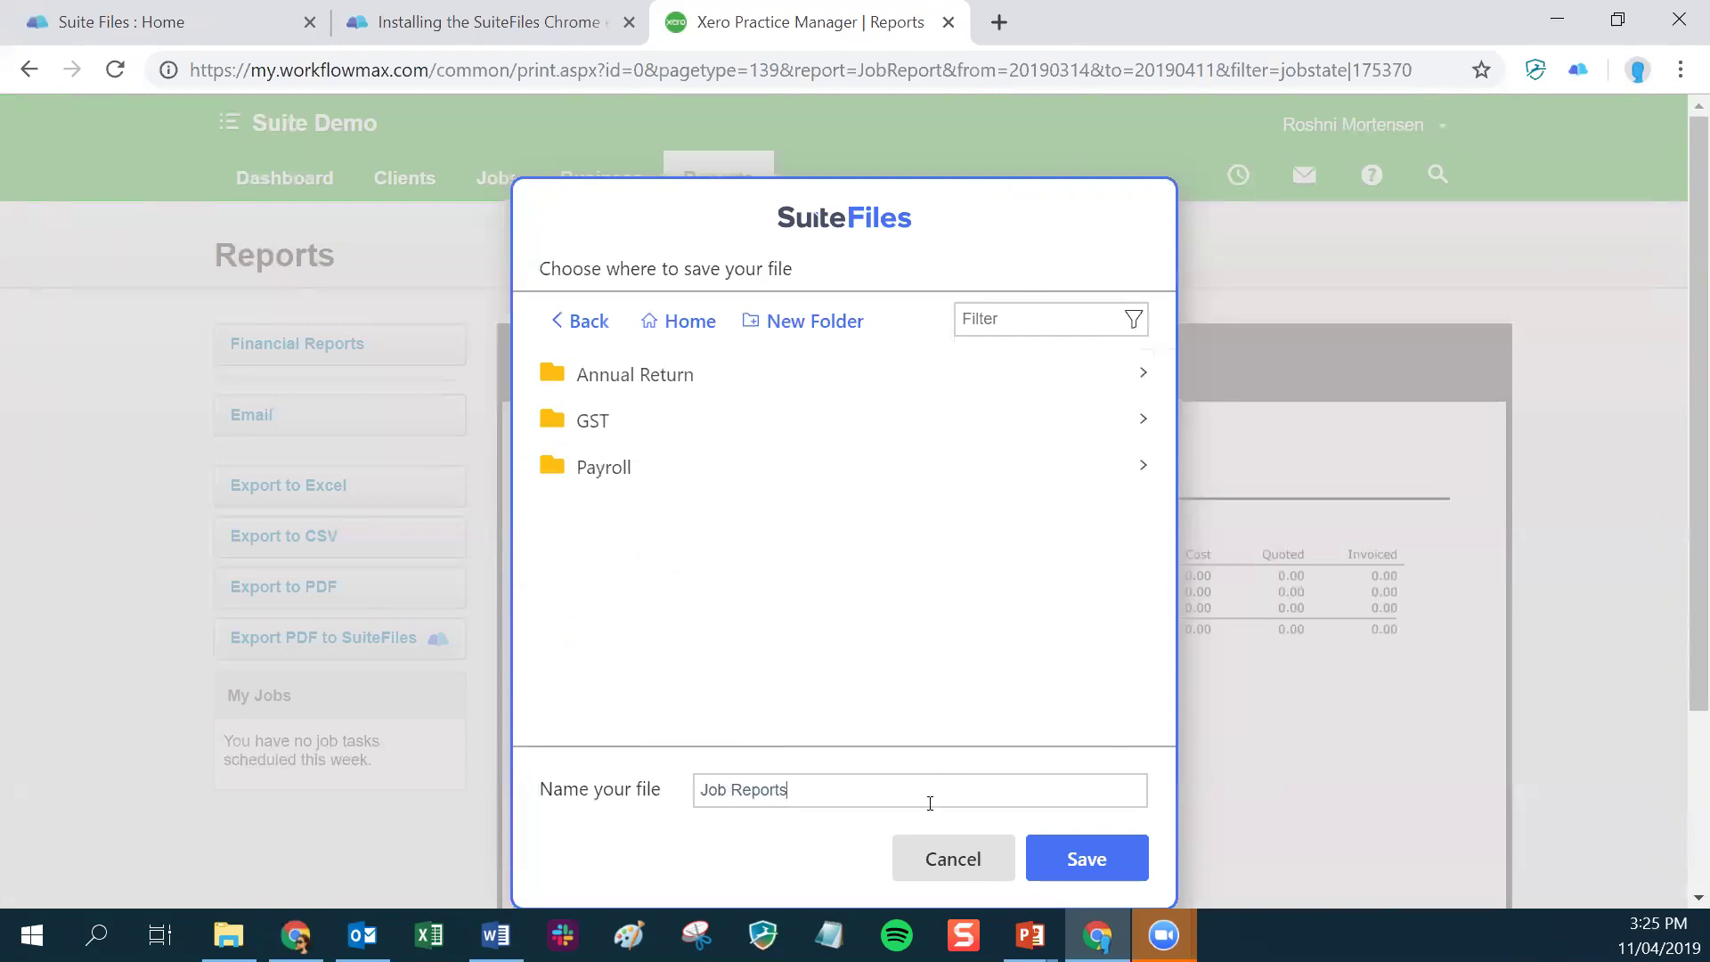
text( Chrome April 2019)
click(1089, 866)
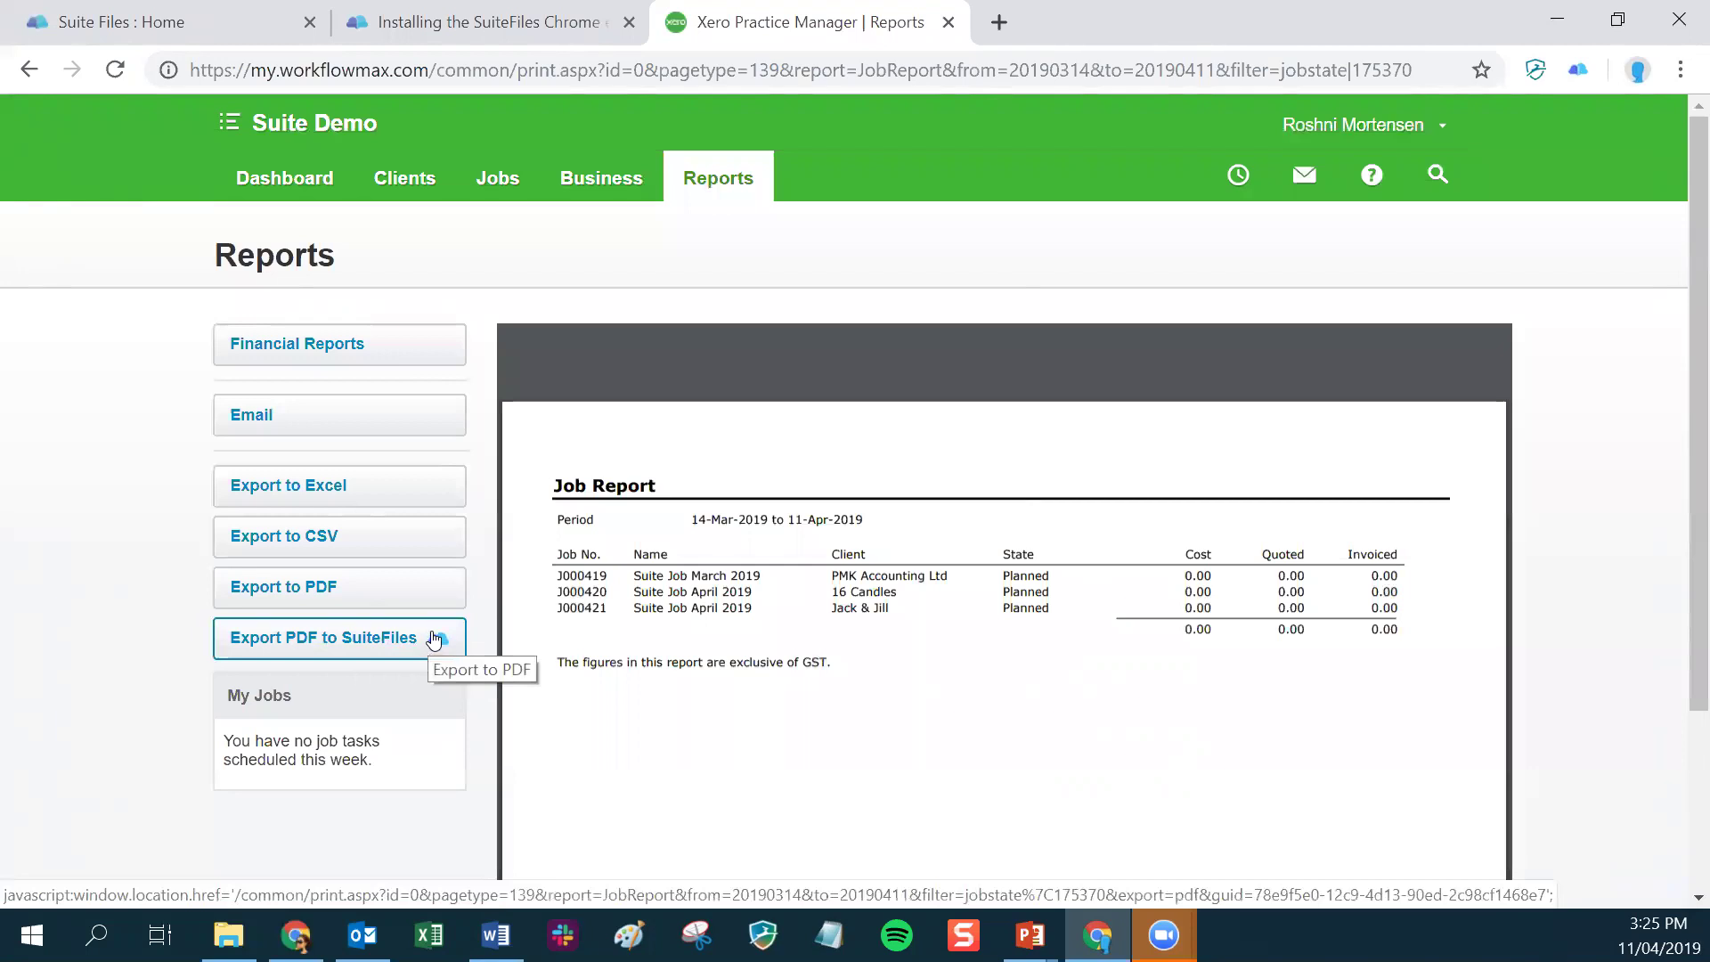
- Print the job report with Suite Print selected as the destination from the full printer list
mouse_move(969, 451)
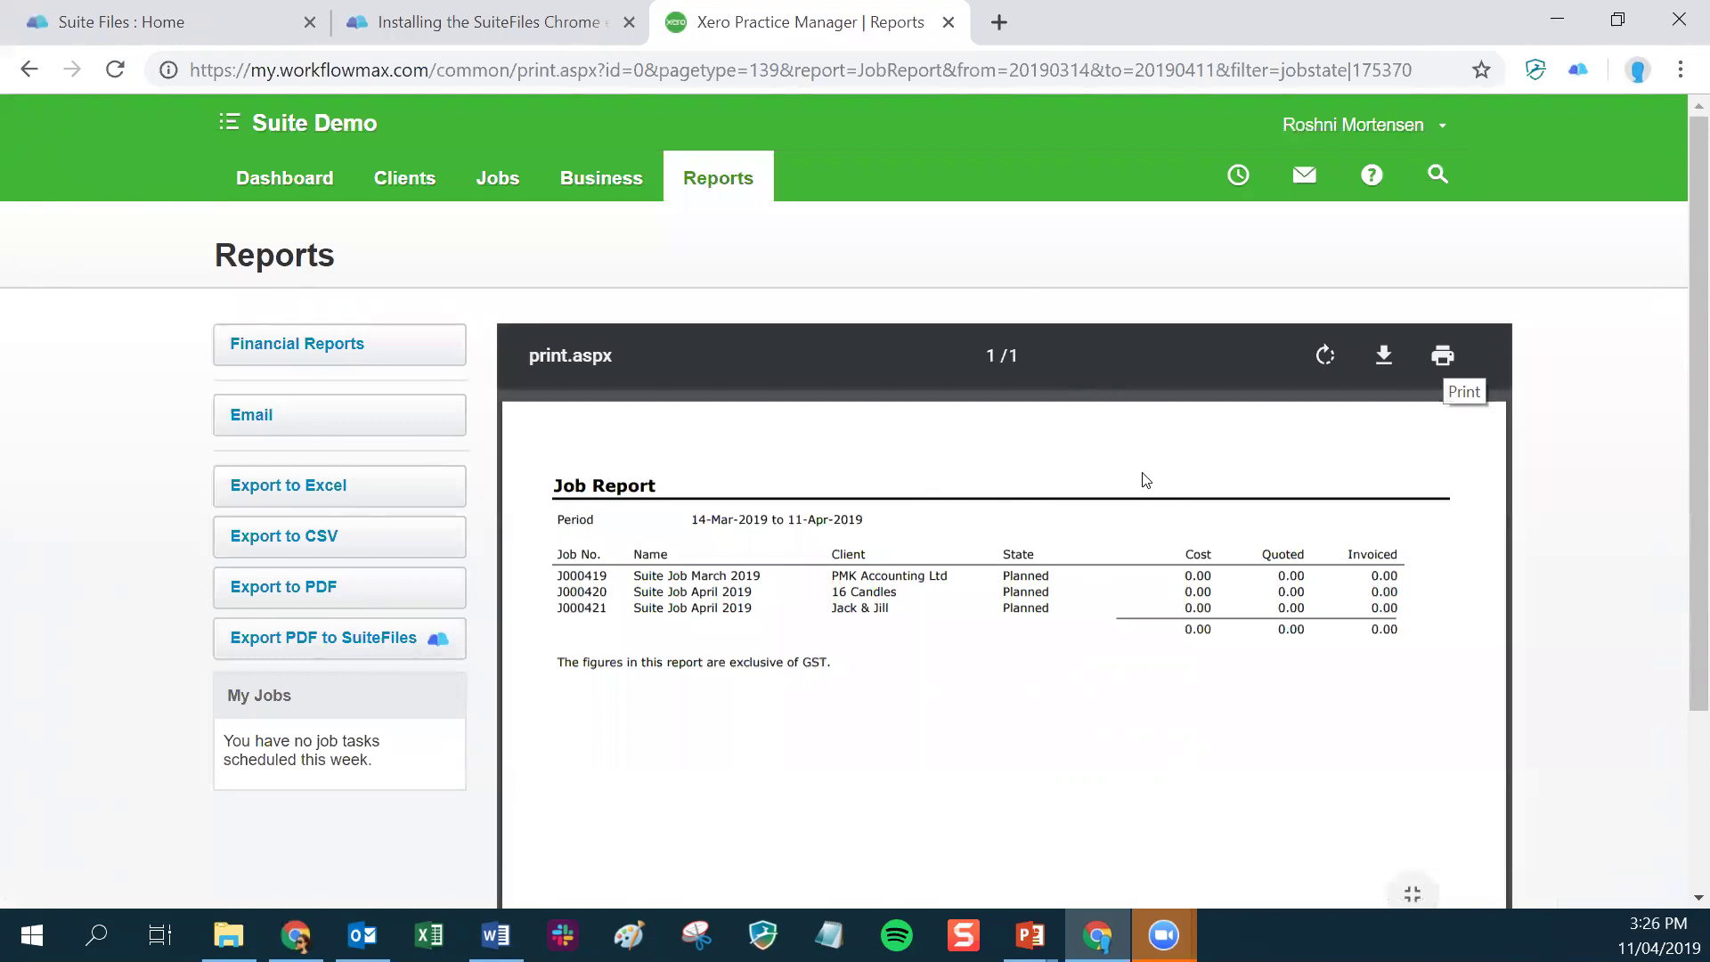
key(ctrl+p)
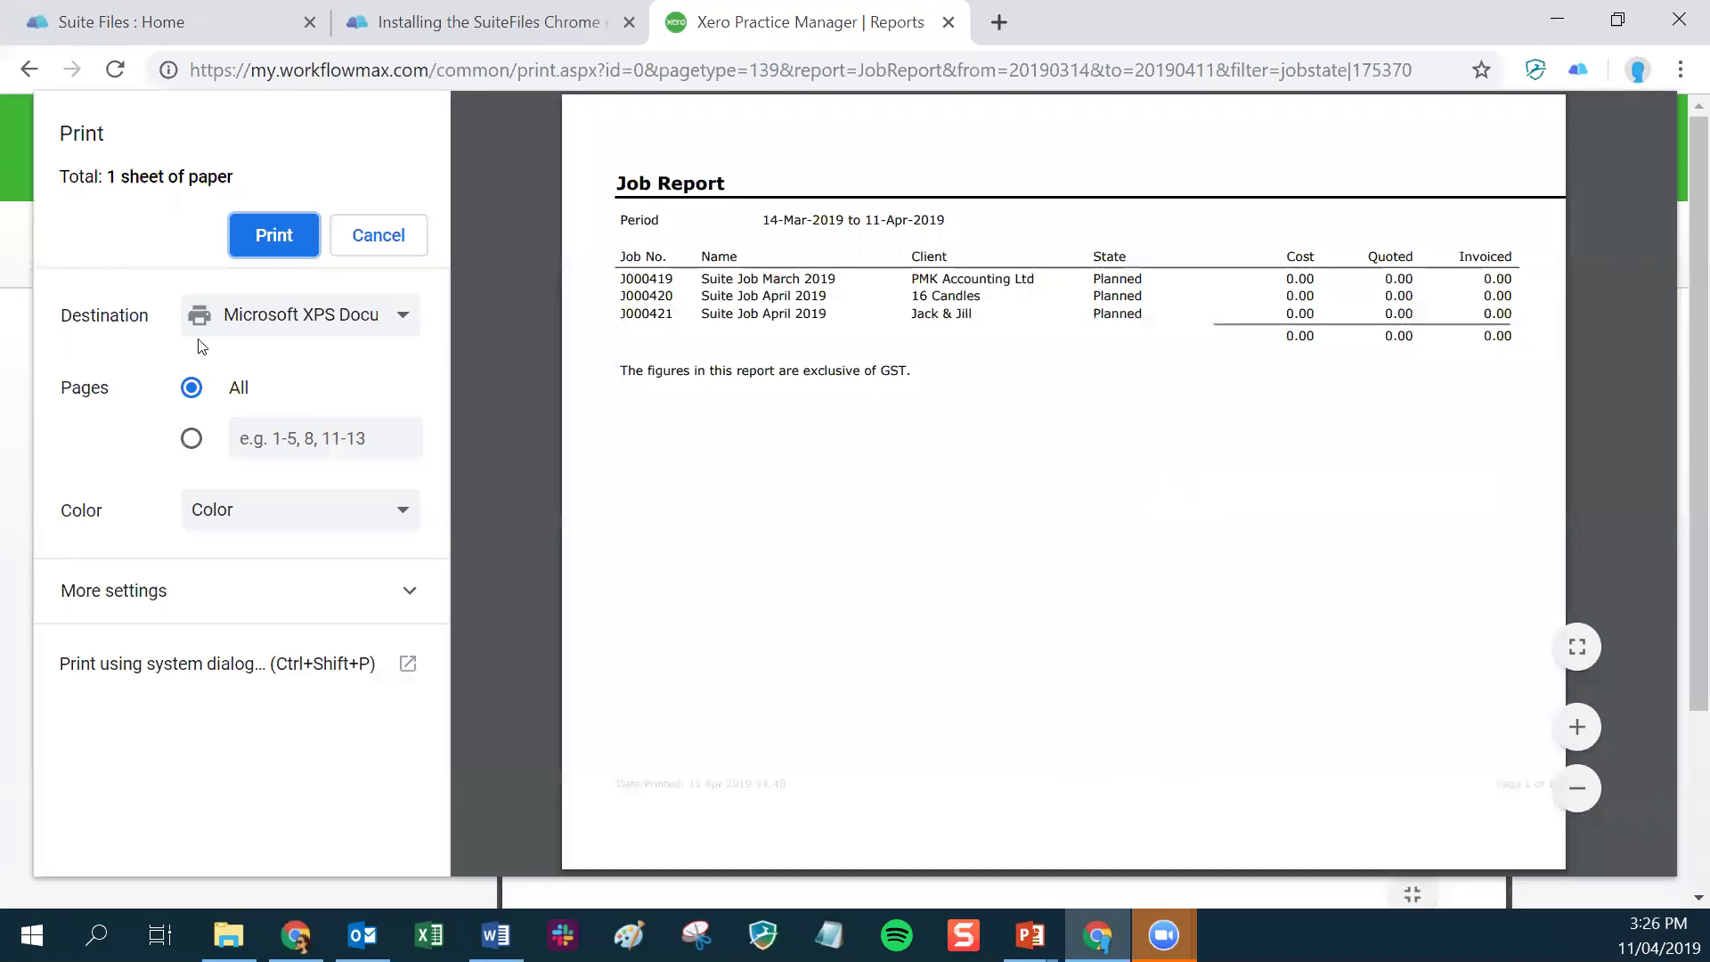
click(305, 329)
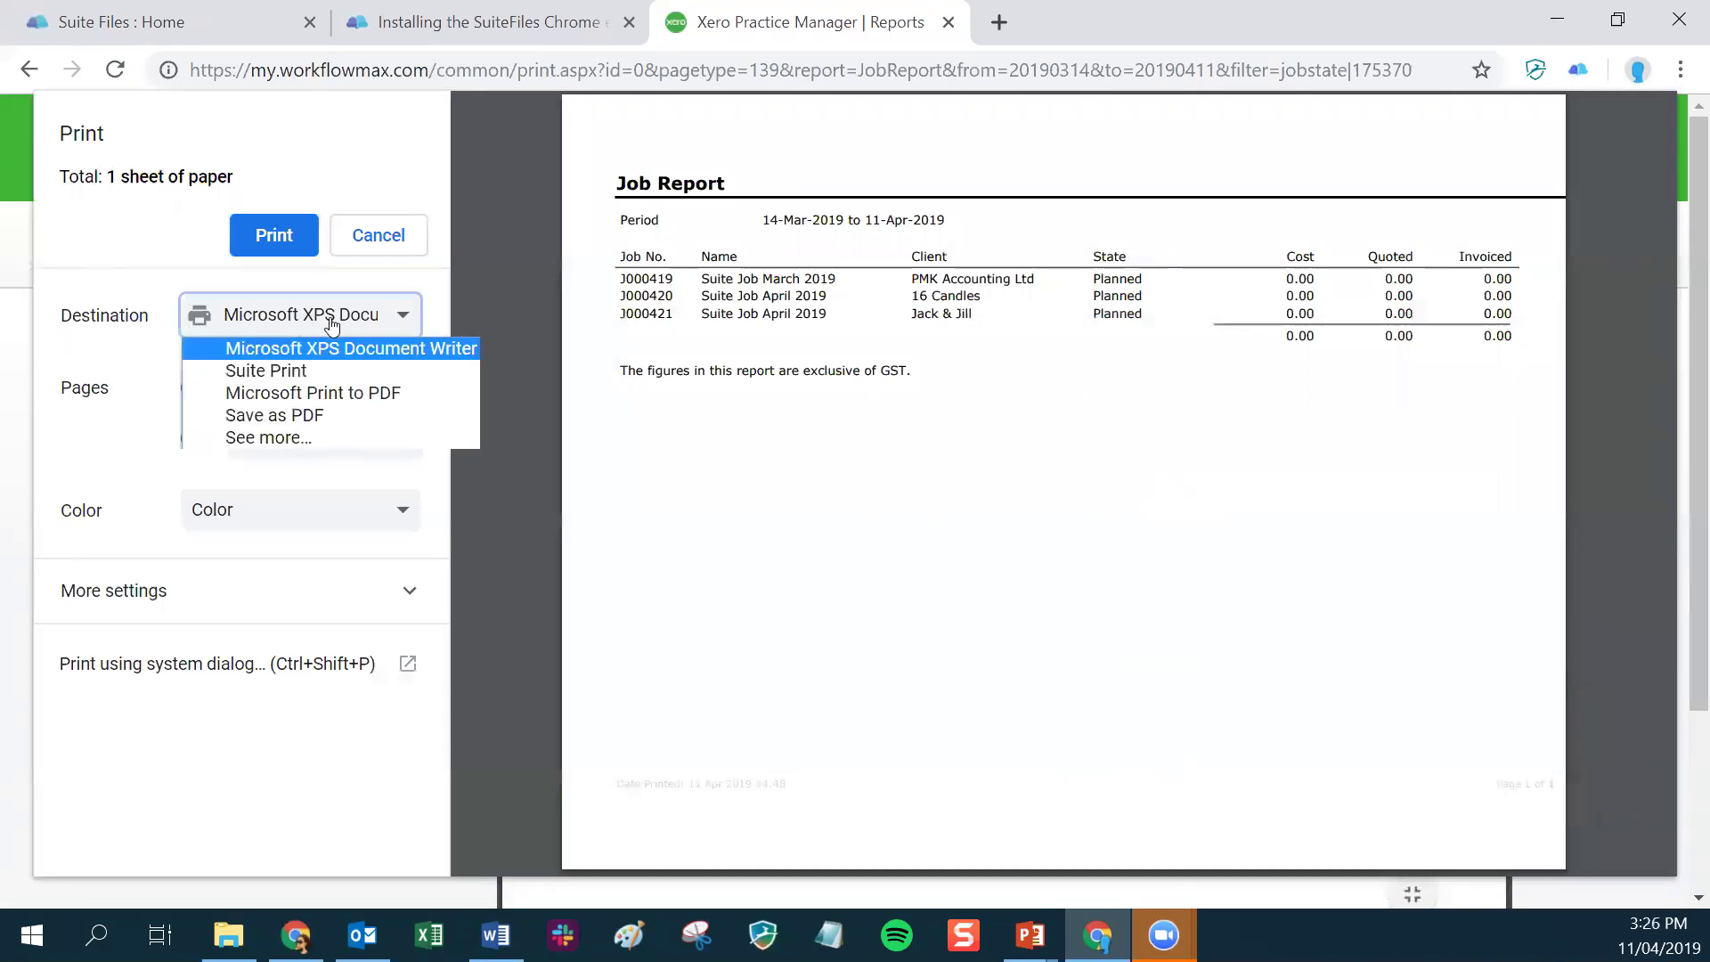
click(267, 438)
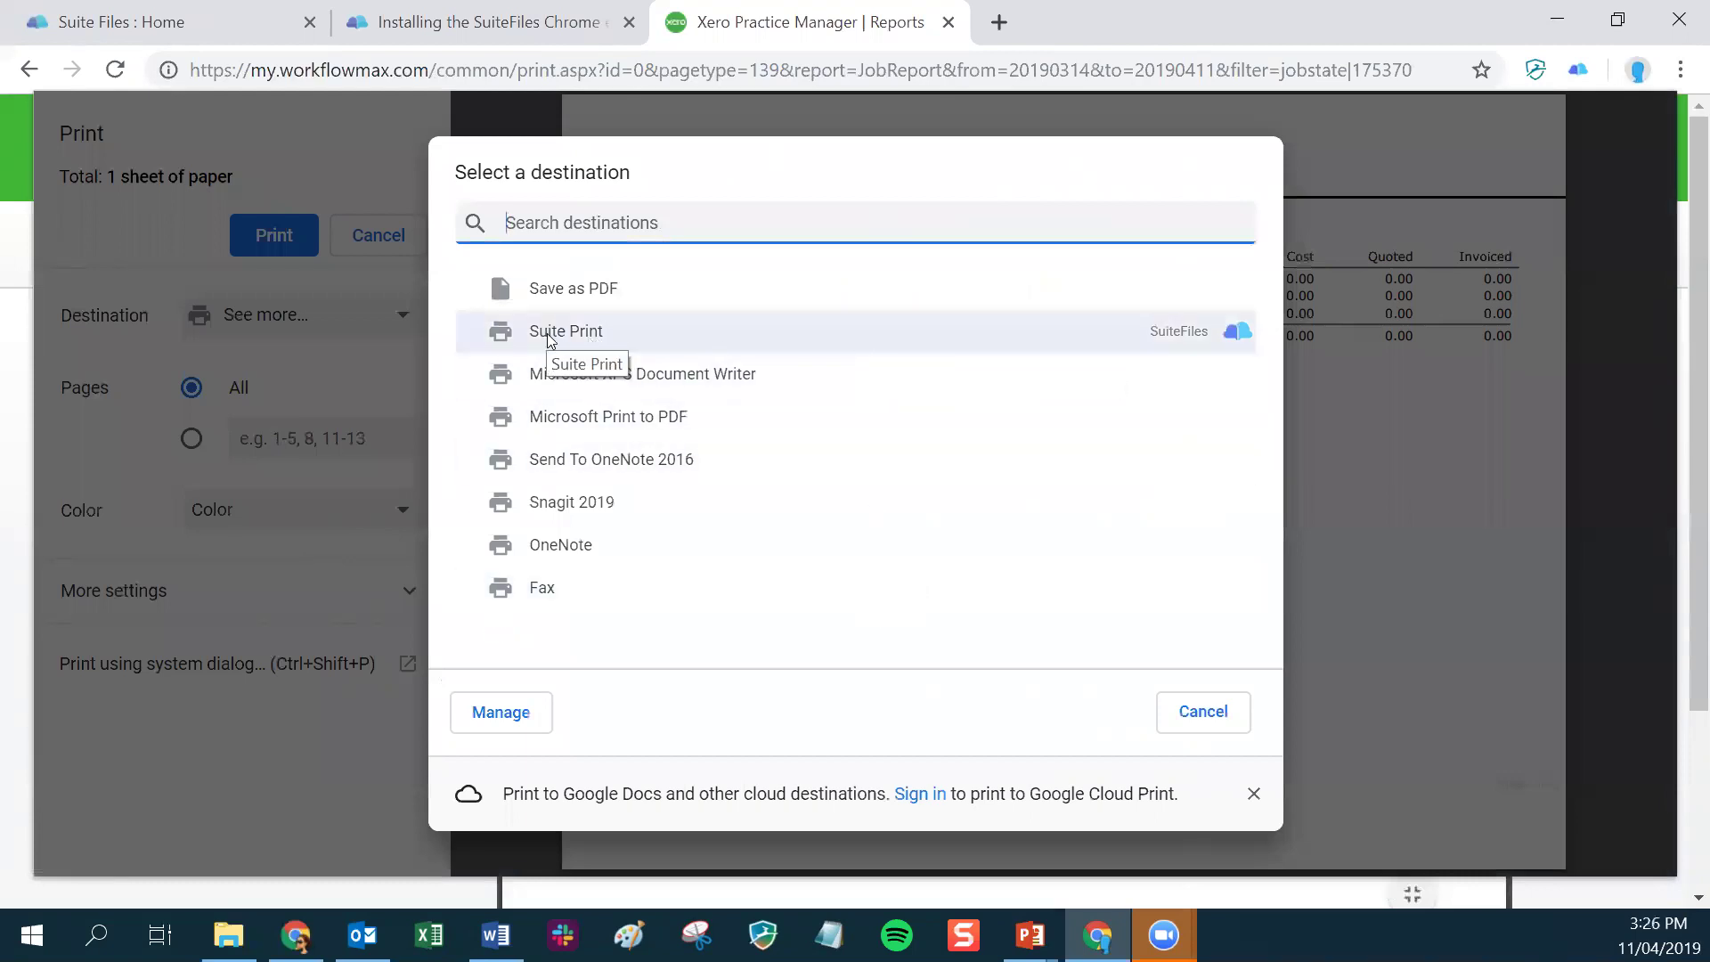
mouse_move(1234, 334)
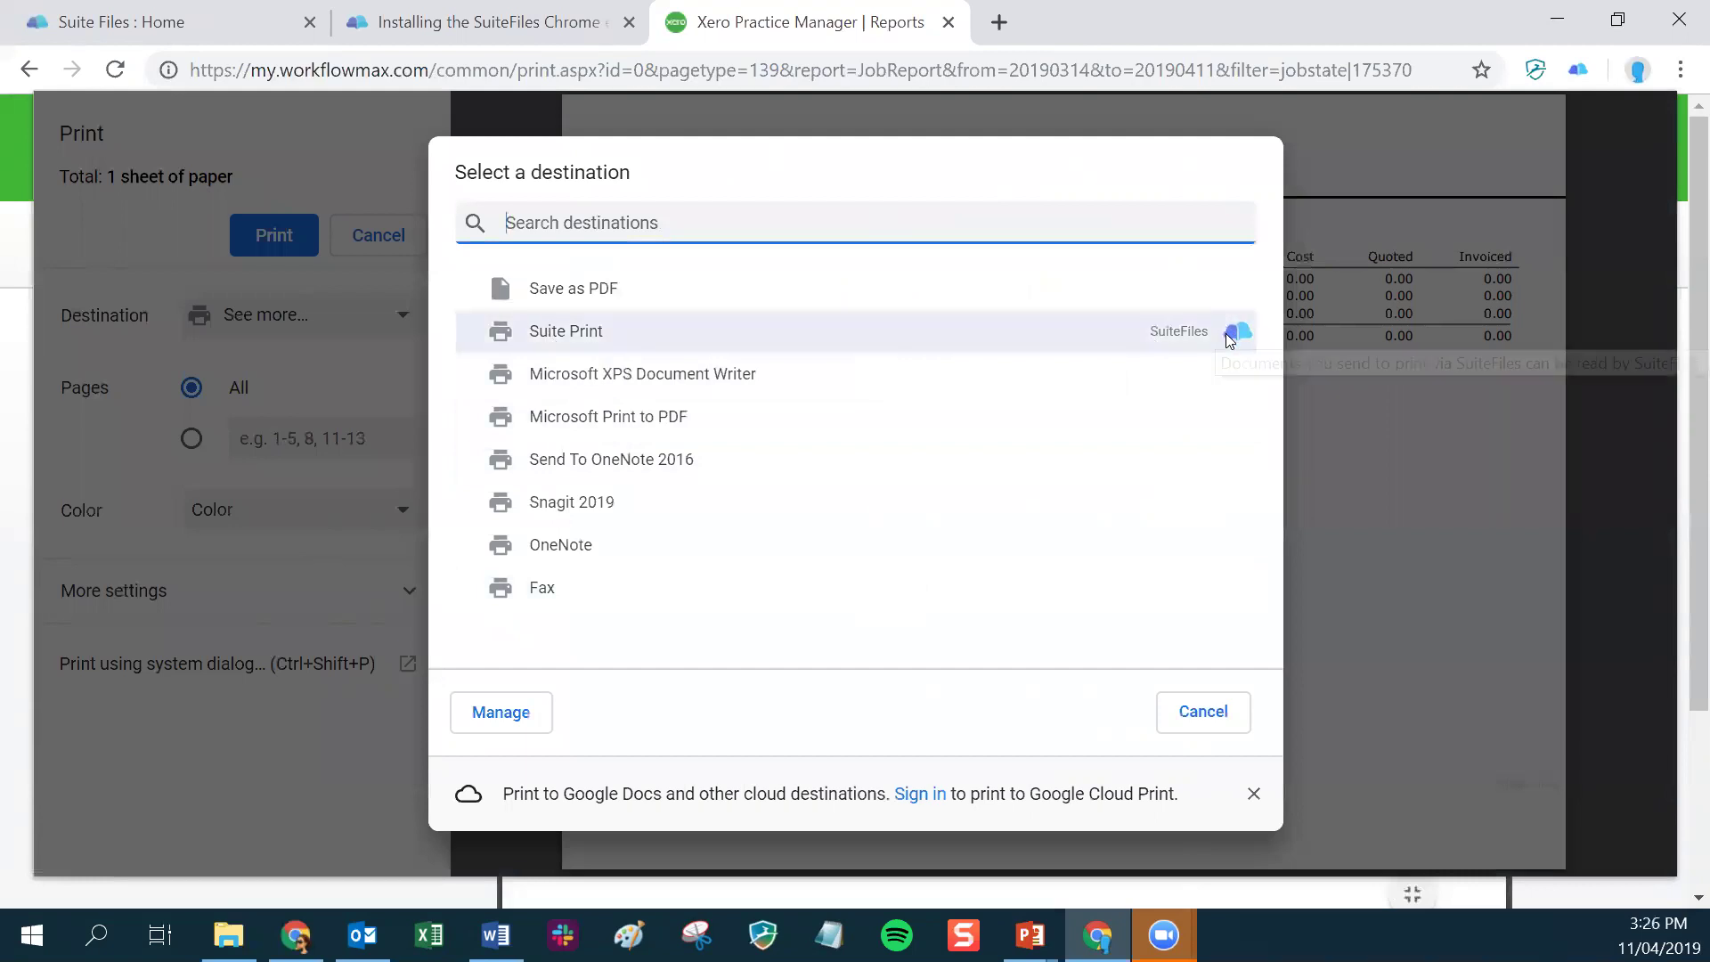
click(570, 331)
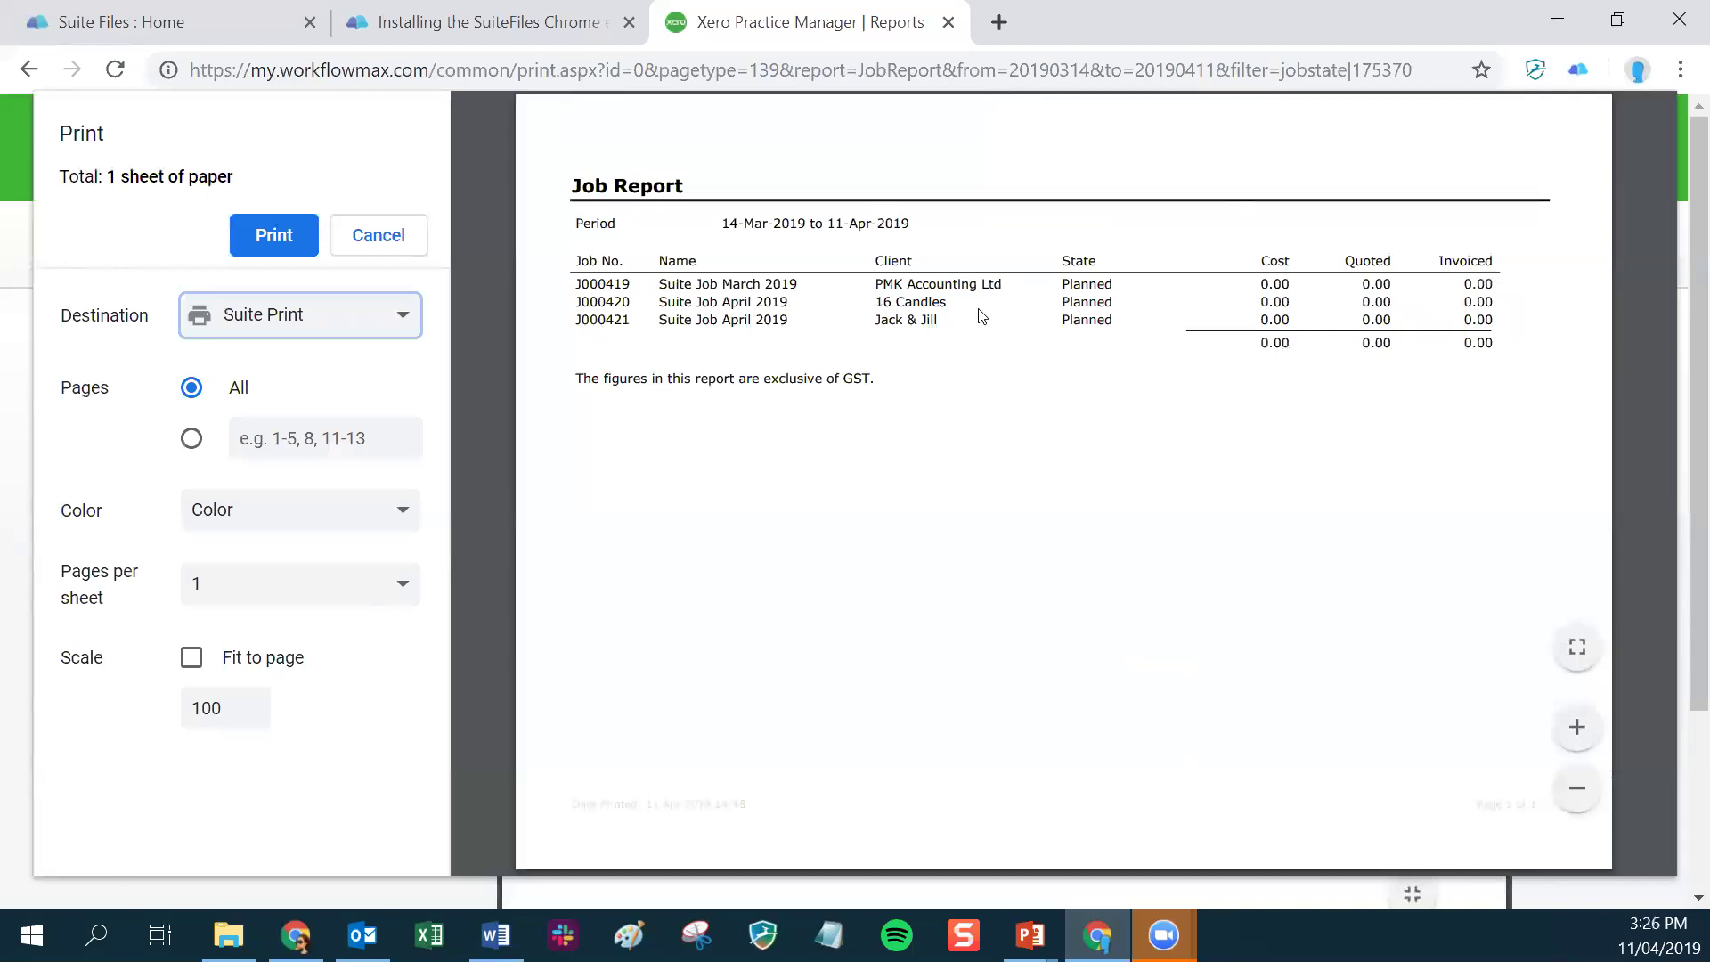
click(273, 236)
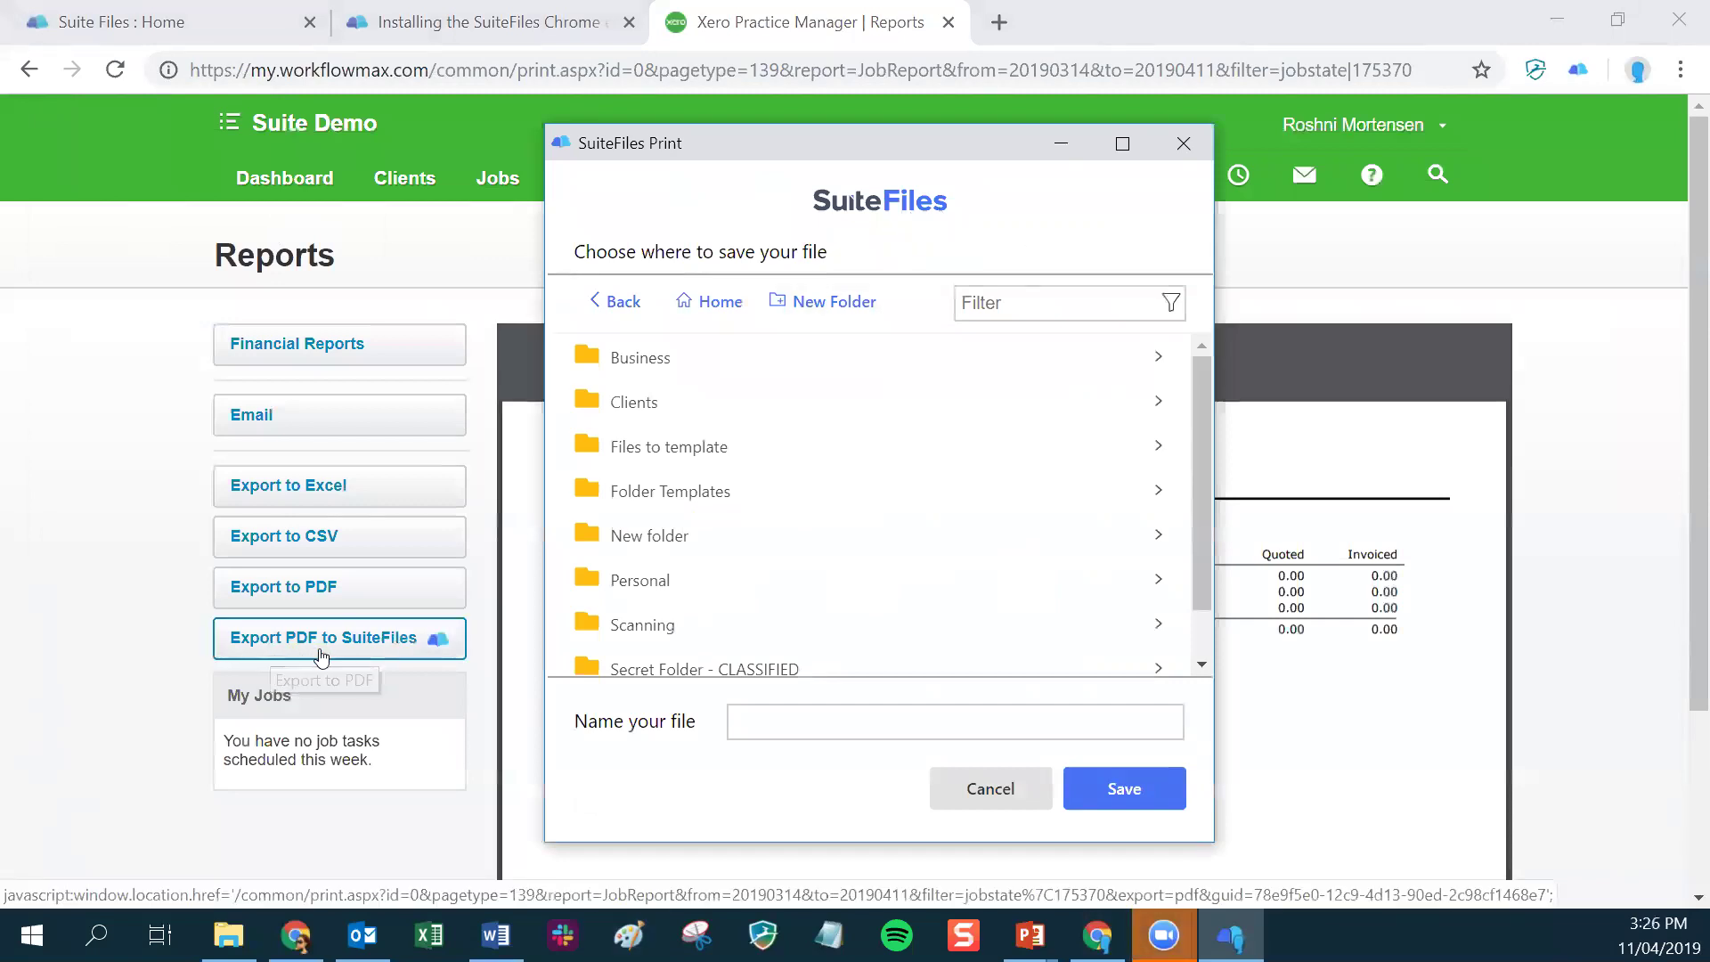
- Filter the client folders by "carol" and choose the 2019 folder of Carols Cupcake Emporium as the save location
click(634, 401)
scroll(668, 575, down, 2)
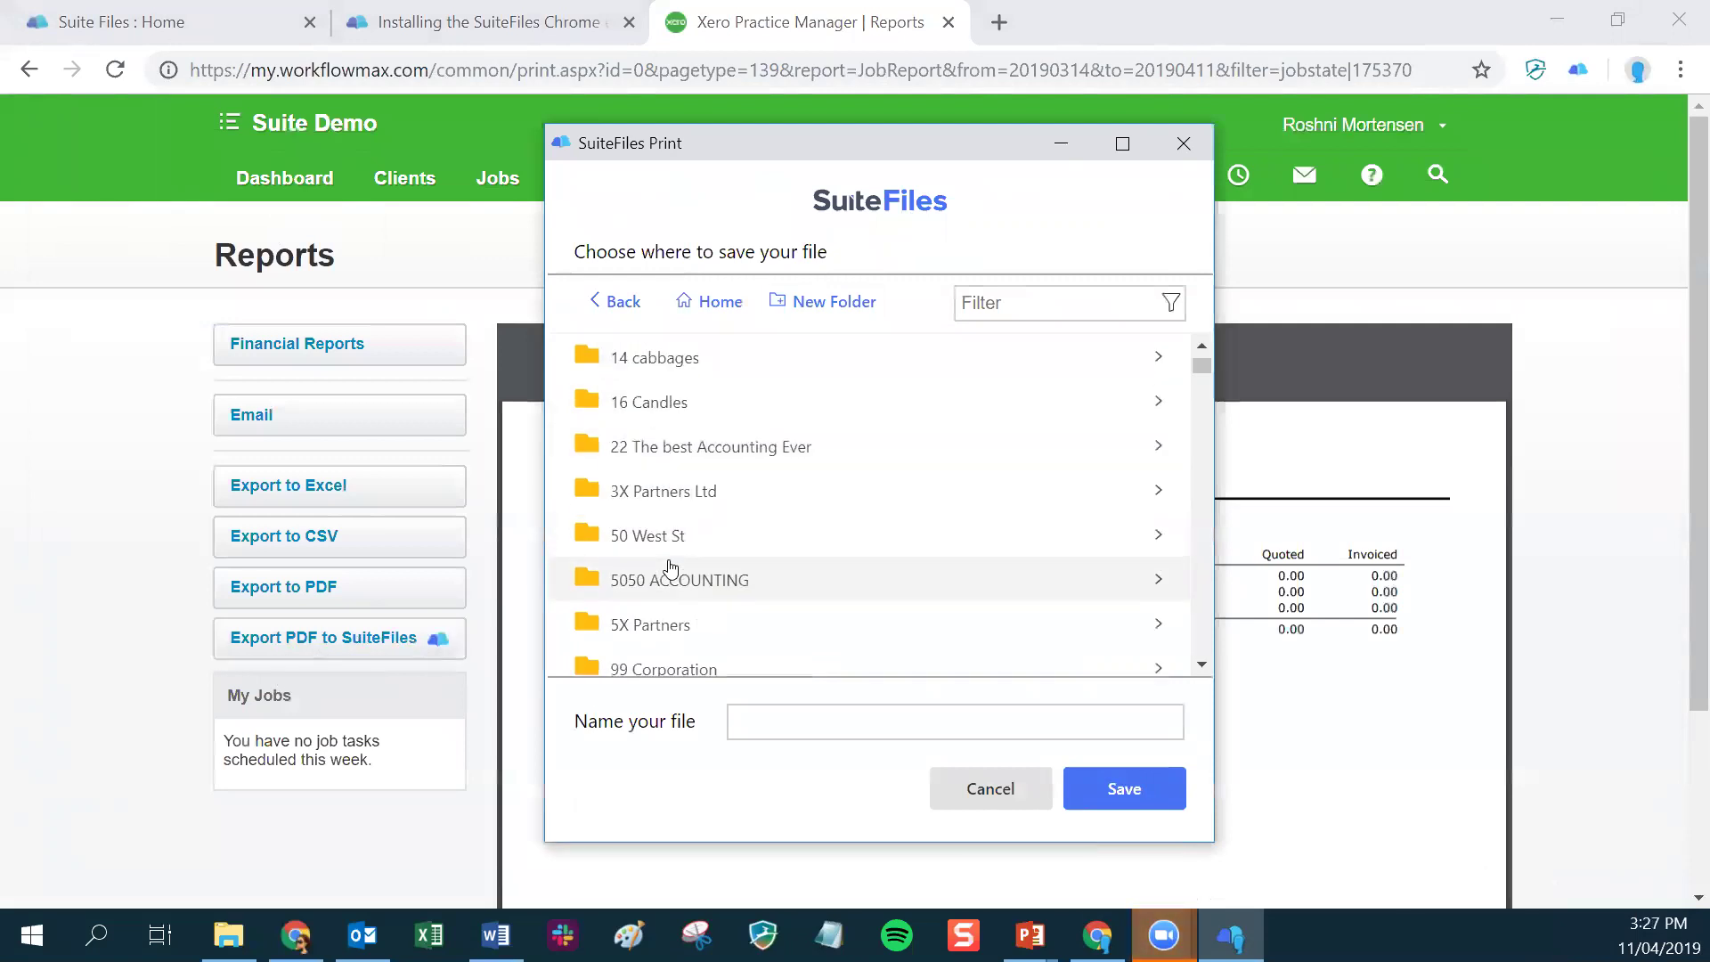
click(994, 305)
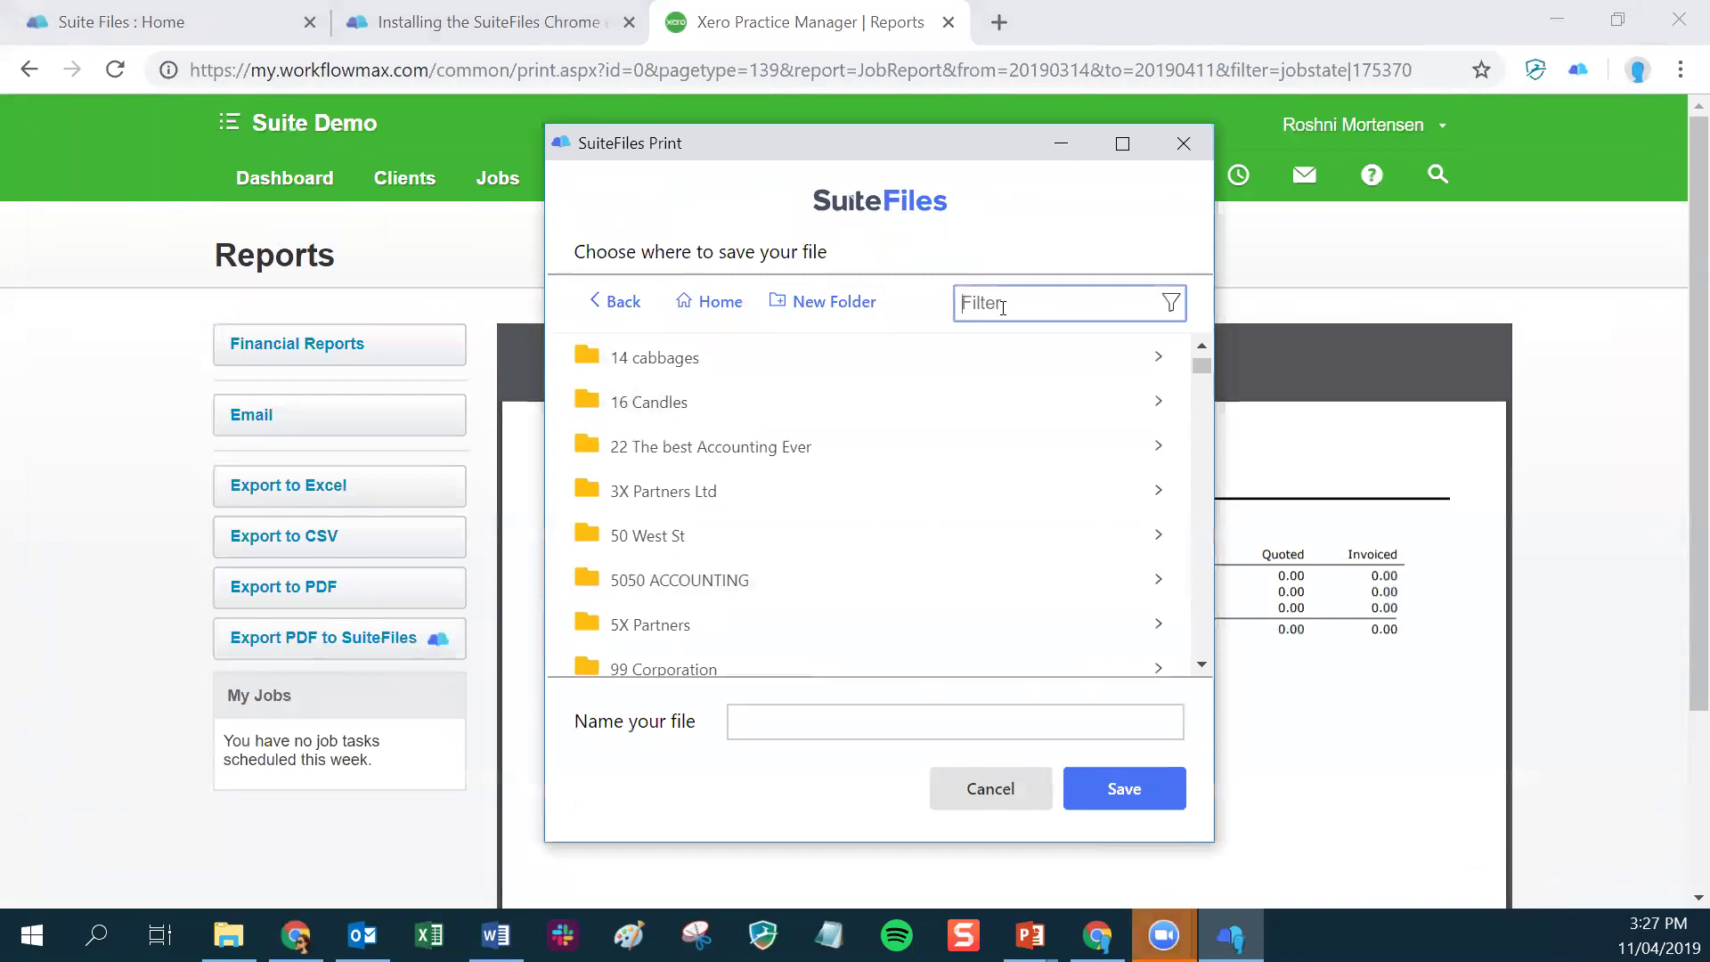
text(carol)
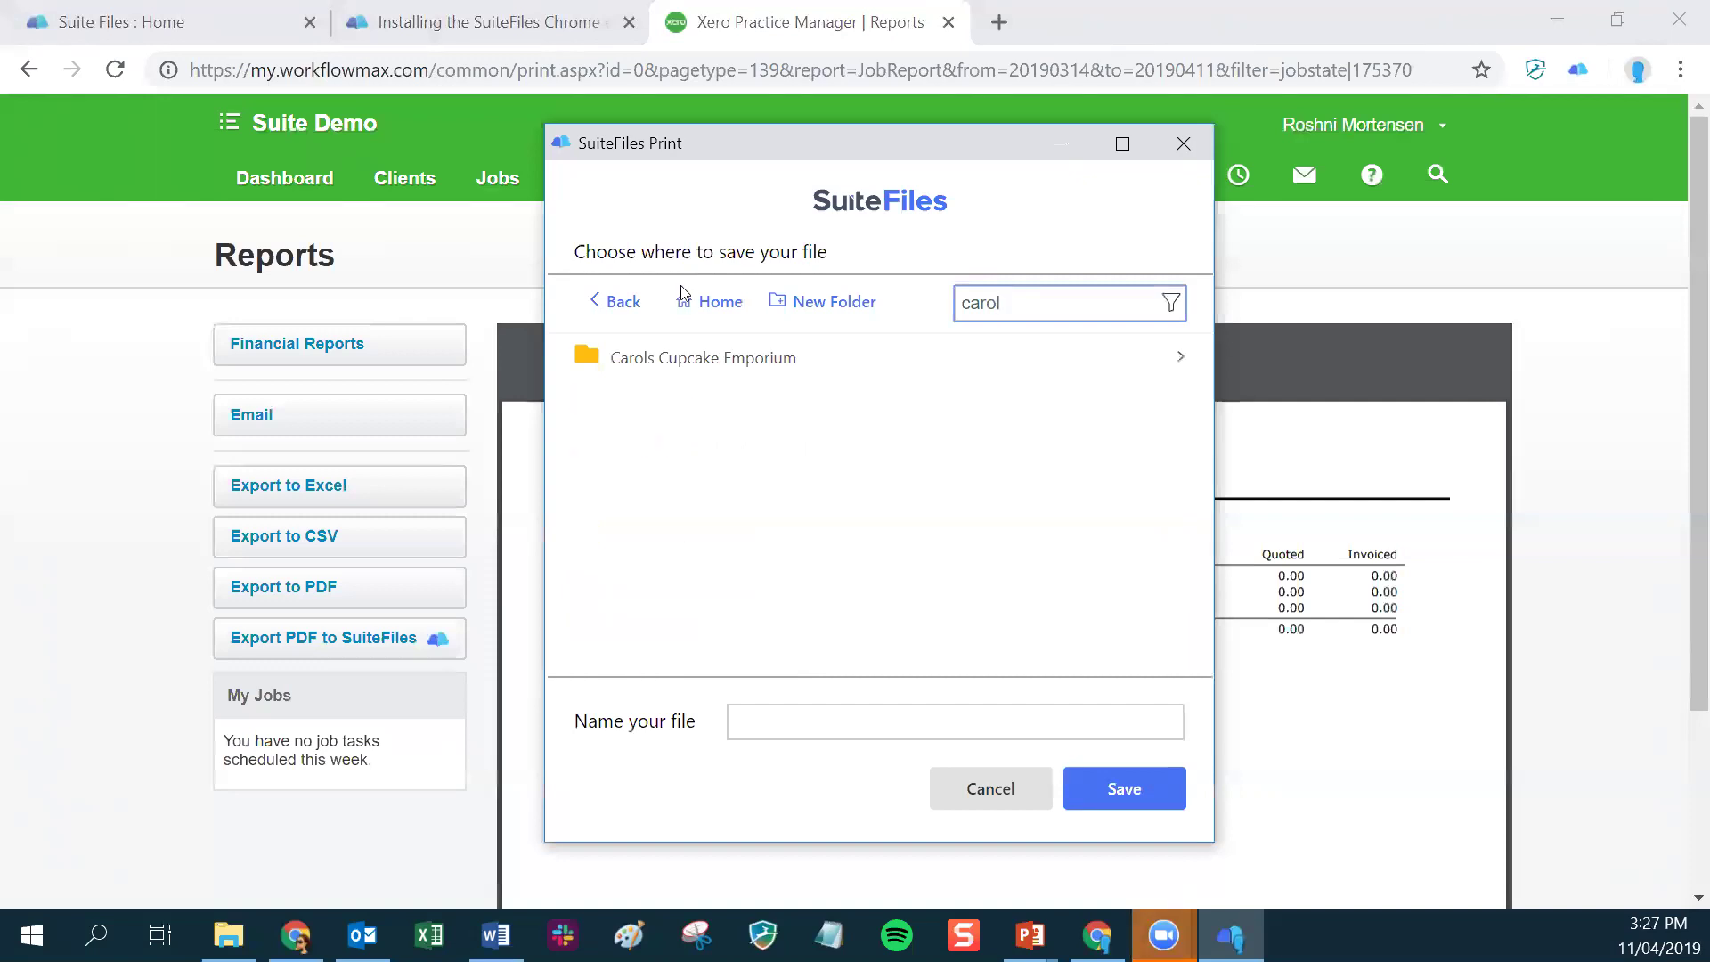
click(639, 356)
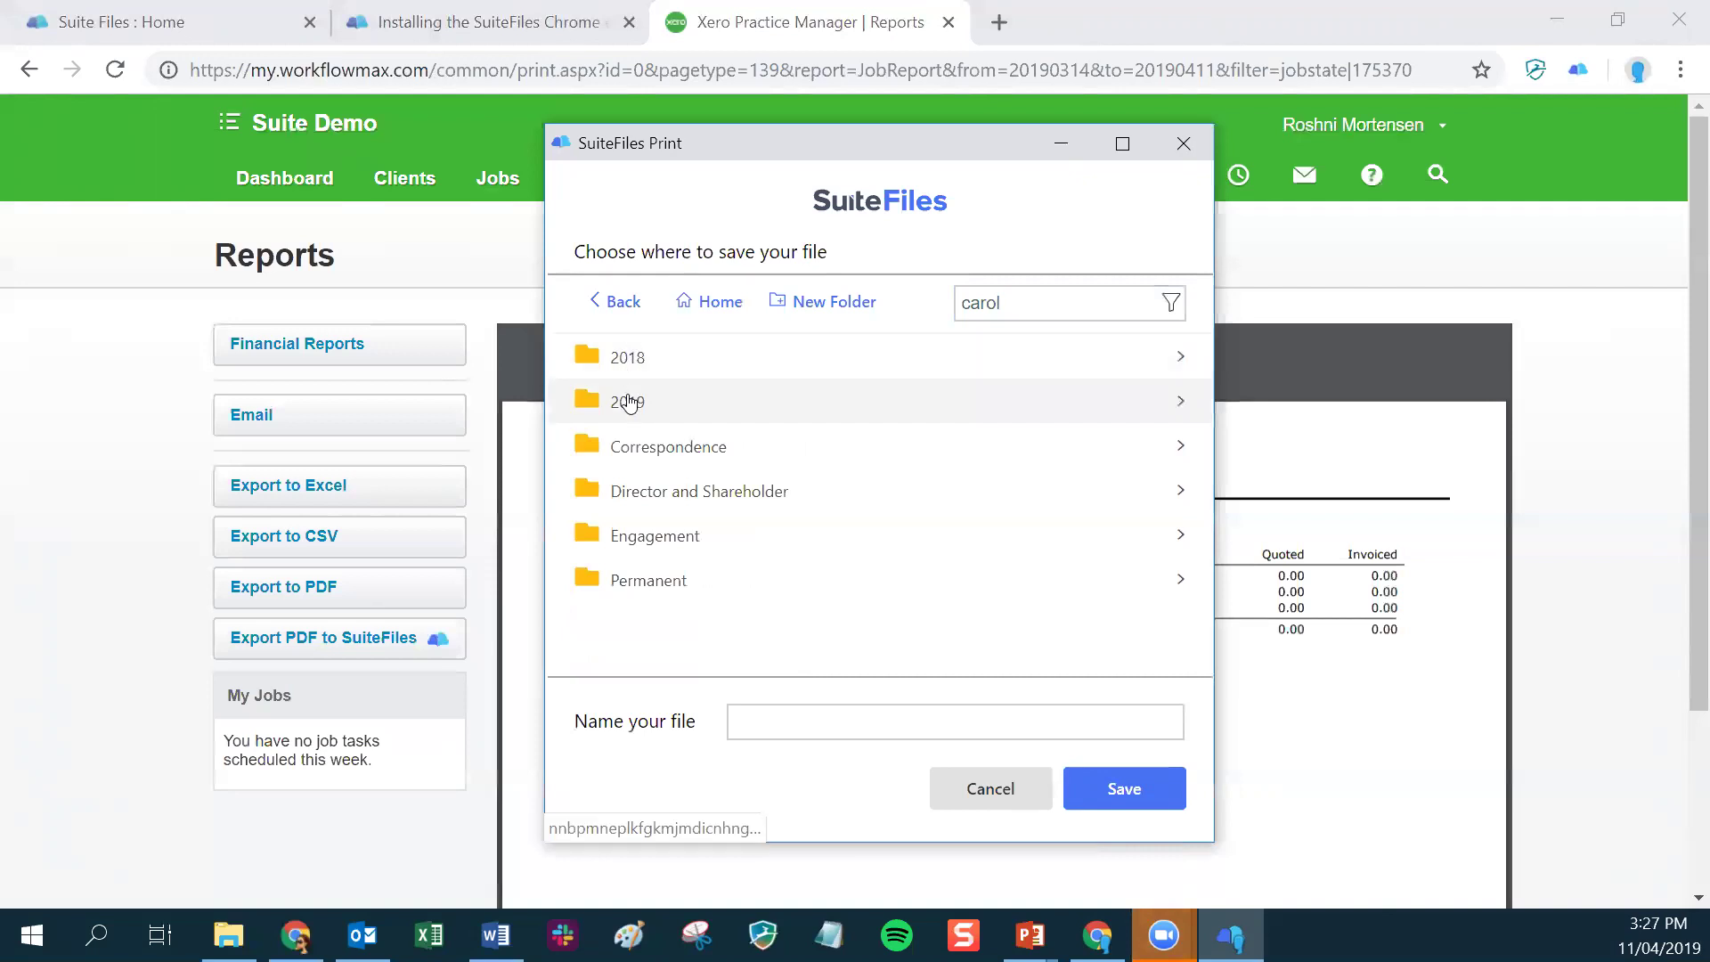
click(629, 403)
- Name the printed file "Suite Print Job Report April 2019" and save it
click(778, 718)
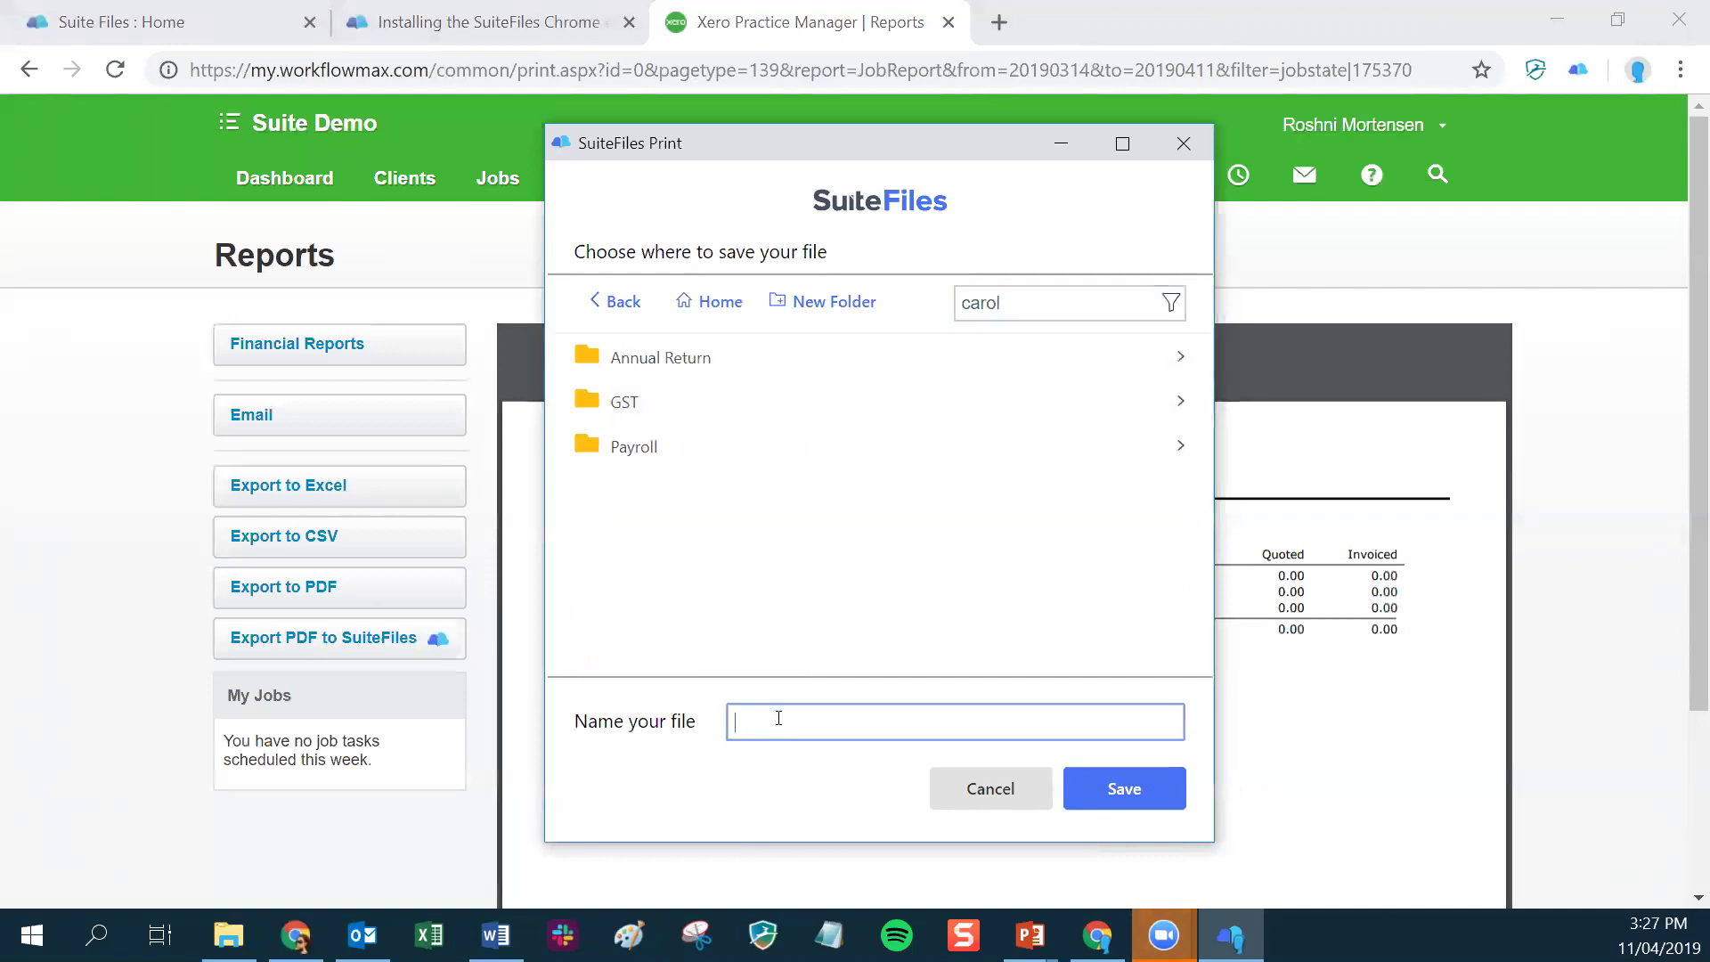
text(Suite Print Job Report April 201)
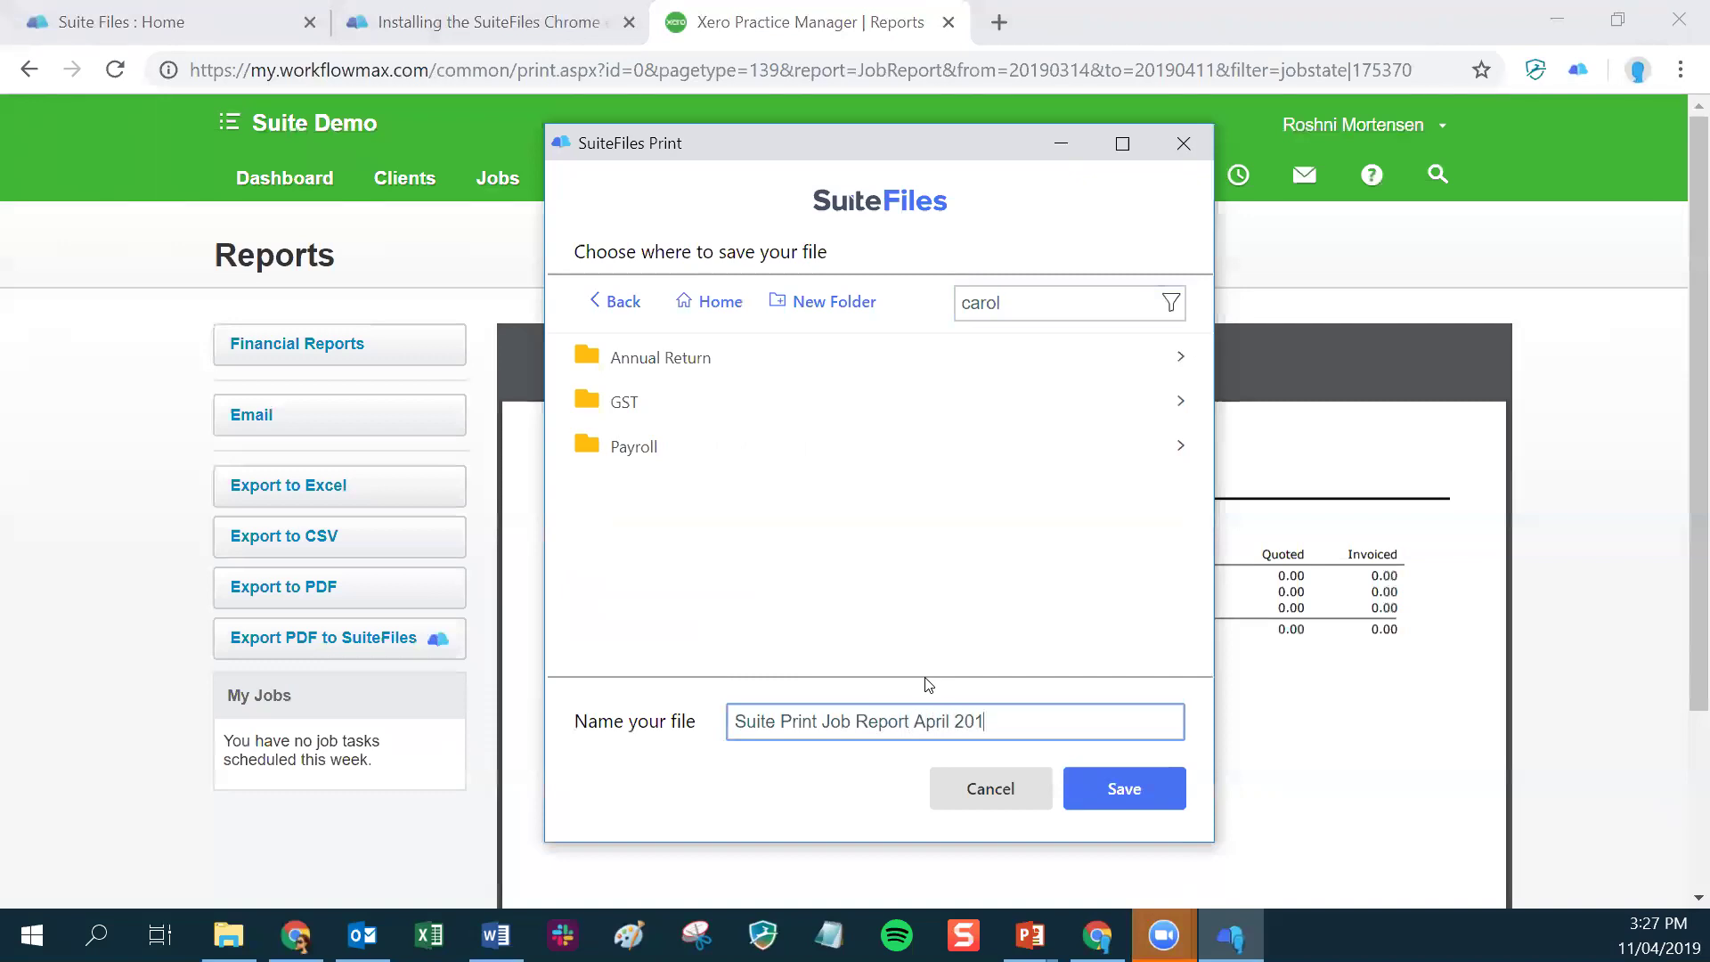
text(9)
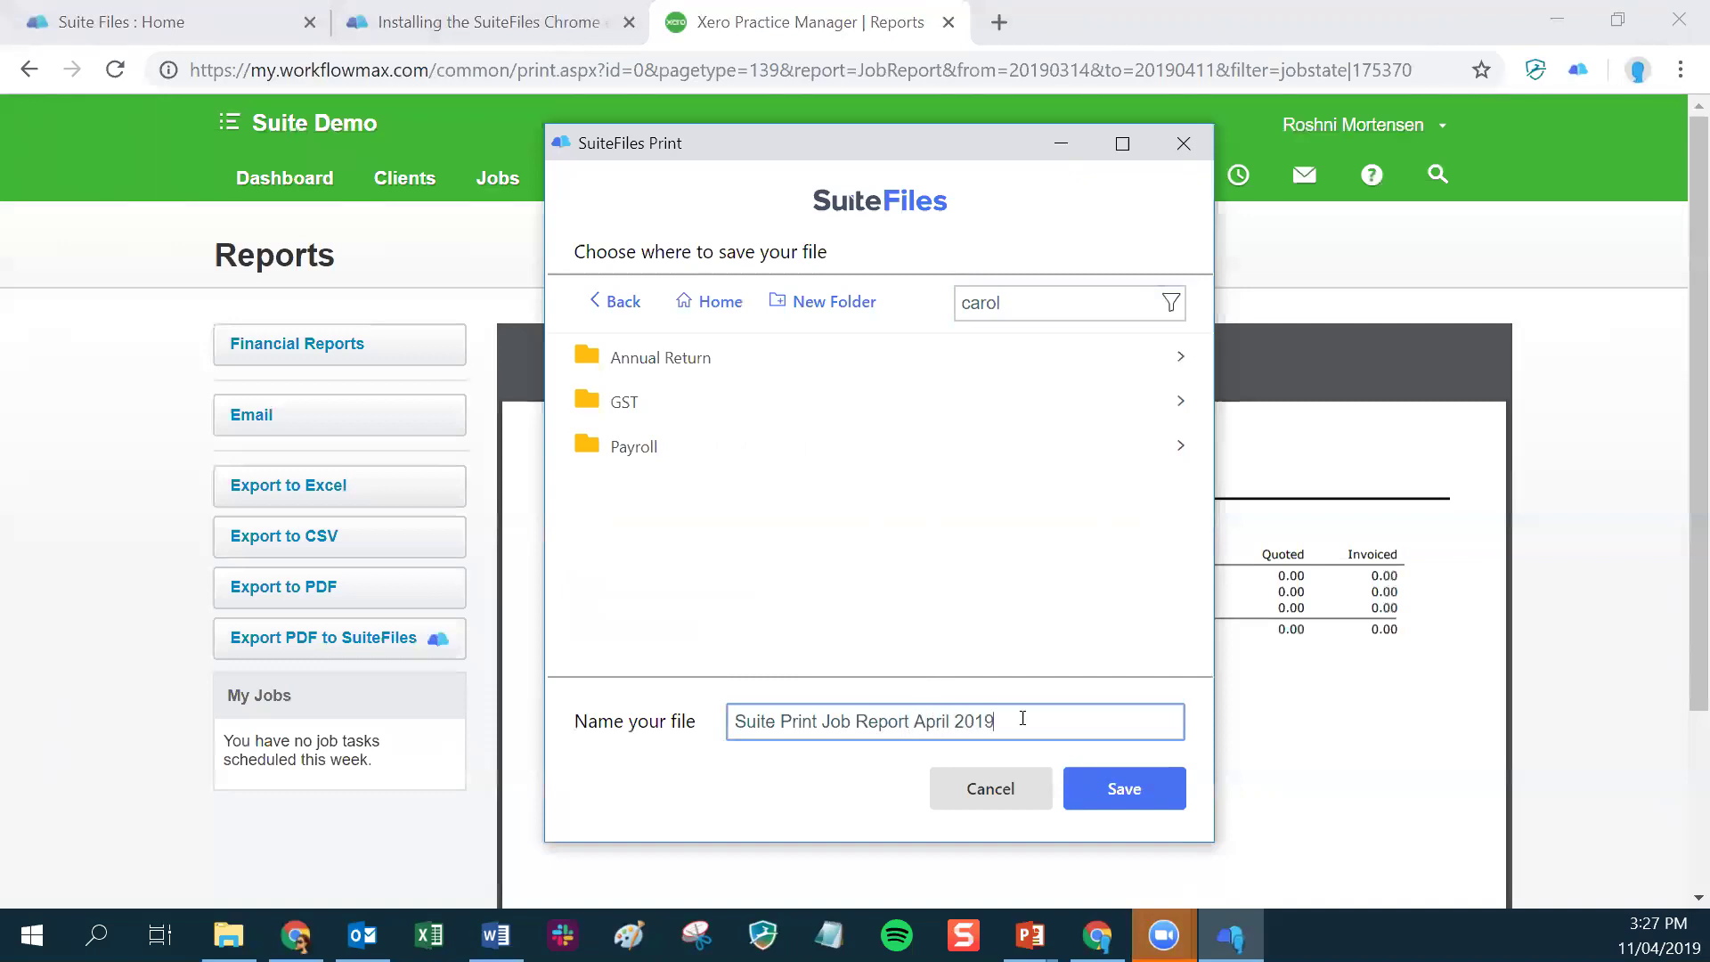
click(1118, 790)
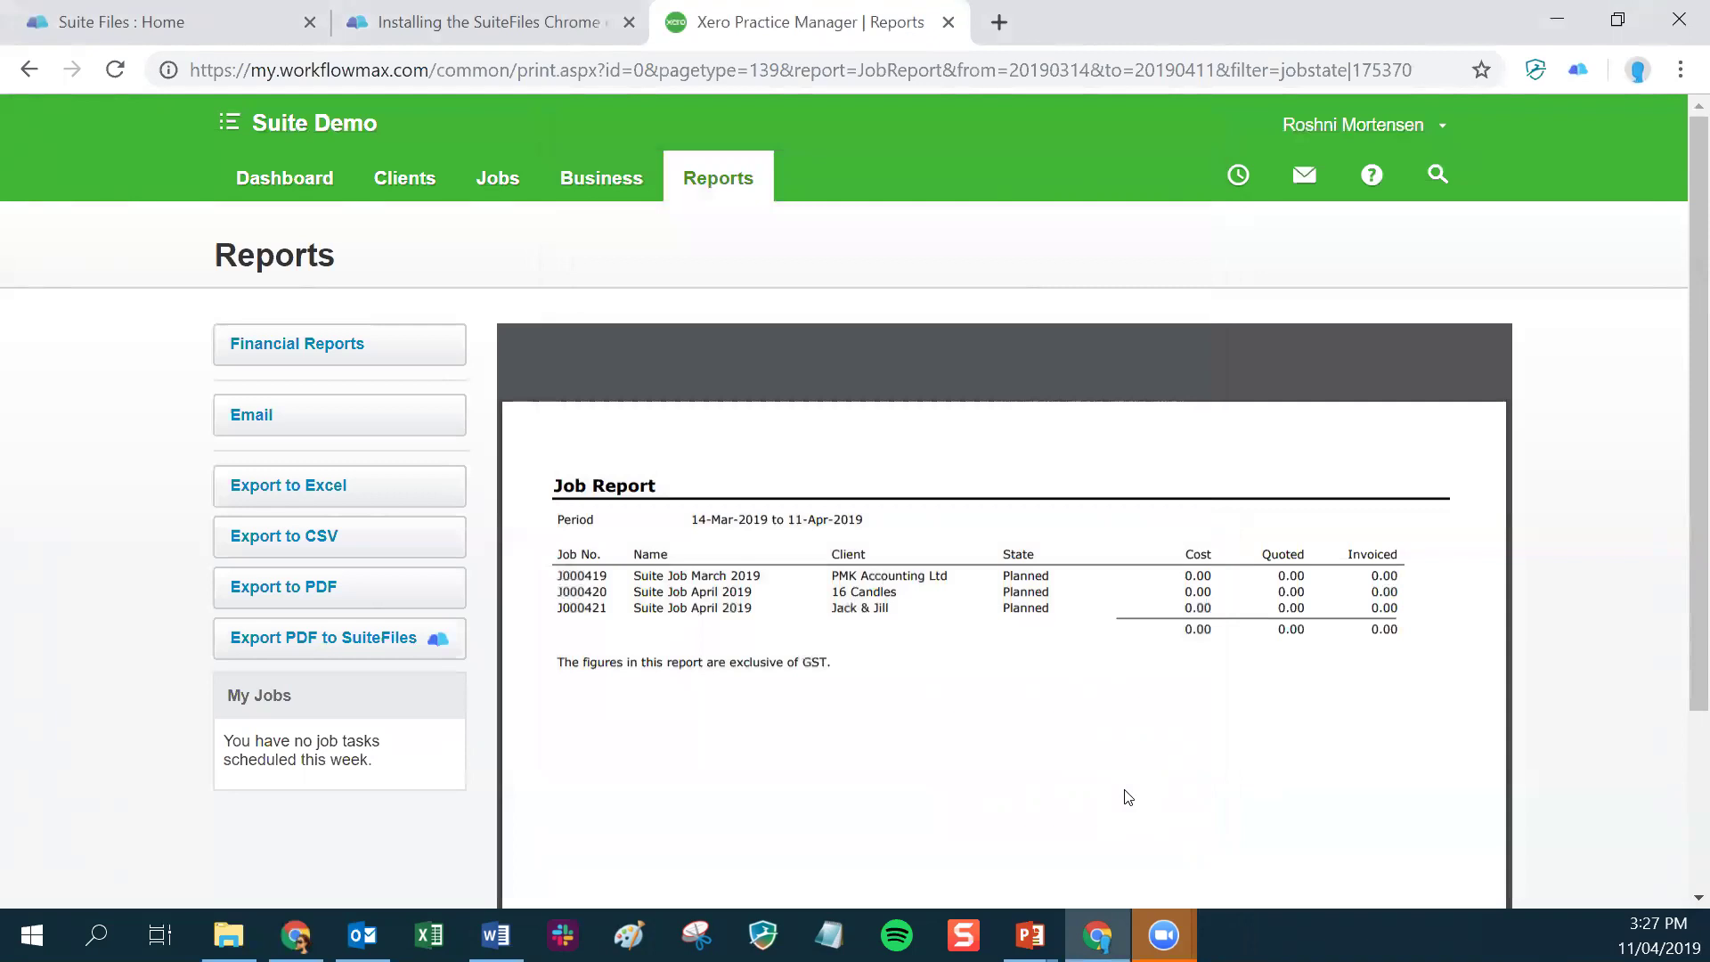
- Switch to the PowerPoint slideshow to view the "What we'll cover" slide
click(496, 935)
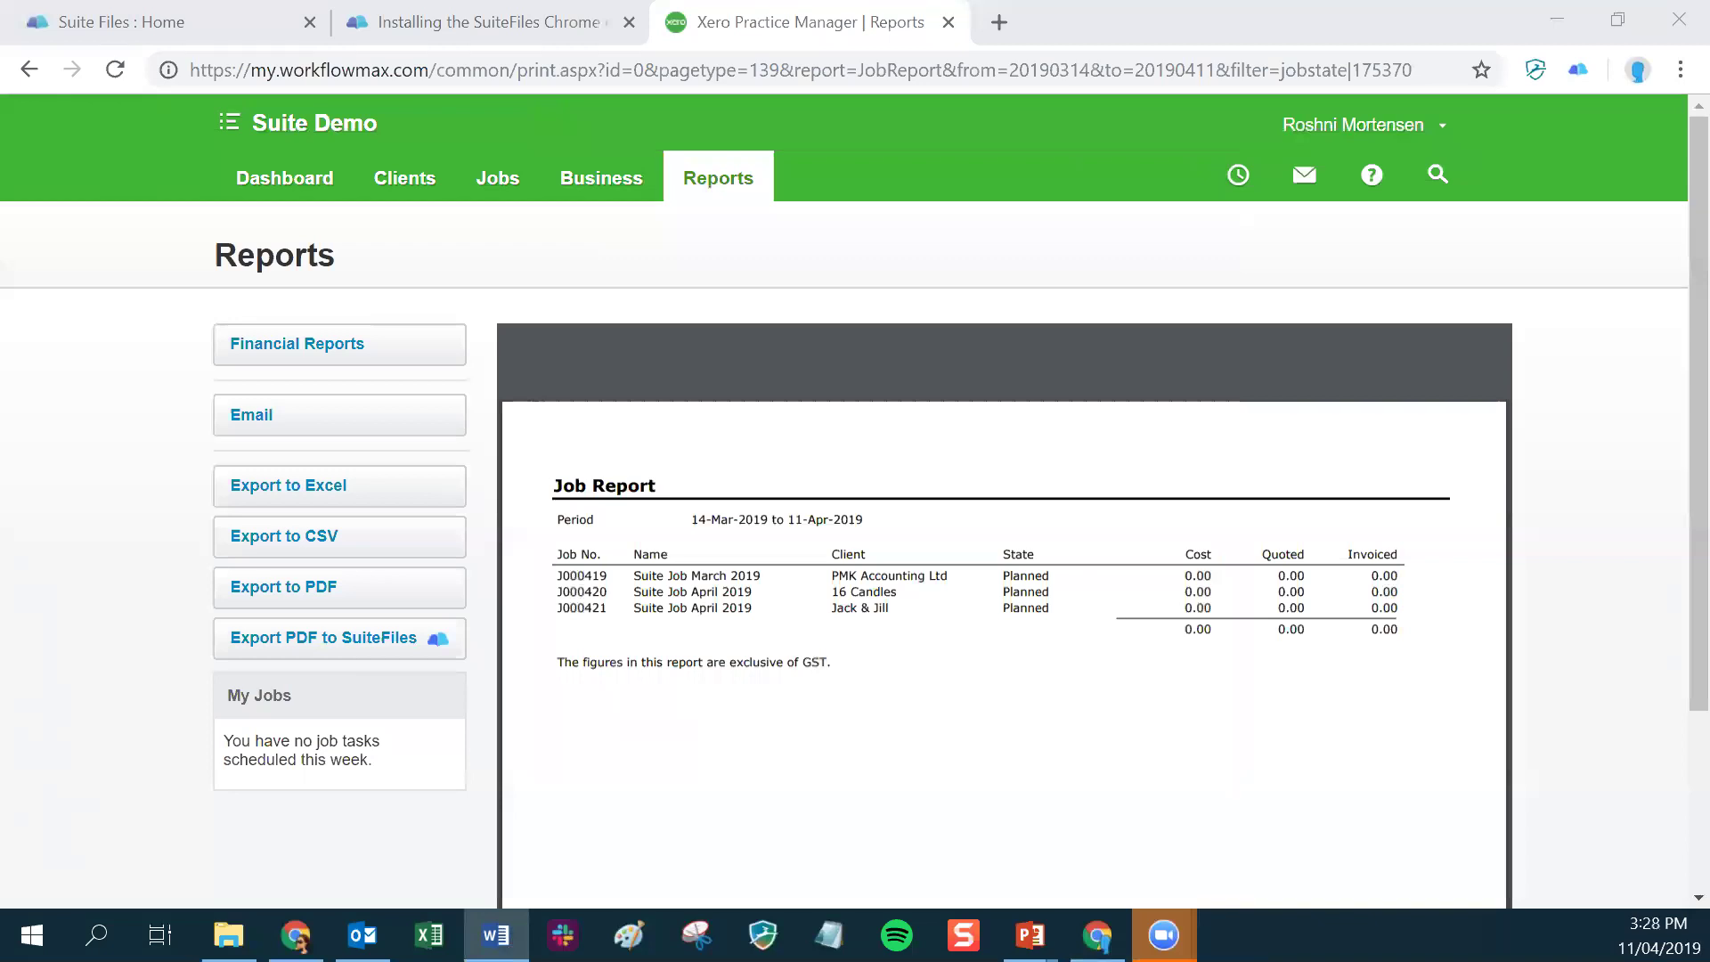
key(alt+Tab)
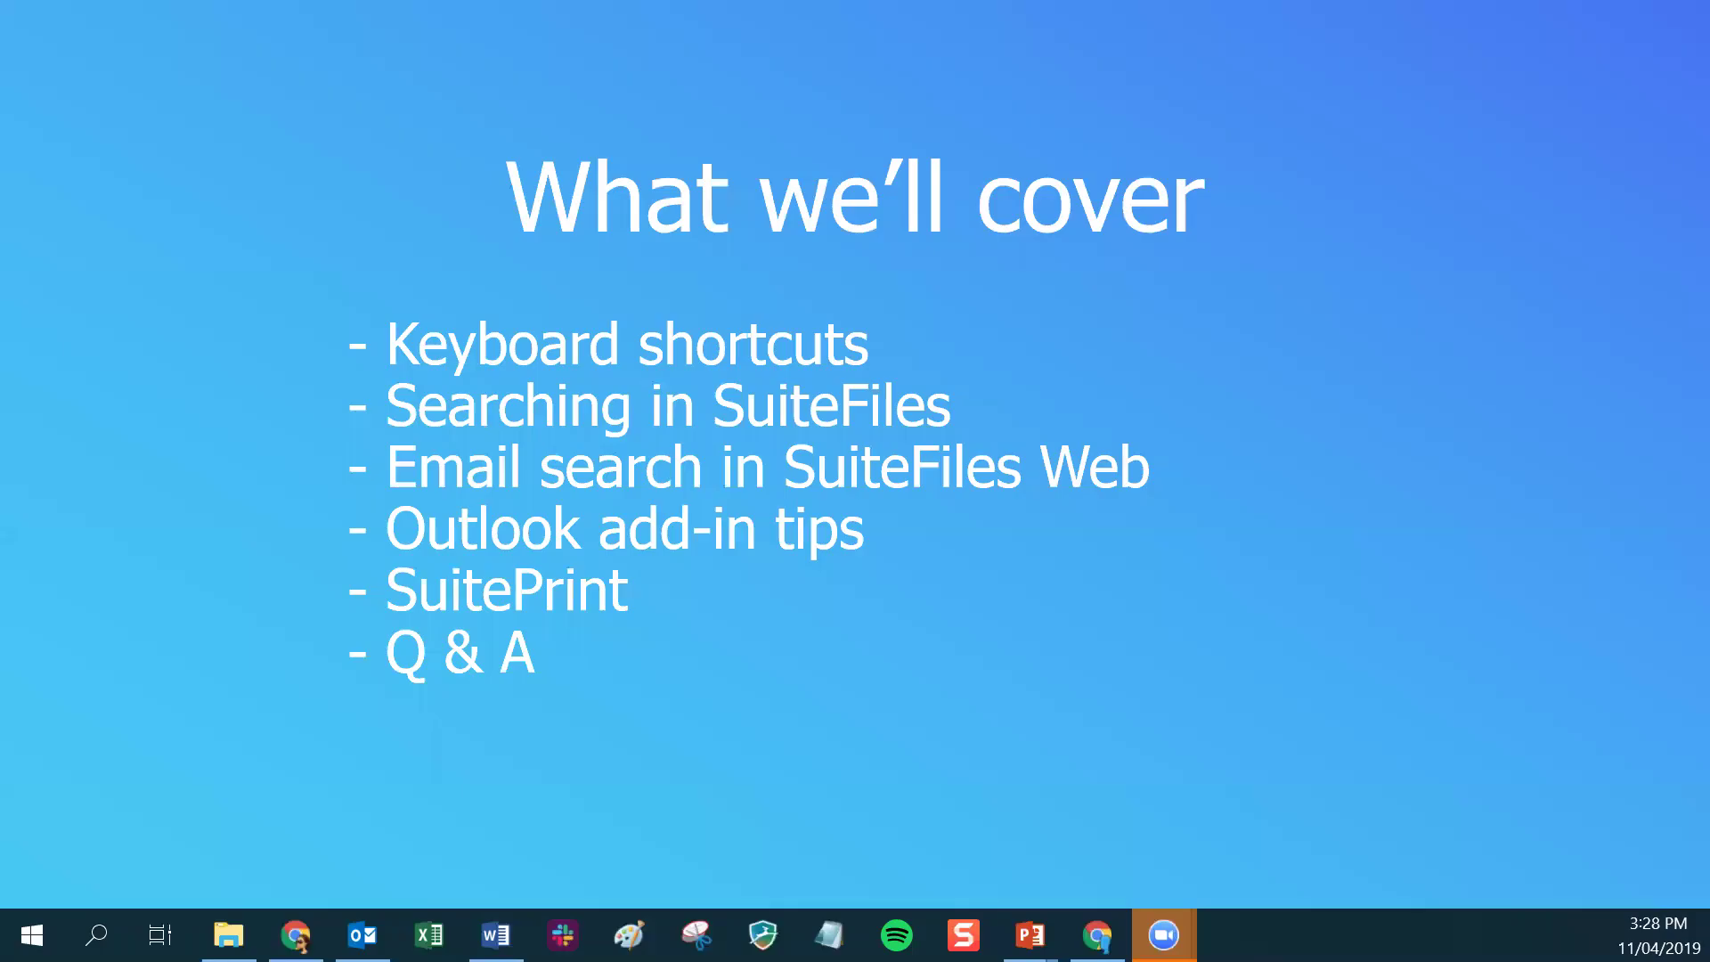
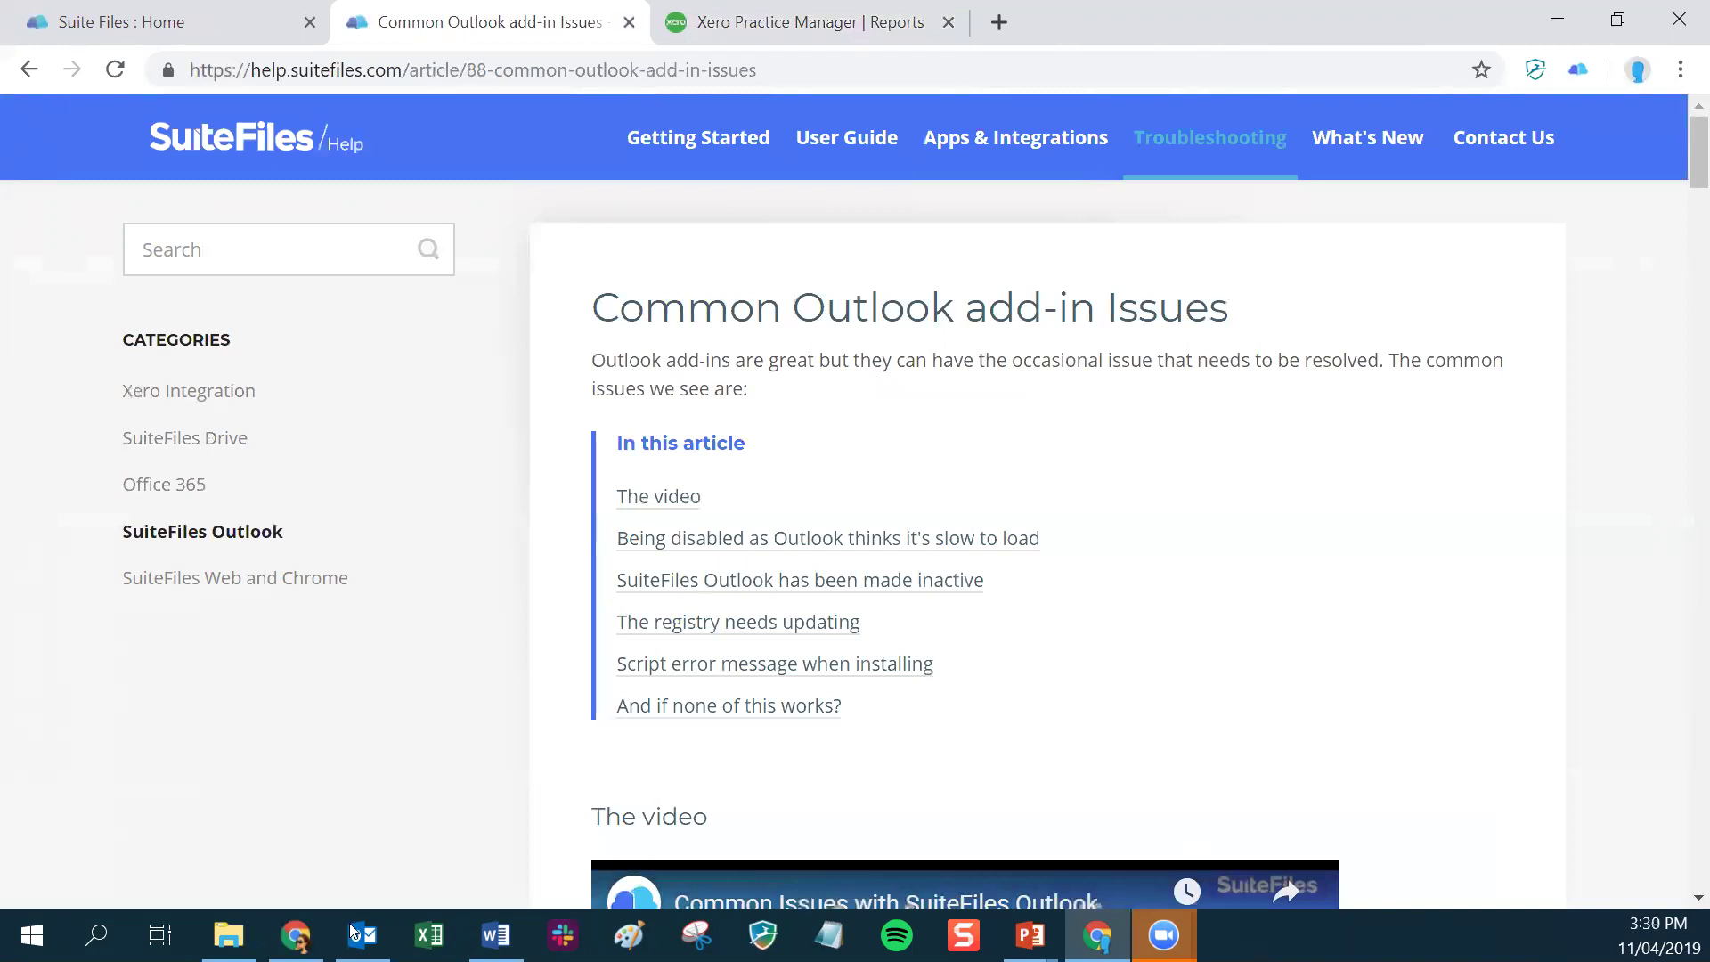
- Return to the SuiteFiles web page in Chrome and close the Download SuiteFiles Apps dialog
mouse_move(359, 932)
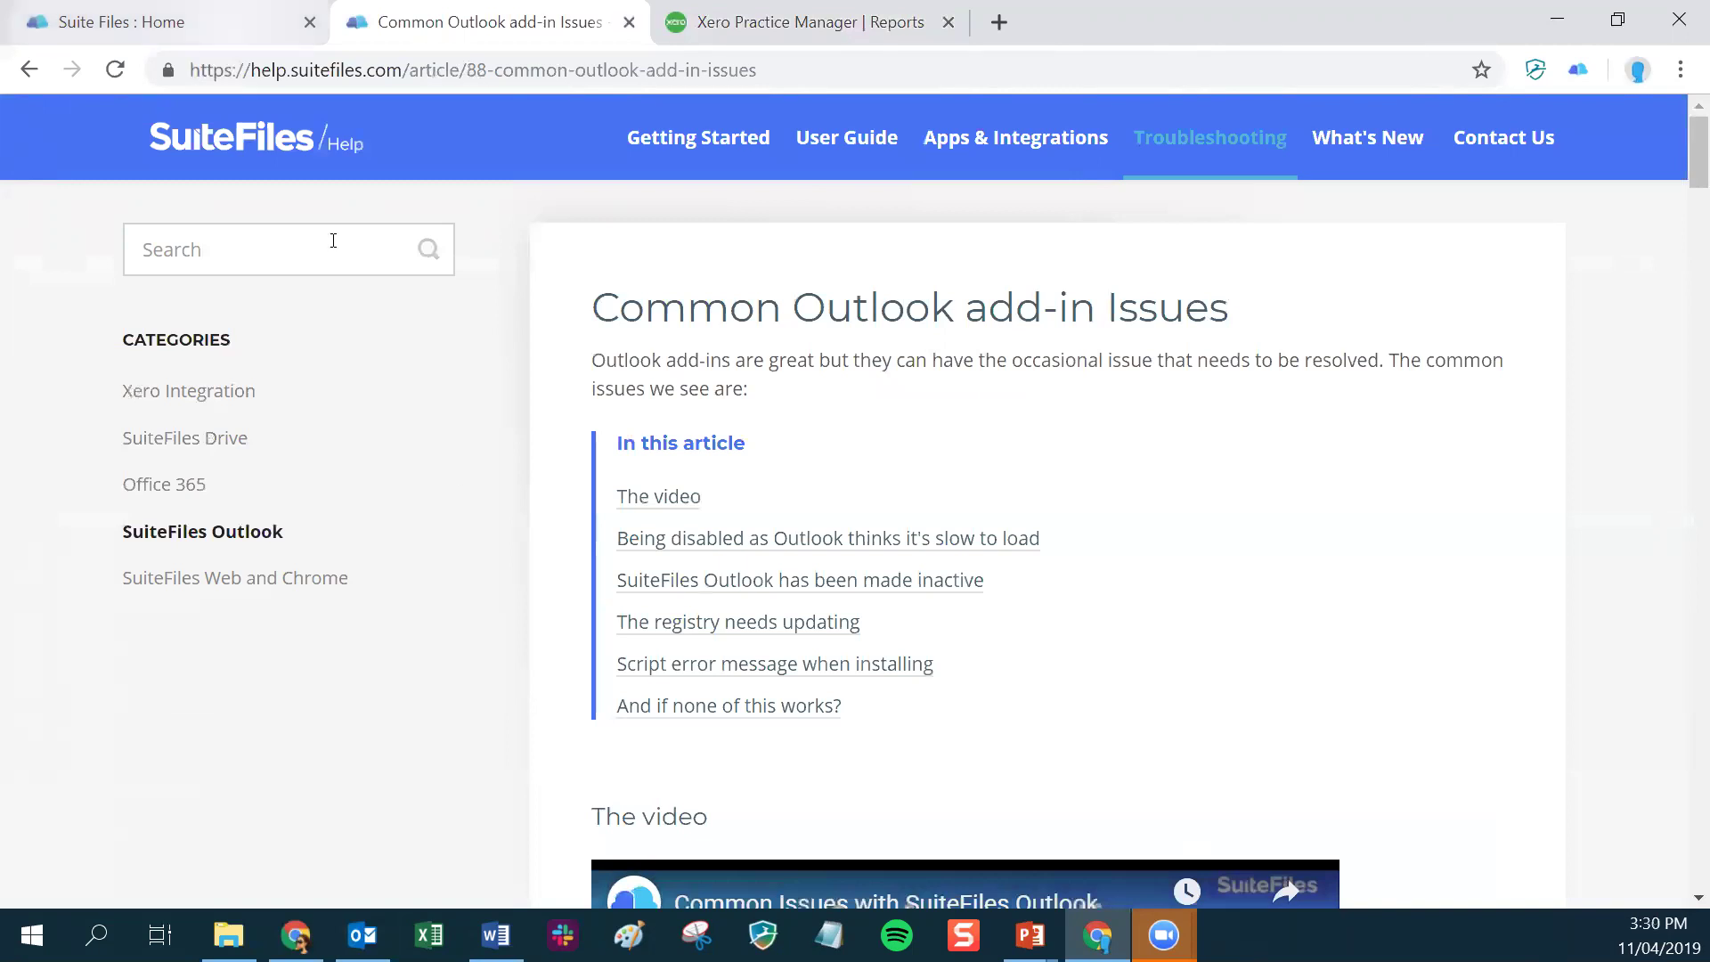
click(218, 23)
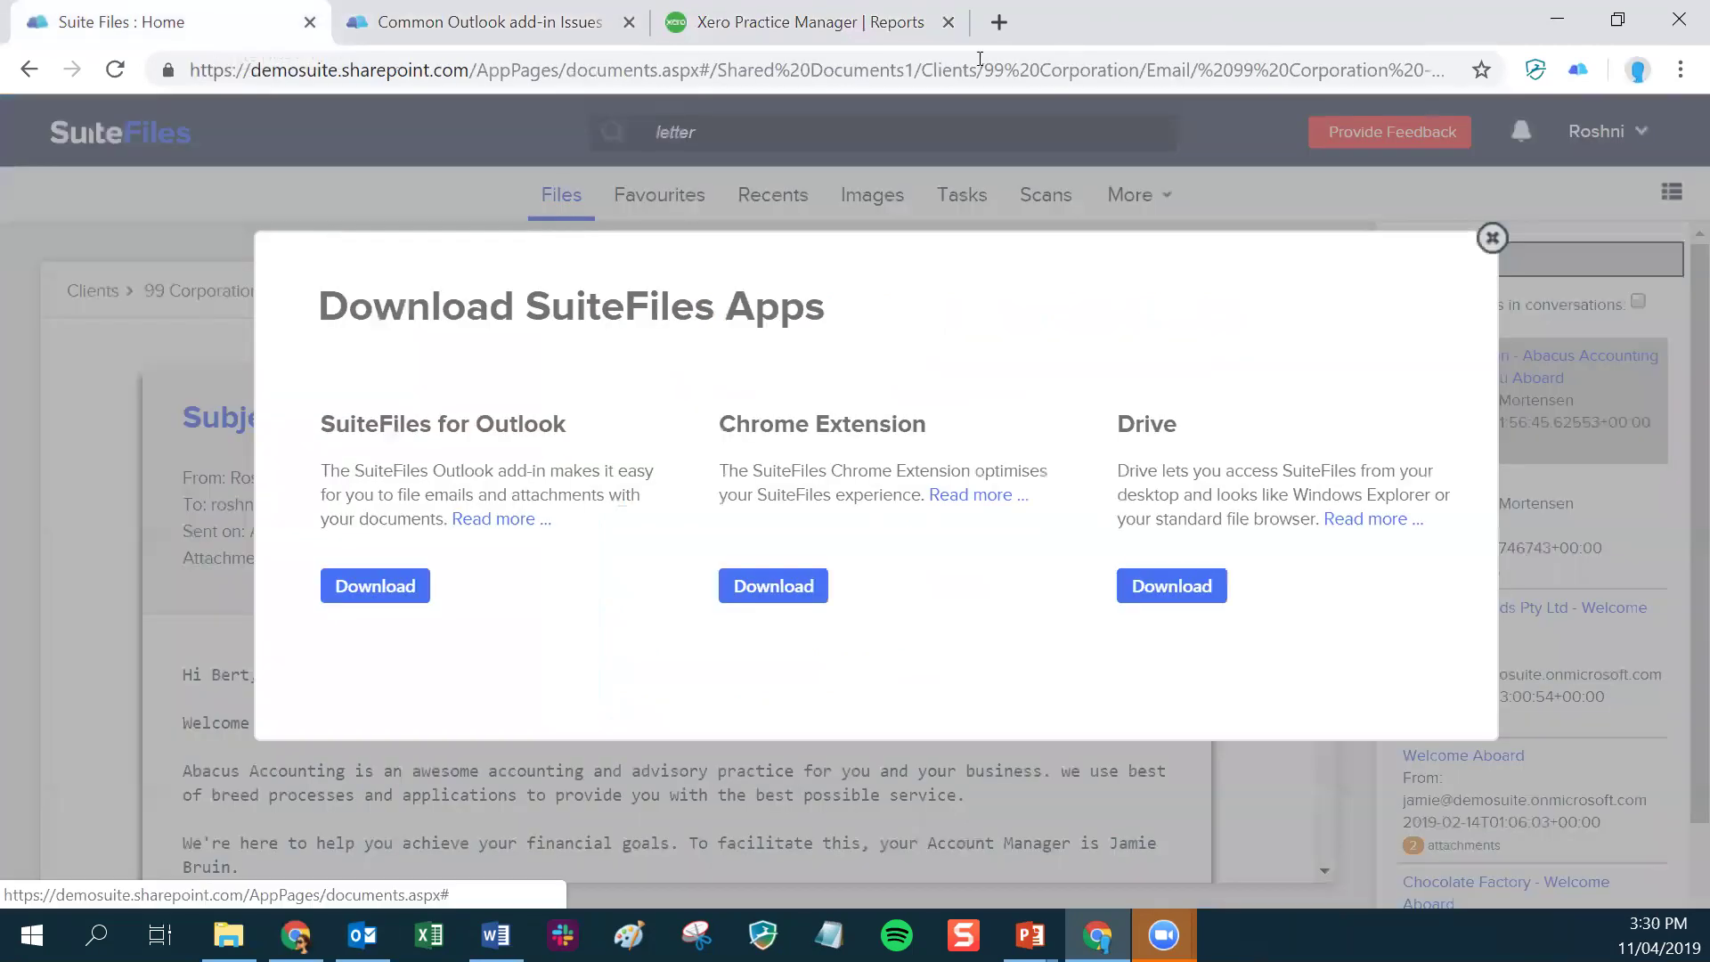
key(Escape)
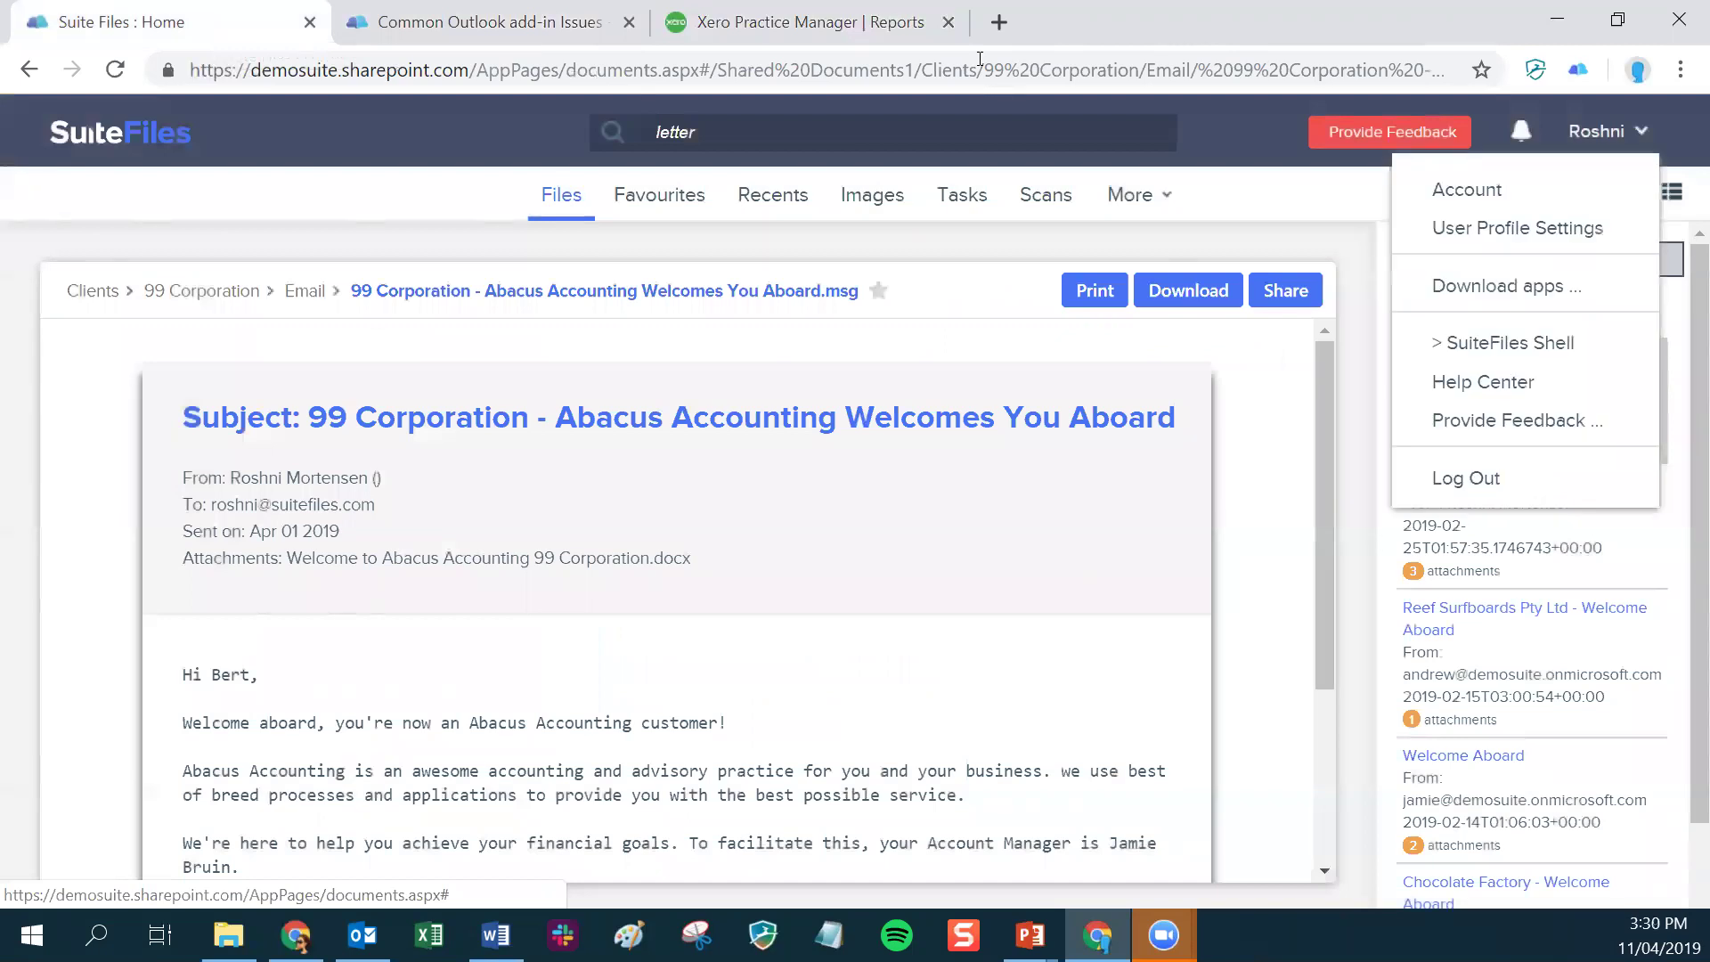
- Open the SuiteFiles app download options for the signed-in account
key(Down)
key(Down)
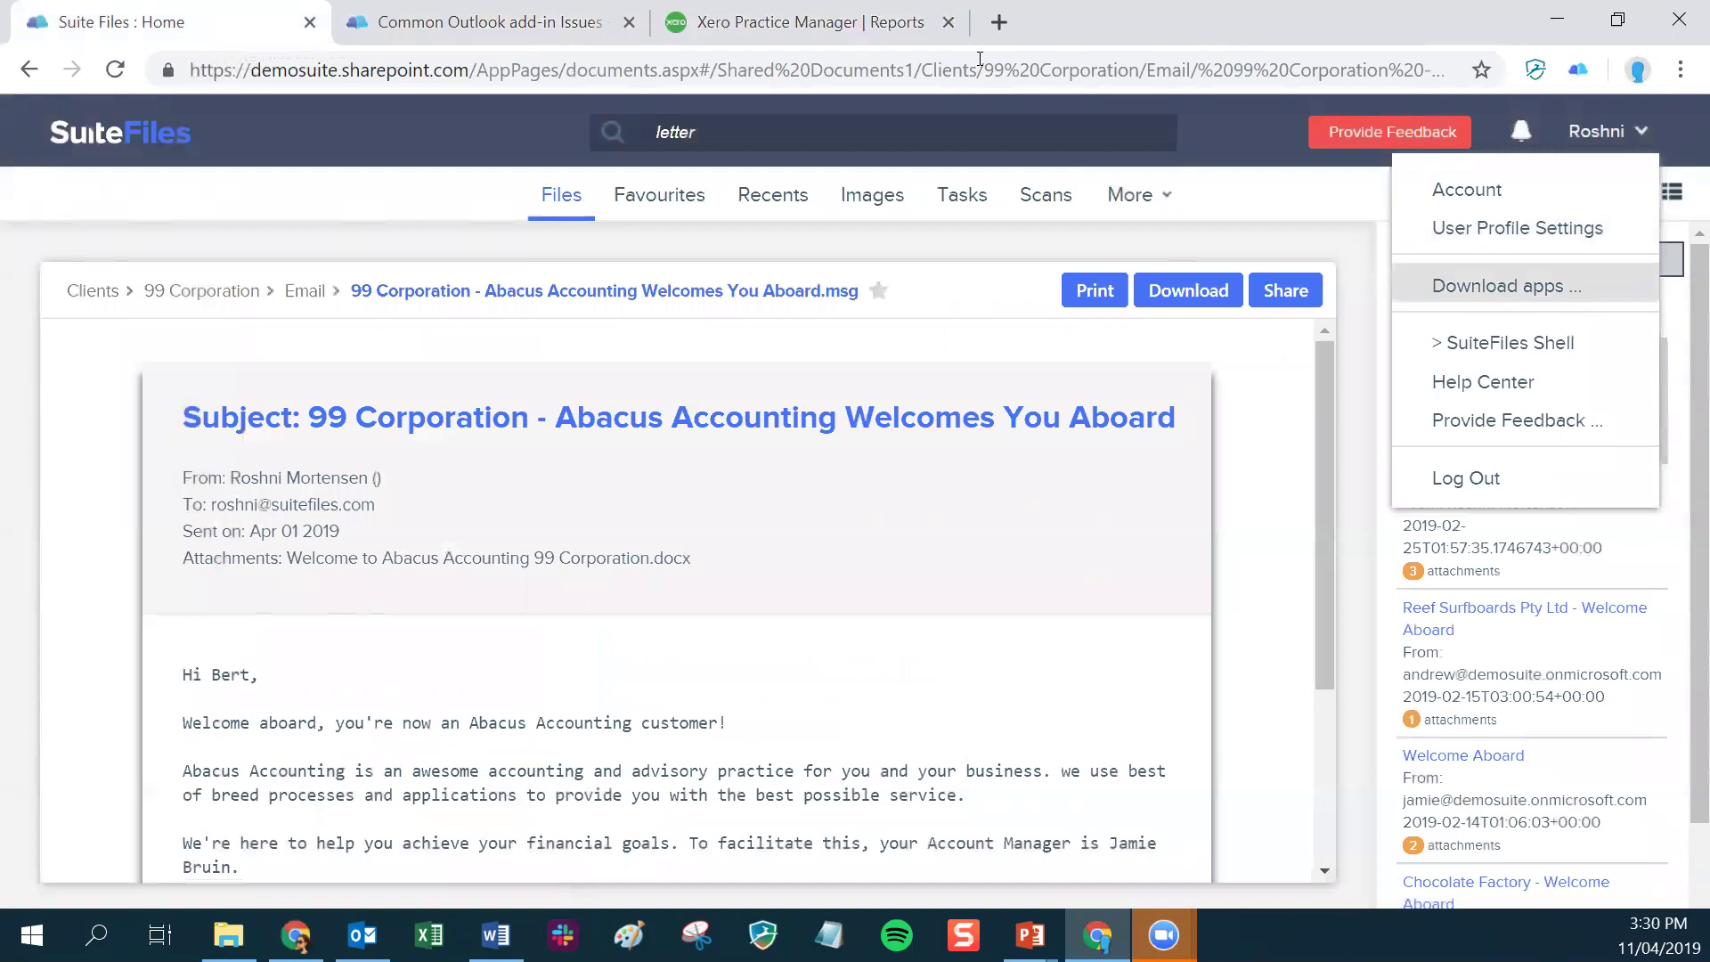
key(Return)
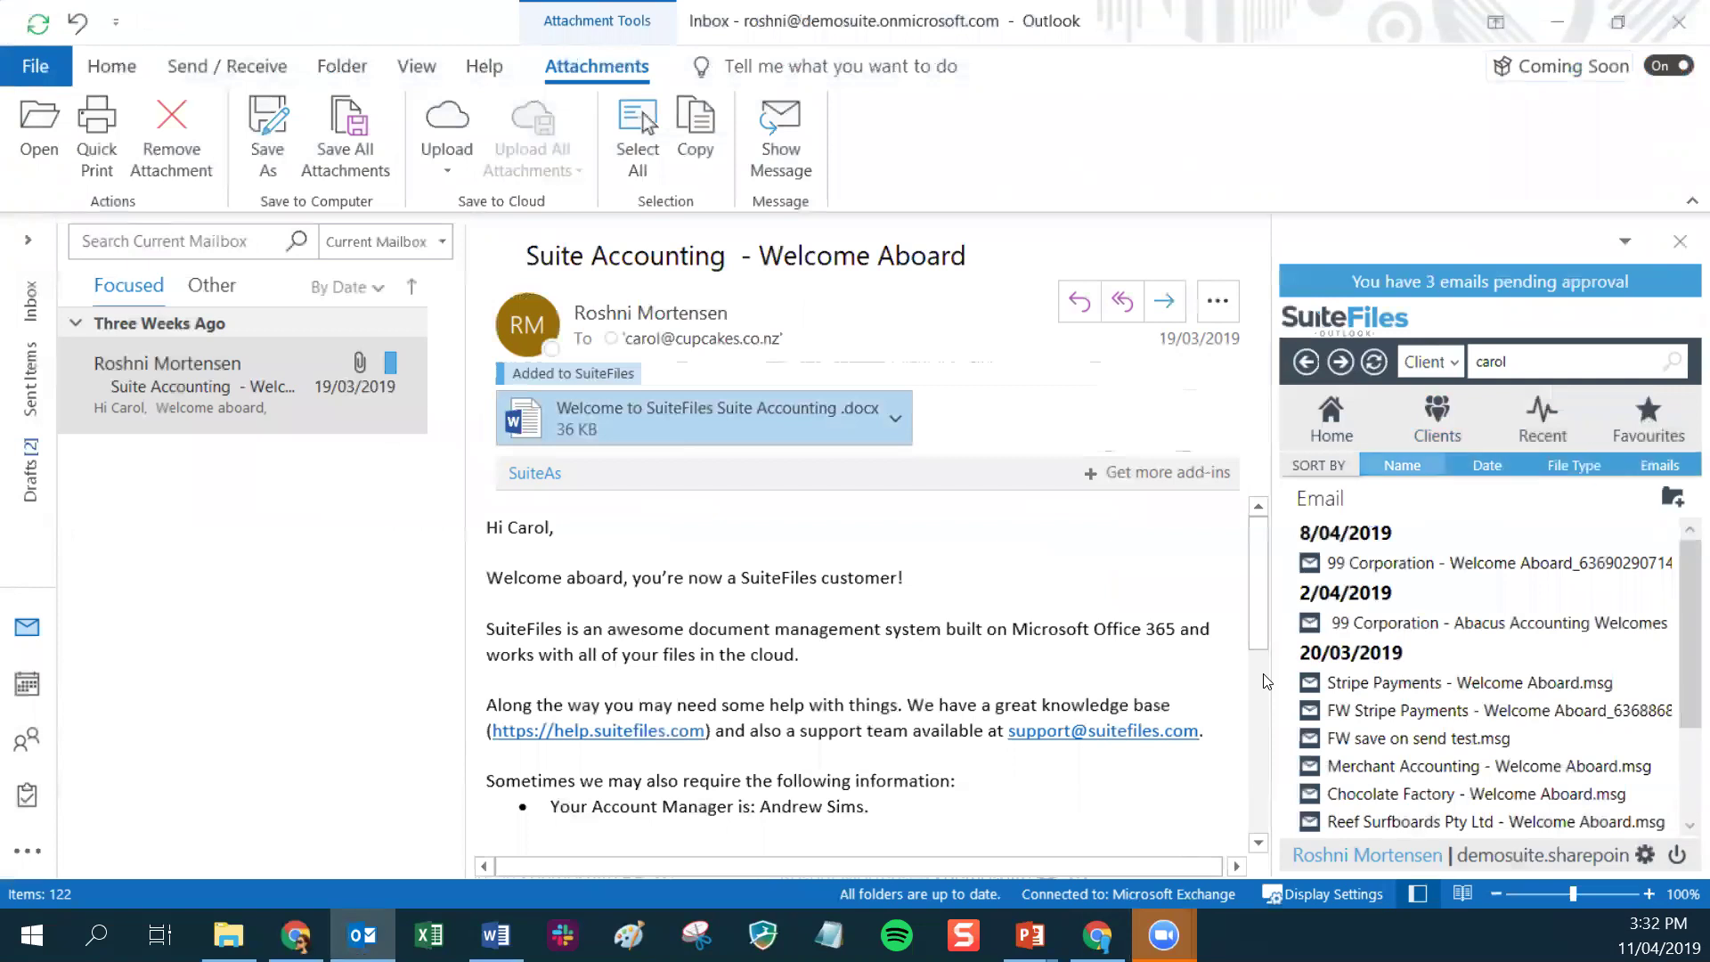
- Sort the Email folder by name in the Outlook SuiteFiles add-in and go back to the 99 Corporation folder
click(1403, 465)
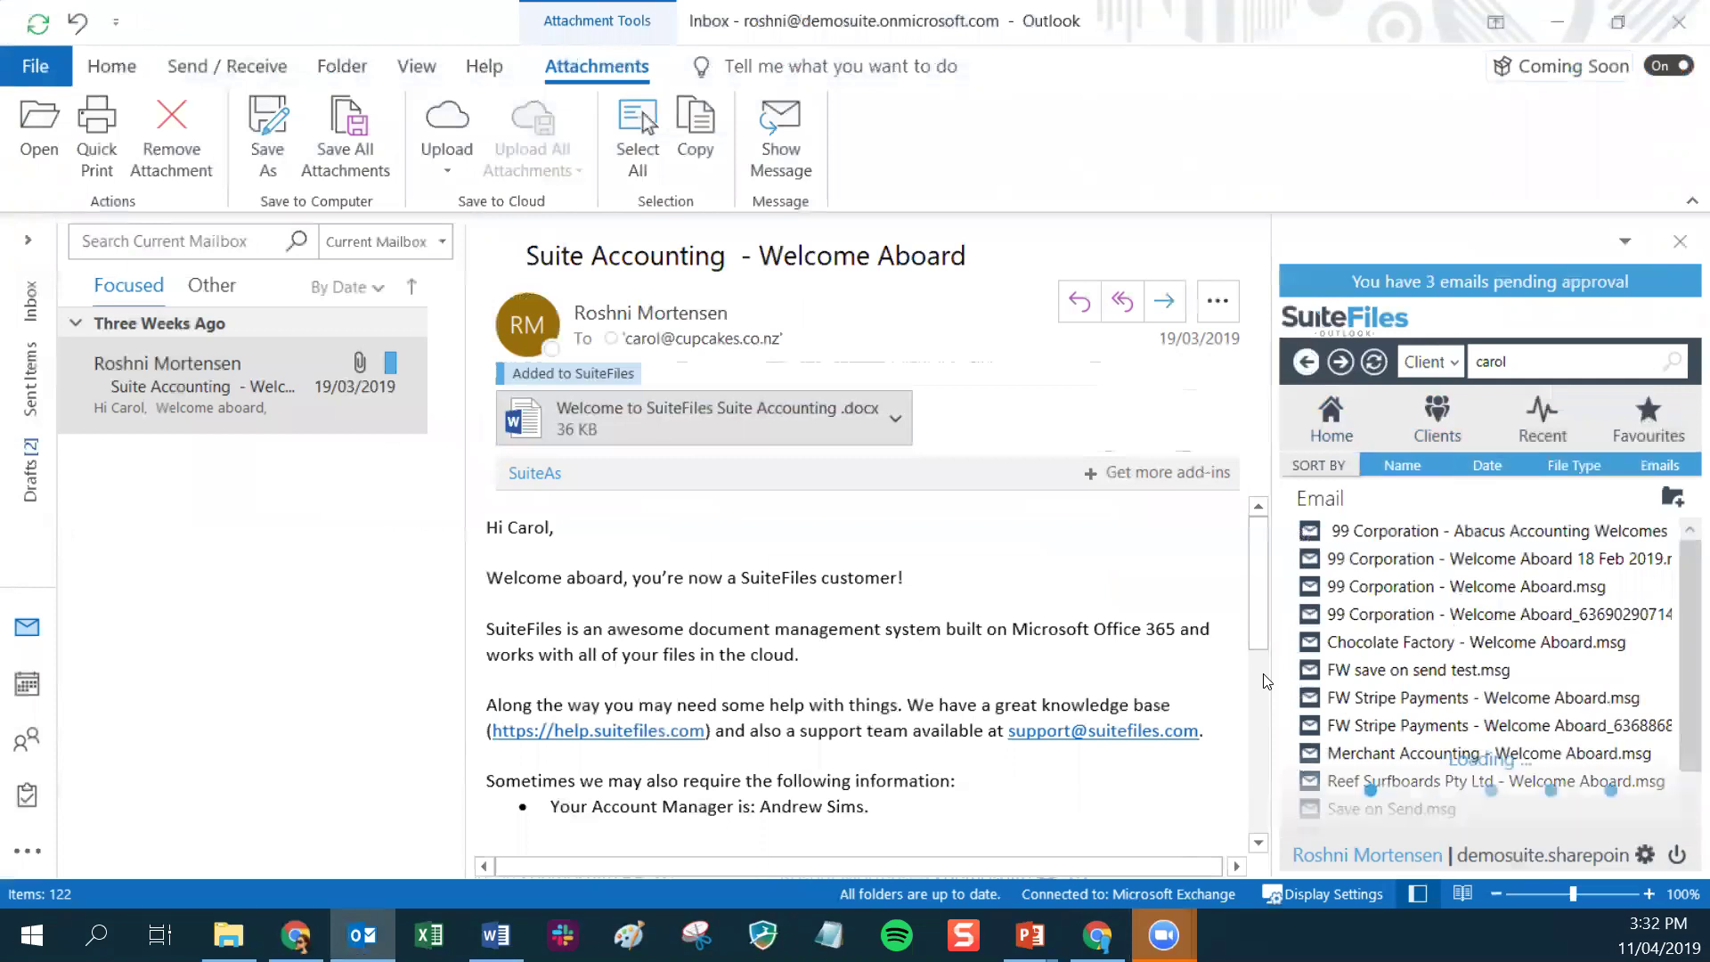
click(1306, 361)
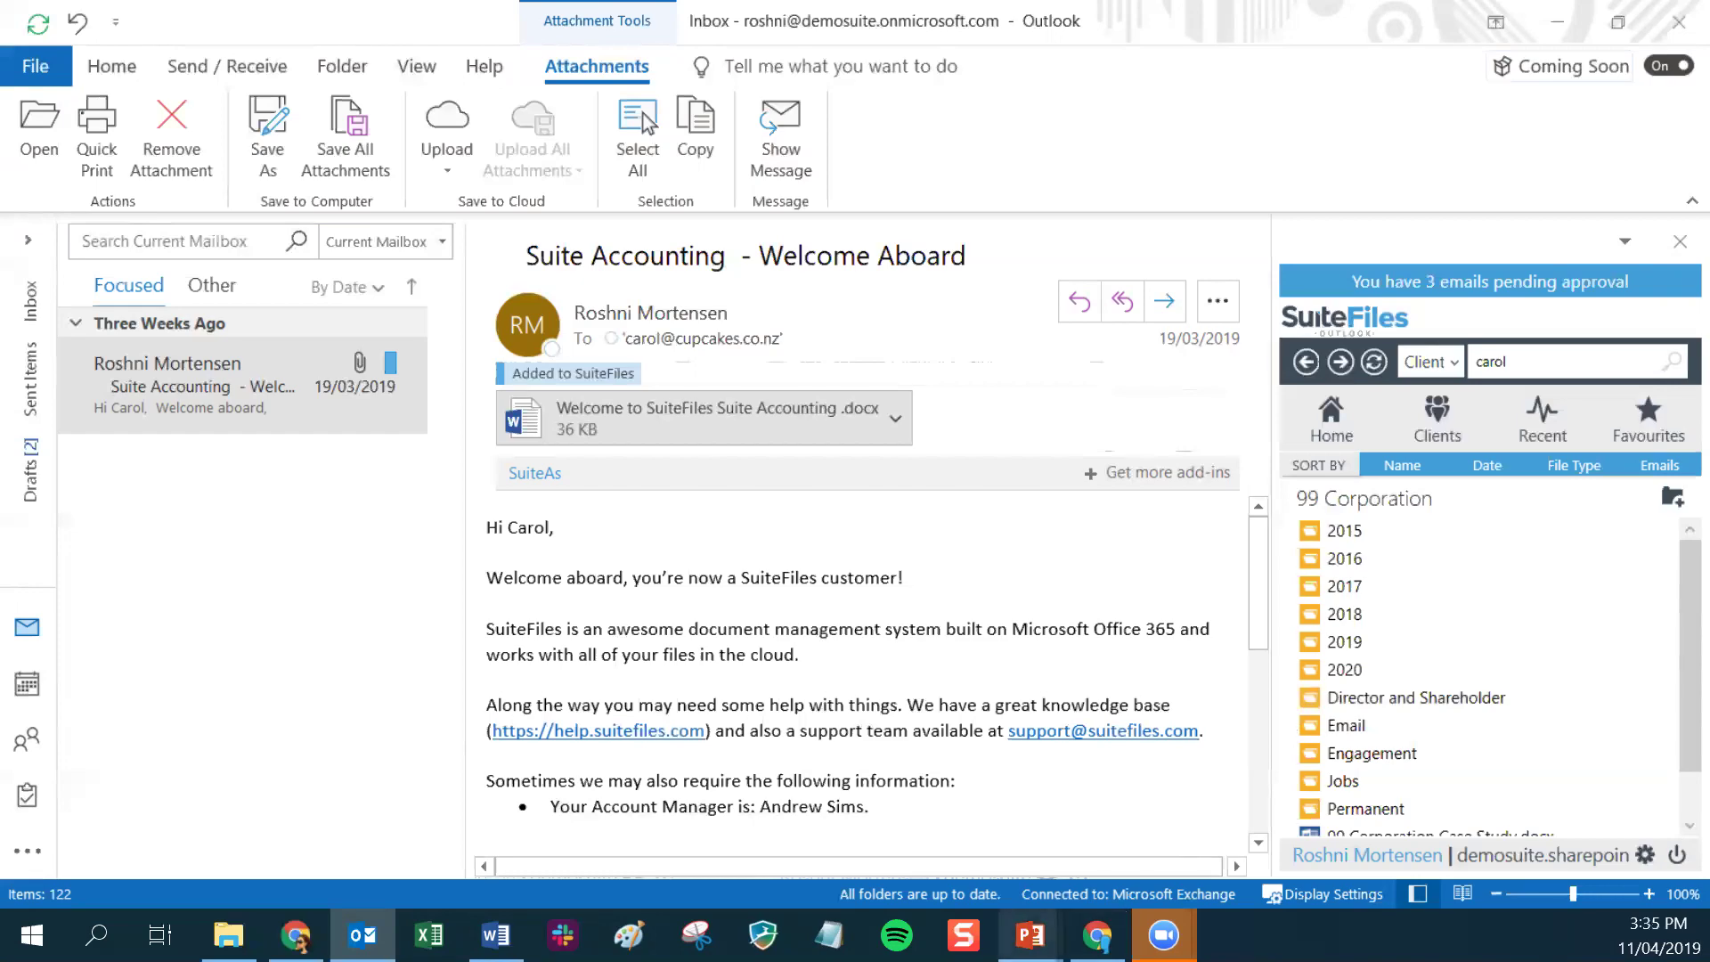
- Switch to the PowerPoint slideshow and advance past "Any Questions?" to the closing "Thanks!" slide
mouse_move(1031, 935)
click(1109, 818)
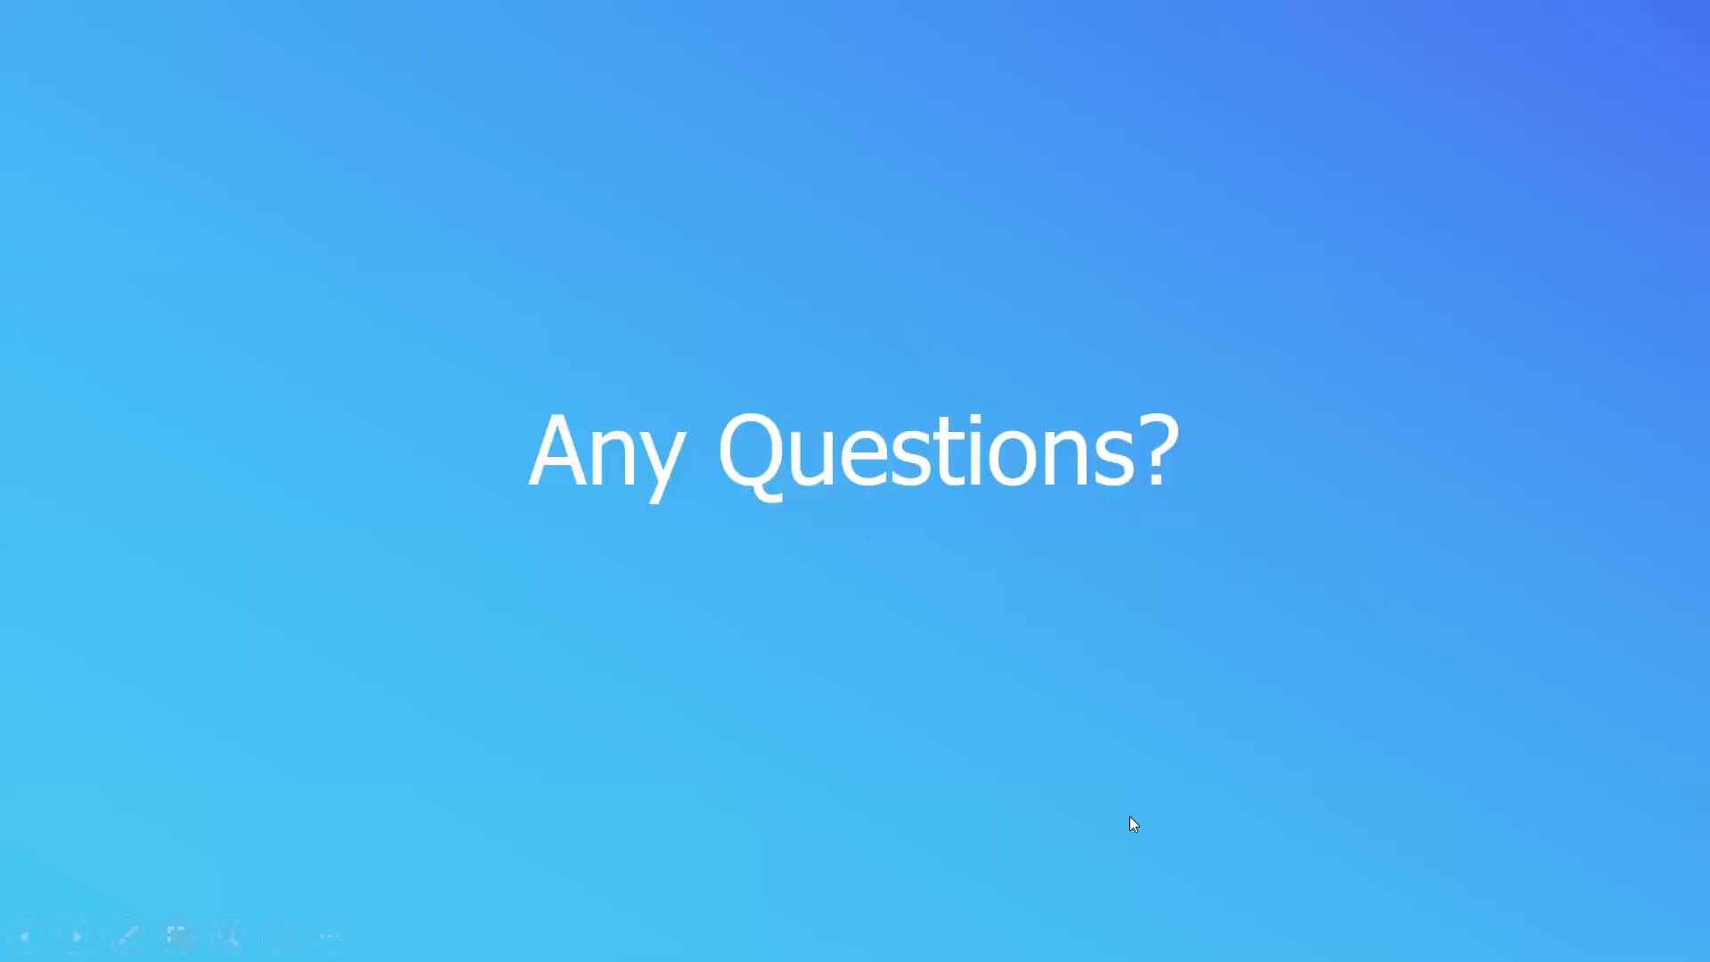
click(1130, 816)
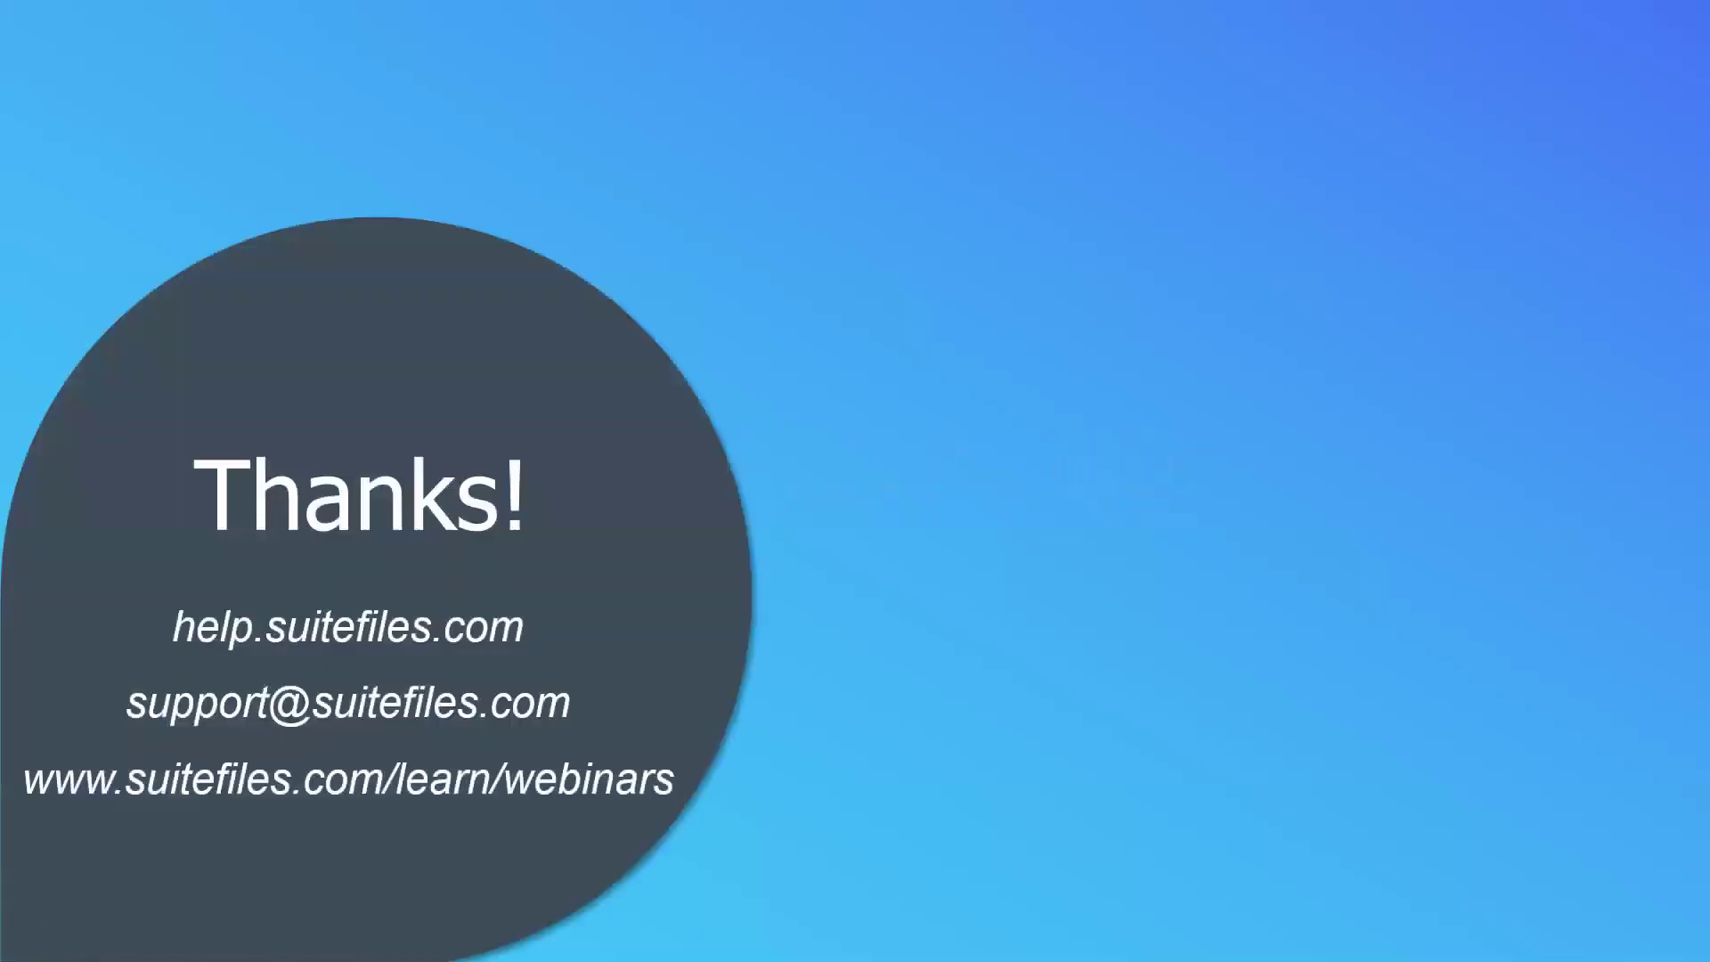